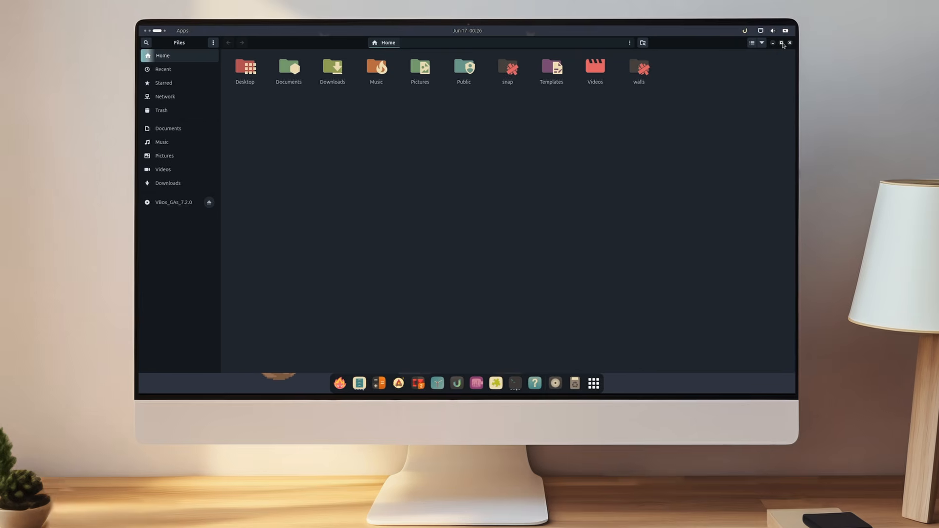
# Step: Restore the maximized Home folder window, enlarge it slightly, and switch its contents between list and grid view
pyautogui.click(749, 43)
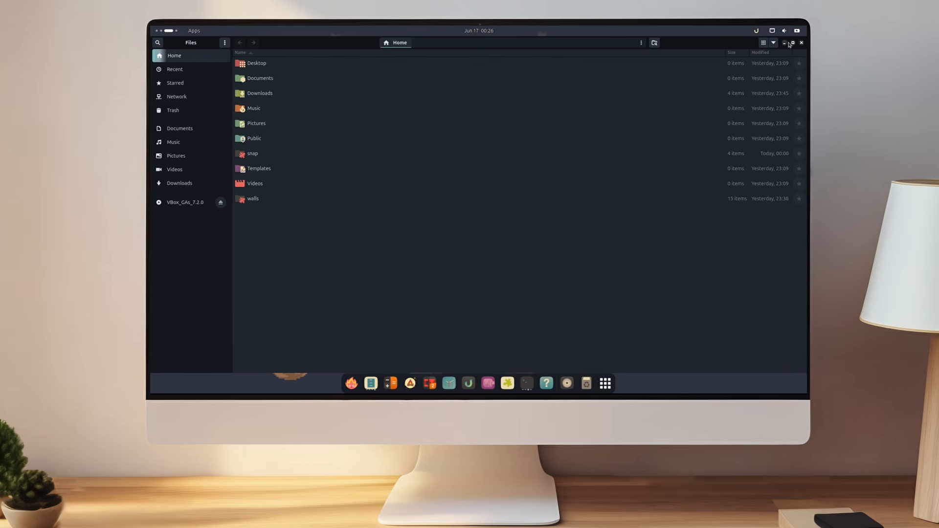
pyautogui.click(790, 43)
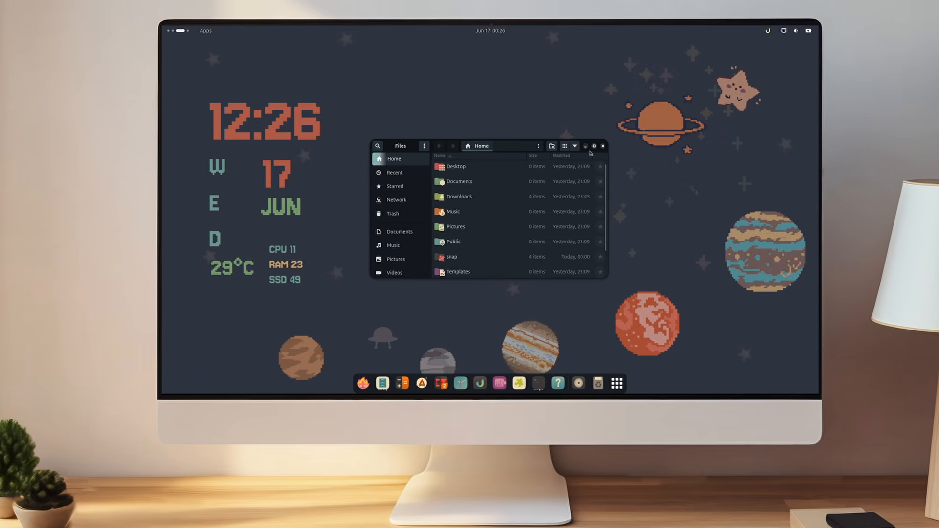
pyautogui.moveTo(605, 278); pyautogui.dragTo(623, 294)
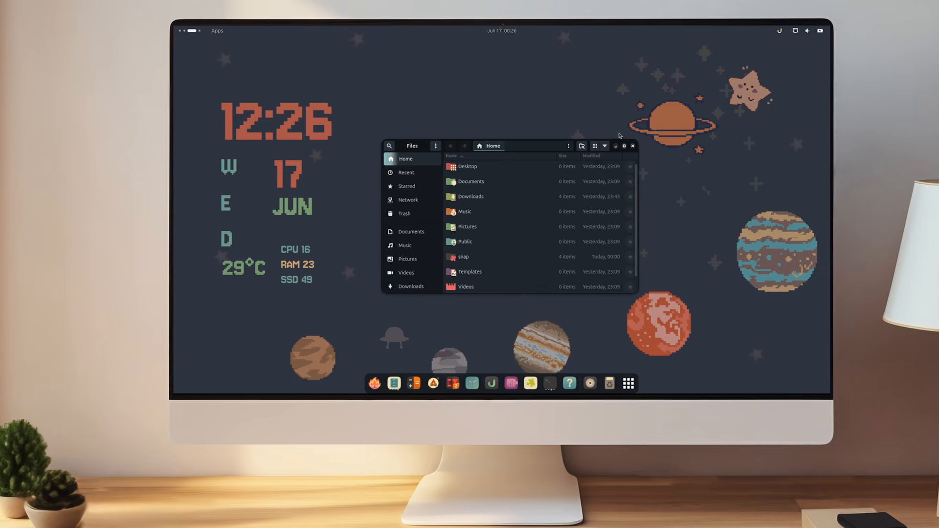
pyautogui.click(592, 146)
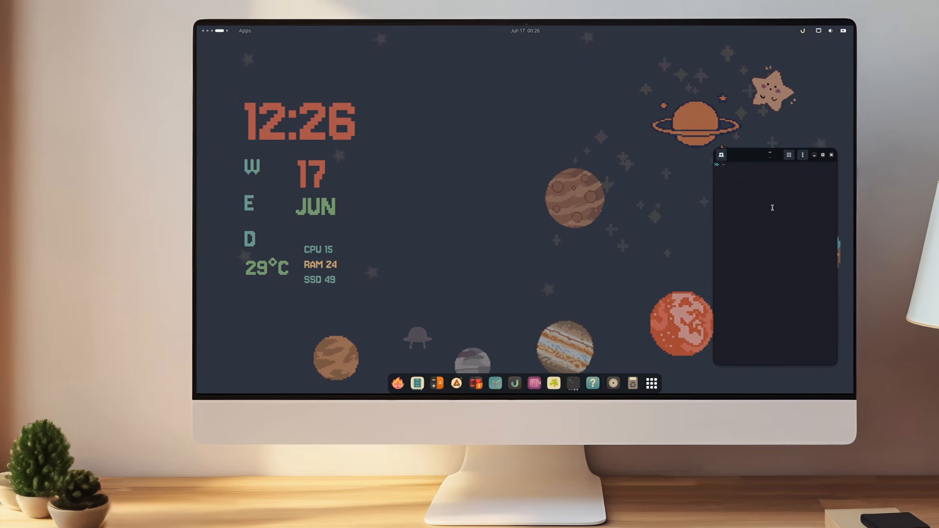
# Step: Run pipes in the terminal and look through the list of installed GNOME extensions
pyautogui.write('pipes')
pyautogui.press('Return')
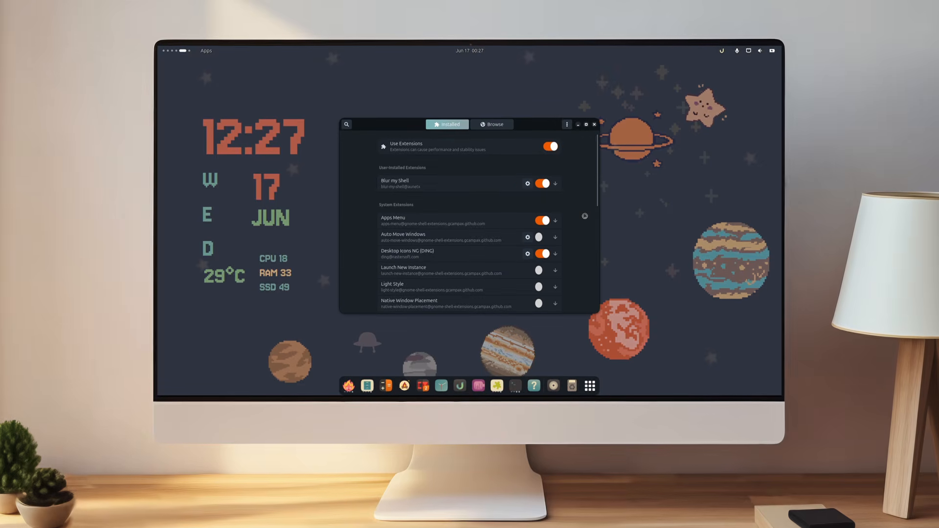
pyautogui.scroll(-3, 585, 216)
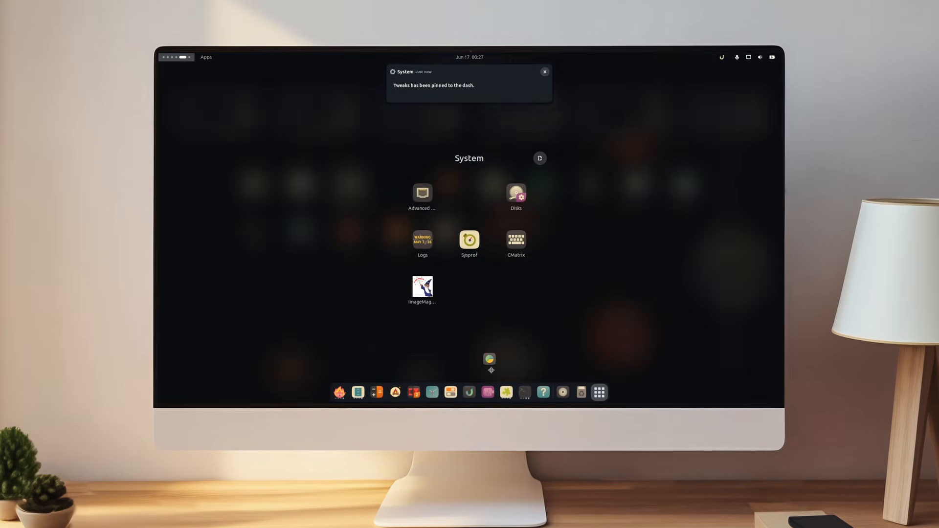
# Step: Pin another application from the System app folder to the dash
pyautogui.moveTo(491, 371); pyautogui.dragTo(483, 397)
pyautogui.click(399, 200)
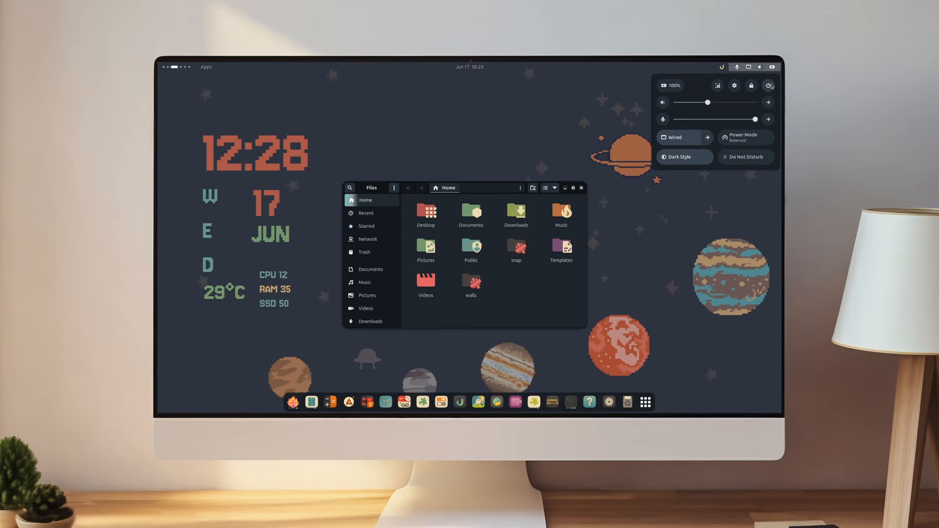
# Step: View the power options, dismiss the calendar, and browse the Apps menu categories such as Games
pyautogui.click(768, 87)
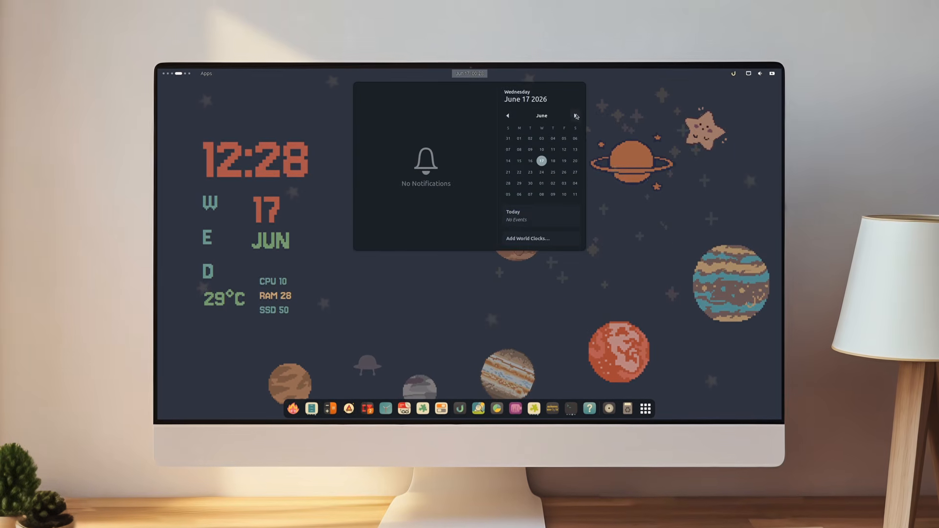
pyautogui.click(631, 125)
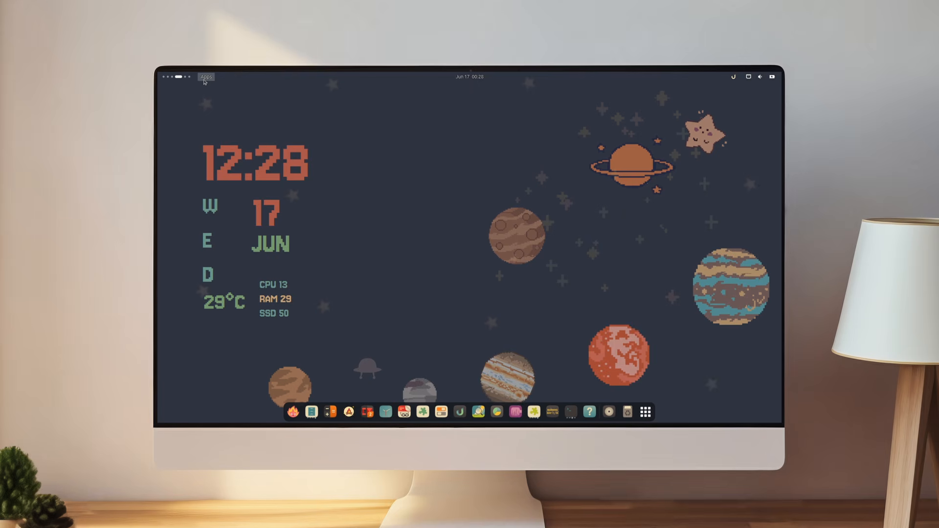
pyautogui.click(205, 78)
pyautogui.moveTo(180, 118)
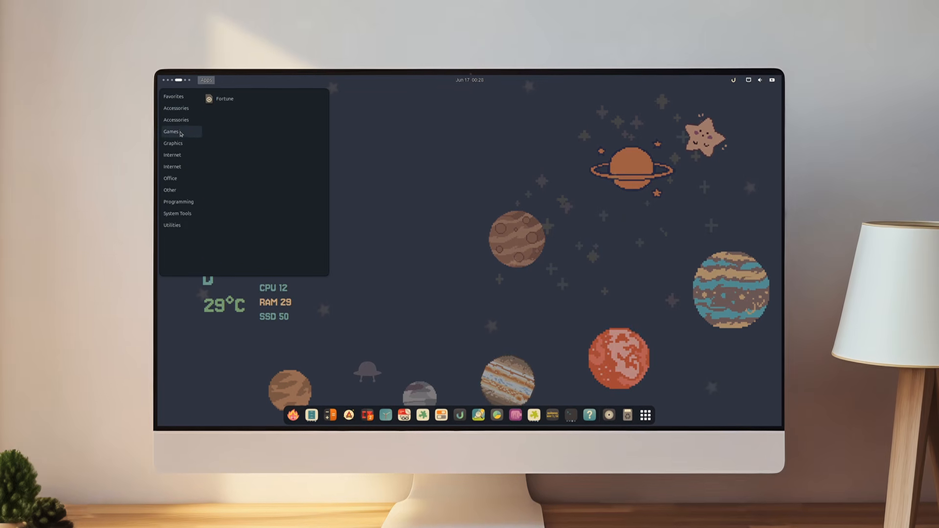
pyautogui.moveTo(180, 160)
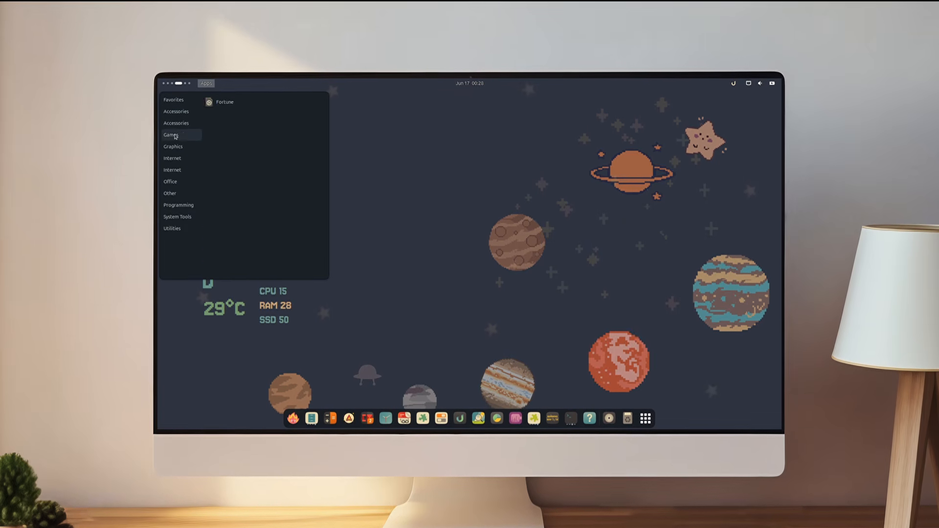
pyautogui.moveTo(176, 98)
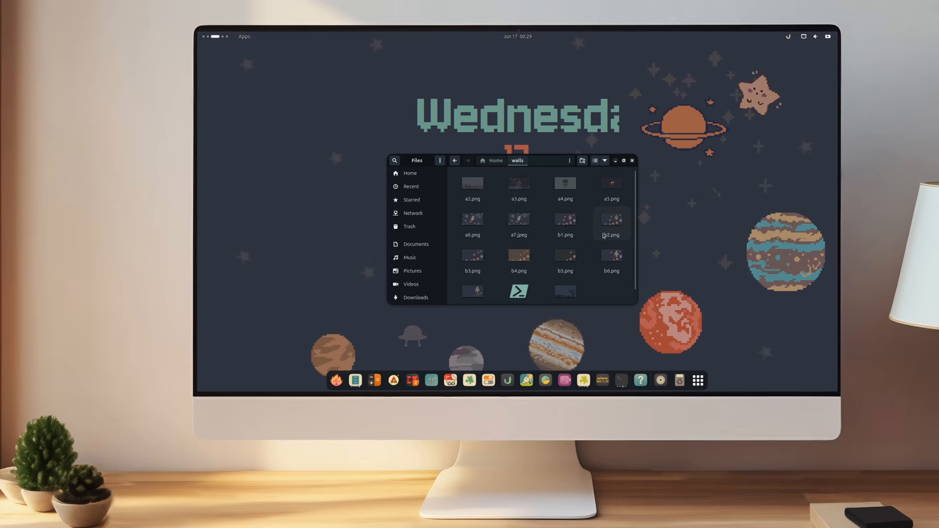
# Step: Try to set b4.png from the walls folder as the desktop background
pyautogui.rightClick(514, 257)
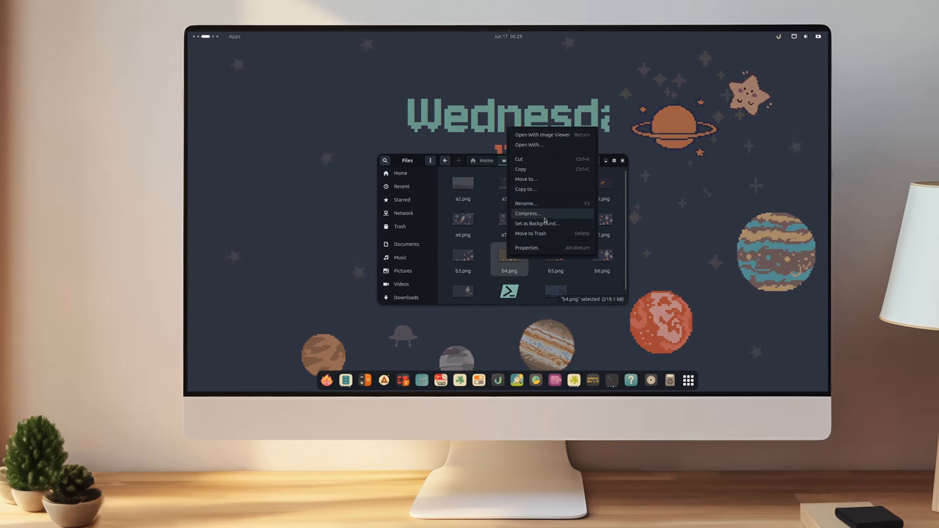
pyautogui.click(551, 223)
pyautogui.click(566, 184)
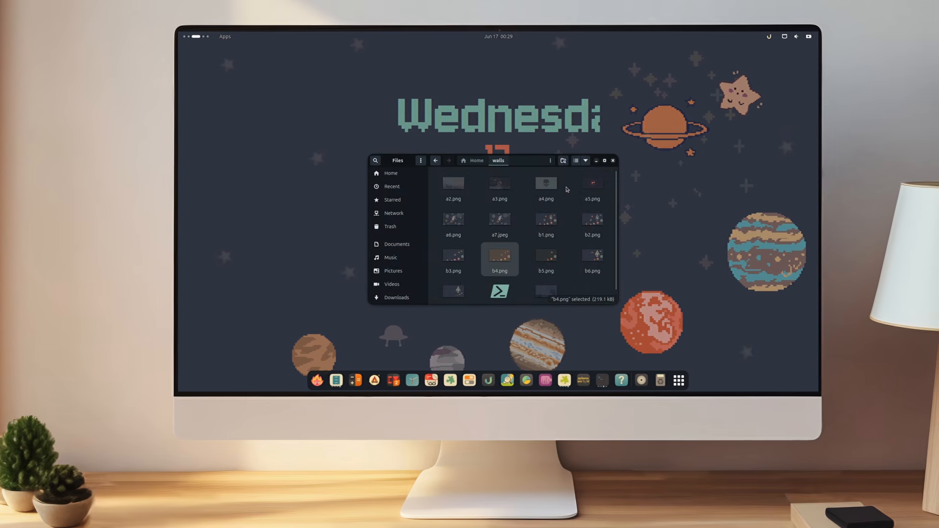
pyautogui.click(608, 161)
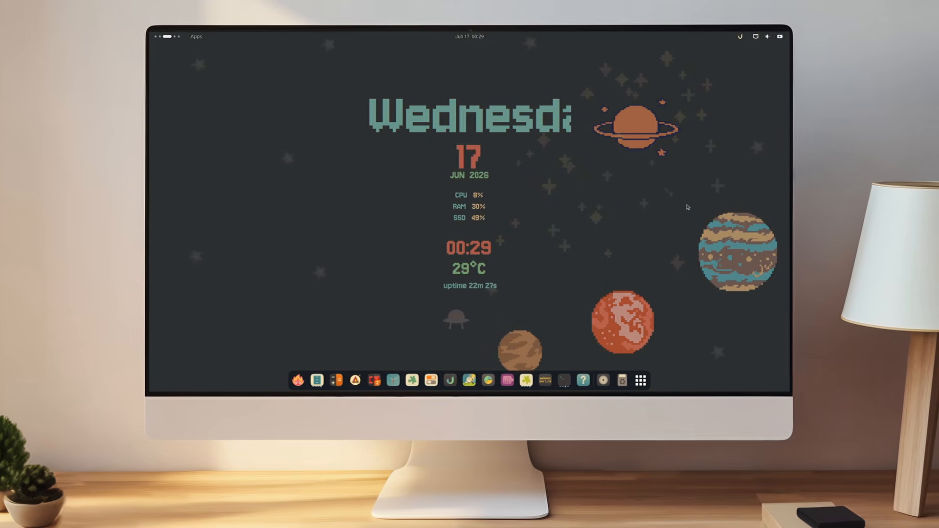
# Step: Open Conky Manager and switch the desktop widget to the layout with the large clock
pyautogui.click(369, 381)
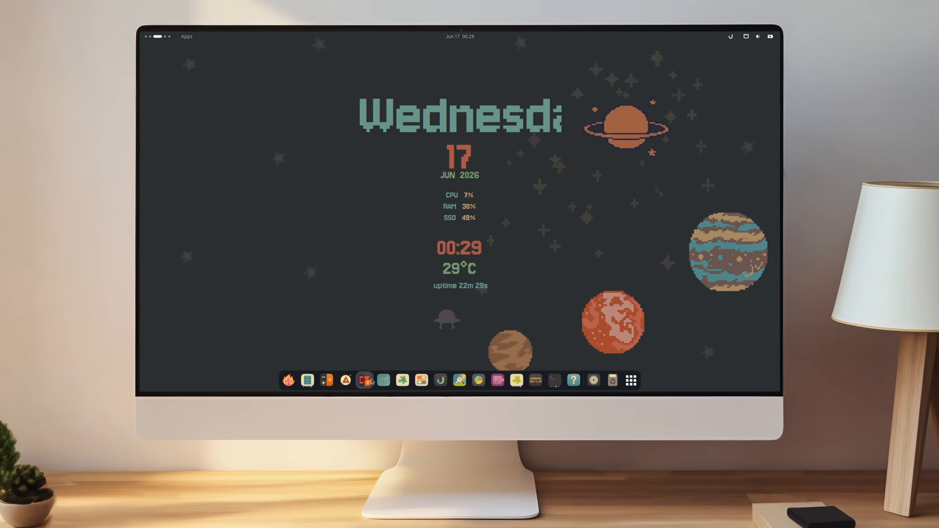
pyautogui.moveTo(499, 123); pyautogui.dragTo(696, 158)
pyautogui.click(550, 212)
pyautogui.click(550, 205)
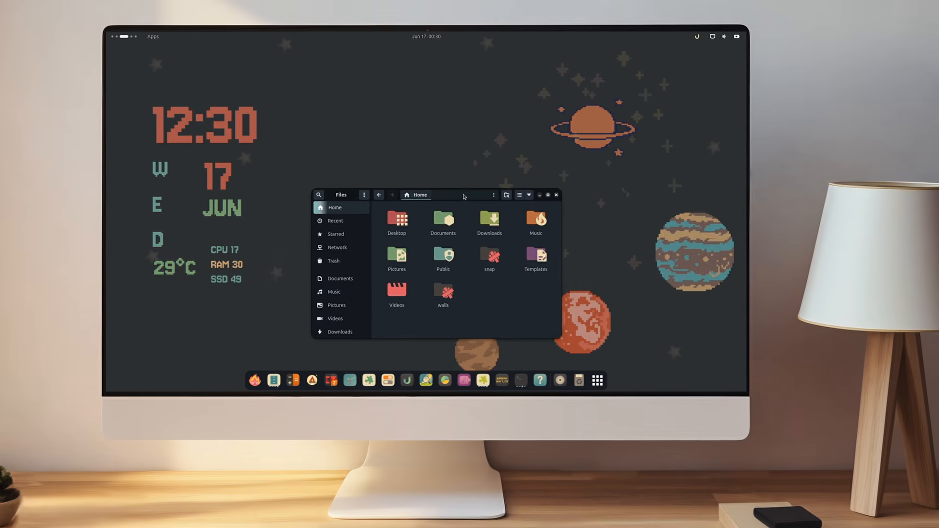
# Step: Move the Home folder window and search the launcher for "c" and "set"
pyautogui.moveTo(464, 197); pyautogui.dragTo(481, 230)
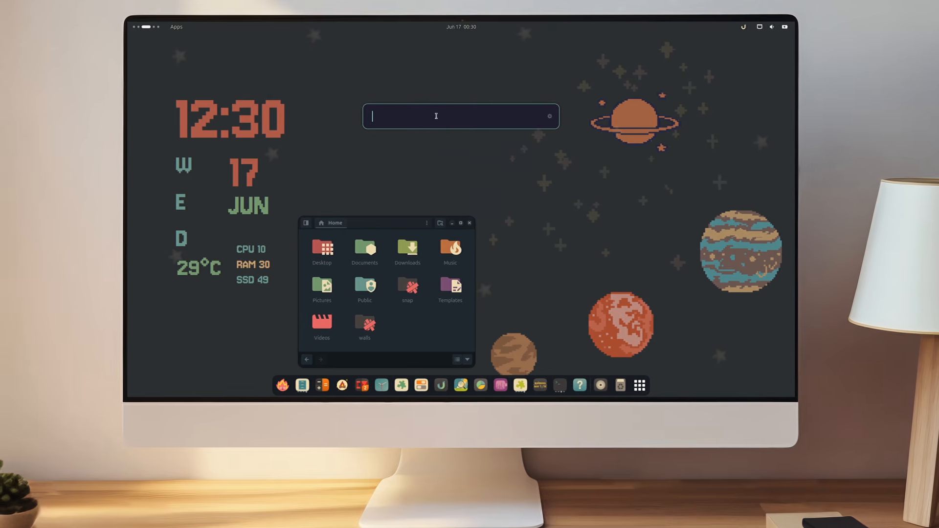
pyautogui.write('c')
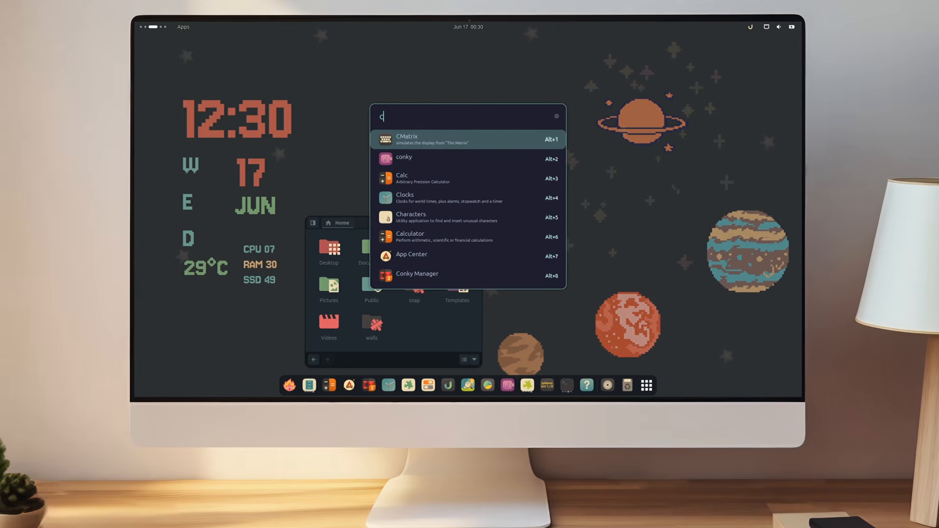
pyautogui.press('BackSpace')
pyautogui.write('set')
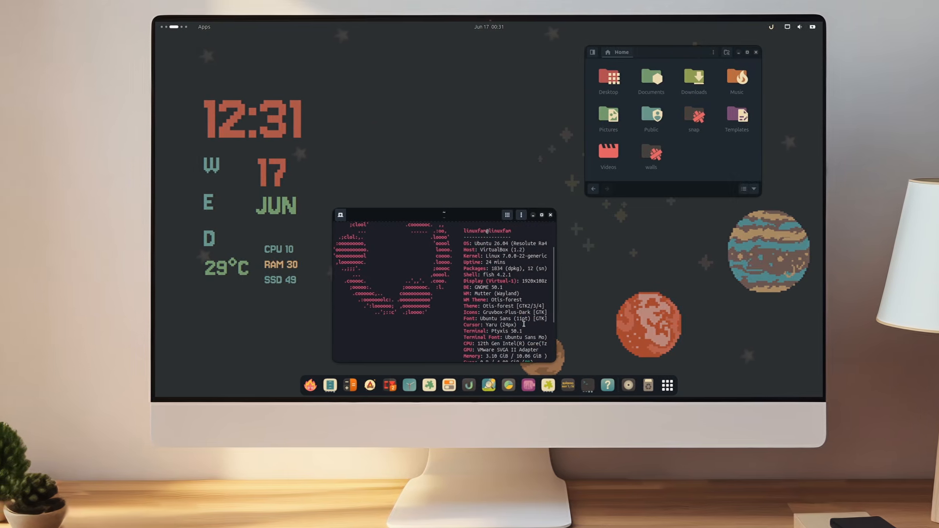
# Step: Review the start of the fastfetch output and search the launcher for "setti"
pyautogui.scroll(2, 520, 324)
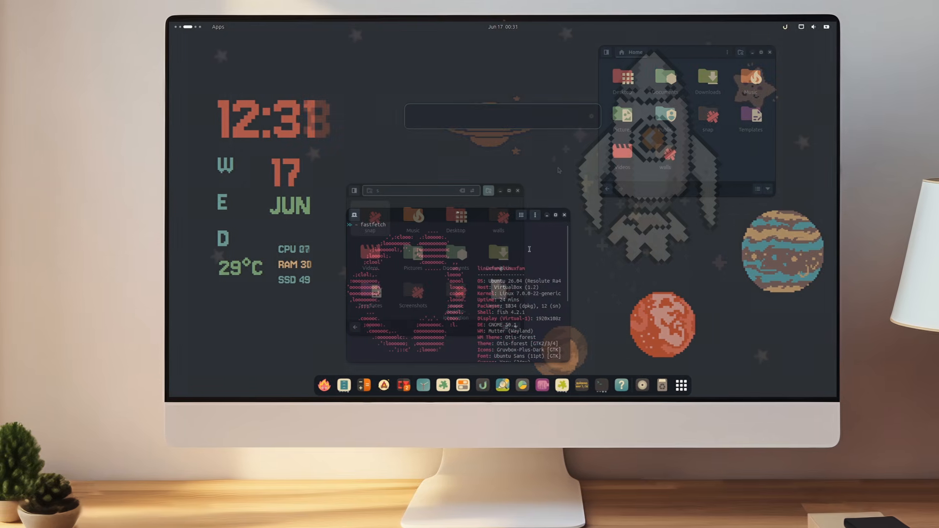
pyautogui.click(464, 110)
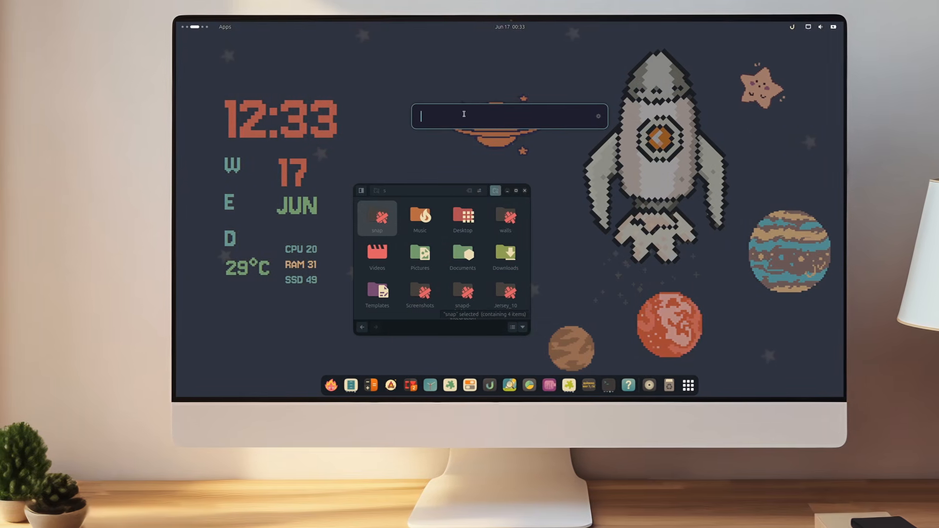
pyautogui.write('se')
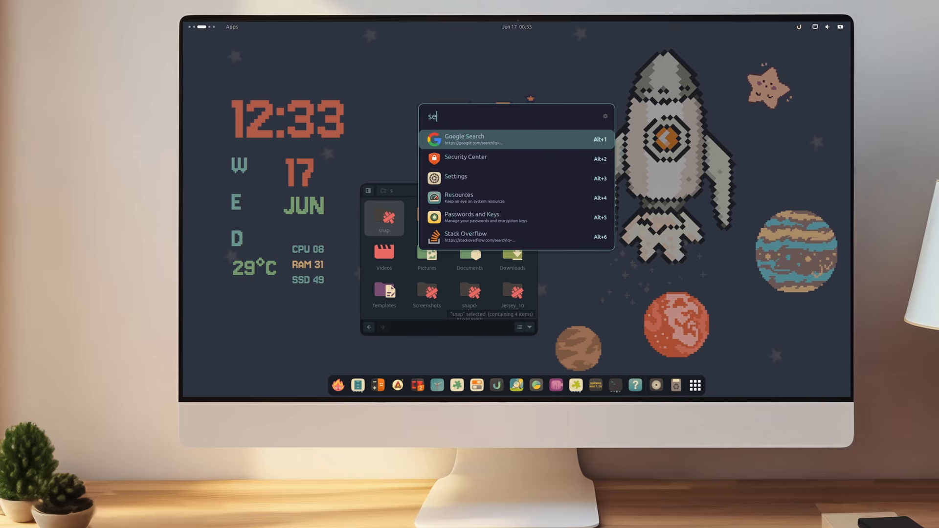
pyautogui.write('tti')
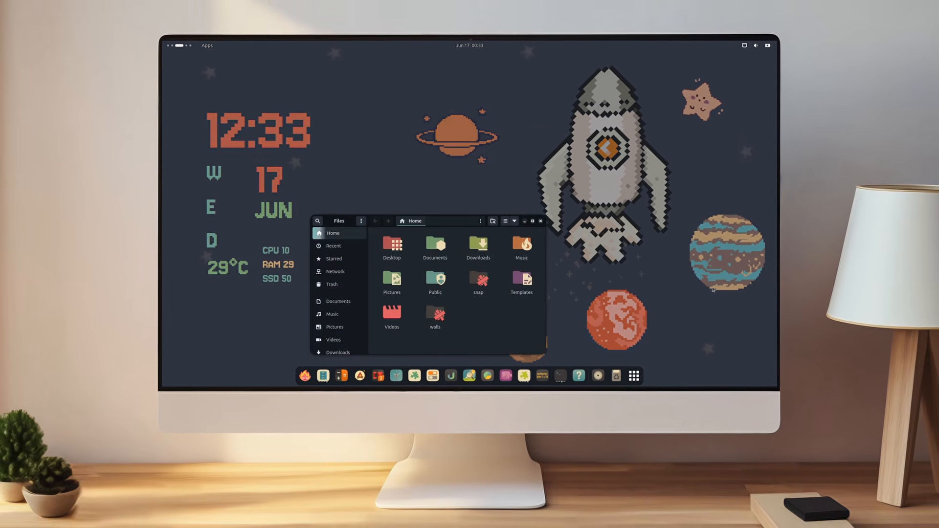
# Step: Take two full-screen screenshots, moving the Home folder window higher on the desktop between them
pyautogui.press('Print')
pyautogui.click(468, 355)
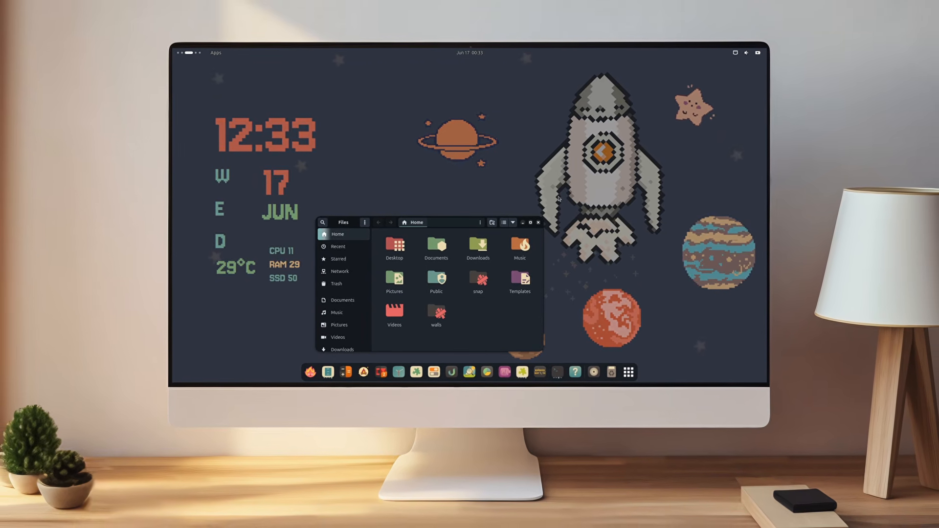
pyautogui.moveTo(452, 221); pyautogui.dragTo(464, 143)
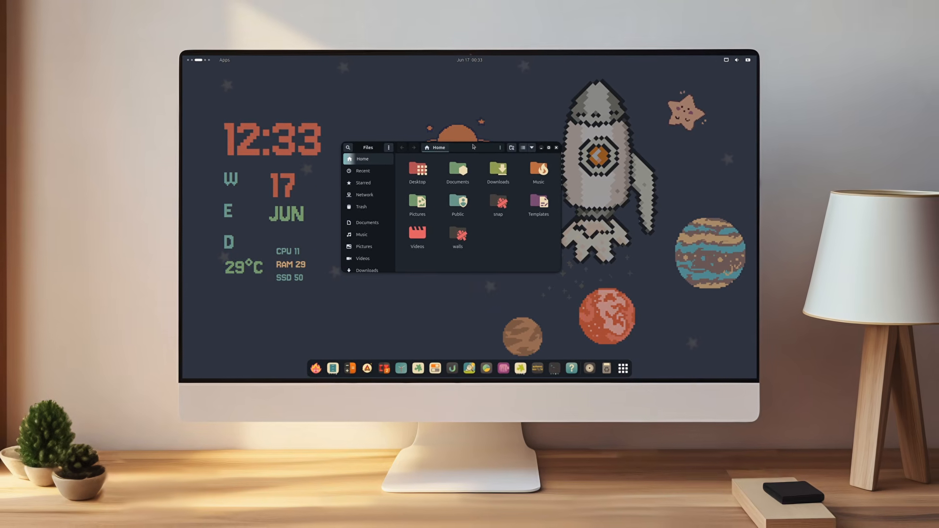
pyautogui.press('Print')
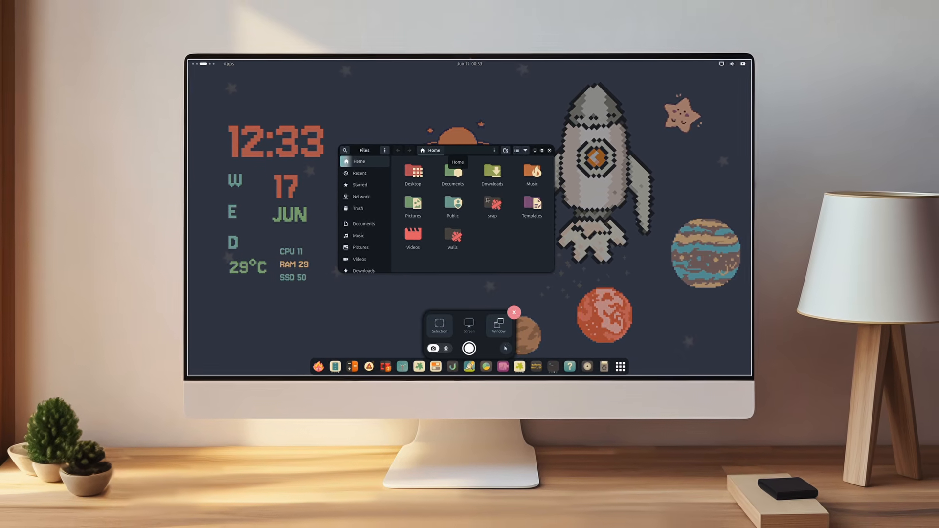
pyautogui.press('Return')
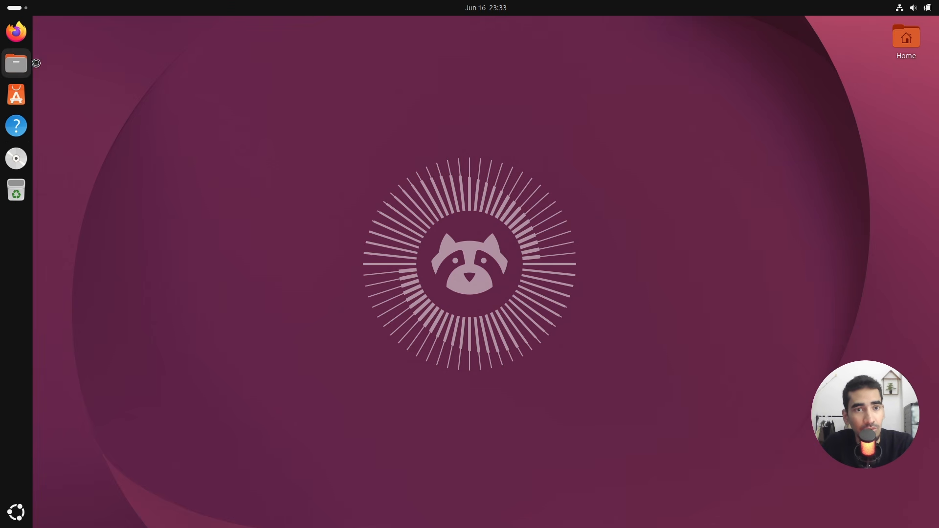
# Step: Open the Downloads folder, reposition its window, and extract echodrift2.zip in place
pyautogui.doubleClick(534, 207)
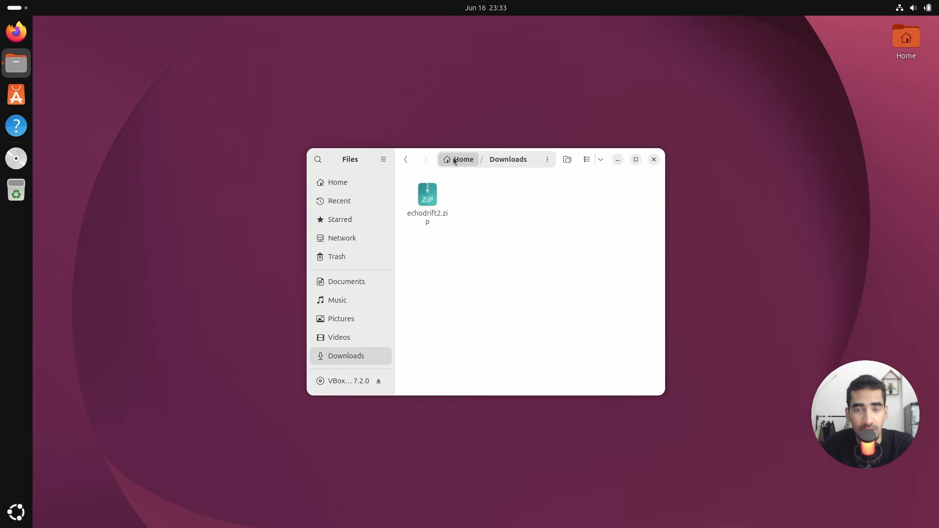
pyautogui.moveTo(431, 159); pyautogui.dragTo(354, 156)
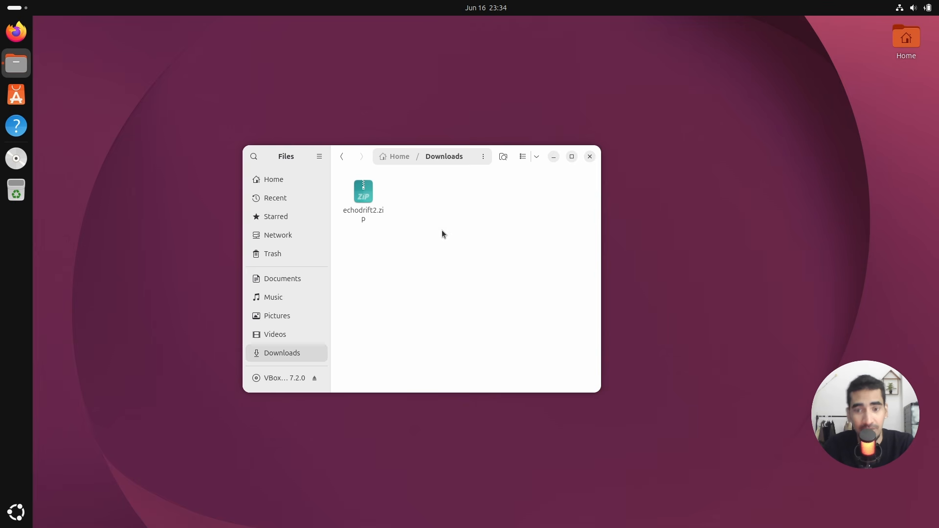
pyautogui.moveTo(361, 160); pyautogui.dragTo(361, 152)
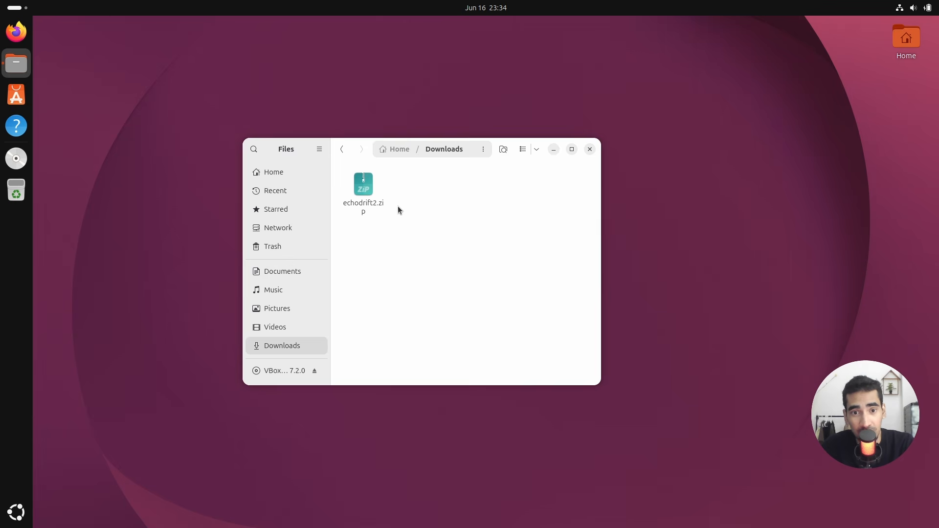
pyautogui.click(443, 237)
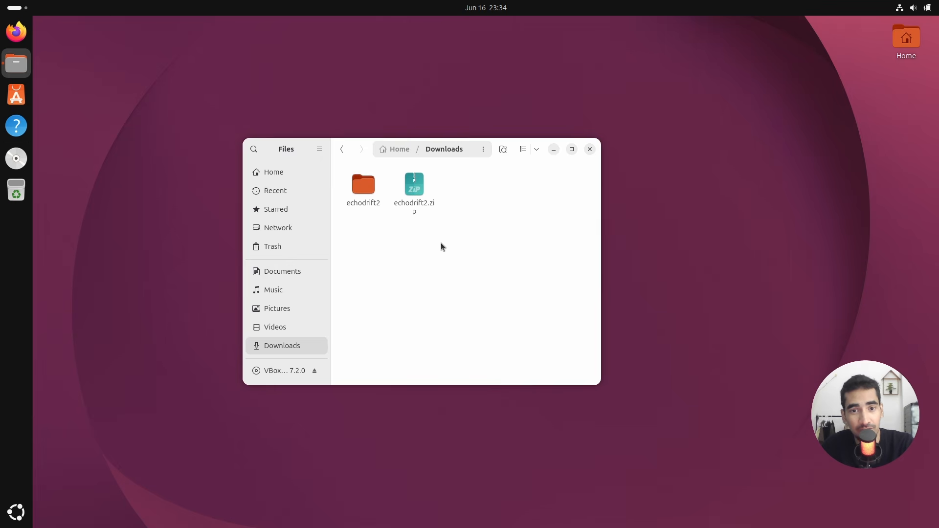
# Step: Move echodrift2.zip to the trash and open the extracted echodrift2 folder
pyautogui.click(419, 209)
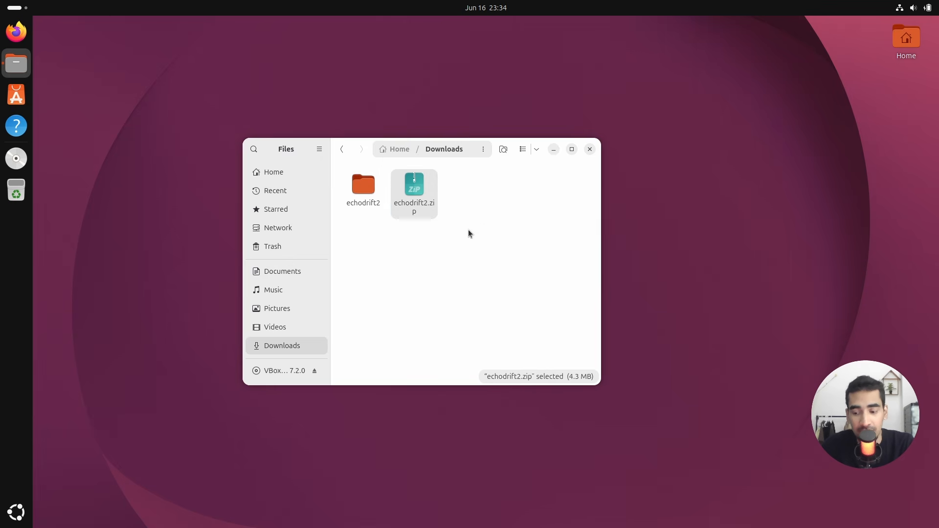
pyautogui.press('Delete')
pyautogui.press('Return')
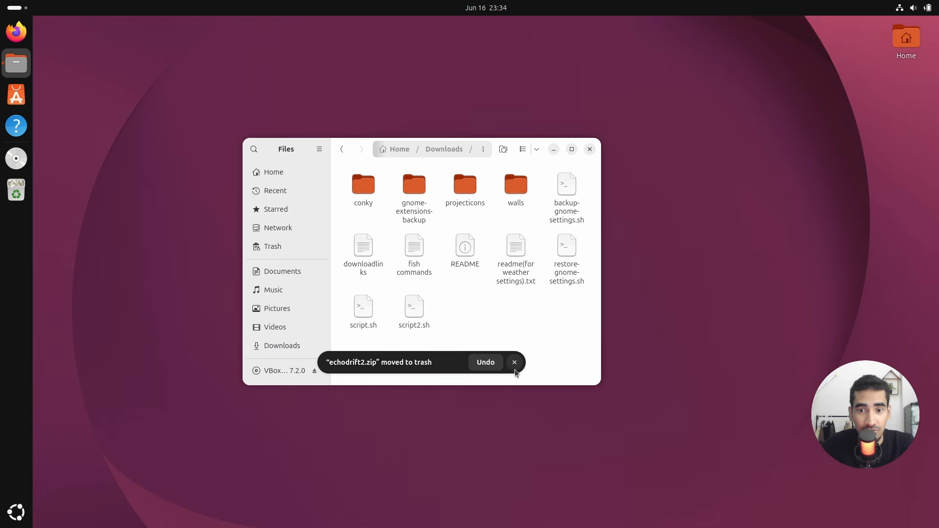
# Step: Open a terminal in the echodrift2 folder and arrange the file manager and terminal windows side by side
pyautogui.rightClick(515, 333)
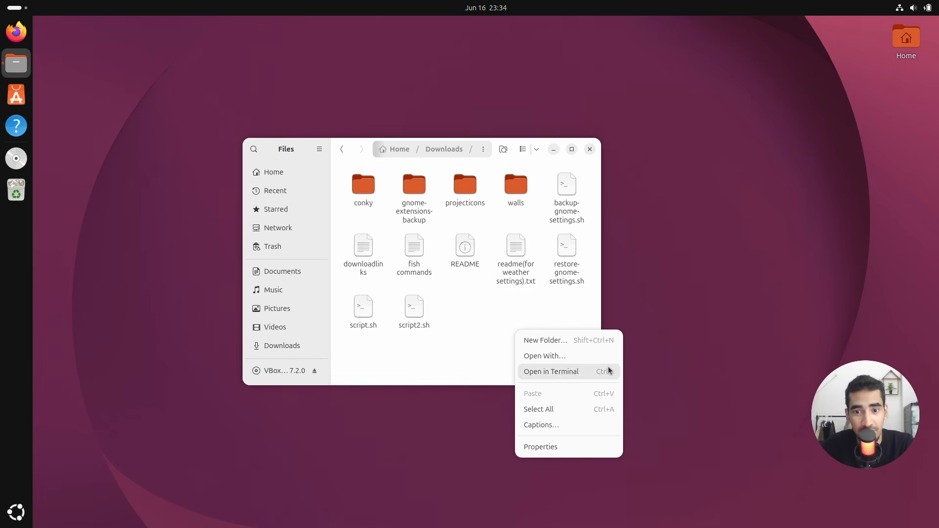
pyautogui.click(581, 373)
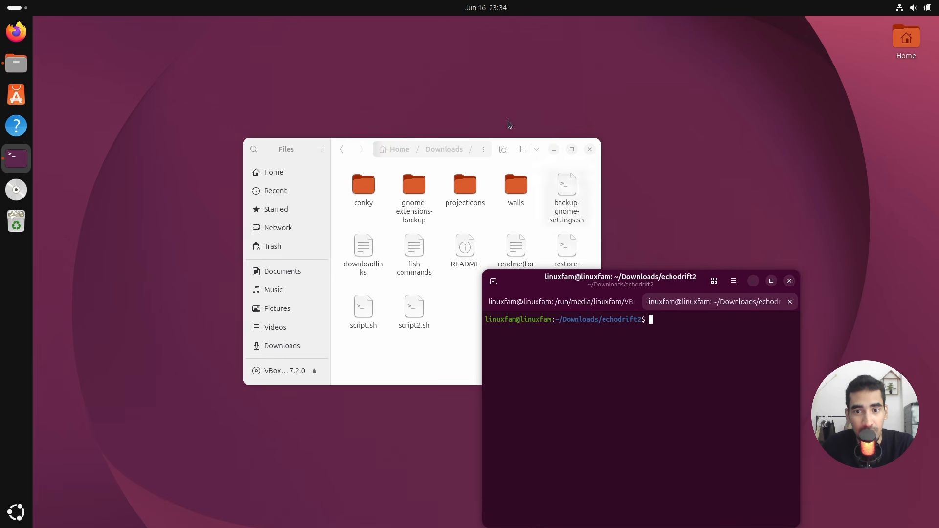
pyautogui.moveTo(372, 152); pyautogui.dragTo(284, 140)
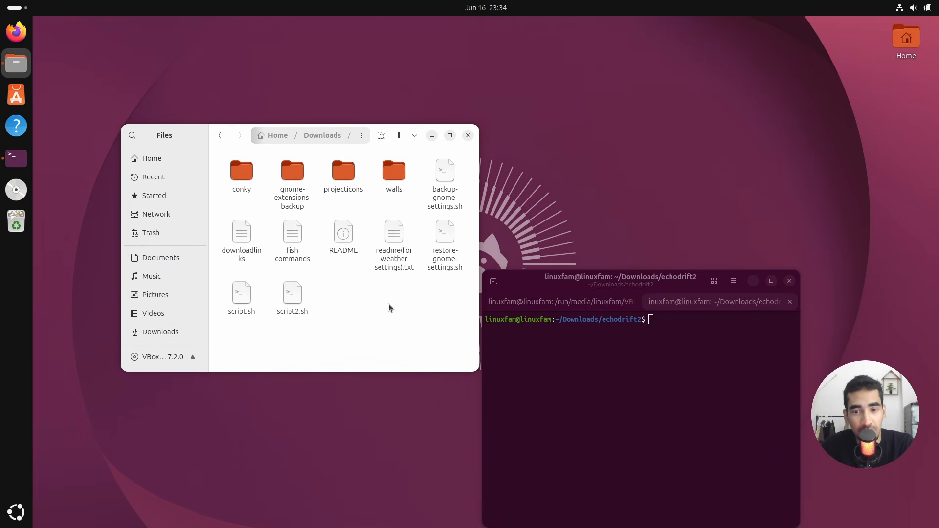
pyautogui.rightClick(365, 314)
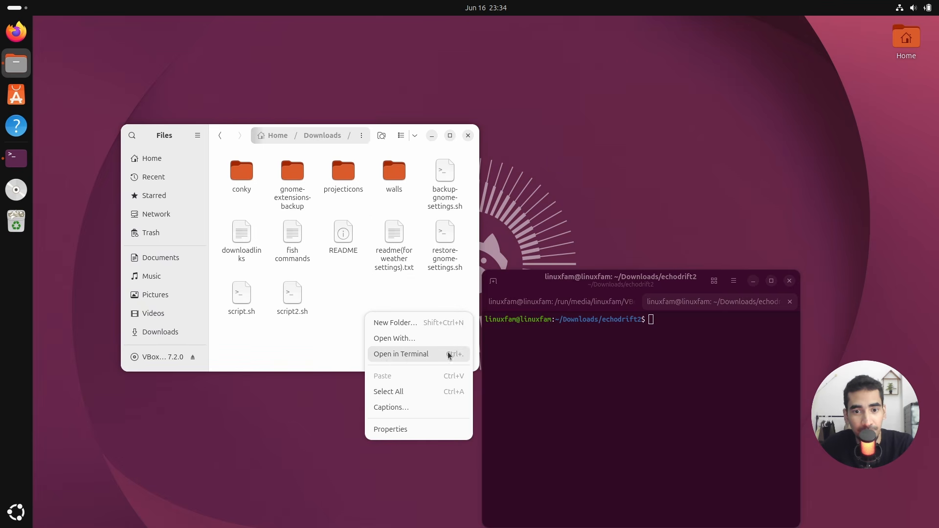
pyautogui.click(373, 299)
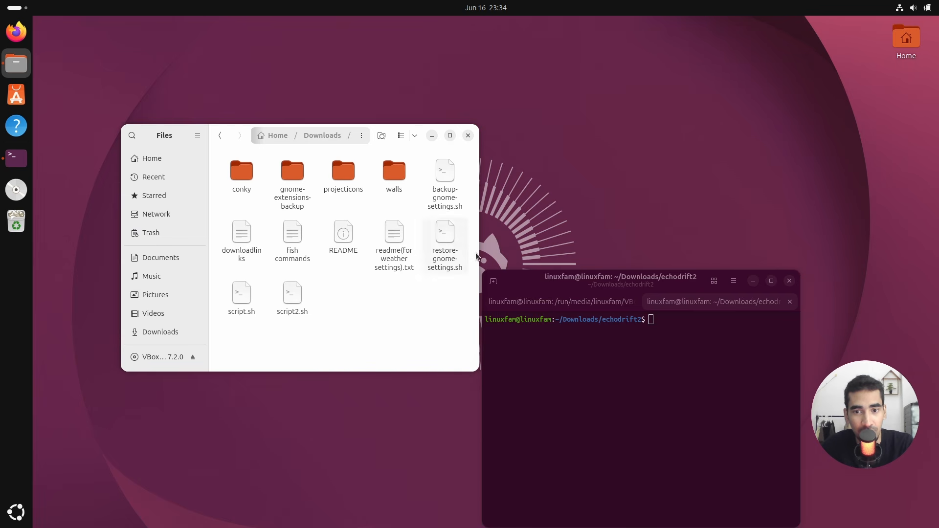
pyautogui.moveTo(523, 280); pyautogui.dragTo(512, 217)
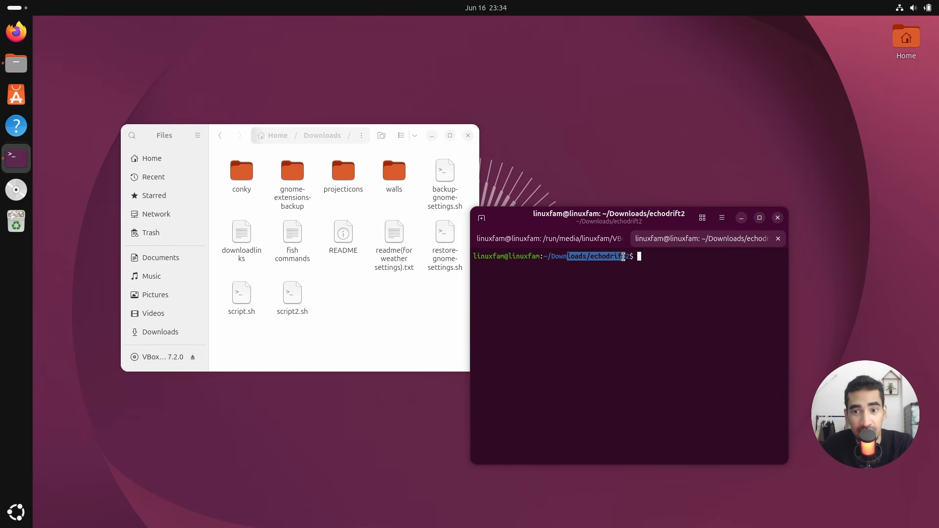
# Step: Make script.sh executable with chmod +x, run ./script.sh in the terminal, and enter the sudo password
pyautogui.moveTo(582, 223); pyautogui.dragTo(615, 210)
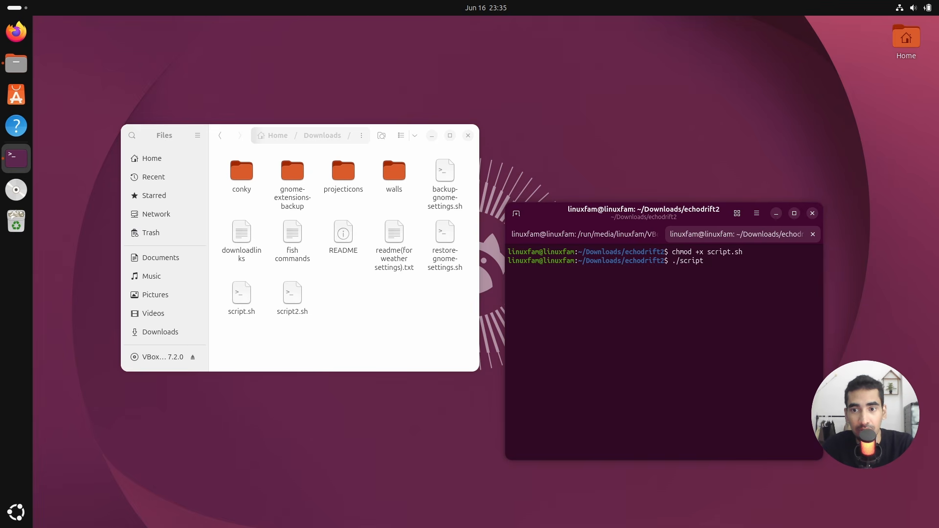
pyautogui.press('Return')
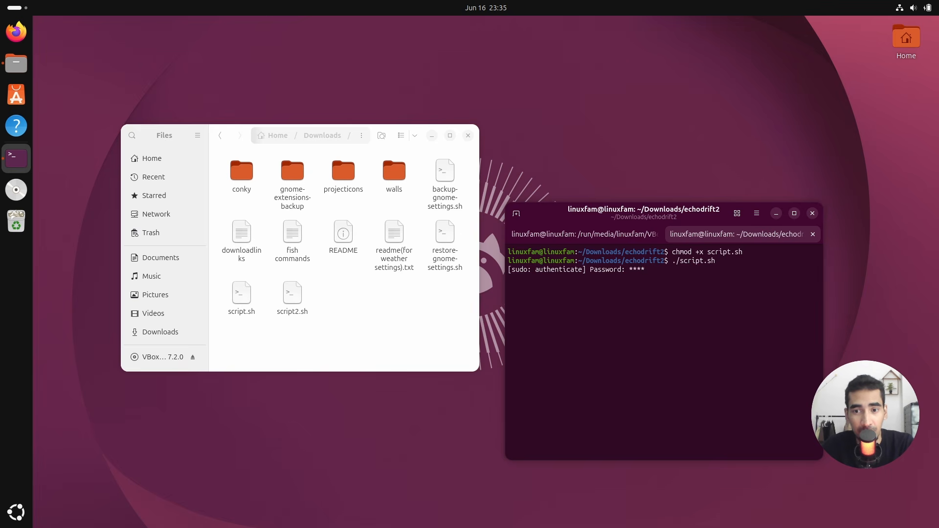
pyautogui.press('Return')
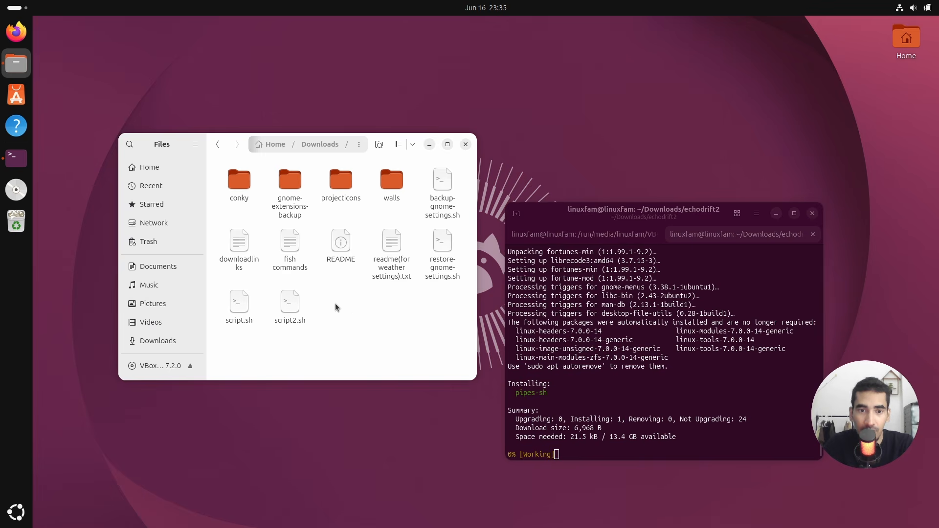
# Step: Open script.sh in the text editor, review its install commands, and close the editor
pyautogui.rightClick(239, 302)
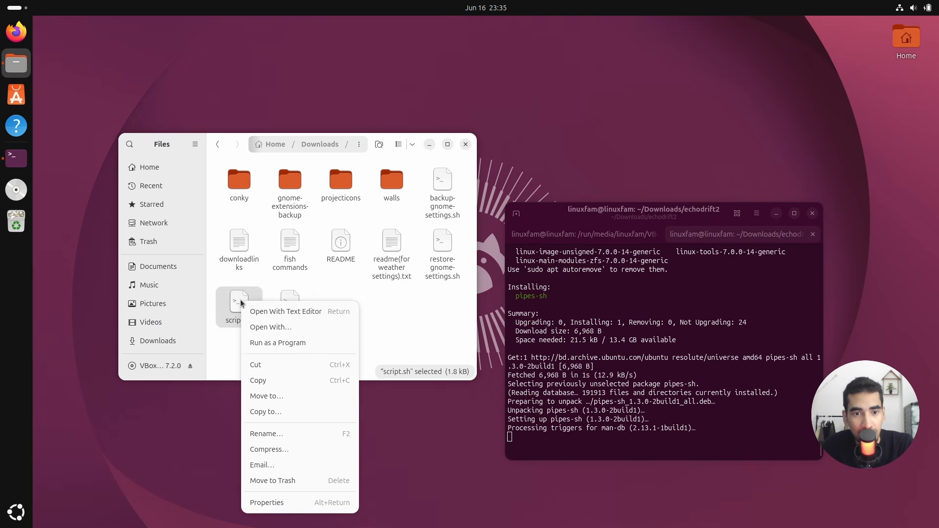
pyautogui.click(302, 310)
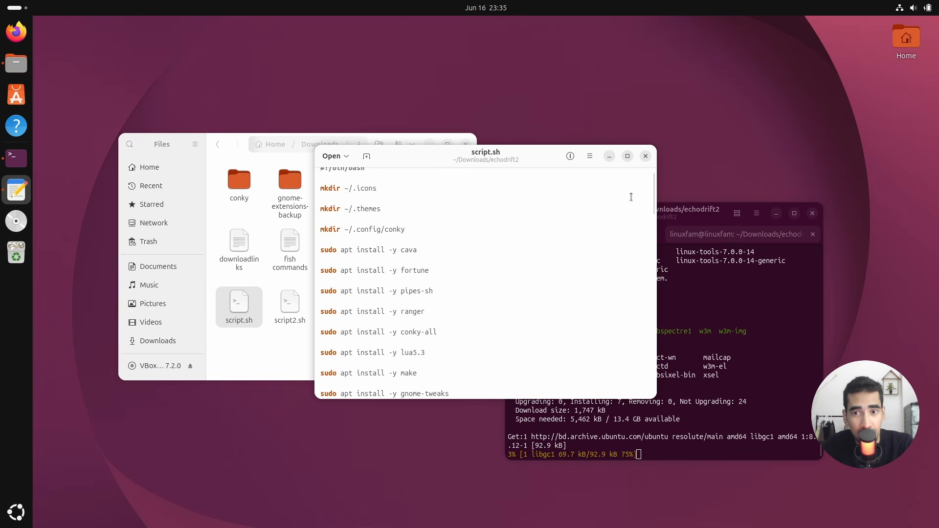
pyautogui.scroll(-5, 652, 226)
pyautogui.moveTo(652, 226); pyautogui.dragTo(646, 176)
pyautogui.click(646, 156)
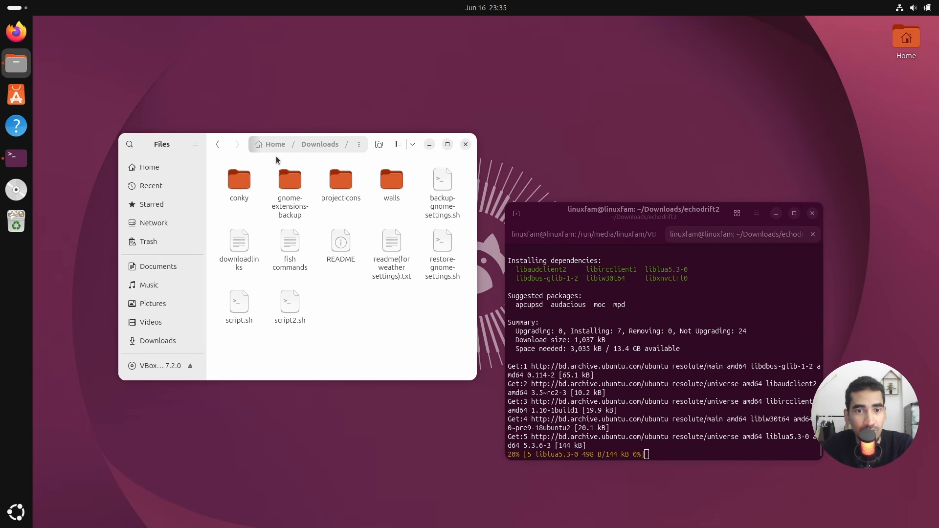
# Step: Reposition the file manager window and open the downloadlinks file in the text editor
pyautogui.moveTo(224, 147)
pyautogui.mouseDown()
pyautogui.moveTo(222, 181)
pyautogui.moveTo(226, 149)
pyautogui.mouseUp()
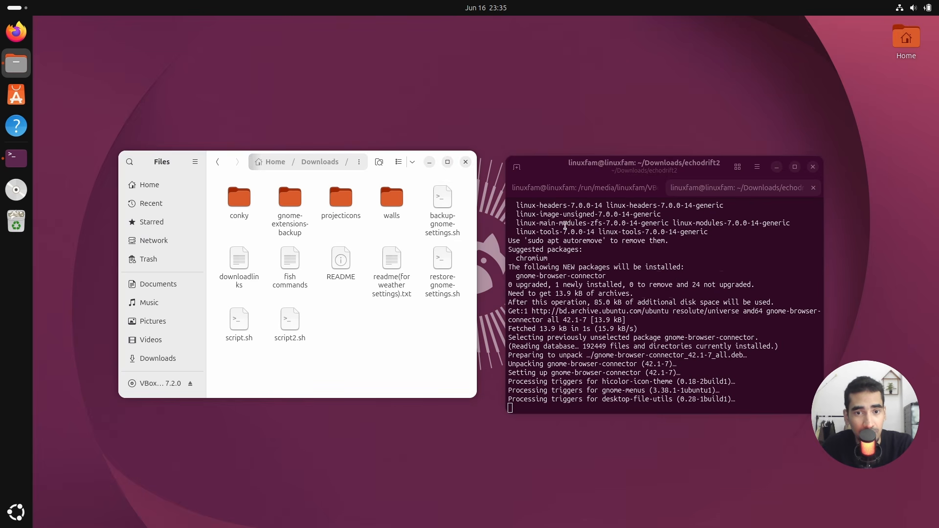
pyautogui.doubleClick(239, 262)
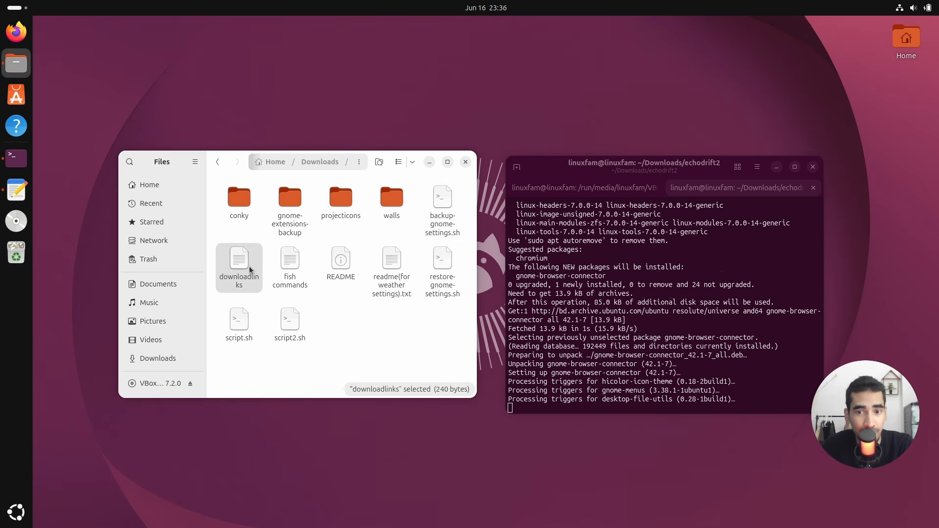
pyautogui.moveTo(426, 155); pyautogui.dragTo(396, 162)
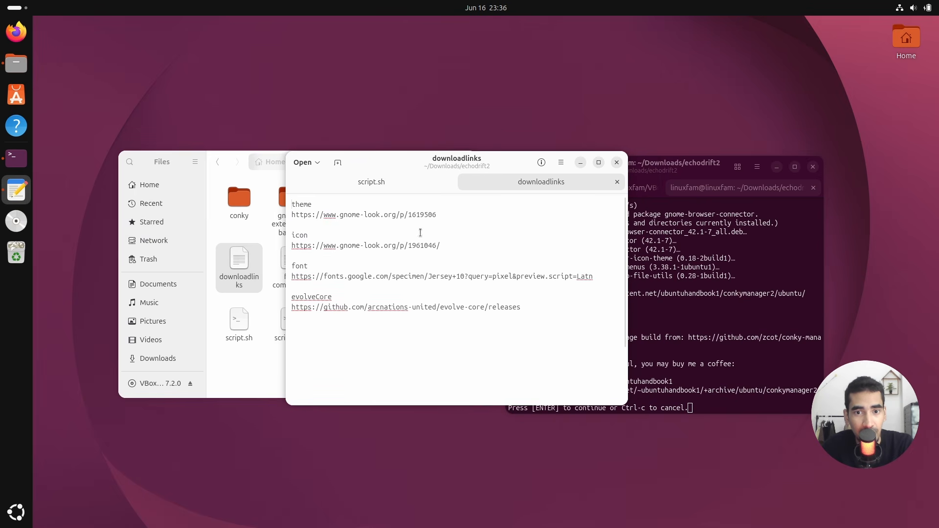
# Step: Confirm adding the conkymanager2 repository in the terminal so the install script continues
pyautogui.click(748, 409)
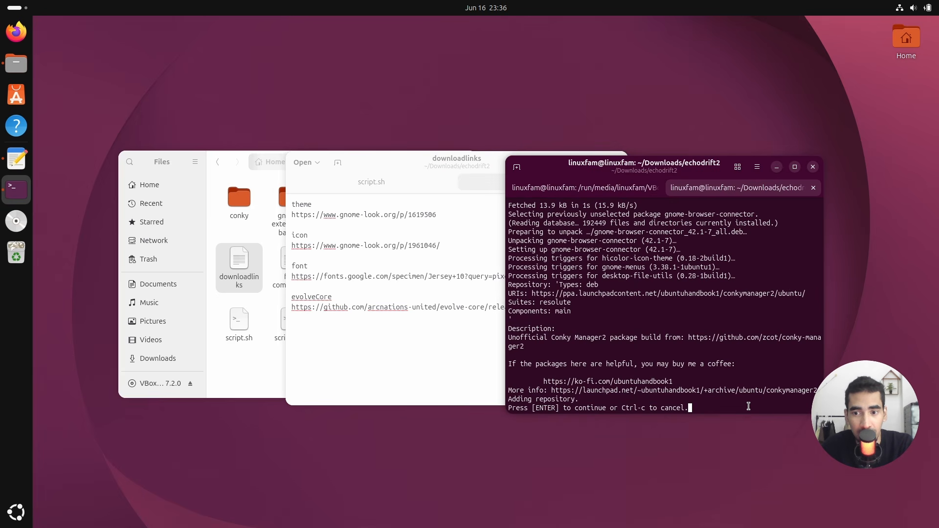
pyautogui.press('Return')
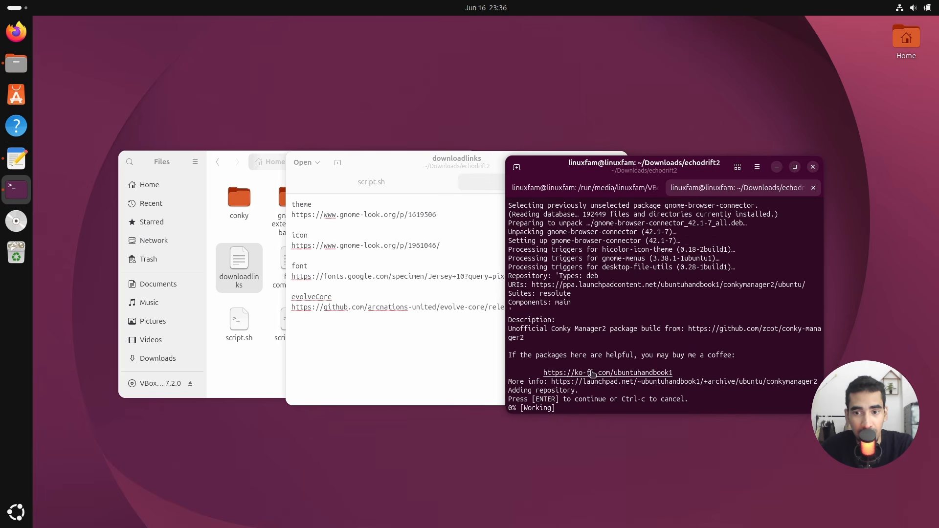
pyautogui.click(415, 344)
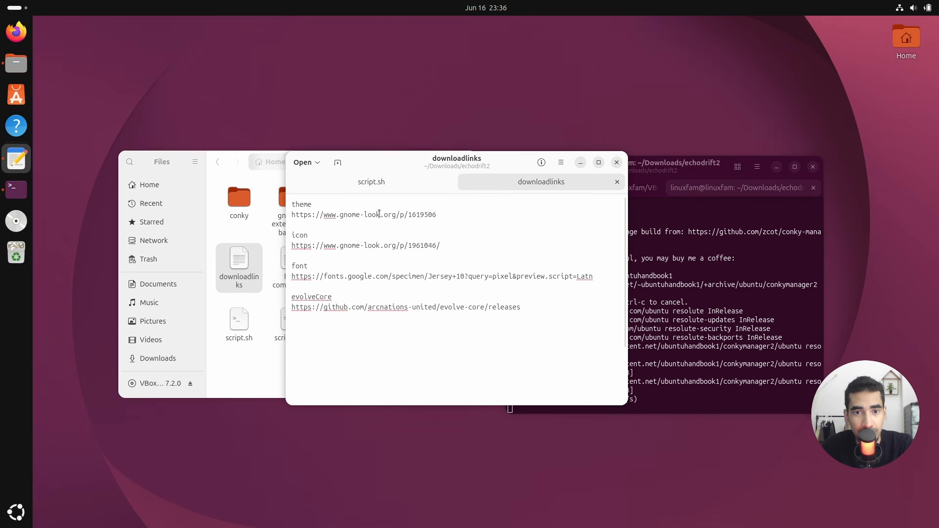
pyautogui.tripleClick(379, 214)
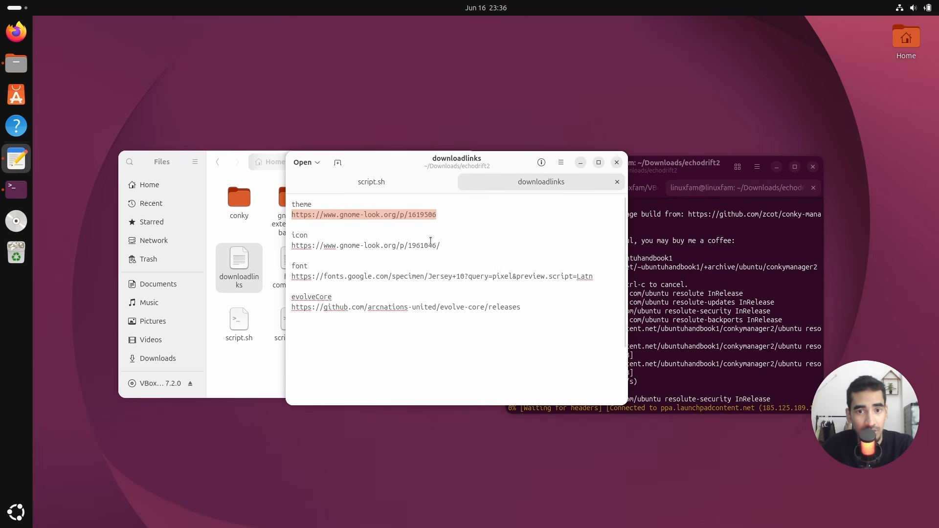
pyautogui.click(16, 32)
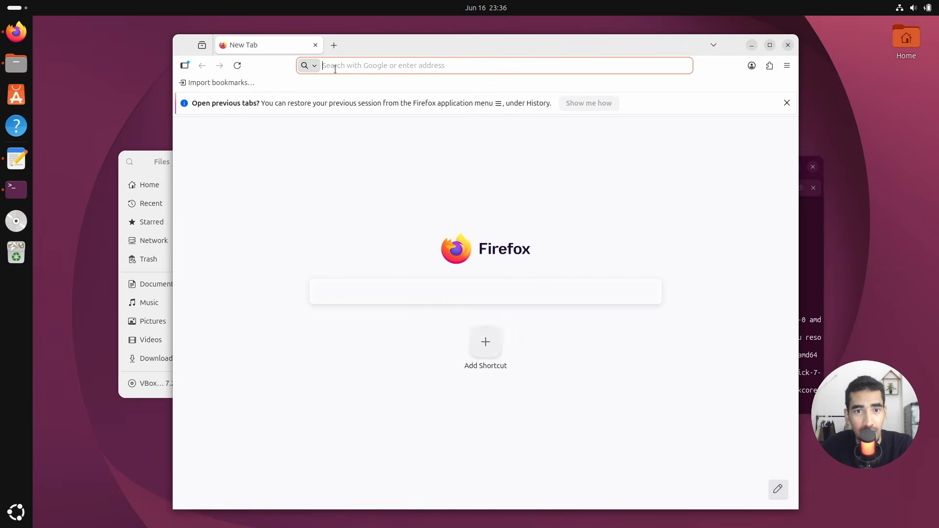
pyautogui.write('https://www.gnome-look.org/p/1619506')
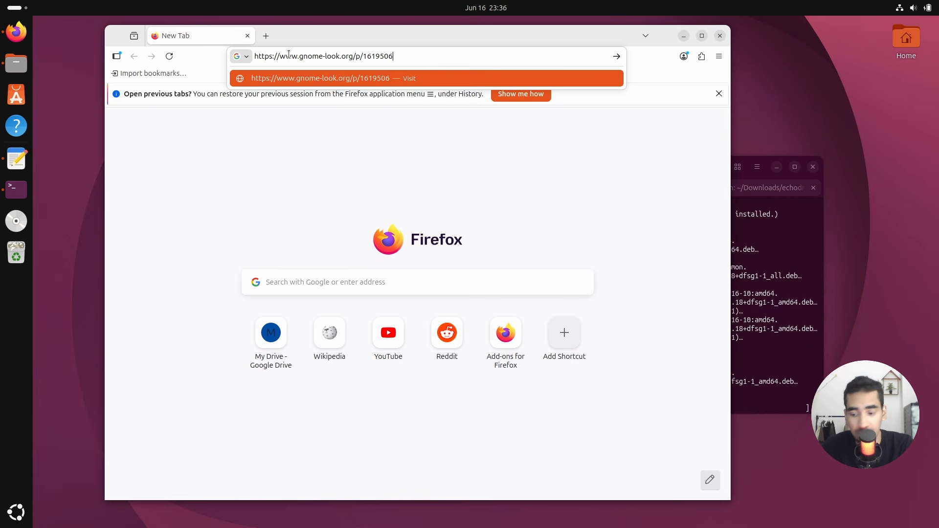
pyautogui.press('Return')
pyautogui.moveTo(304, 41); pyautogui.dragTo(255, 278)
pyautogui.click(413, 237)
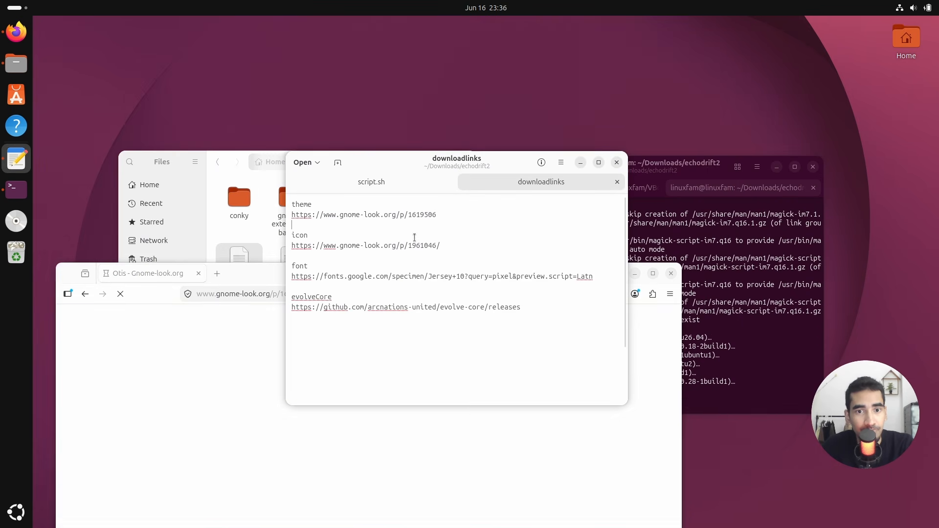
pyautogui.tripleClick(383, 244)
pyautogui.hotkey('ctrl', 'c')
pyautogui.click(217, 273)
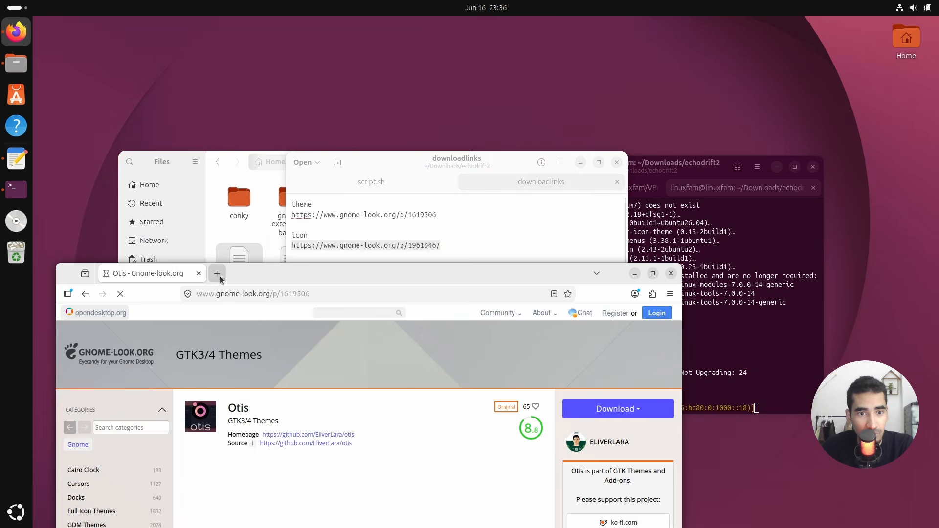
pyautogui.hotkey('ctrl', 'v')
pyautogui.press('Return')
# Step: Copy the Jersey 10 Google Fonts link from downloadlinks and open it in a new browser tab
pyautogui.click(382, 247)
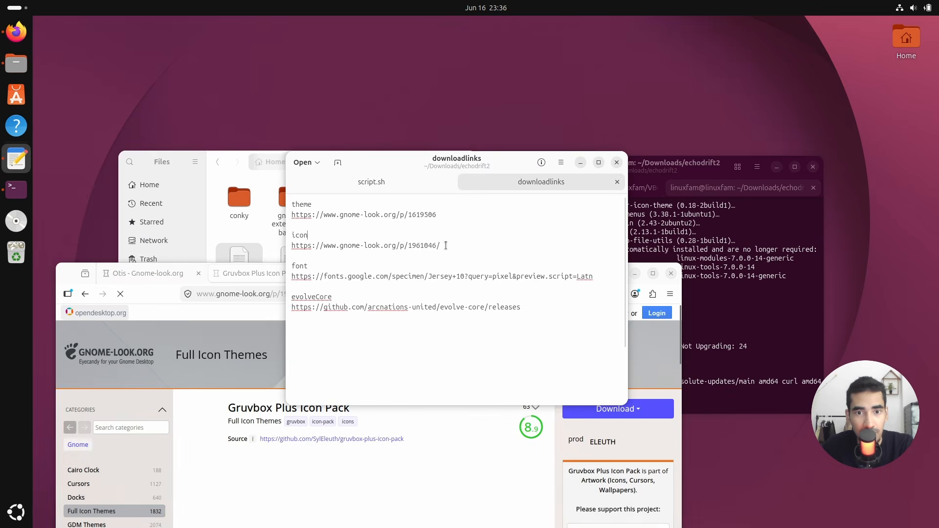
pyautogui.tripleClick(369, 277)
pyautogui.hotkey('ctrl', 'c')
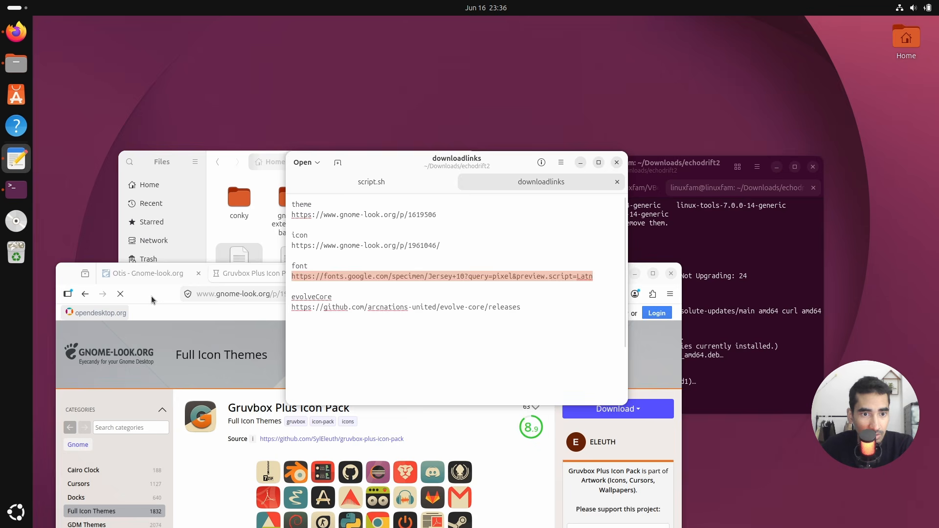
pyautogui.click(153, 299)
pyautogui.click(329, 274)
pyautogui.hotkey('ctrl', 'v')
pyautogui.press('Return')
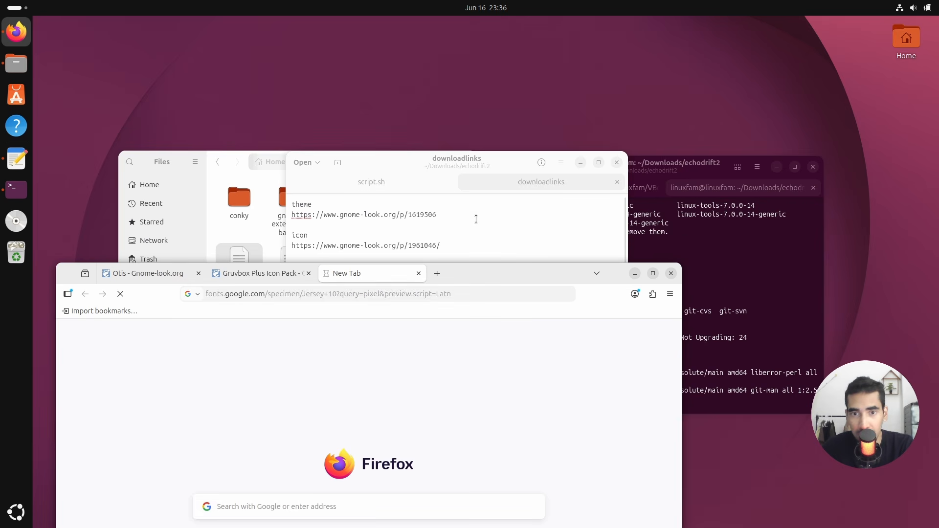
pyautogui.moveTo(477, 206); pyautogui.dragTo(472, 215)
pyautogui.tripleClick(404, 308)
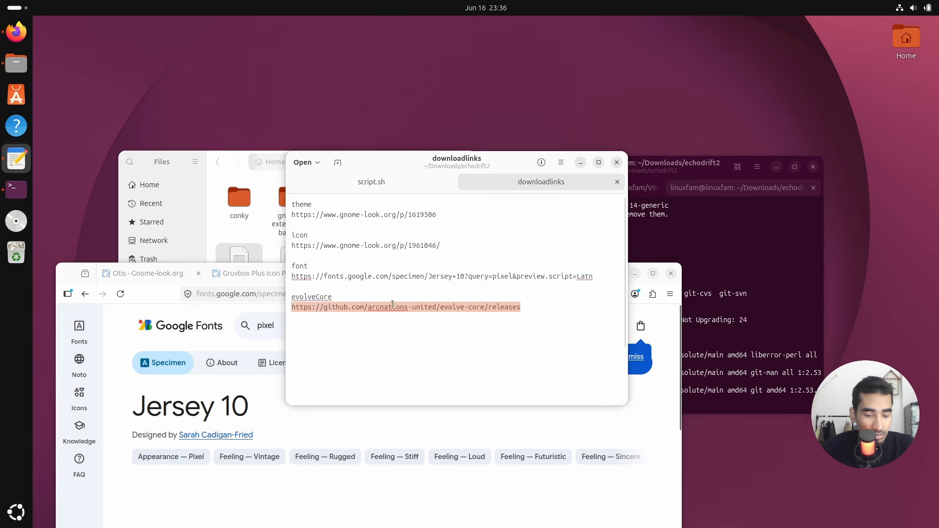
pyautogui.hotkey('ctrl', 'c')
pyautogui.click(153, 299)
pyautogui.click(436, 275)
pyautogui.hotkey('ctrl', 'v')
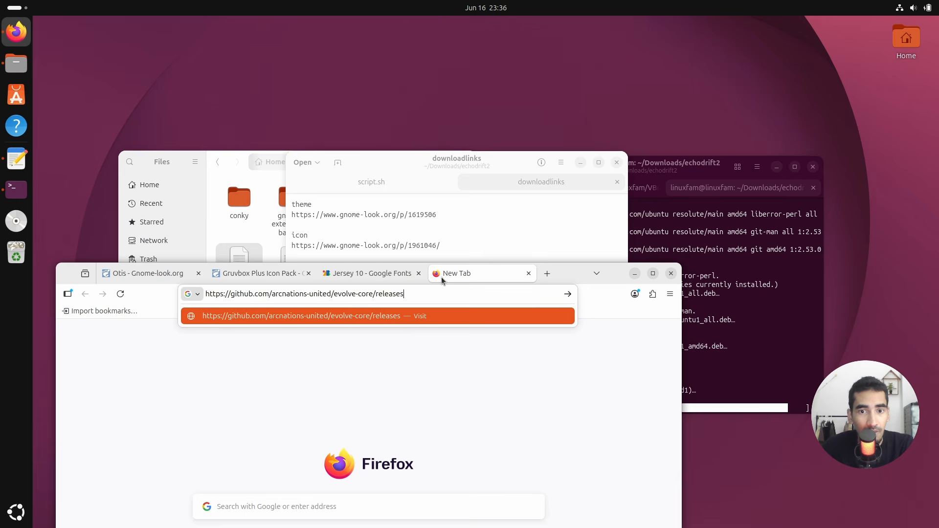
pyautogui.press('Return')
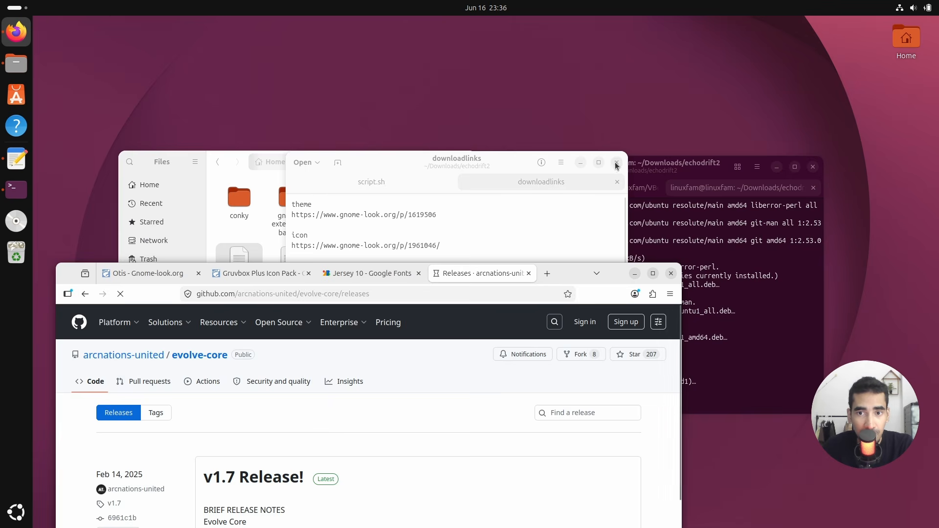
# Step: Close the text editor with downloadlinks and move the browser and terminal windows so both remain visible
pyautogui.click(618, 183)
pyautogui.click(616, 162)
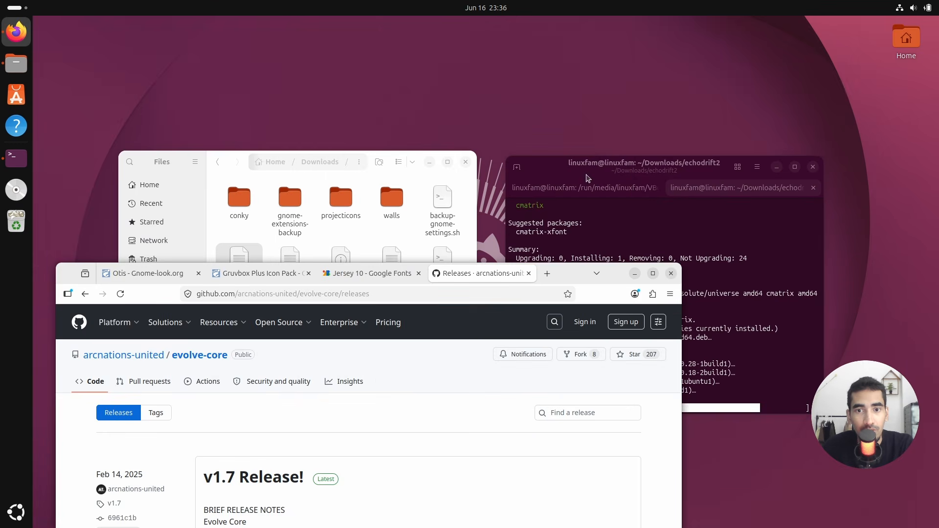
pyautogui.moveTo(576, 273); pyautogui.dragTo(561, 49)
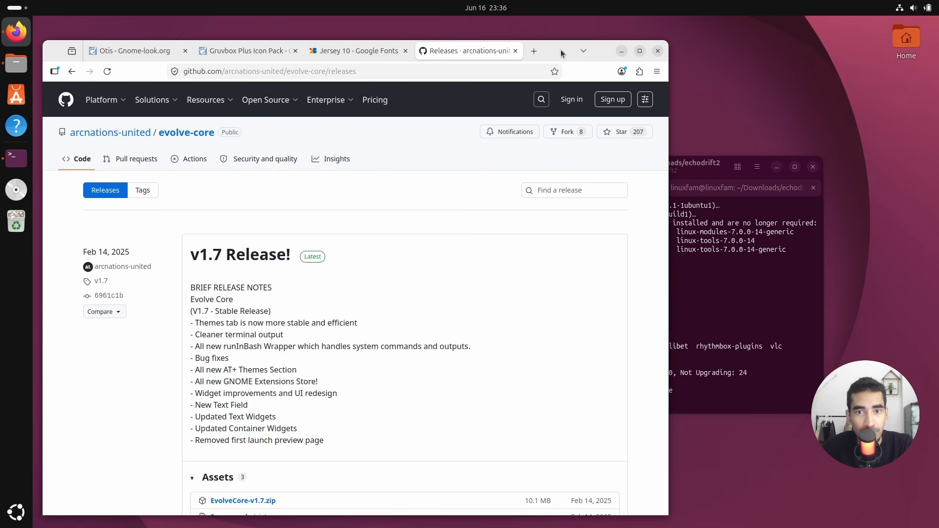
pyautogui.moveTo(702, 175); pyautogui.dragTo(813, 174)
pyautogui.click(570, 222)
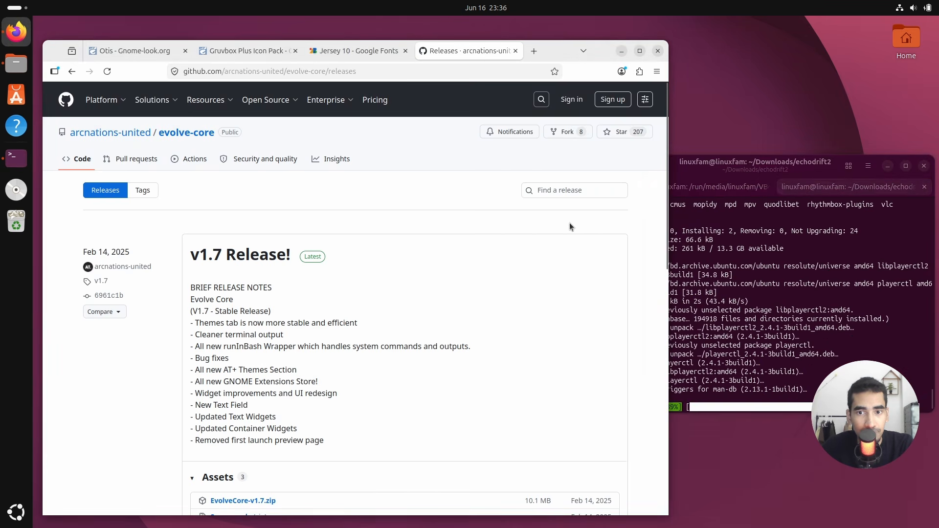
# Step: Download Otis-forest.tar.xz from the files list of the Otis theme page
pyautogui.click(149, 55)
pyautogui.scroll(-3, 300, 291)
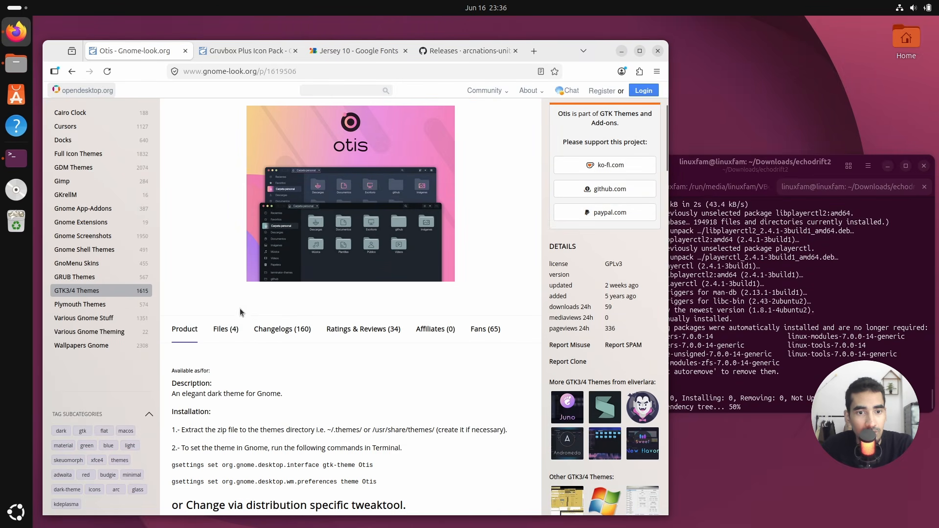
pyautogui.click(225, 331)
pyautogui.scroll(-2, 294, 323)
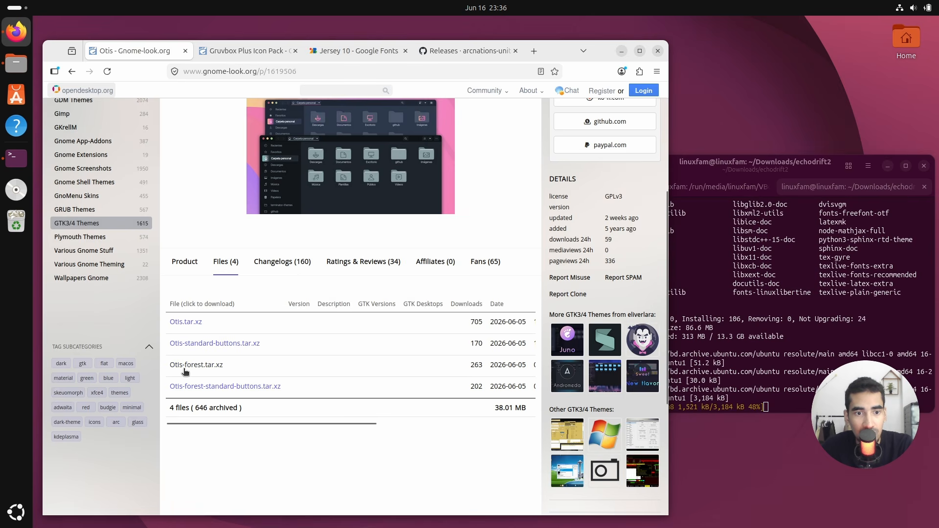
pyautogui.click(201, 369)
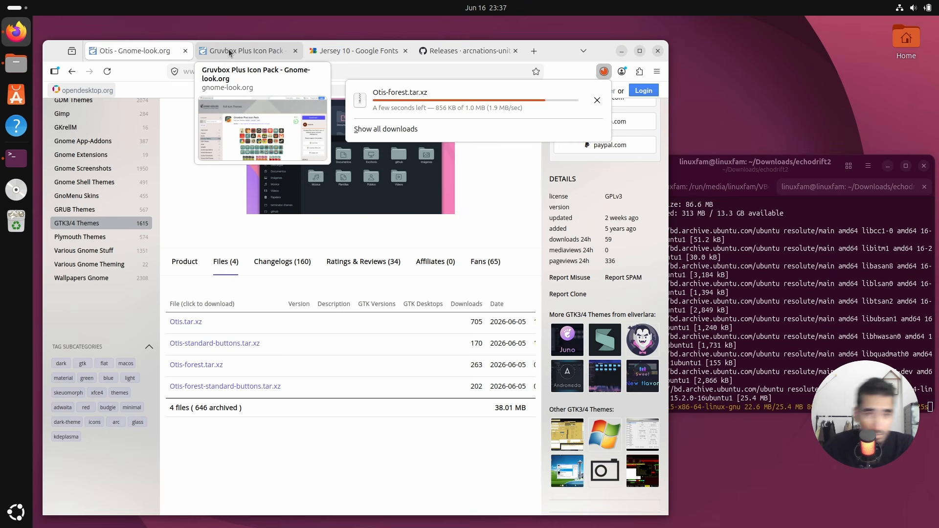
# Step: Download gruvbox-plus-icon-pack.6.4.0.tar.gz from the files list of the Gruvbox Plus Icon Pack page
pyautogui.click(229, 52)
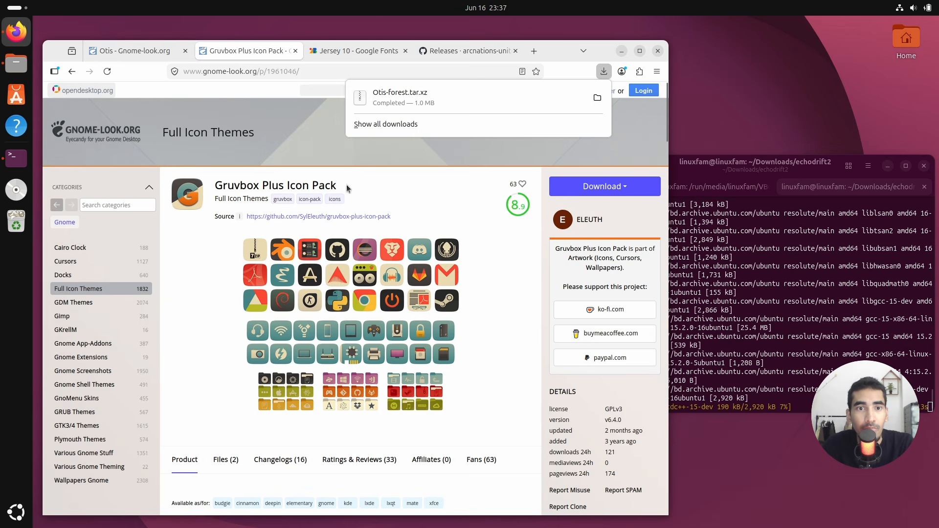
pyautogui.scroll(-2, 232, 293)
pyautogui.click(226, 392)
pyautogui.click(233, 451)
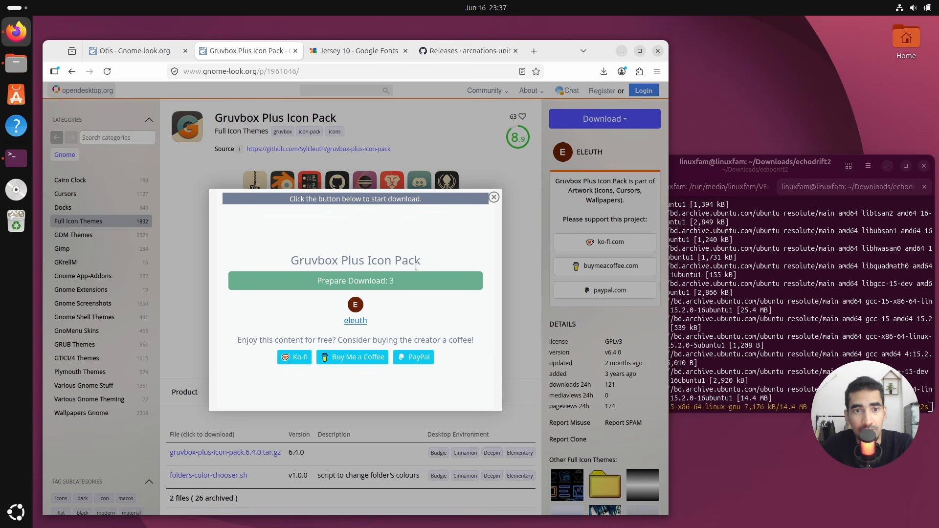
pyautogui.click(434, 279)
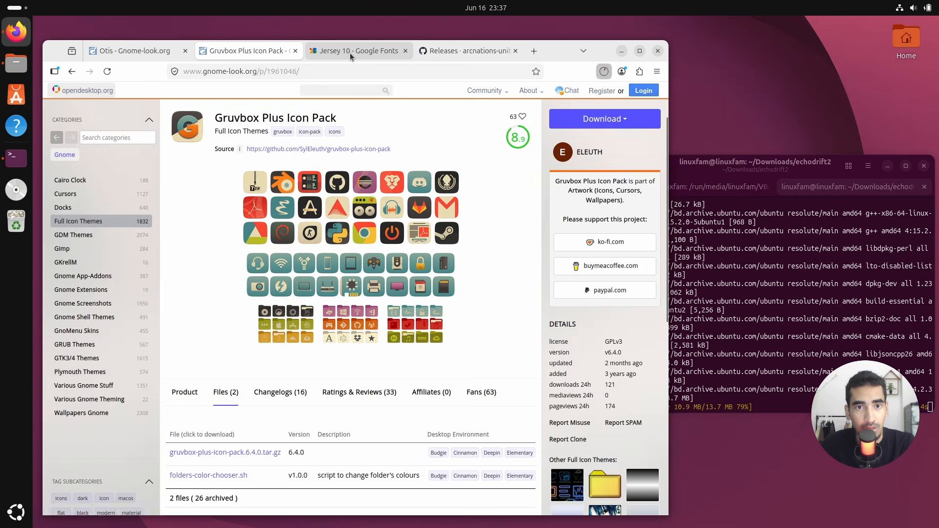
# Step: Get the Jersey 10 font on the Google Fonts page and download it as a zip archive
pyautogui.click(351, 50)
pyautogui.click(617, 134)
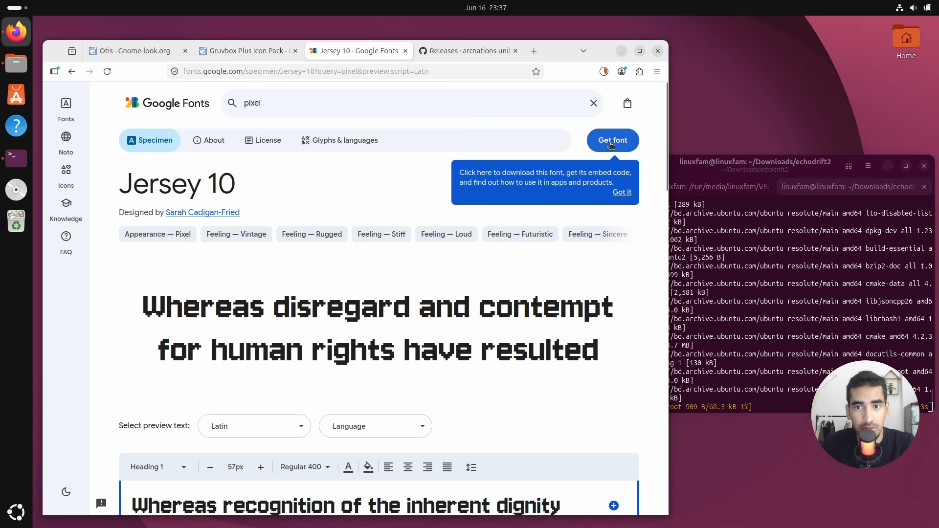
pyautogui.click(622, 193)
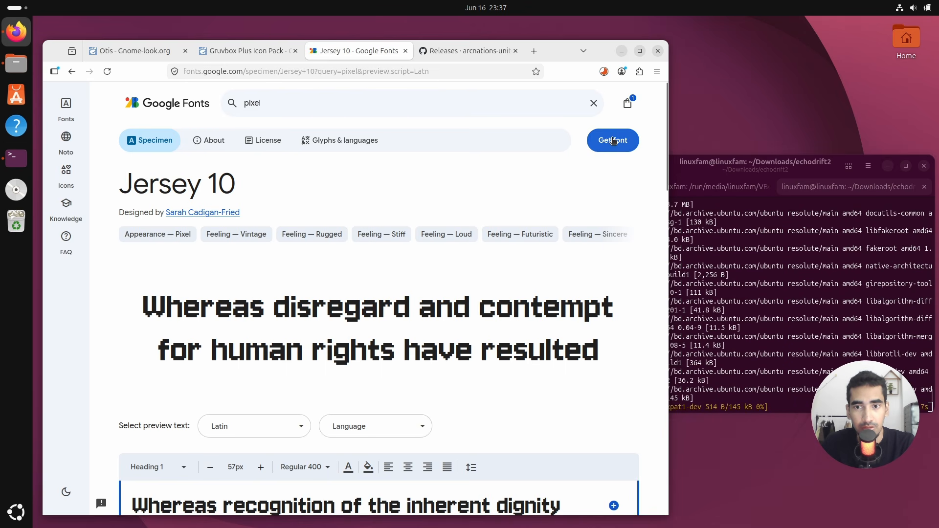
pyautogui.click(613, 140)
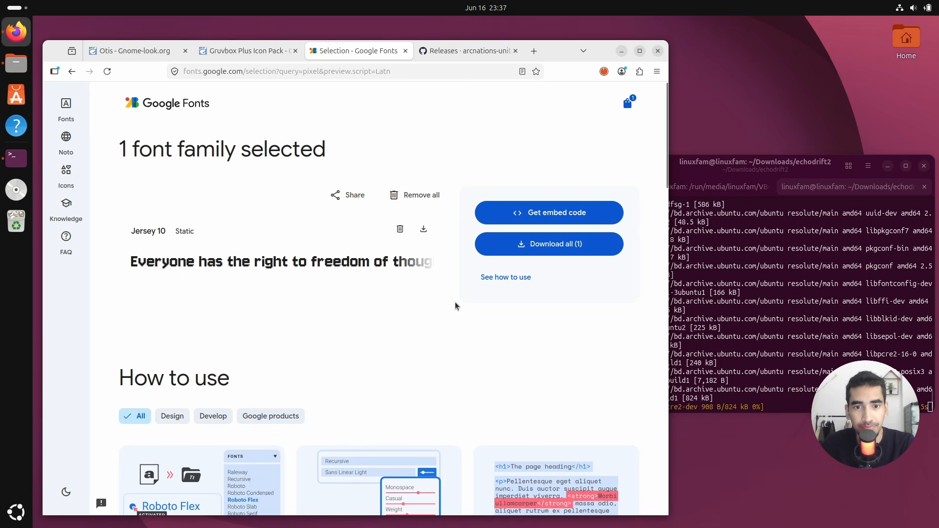
pyautogui.click(423, 229)
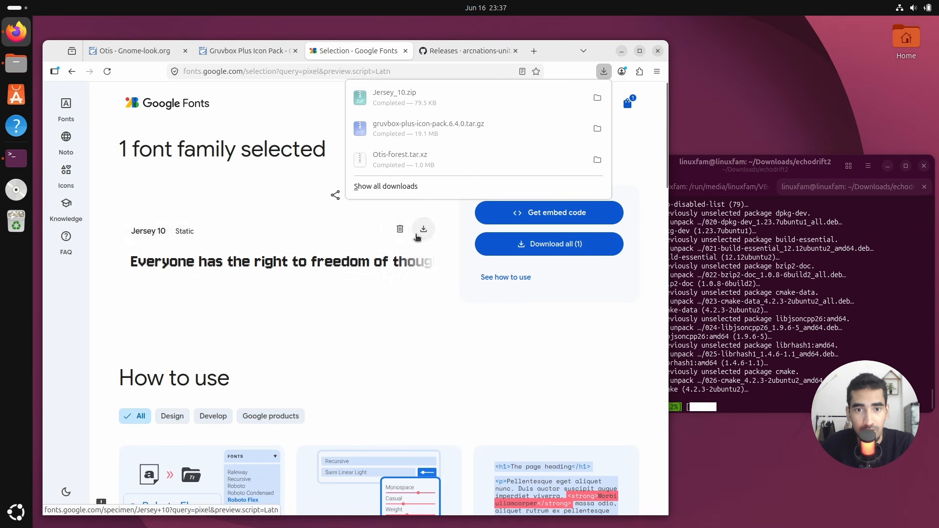
# Step: Download EvolveCore-v1.7.zip from the v1.7 release assets on GitHub and close the browser
pyautogui.click(449, 53)
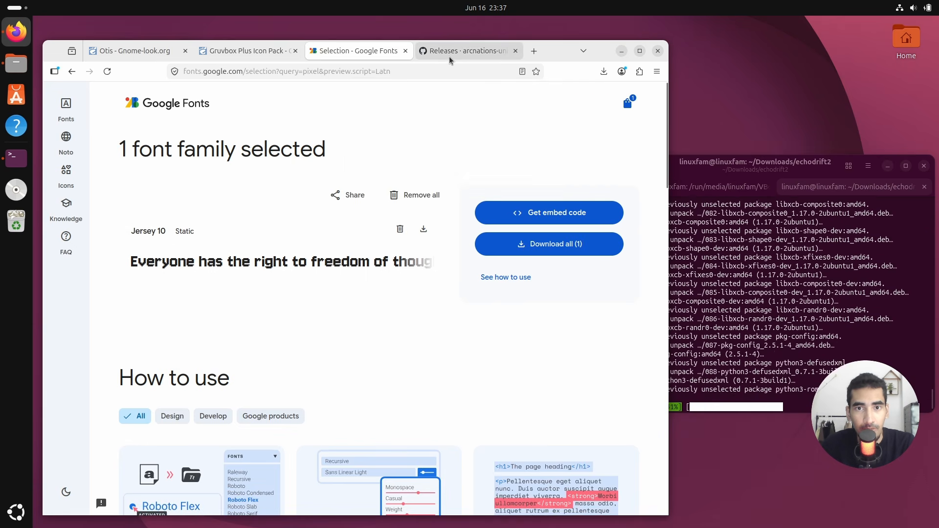
pyautogui.scroll(-2, 465, 274)
pyautogui.click(245, 366)
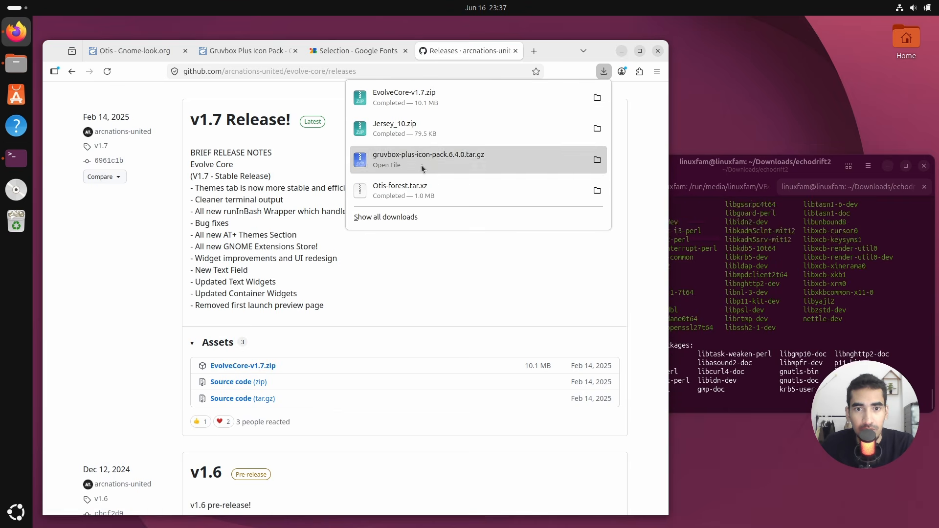
pyautogui.click(658, 51)
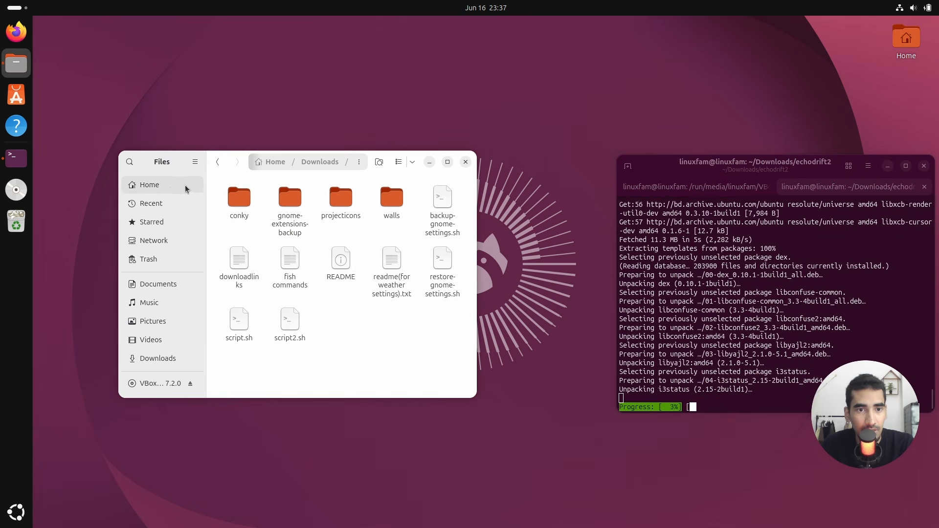
# Step: Extract the downloaded EvolveCore, Jersey_10, Gruvbox Plus icon pack and Otis-forest archives in the Downloads folder
pyautogui.click(166, 361)
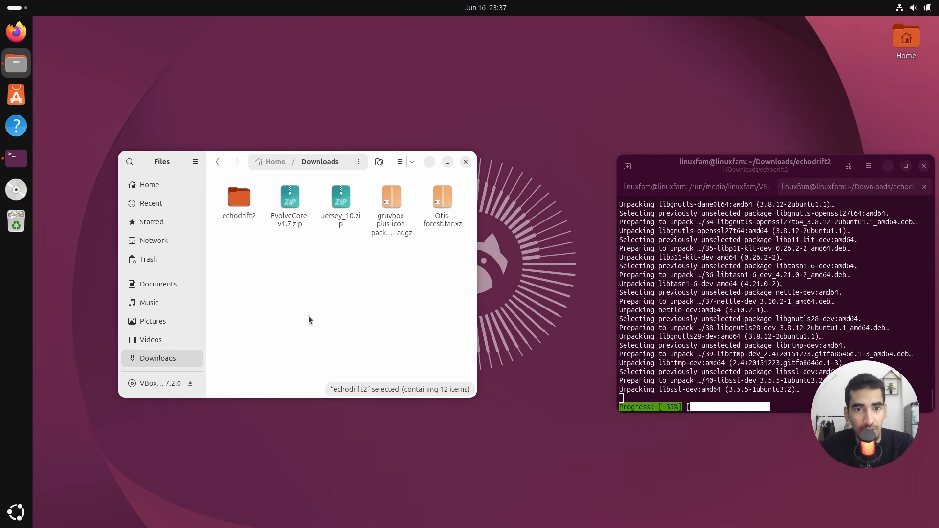
pyautogui.doubleClick(293, 199)
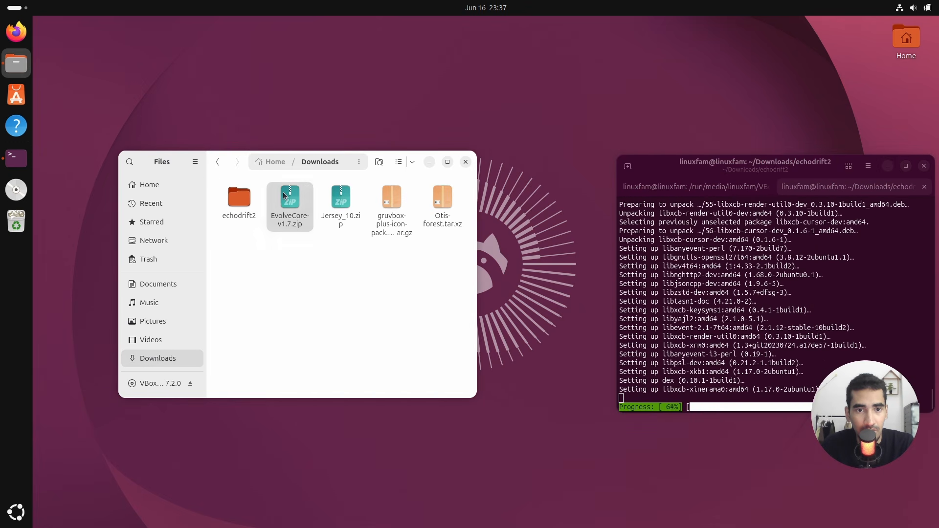
pyautogui.click(399, 268)
pyautogui.moveTo(243, 164); pyautogui.dragTo(220, 160)
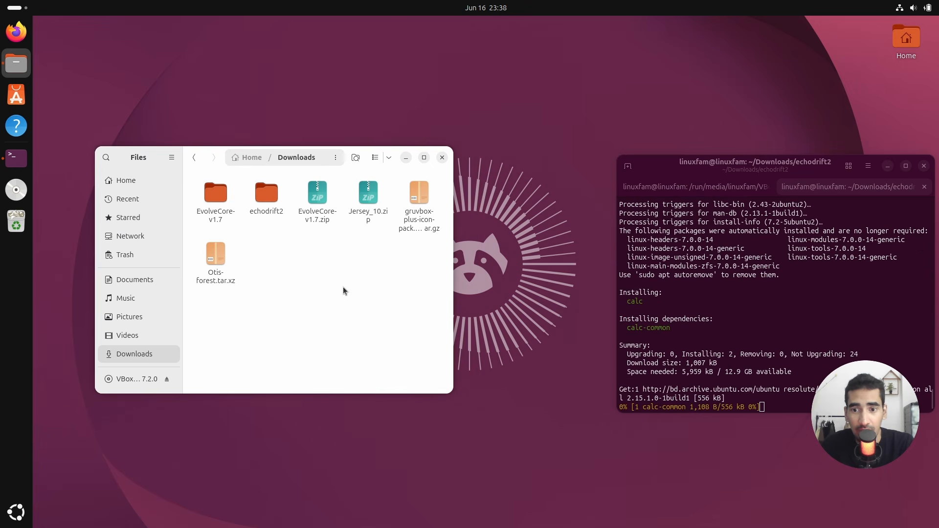
pyautogui.doubleClick(369, 196)
pyautogui.doubleClick(215, 254)
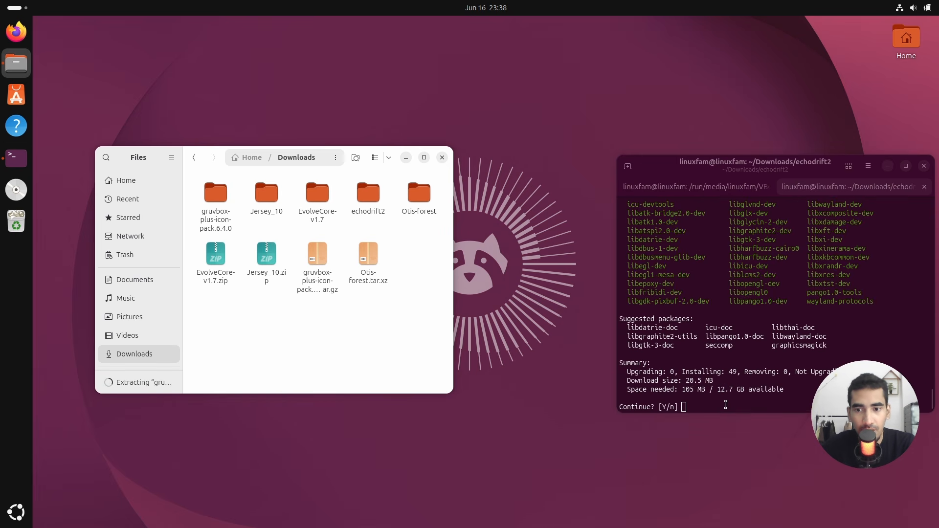
# Step: Confirm the pending package installation with y in the terminal and move its window closer to the file manager
pyautogui.click(725, 405)
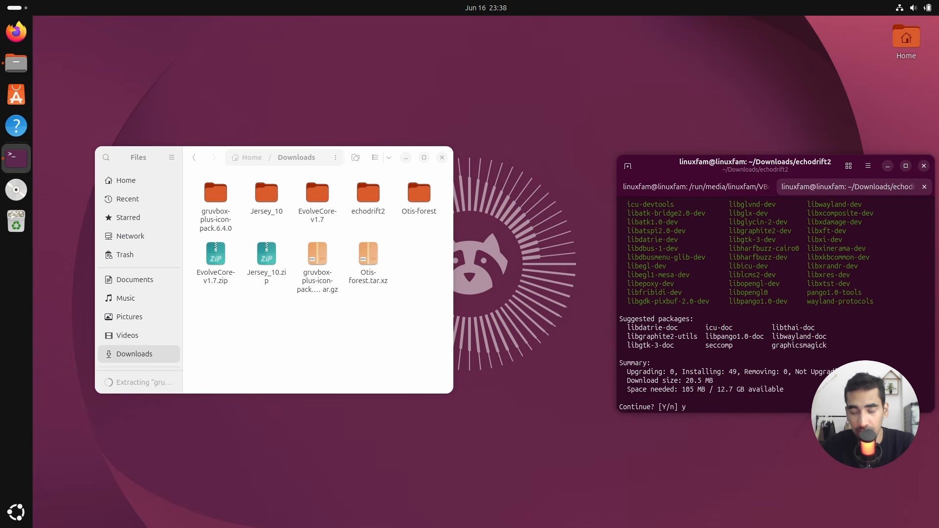
pyautogui.write('y')
pyautogui.press('Return')
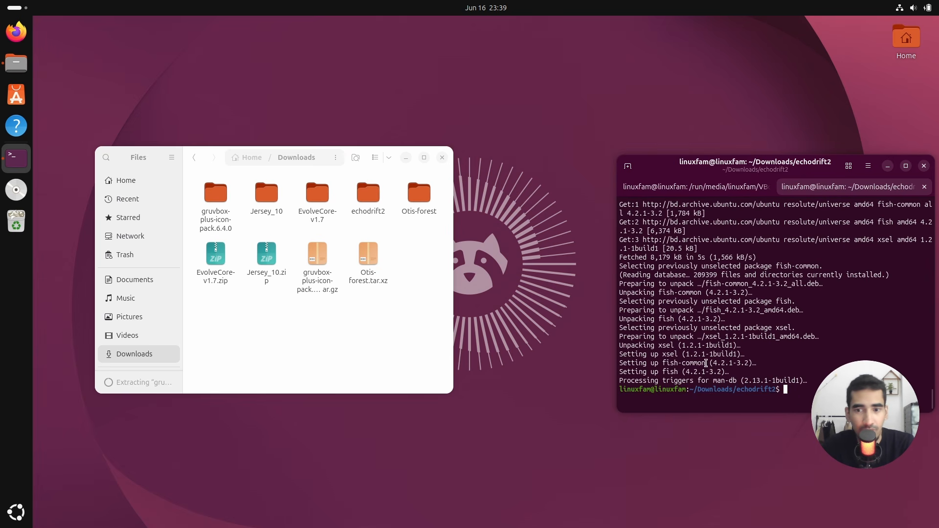
pyautogui.moveTo(697, 165); pyautogui.dragTo(606, 122)
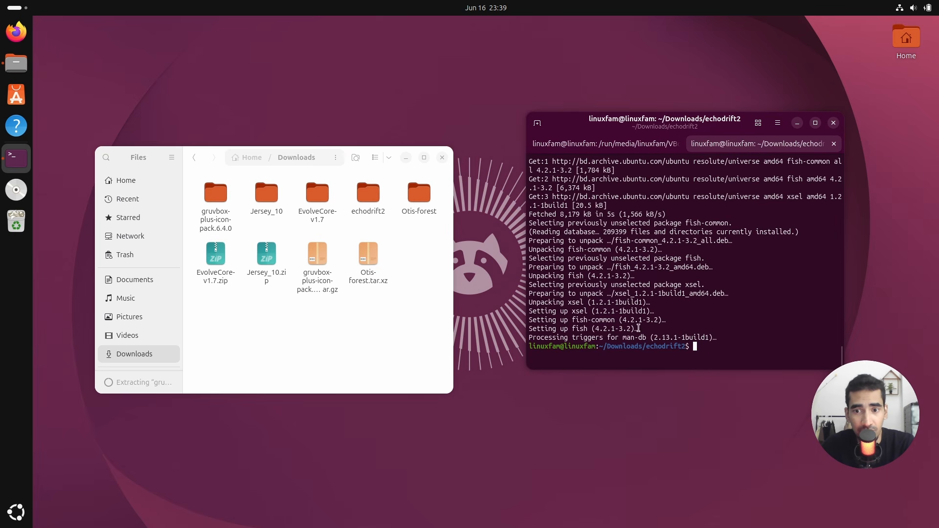
# Step: Dismiss the icon pack extraction notification and move the file manager away from the terminal
pyautogui.click(298, 343)
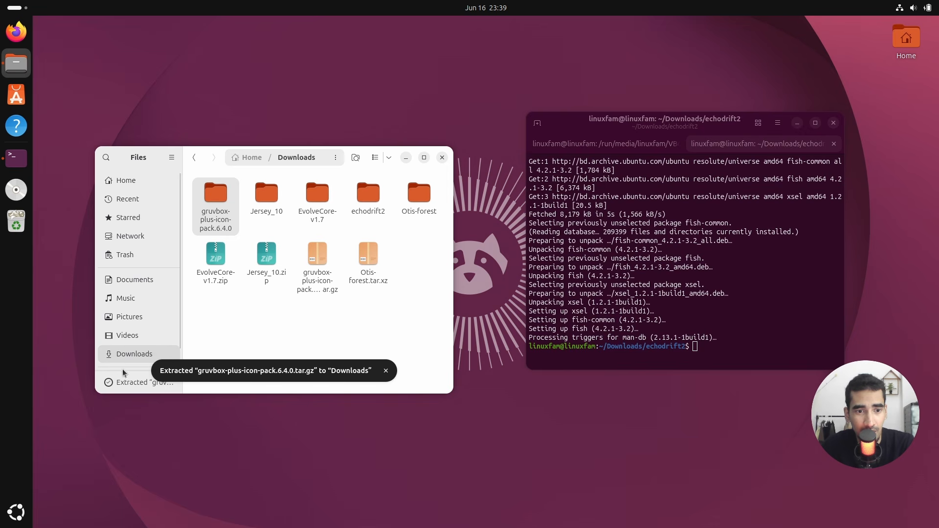
pyautogui.click(322, 332)
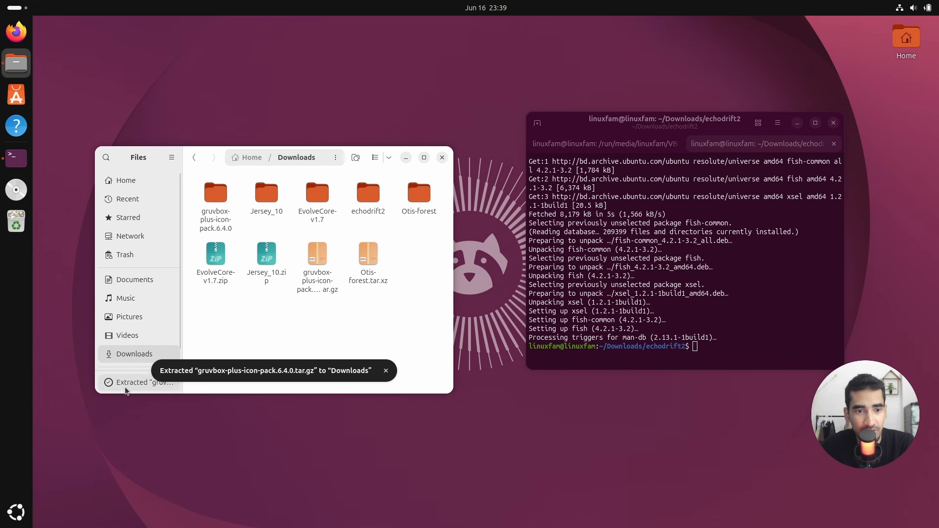
pyautogui.click(385, 372)
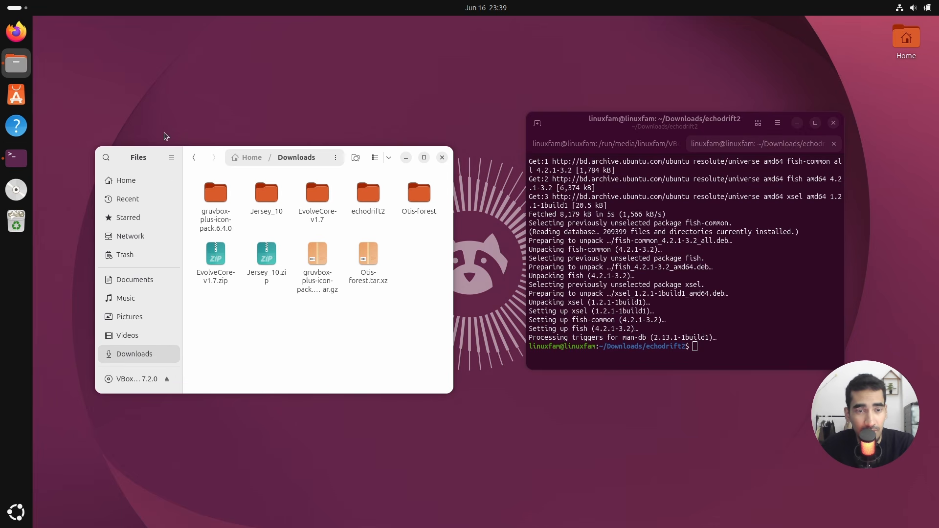
pyautogui.moveTo(205, 158); pyautogui.dragTo(172, 157)
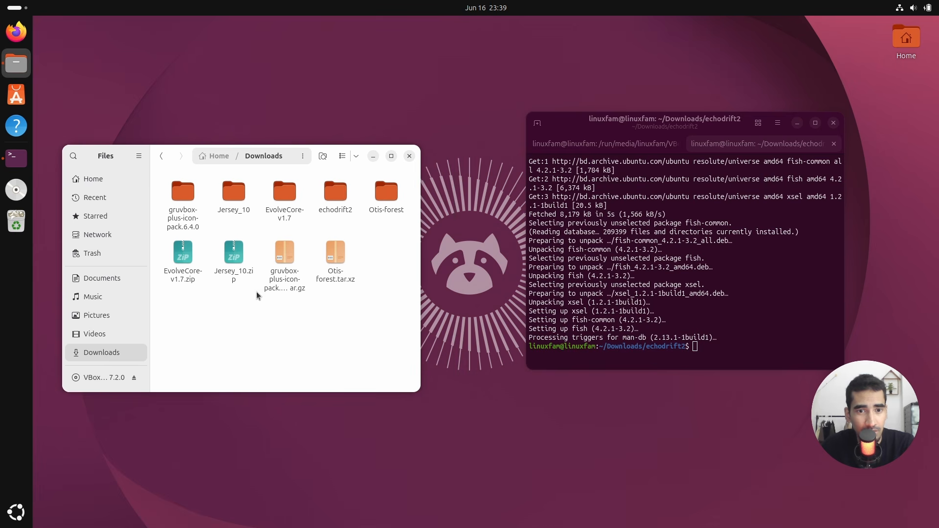
pyautogui.click(268, 158)
pyautogui.click(370, 243)
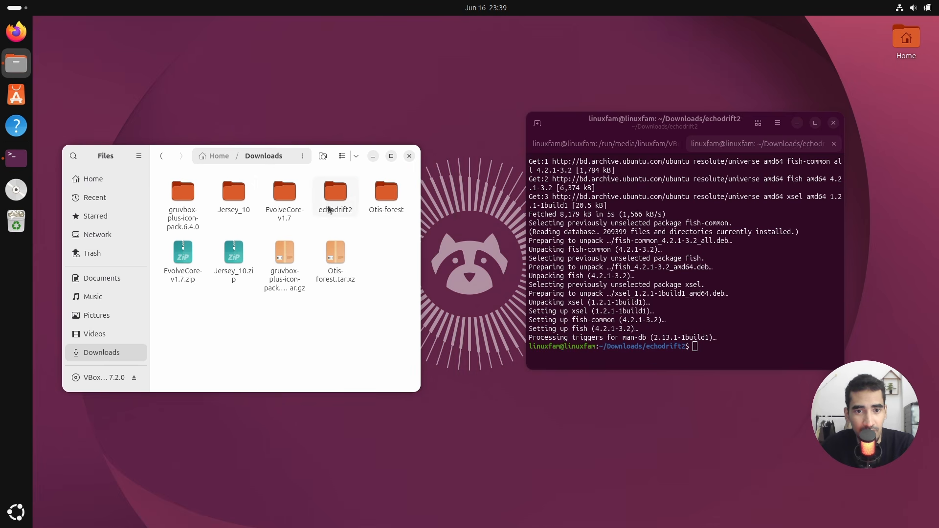
# Step: Open the echodrift2 folder in the file manager and close the terminal's other tab, keeping the echodrift2 session
pyautogui.doubleClick(336, 193)
pyautogui.moveTo(180, 156); pyautogui.dragTo(183, 147)
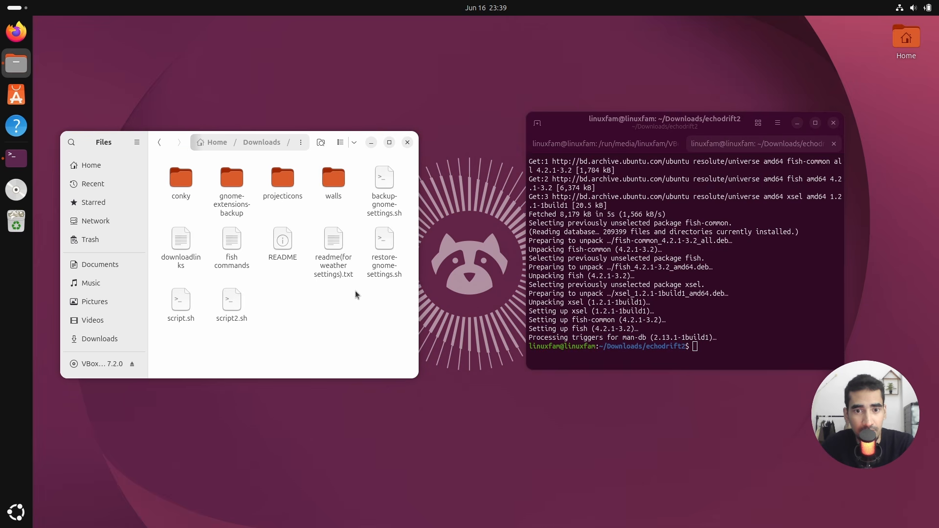
pyautogui.rightClick(328, 307)
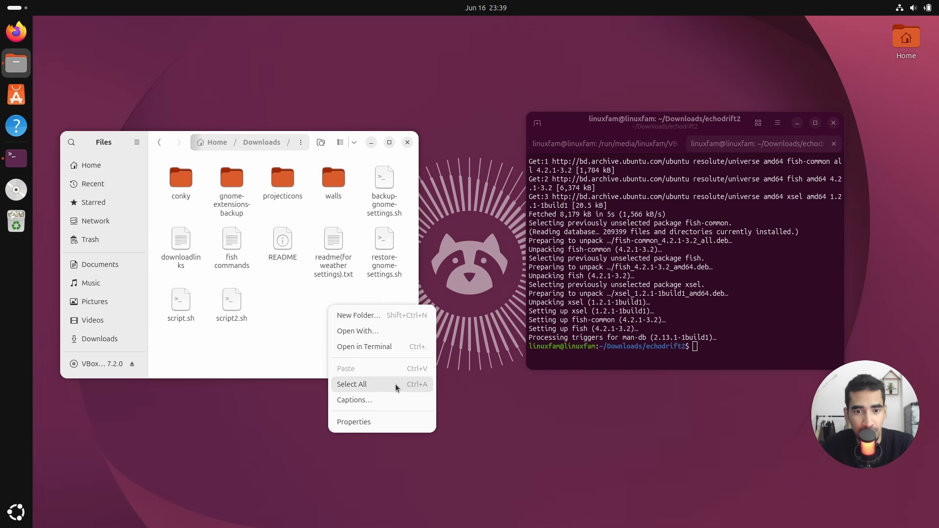
pyautogui.click(299, 346)
pyautogui.moveTo(651, 117); pyautogui.dragTo(610, 114)
pyautogui.click(654, 124)
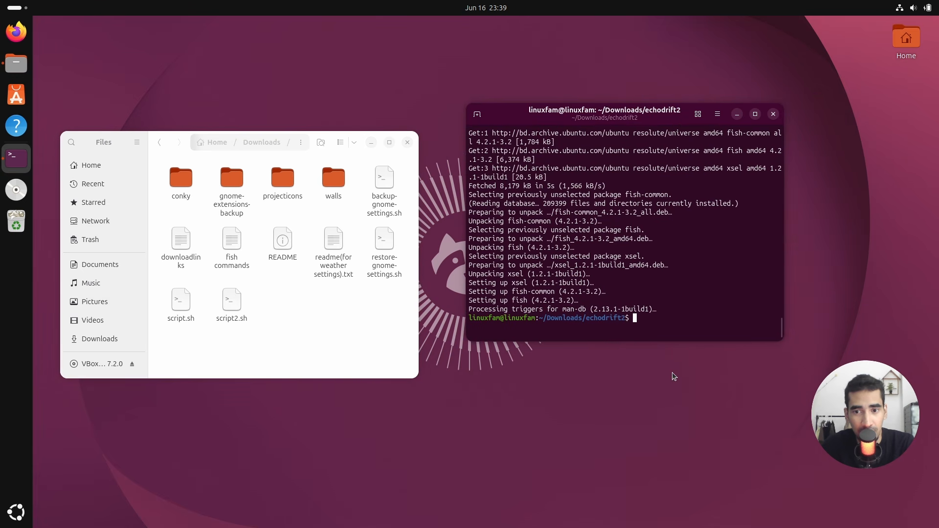
# Step: Make script2.sh executable with chmod +x script2.sh and run it with ./script2.sh in the echodrift2 folder
pyautogui.moveTo(599, 318); pyautogui.dragTo(554, 319)
pyautogui.click(596, 319)
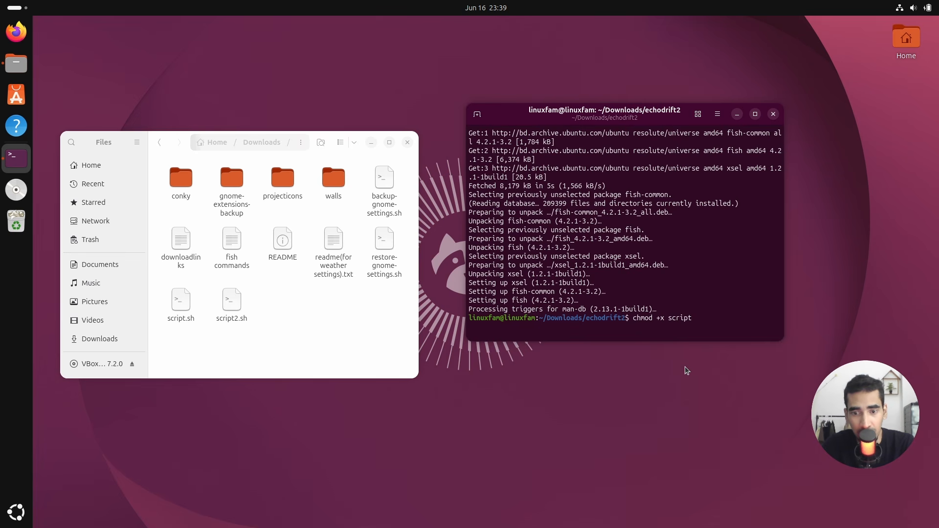
pyautogui.press('Return')
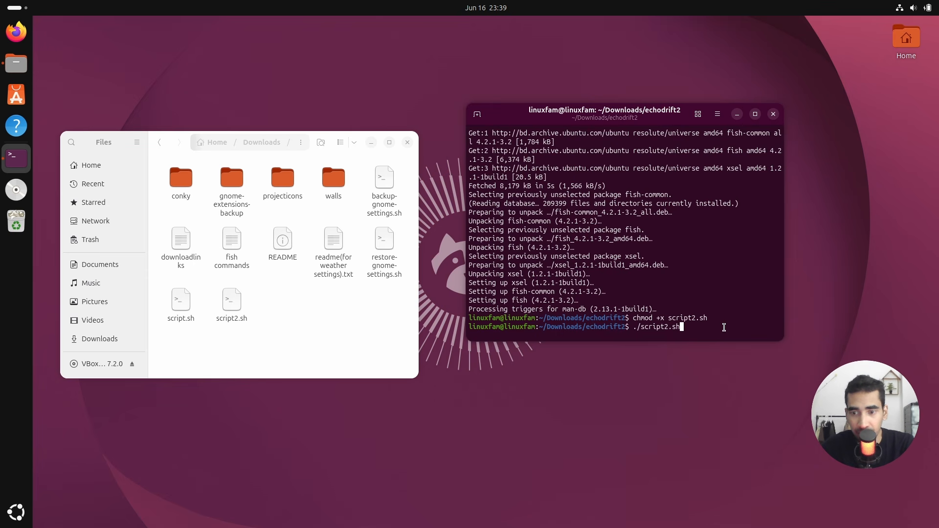
pyautogui.write('./script2.sh')
pyautogui.press('Return')
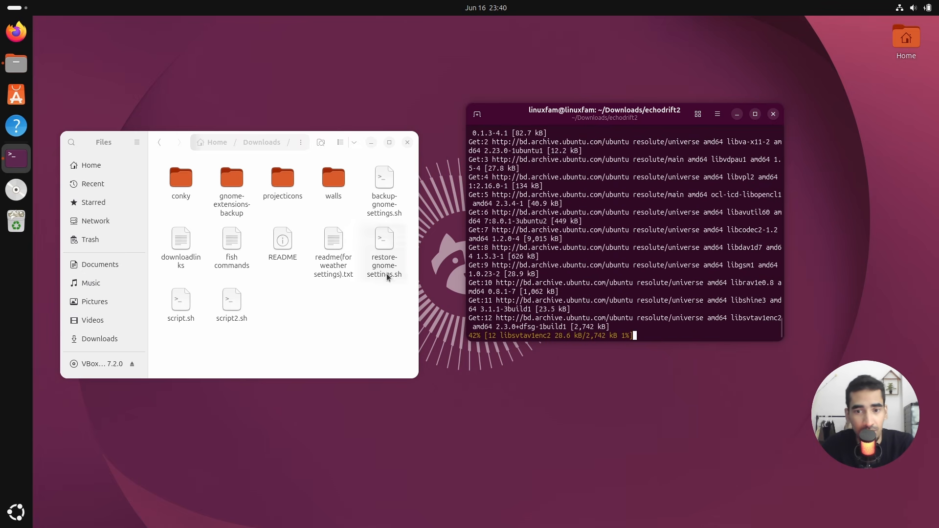
# Step: Open script2.sh in the text editor, review the commands it runs, and close the editor
pyautogui.click(280, 318)
pyautogui.moveTo(184, 143); pyautogui.dragTo(184, 131)
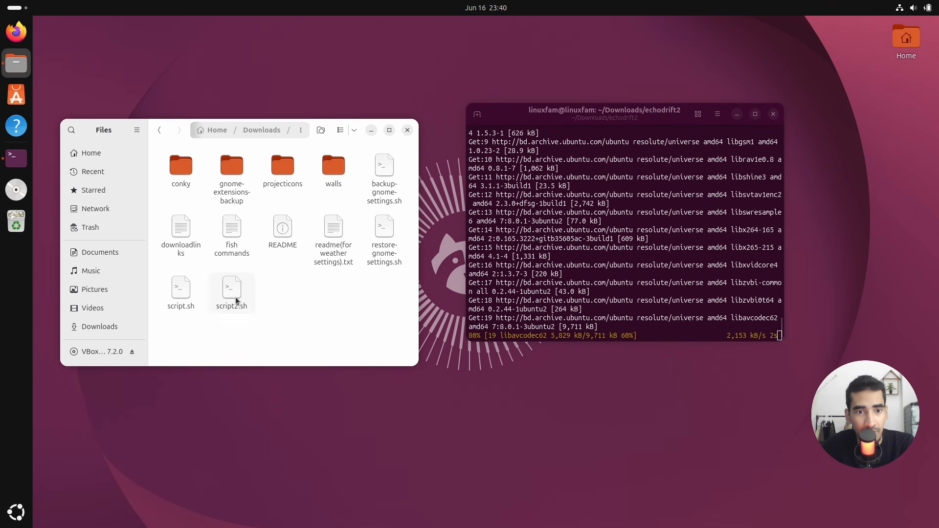
pyautogui.rightClick(237, 299)
pyautogui.click(274, 308)
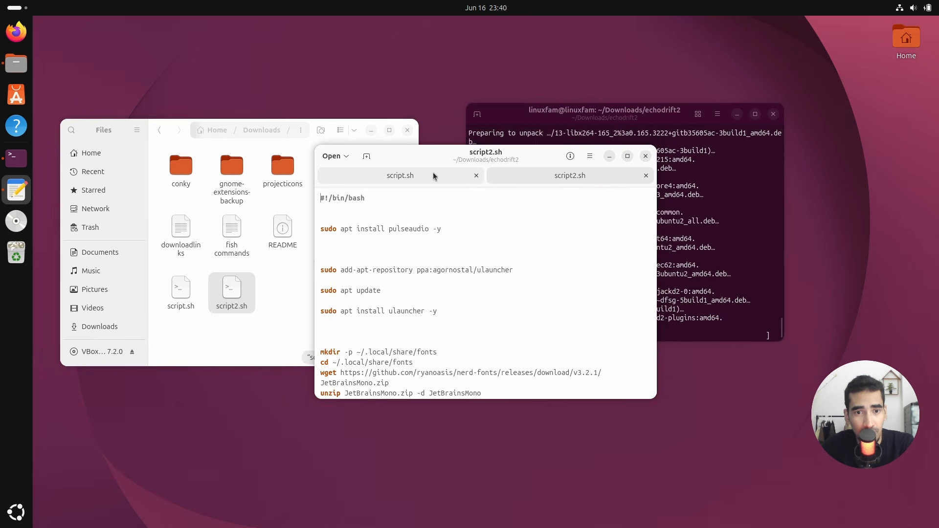
pyautogui.moveTo(651, 241); pyautogui.dragTo(658, 295)
pyautogui.click(646, 158)
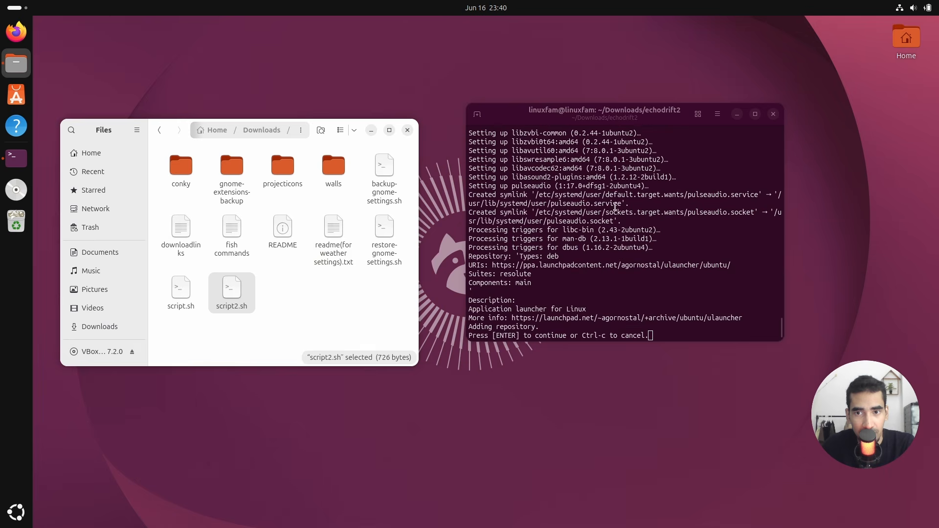
# Step: Accept adding the agornostal/ulauncher repository so that script2.sh continues in the terminal
pyautogui.click(684, 335)
pyautogui.press('Return')
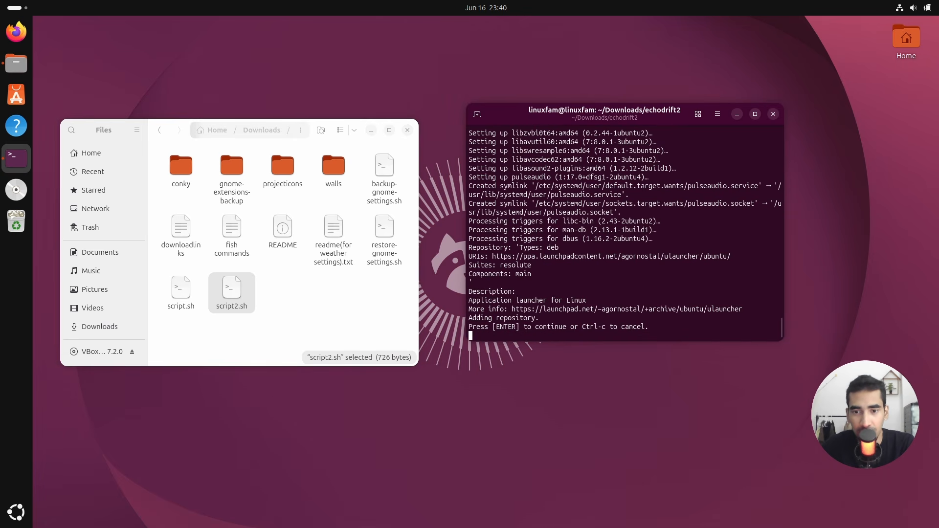
# Step: Open the Home folder in a second file manager window beside the echodrift2 folder
pyautogui.click(286, 324)
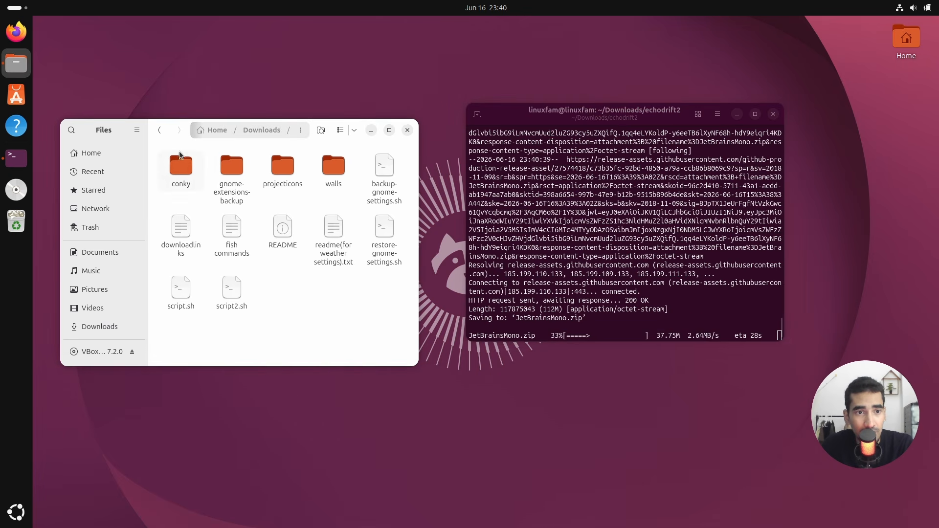
pyautogui.rightClick(107, 153)
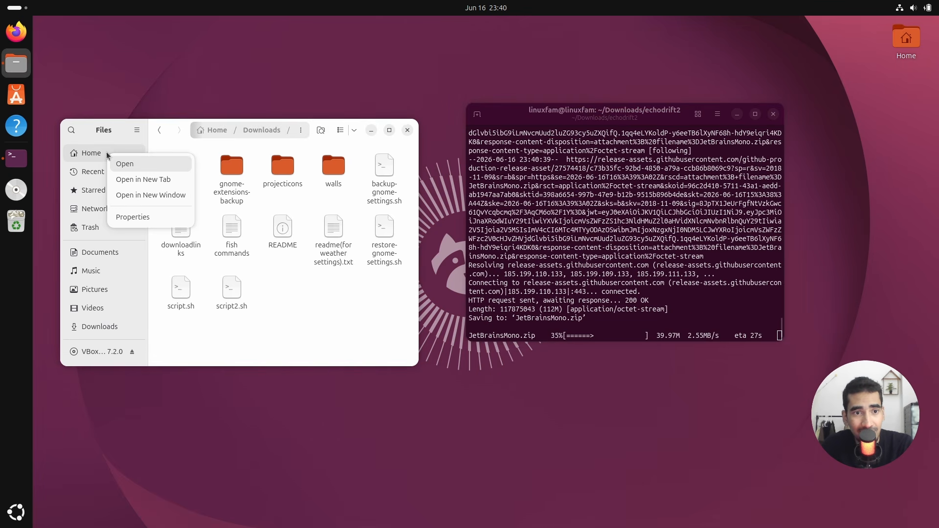
pyautogui.click(178, 193)
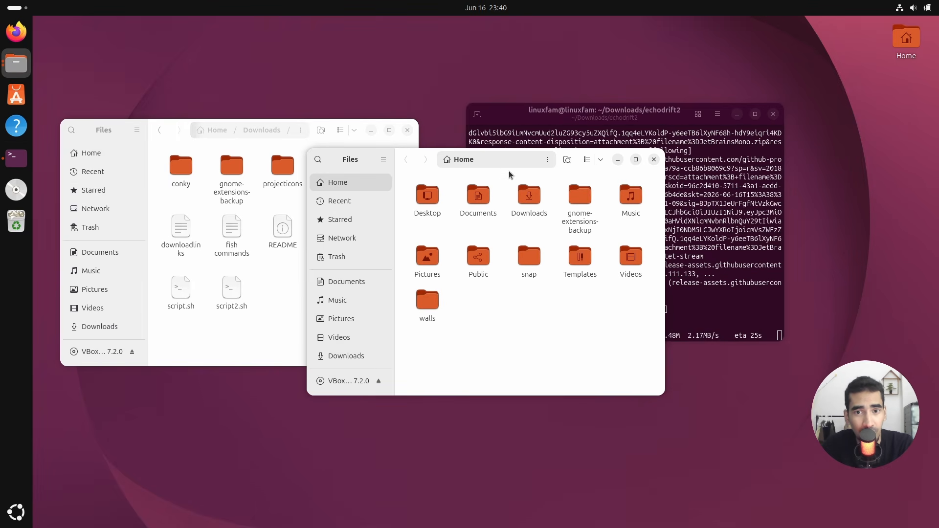
# Step: Show hidden files in the Home folder, open the .themes folder, and place its window beside the echodrift2 folder window
pyautogui.moveTo(505, 166); pyautogui.dragTo(326, 223)
pyautogui.click(422, 216)
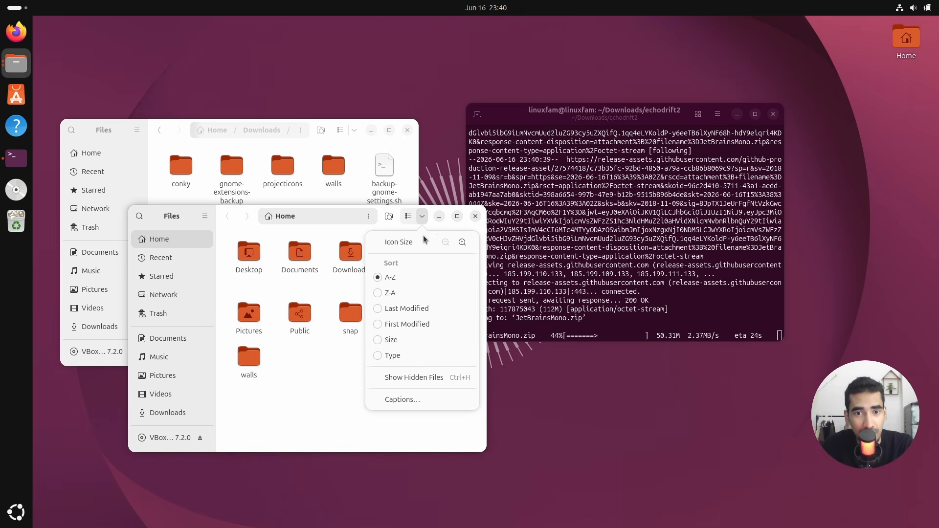
pyautogui.click(411, 378)
pyautogui.scroll(-1, 424, 377)
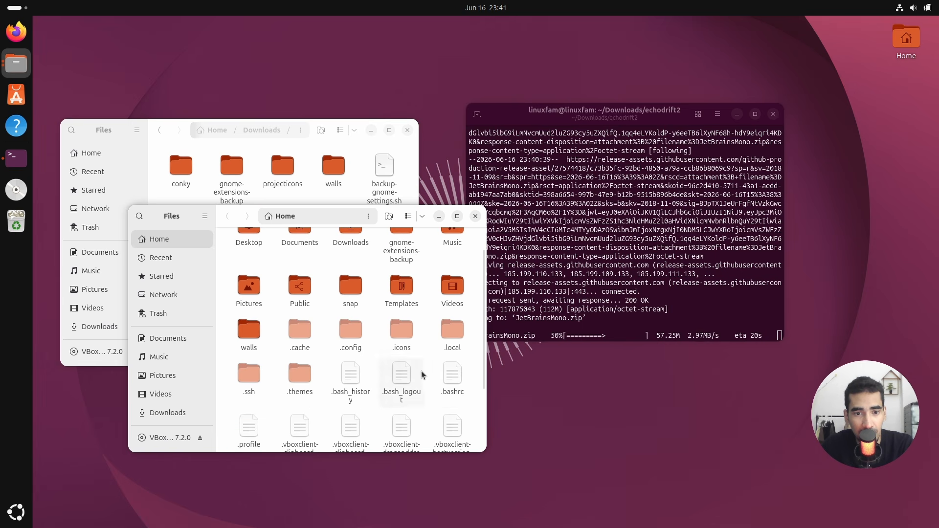
pyautogui.doubleClick(313, 387)
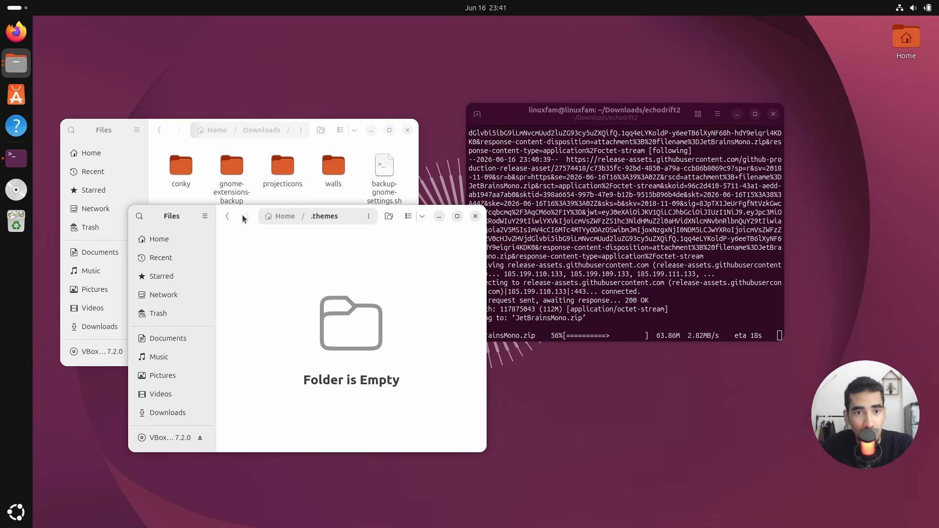
pyautogui.moveTo(243, 218); pyautogui.dragTo(536, 210)
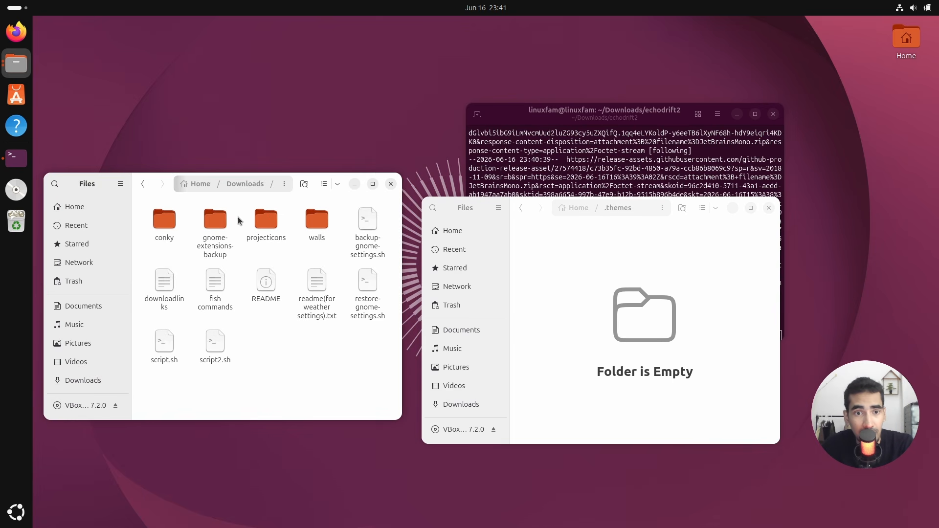
# Step: Go to the Downloads folder and move the four downloaded archives to the trash
pyautogui.click(250, 185)
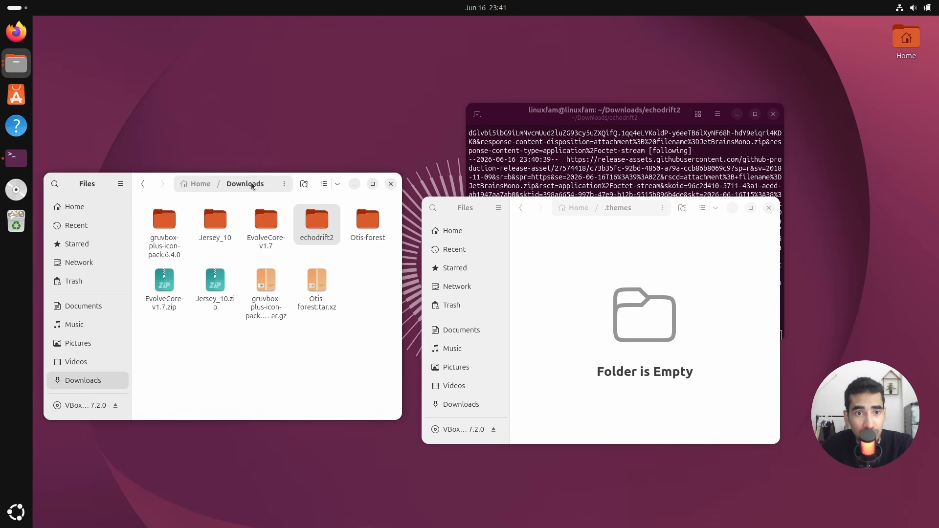
pyautogui.click(325, 341)
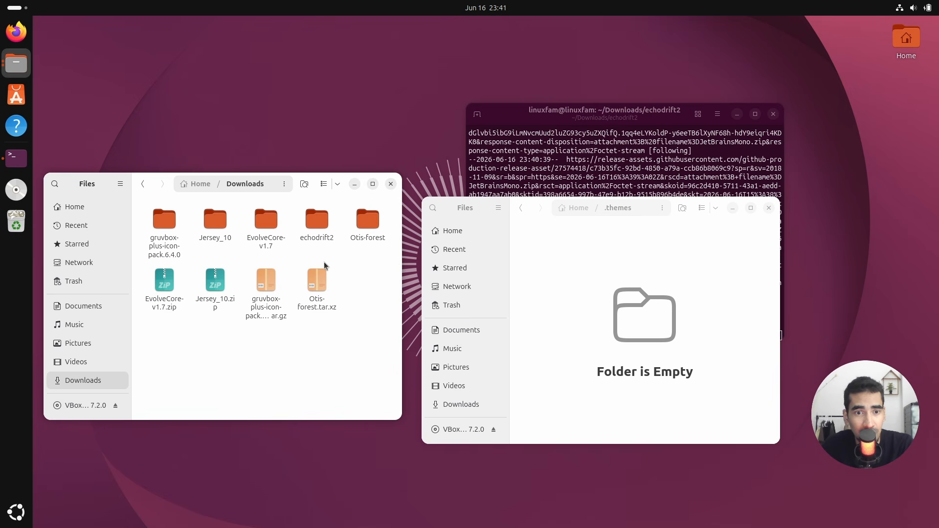
pyautogui.moveTo(354, 281); pyautogui.dragTo(157, 258)
pyautogui.press('Delete')
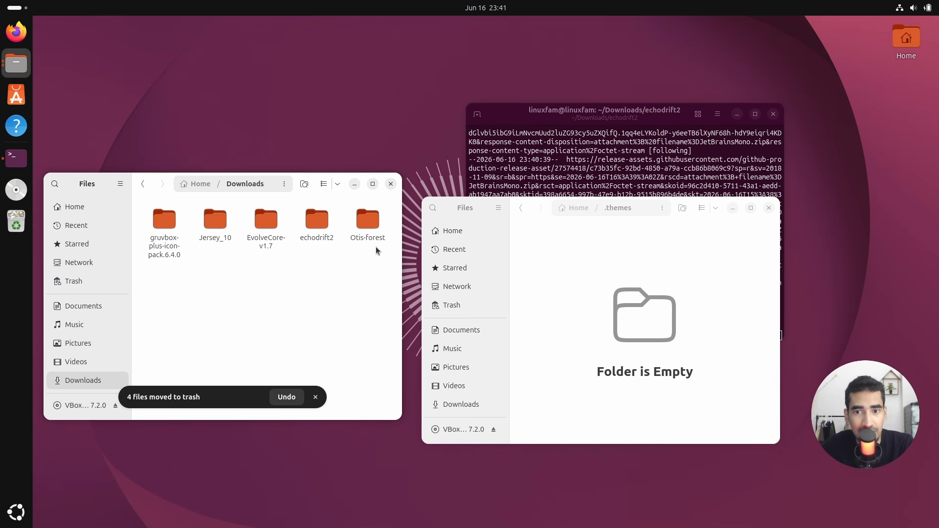
# Step: Check the contents of the Otis-forest folder and move the folder from Downloads into .themes
pyautogui.doubleClick(367, 225)
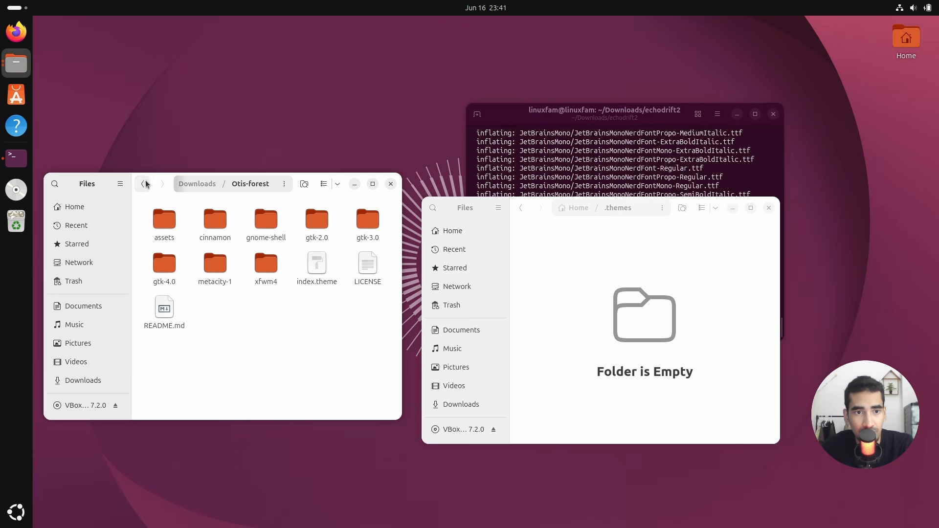
pyautogui.click(143, 184)
pyautogui.moveTo(352, 246); pyautogui.dragTo(627, 306)
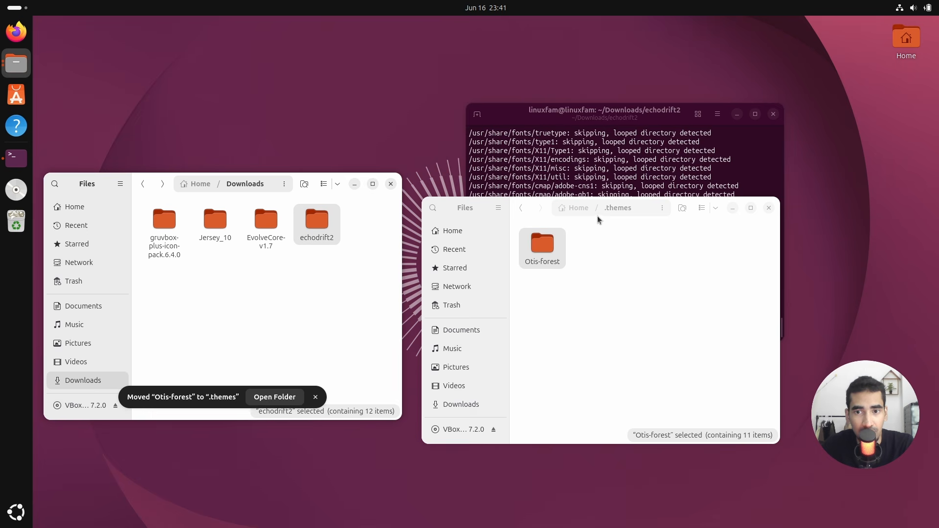
# Step: Return the .themes window to the Home folder and close the terminal that ran script2.sh
pyautogui.click(575, 207)
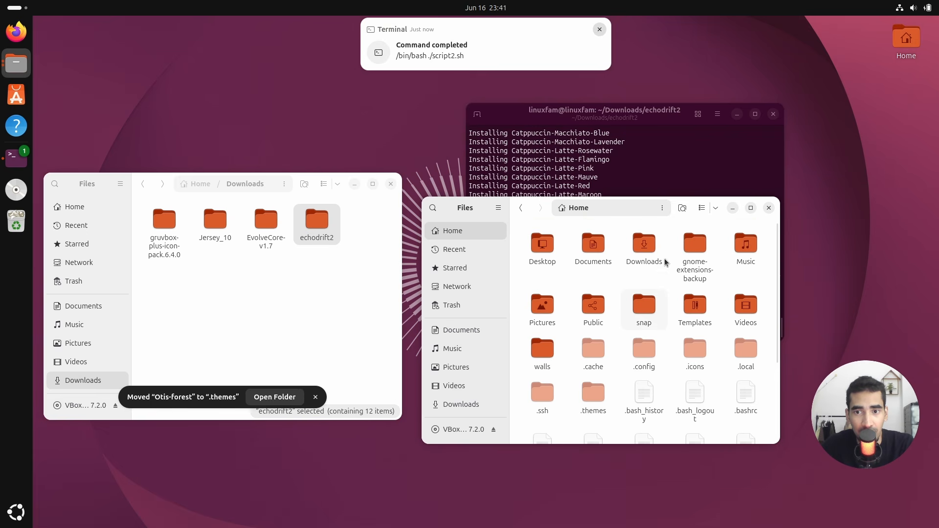
pyautogui.scroll(1, 636, 274)
pyautogui.scroll(-1, 612, 254)
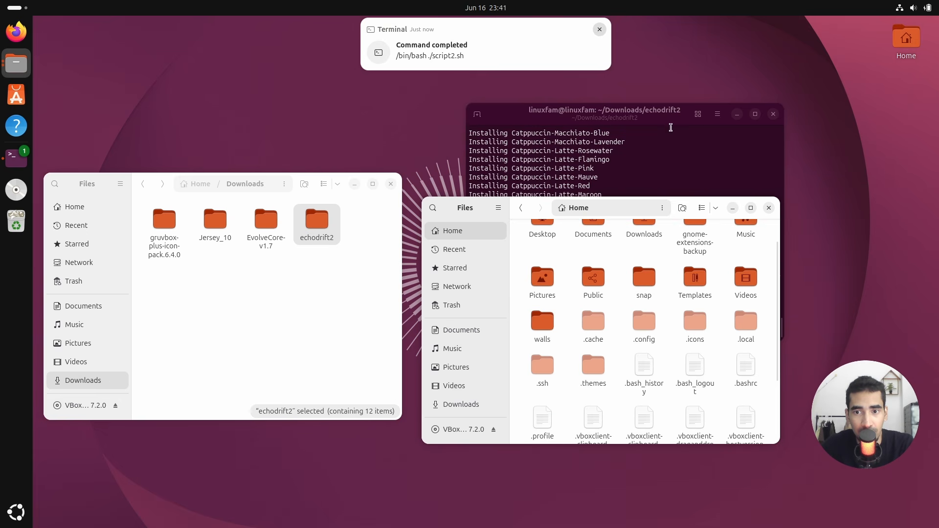
pyautogui.click(705, 172)
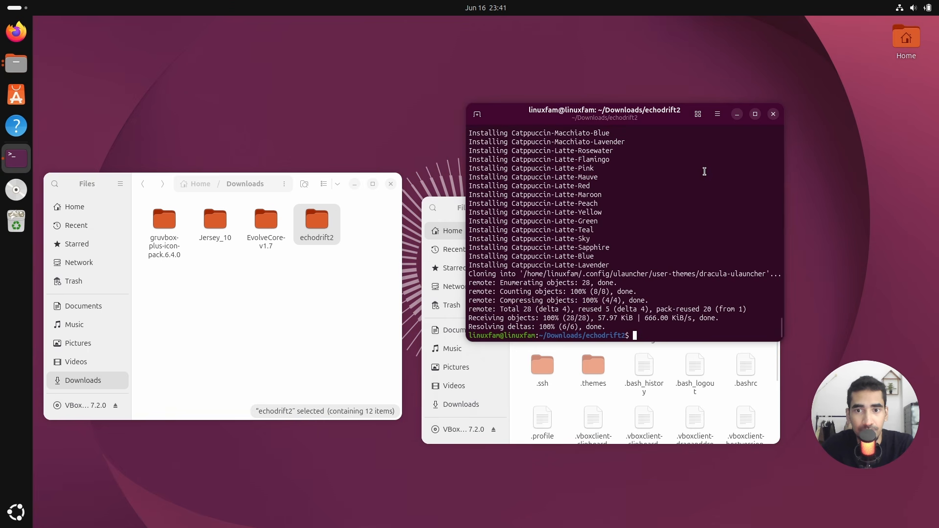
pyautogui.click(772, 114)
# Step: Move the Gruvbox-Plus-Dark and Gruvbox-Plus-Light folders from gruvbox-plus-icon-pack.6.4.0 into the .icons folder in Home
pyautogui.moveTo(626, 206); pyautogui.dragTo(630, 168)
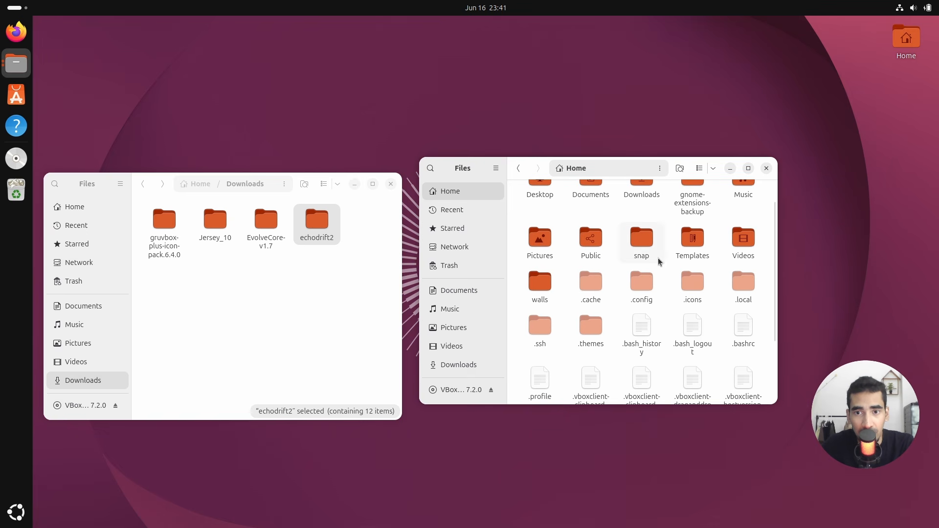
pyautogui.doubleClick(695, 291)
pyautogui.click(260, 271)
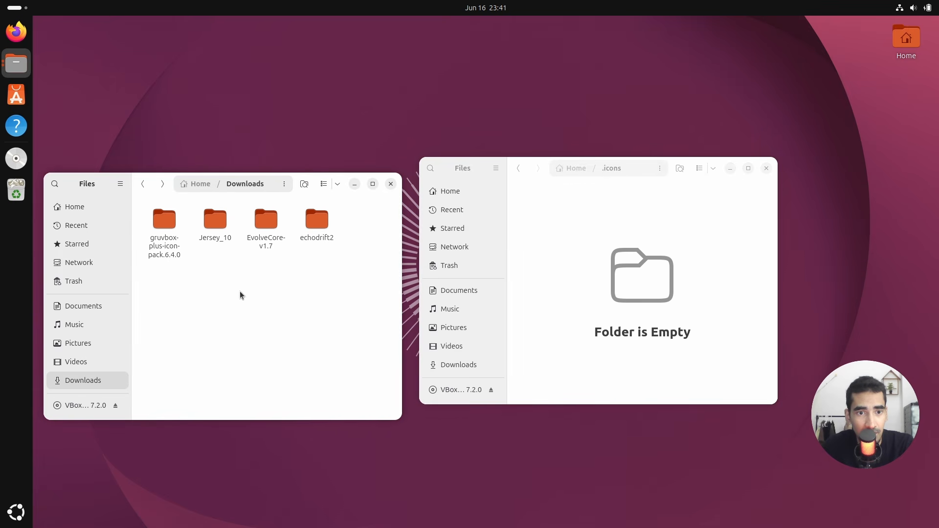
pyautogui.doubleClick(148, 224)
pyautogui.moveTo(262, 272); pyautogui.dragTo(593, 264)
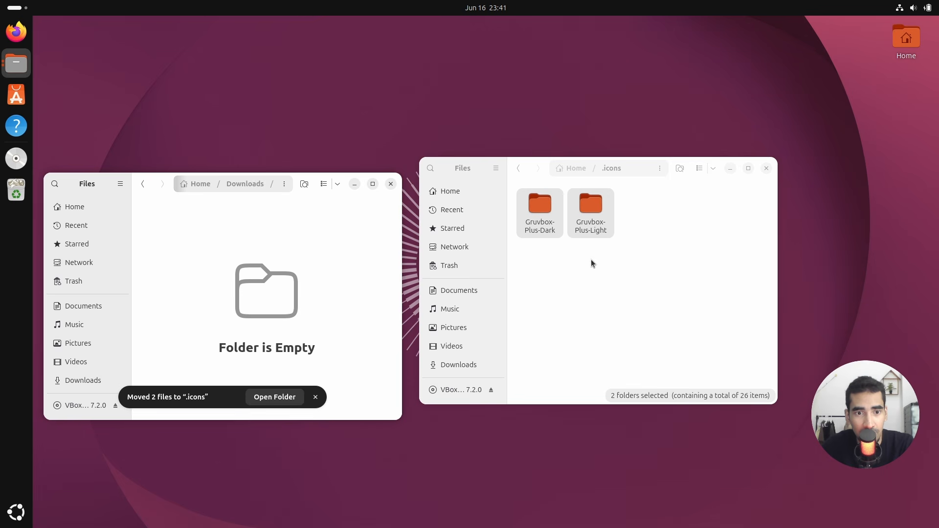
# Step: Return both windows to their parent folders and move the emptied gruvbox-plus-icon-pack.6.4.0 folder to the trash
pyautogui.click(142, 186)
pyautogui.click(518, 169)
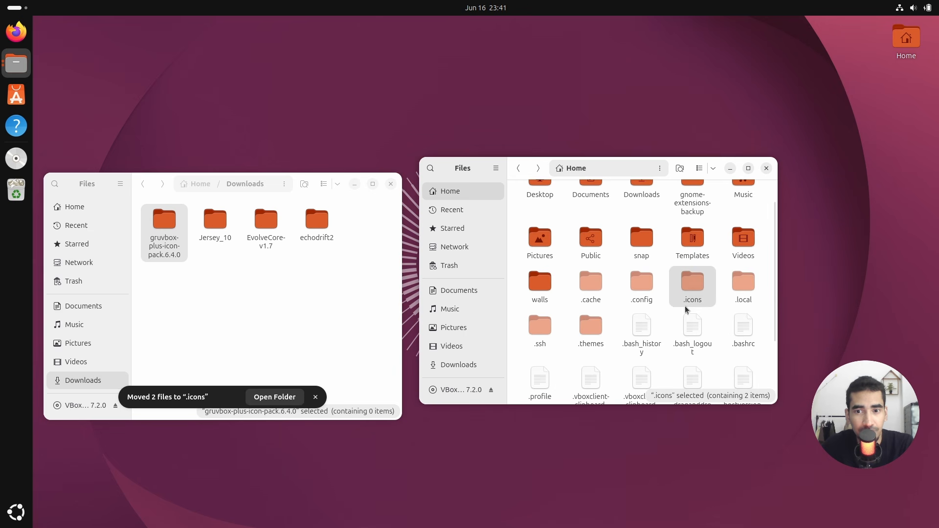
pyautogui.click(172, 248)
pyautogui.press('Delete')
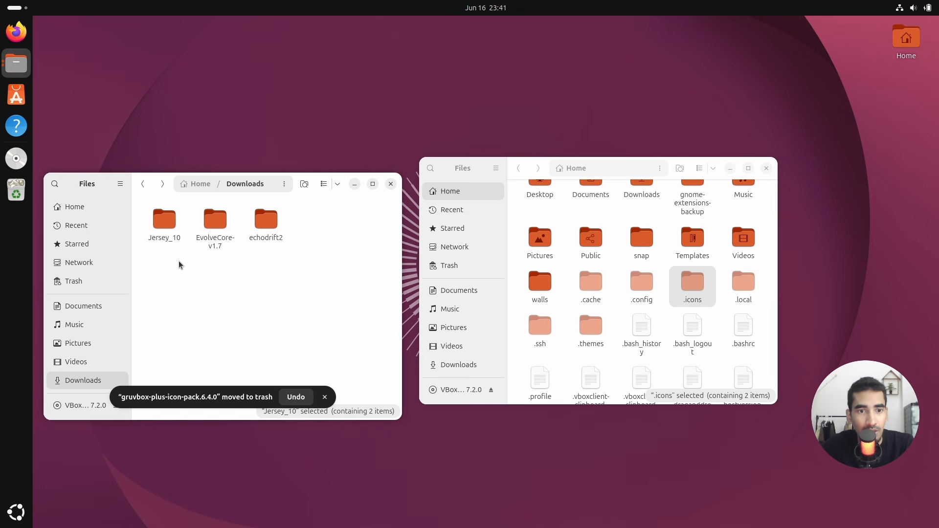
# Step: Install the Jersey10-Regular.ttf font from the Jersey_10 folder and close the font viewer
pyautogui.doubleClick(176, 236)
pyautogui.doubleClick(165, 223)
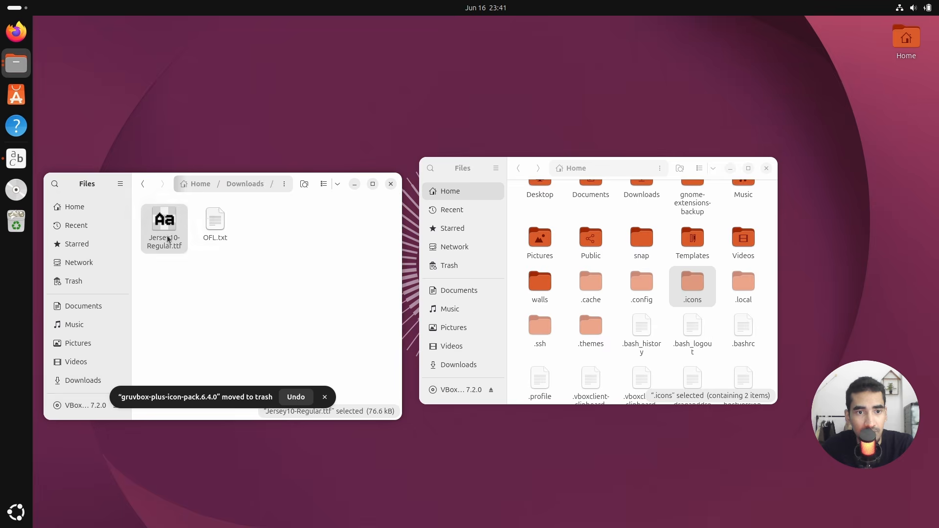
pyautogui.click(606, 137)
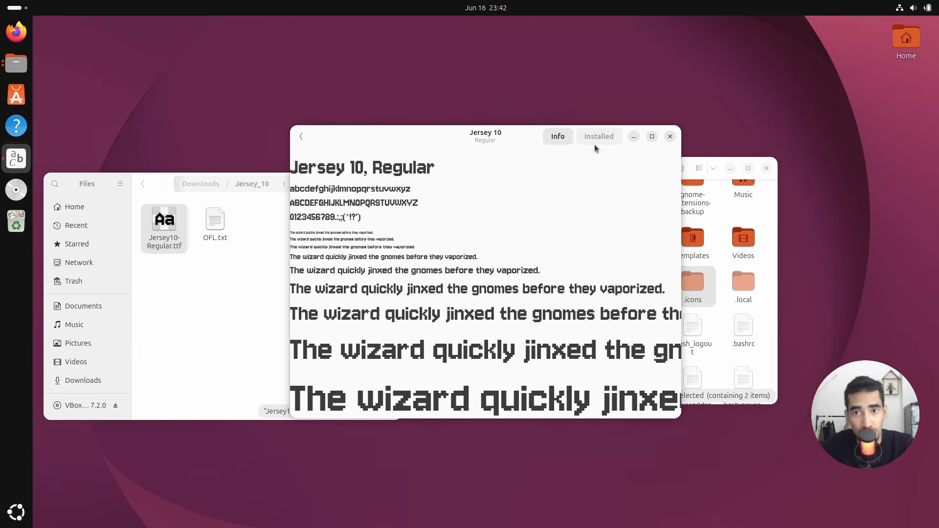
pyautogui.click(670, 136)
# Step: Go back to the Downloads folder, close the second file manager window, and centre the remaining one
pyautogui.click(200, 183)
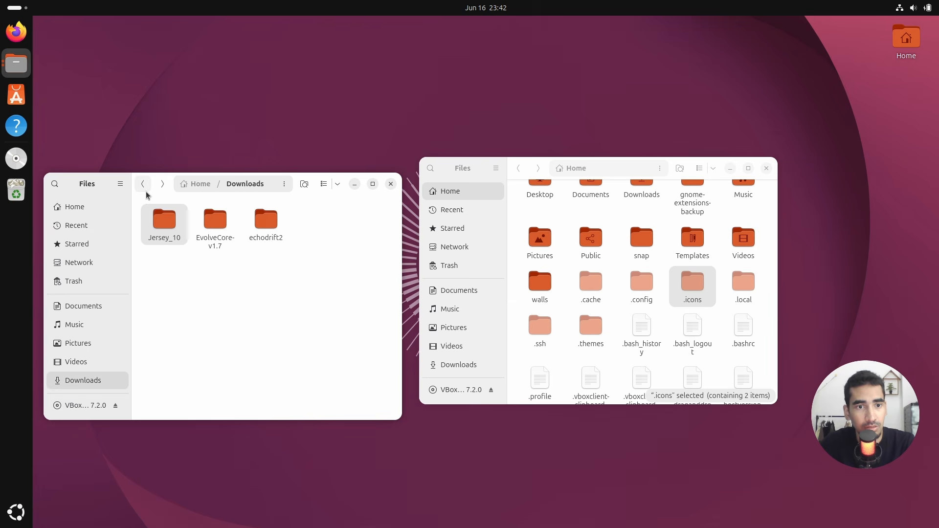
pyautogui.click(766, 170)
pyautogui.moveTo(162, 186); pyautogui.dragTo(439, 183)
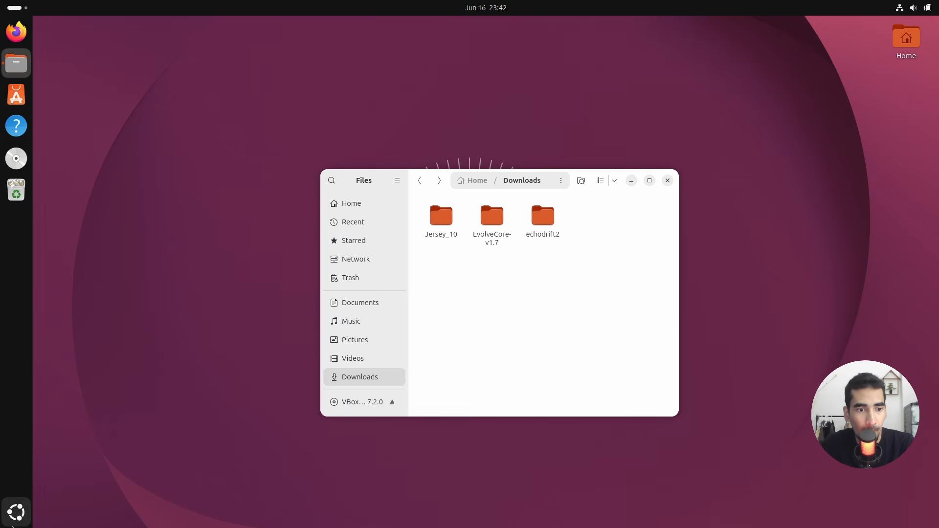
# Step: Set the desktop's Appearance style to Dark in the system Settings and close Settings
pyautogui.click(13, 522)
pyautogui.write('theme')
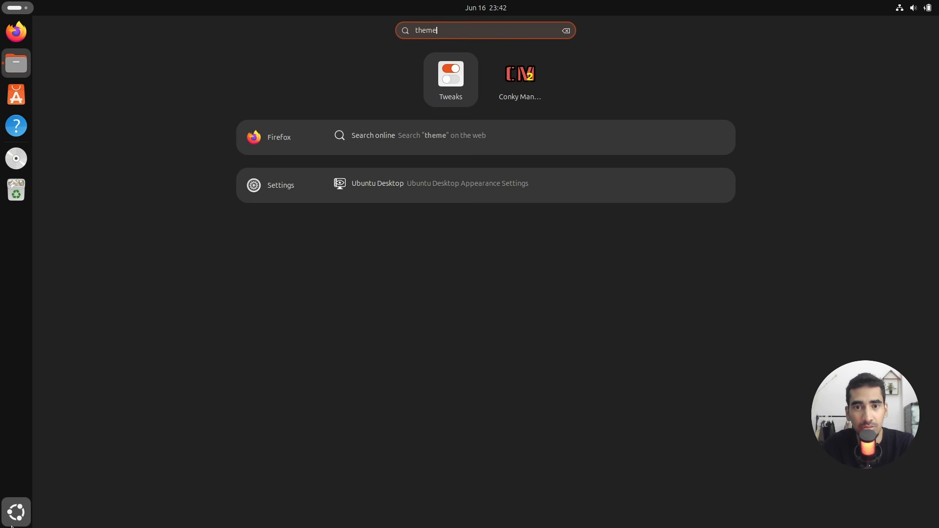
pyautogui.click(280, 184)
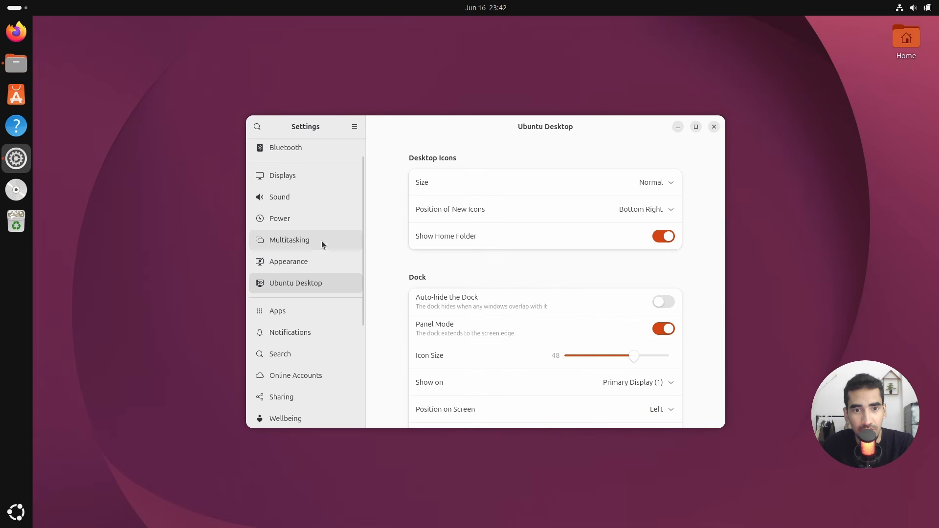
pyautogui.click(299, 262)
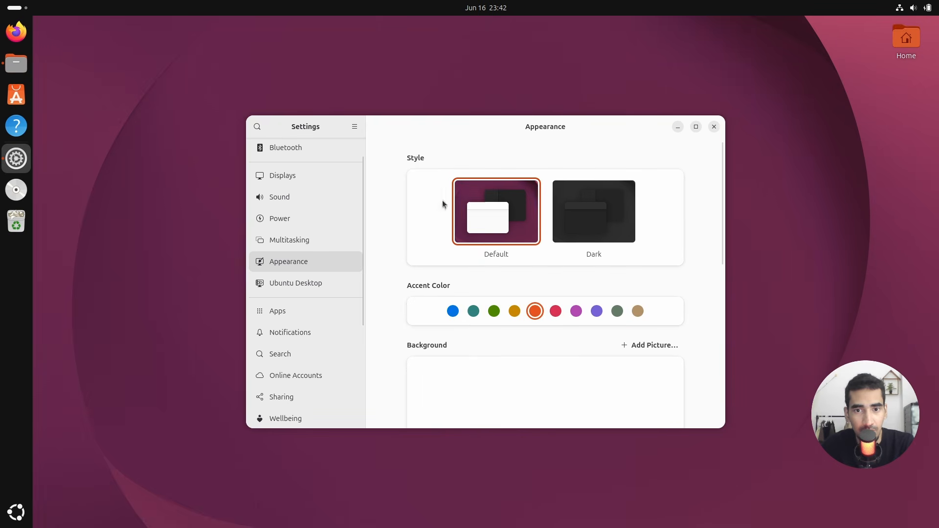
pyautogui.click(583, 223)
pyautogui.click(715, 127)
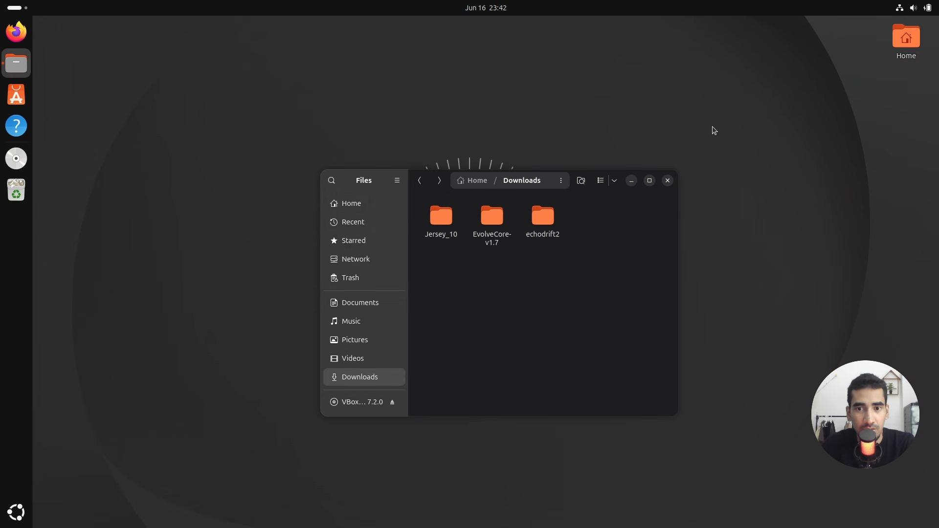
# Step: Launch evolvecore from the EvolveCore-v1.7 folder in Downloads and dismiss its Info message
pyautogui.moveTo(484, 181); pyautogui.dragTo(322, 195)
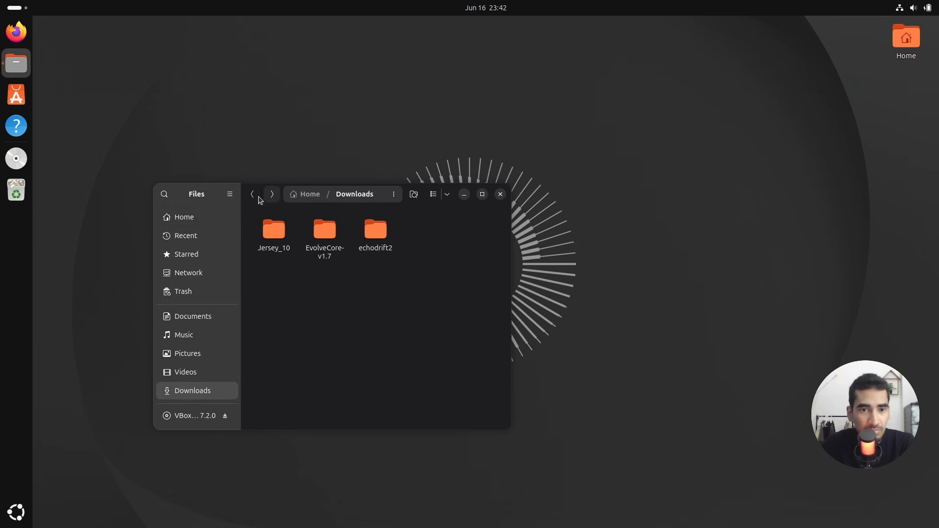
pyautogui.moveTo(259, 198); pyautogui.dragTo(331, 167)
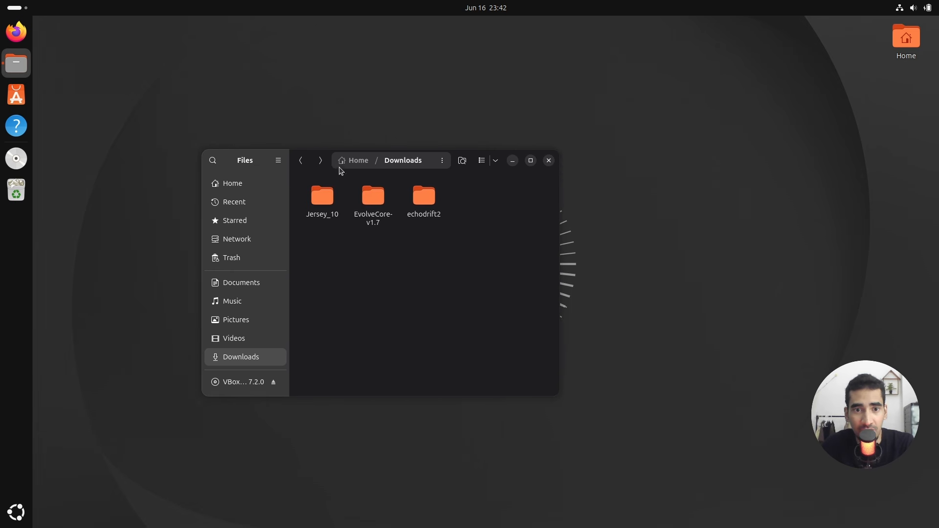
pyautogui.doubleClick(373, 198)
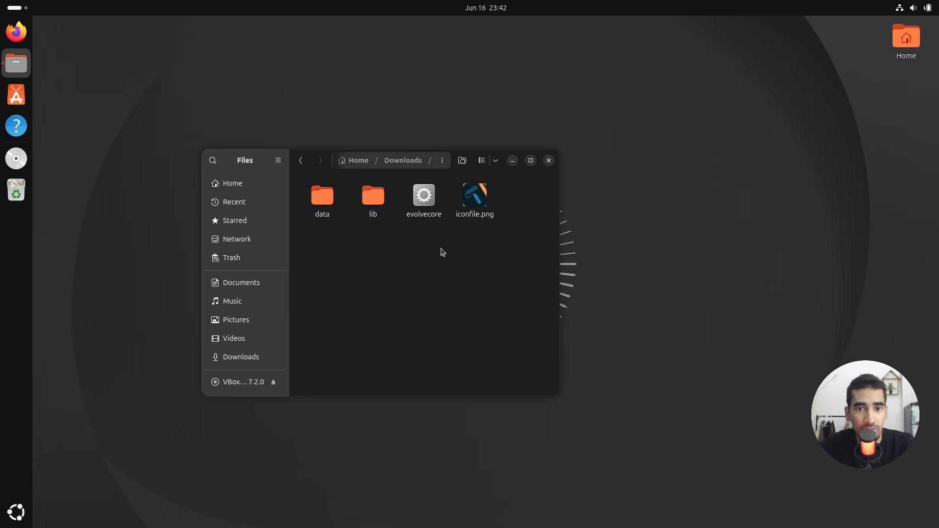
pyautogui.doubleClick(425, 197)
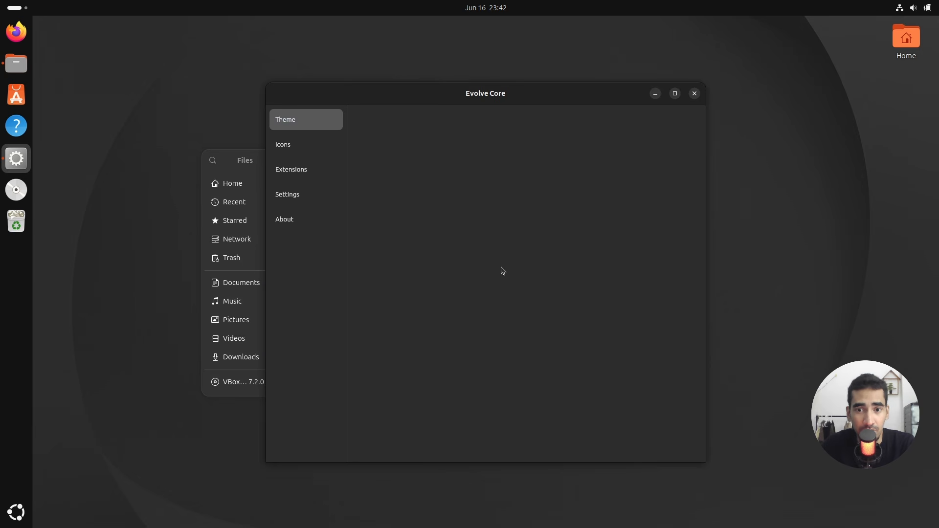
pyautogui.click(582, 349)
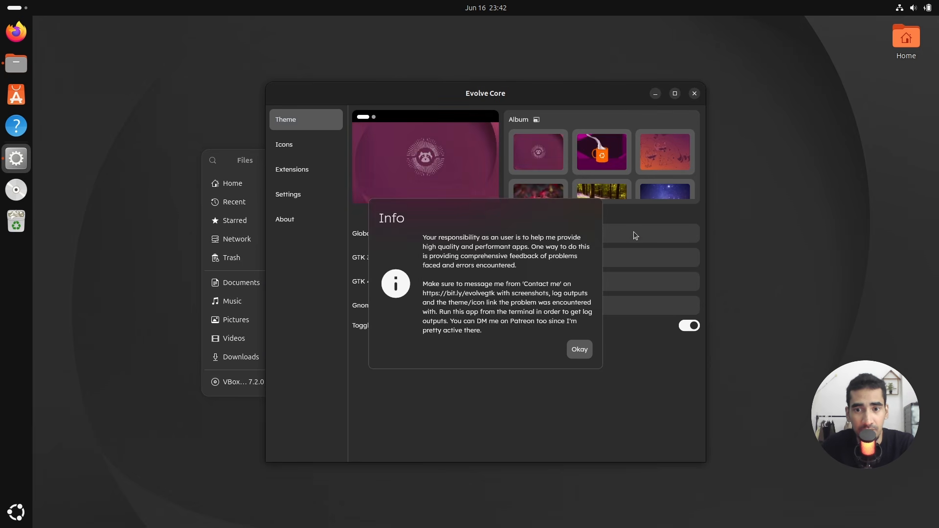
pyautogui.click(581, 350)
# Step: Choose Otis-forest as the Global Theme in Evolve Core and apply it
pyautogui.click(634, 243)
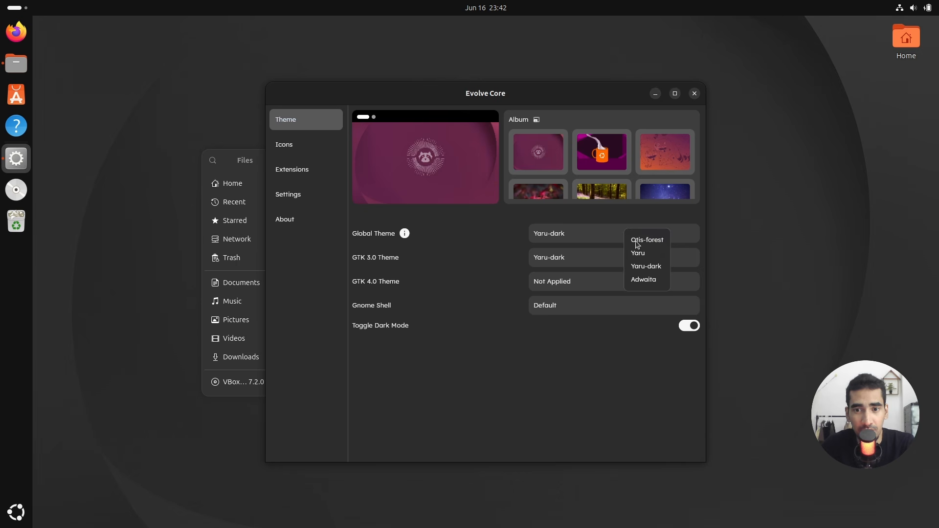
pyautogui.click(647, 240)
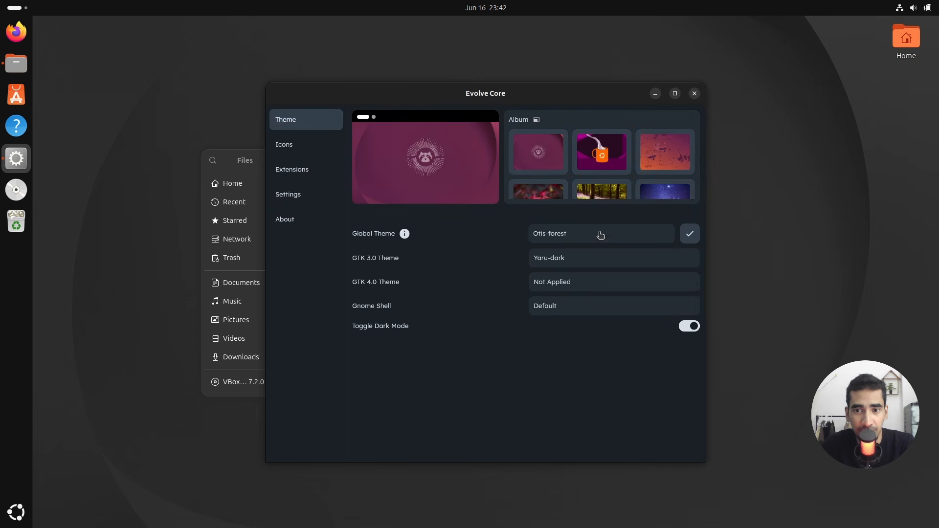
pyautogui.click(691, 234)
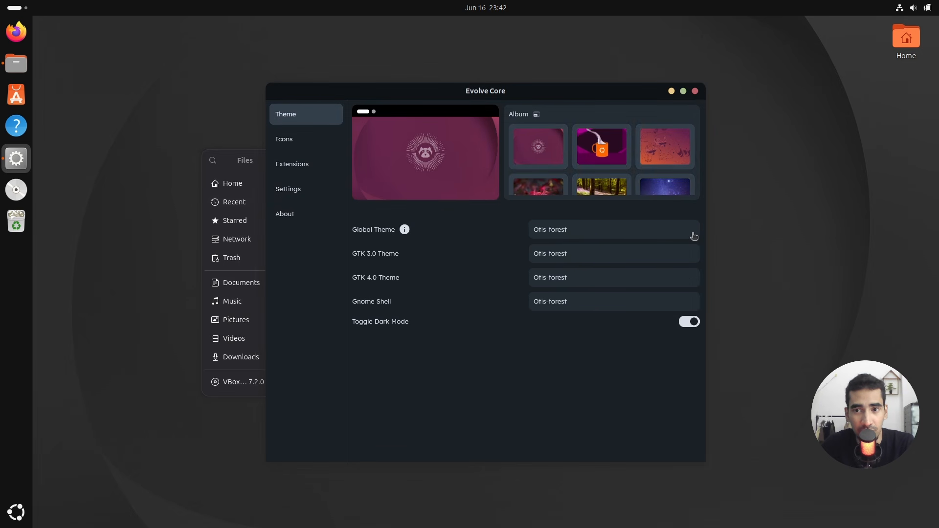
# Step: Move the Evolve Core window aside, then close the EvolveCore-v1.7 folder window and reopen the file manager
pyautogui.moveTo(472, 93); pyautogui.dragTo(637, 96)
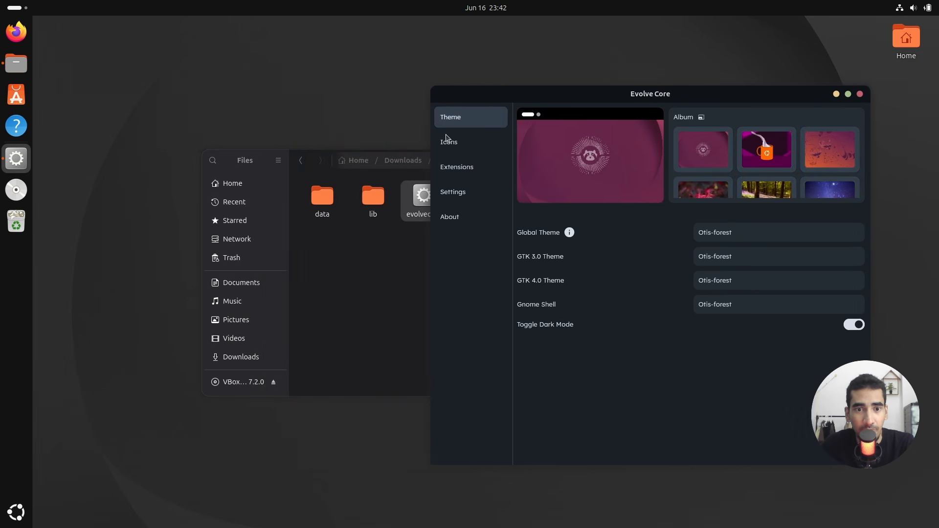
pyautogui.click(395, 259)
pyautogui.click(549, 161)
pyautogui.click(16, 63)
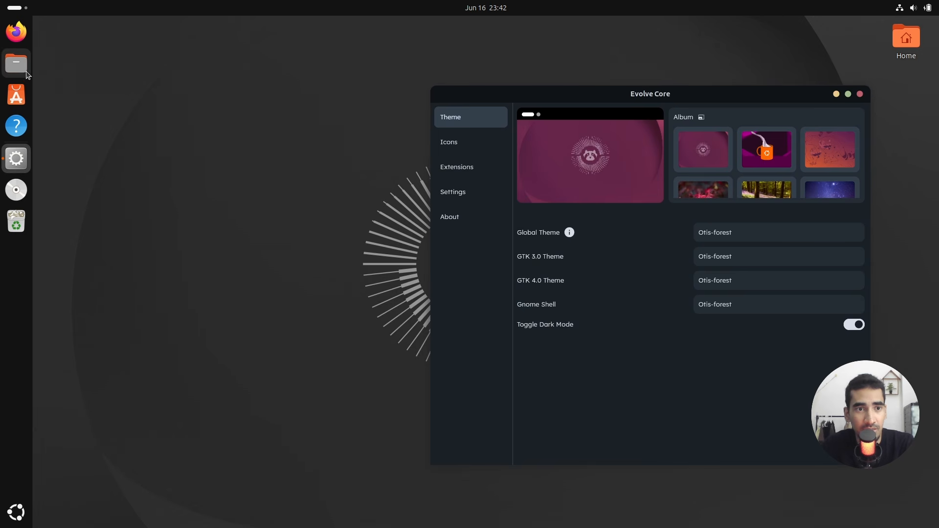
# Step: Move the Files window clear of Evolve Core, reduce its height, and close it
pyautogui.moveTo(506, 159); pyautogui.dragTo(273, 179)
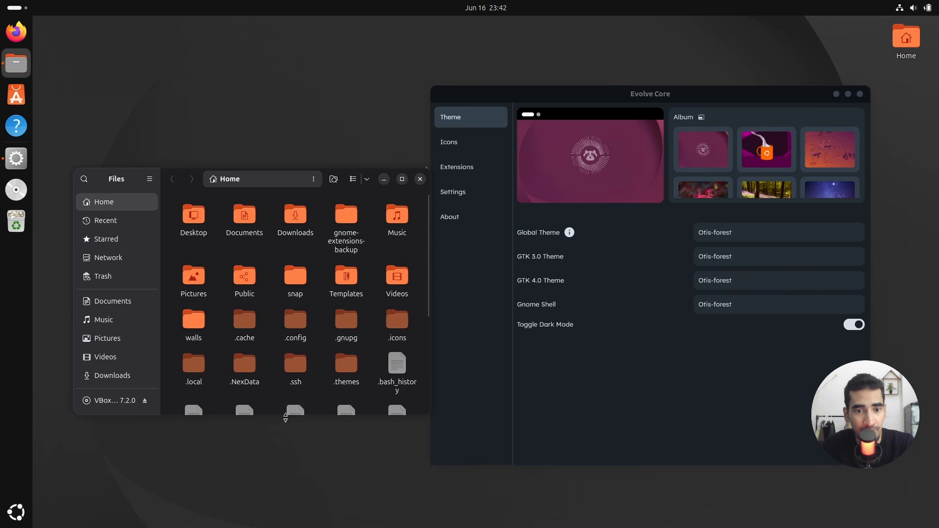
pyautogui.moveTo(284, 416); pyautogui.dragTo(283, 372)
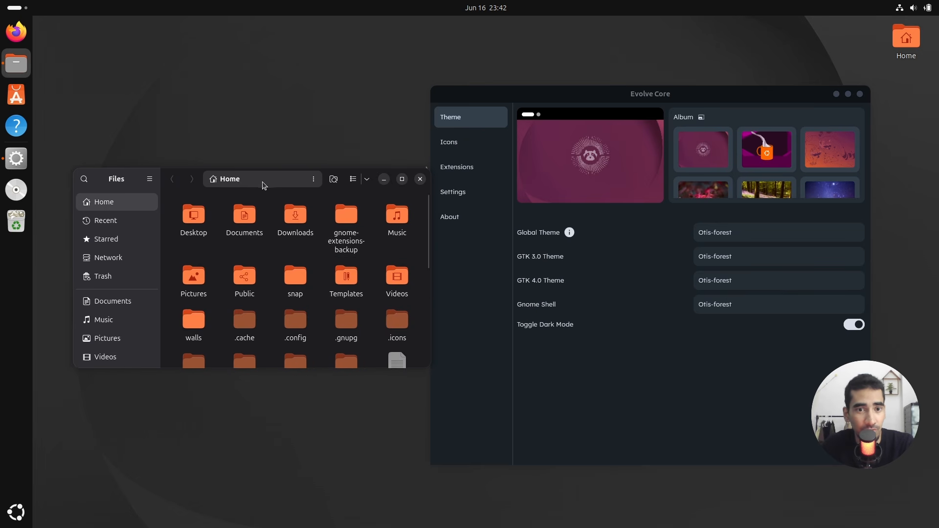
pyautogui.moveTo(263, 181); pyautogui.dragTo(244, 218)
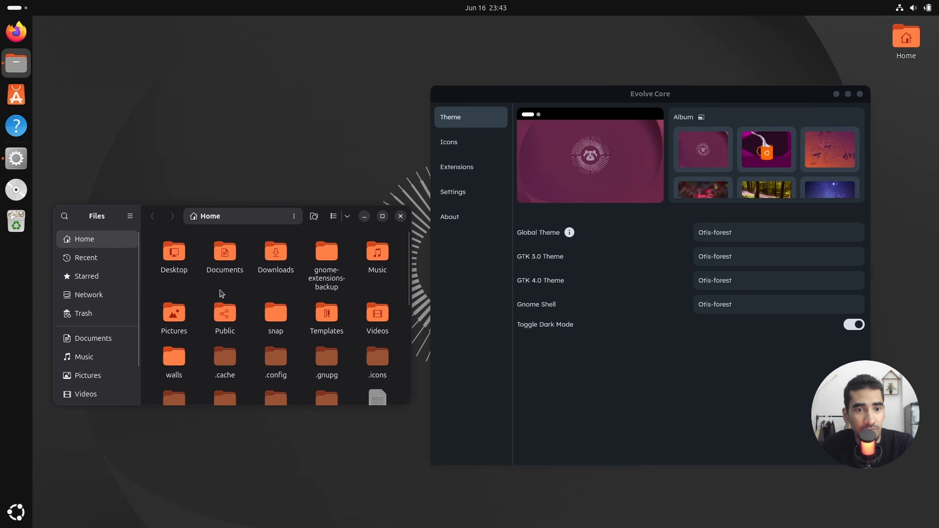
pyautogui.click(400, 216)
# Step: Apply the Gruvbox-Plus-Light icon theme in Evolve Core and reposition its window
pyautogui.moveTo(681, 94); pyautogui.dragTo(356, 106)
pyautogui.click(152, 155)
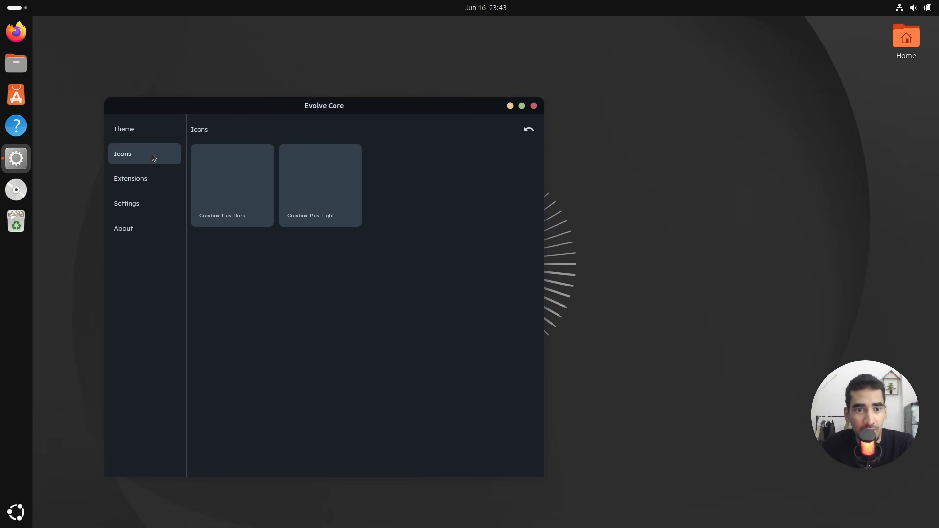
pyautogui.click(322, 185)
pyautogui.moveTo(402, 104); pyautogui.dragTo(687, 90)
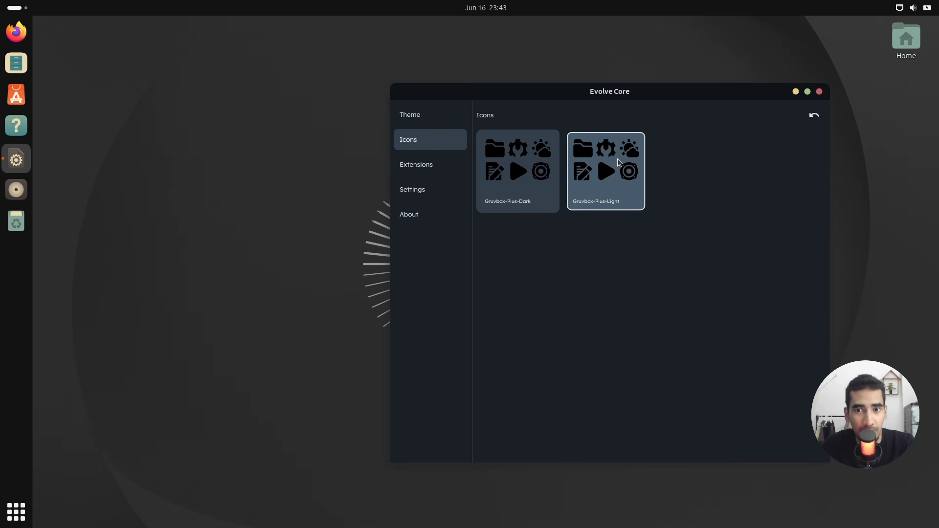
# Step: Open the file manager, minimize Evolve Core, and move the Files window to the free desktop area
pyautogui.click(20, 66)
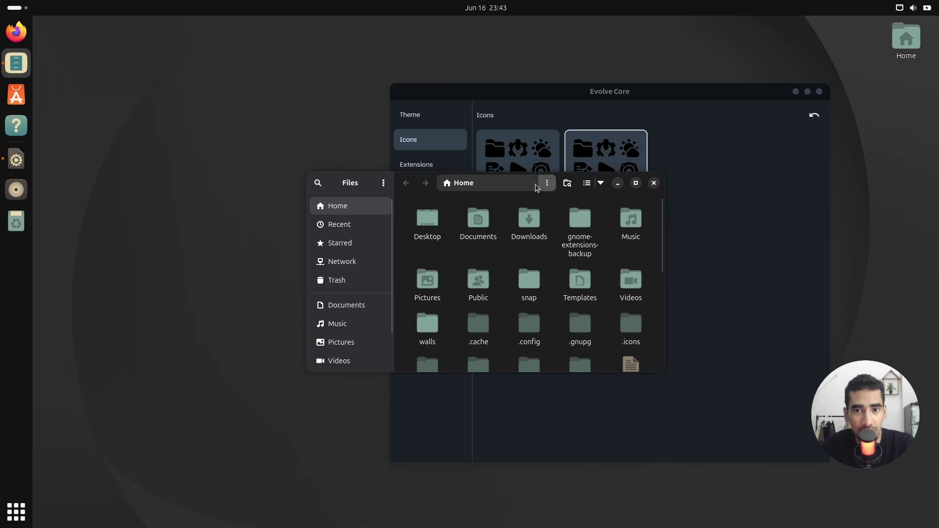
pyautogui.moveTo(541, 183); pyautogui.dragTo(245, 219)
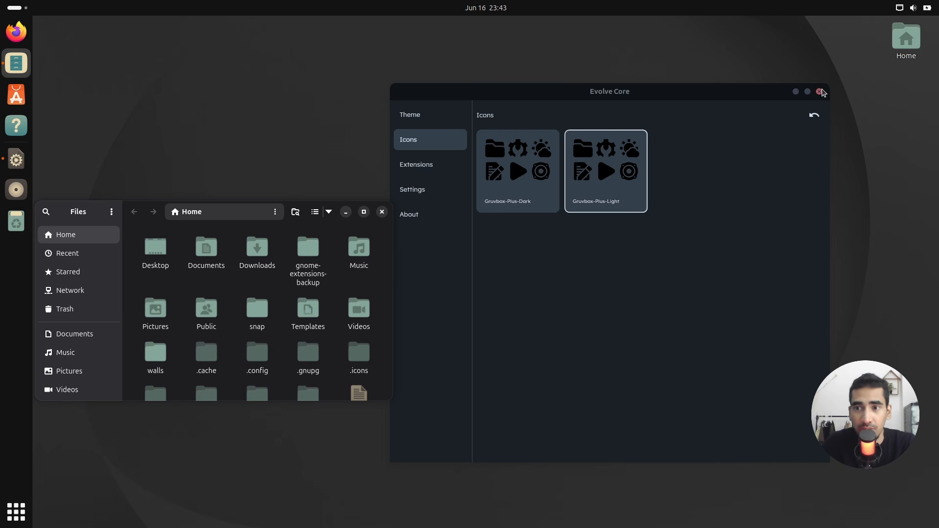
pyautogui.click(796, 92)
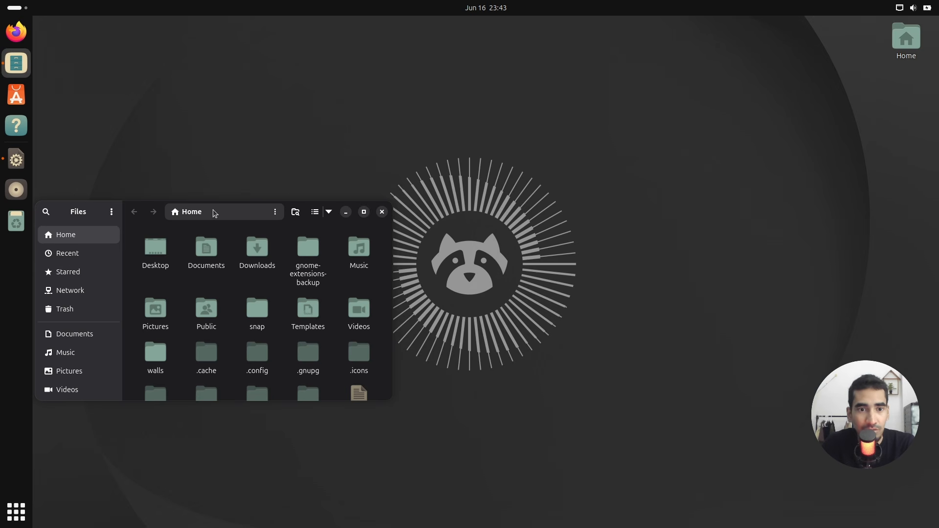
pyautogui.moveTo(211, 211); pyautogui.dragTo(622, 195)
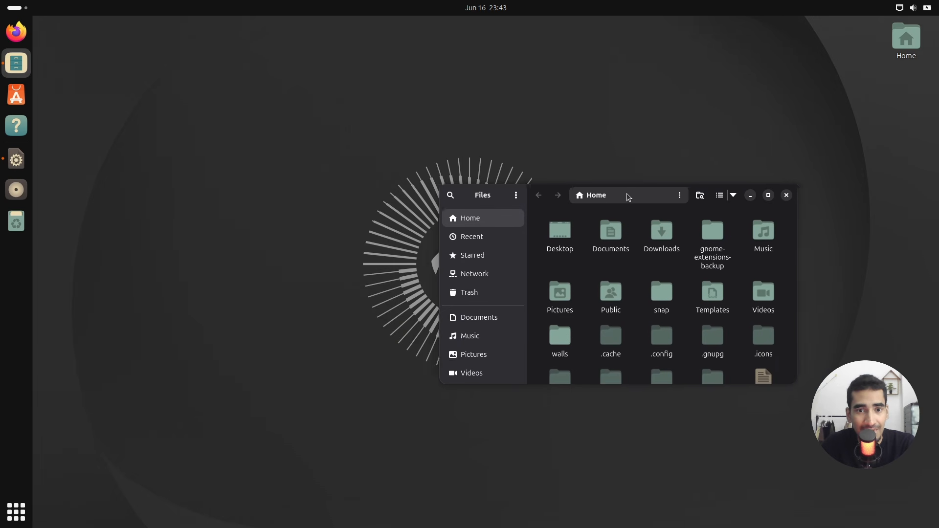
# Step: Open Home in a second Files window and place it beside the first one
pyautogui.rightClick(667, 234)
pyautogui.rightClick(493, 225)
pyautogui.rightClick(493, 225)
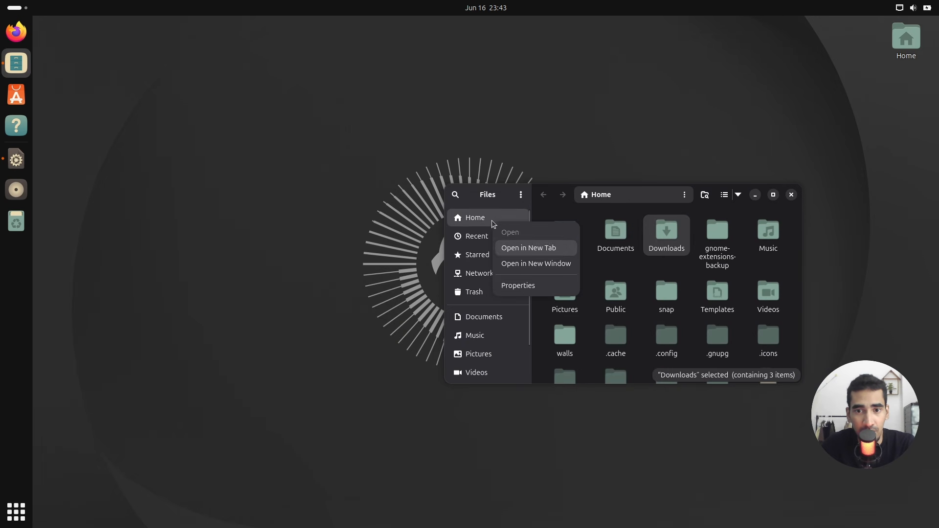
pyautogui.click(538, 263)
pyautogui.moveTo(466, 191); pyautogui.dragTo(289, 190)
# Step: Open the hidden .icons folder and go into Gruvbox-Plus-Dark in the second Files window
pyautogui.scroll(-3, 402, 283)
pyautogui.scroll(1, 402, 282)
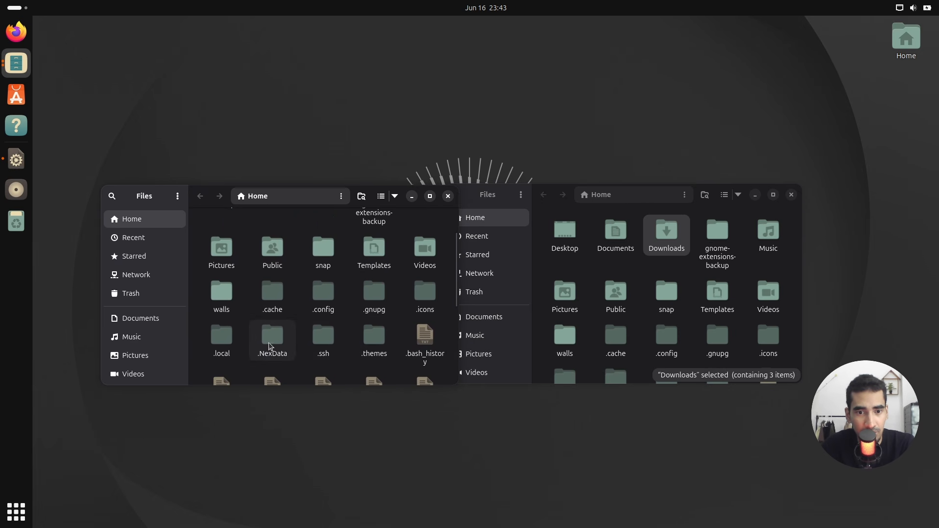
pyautogui.doubleClick(424, 295)
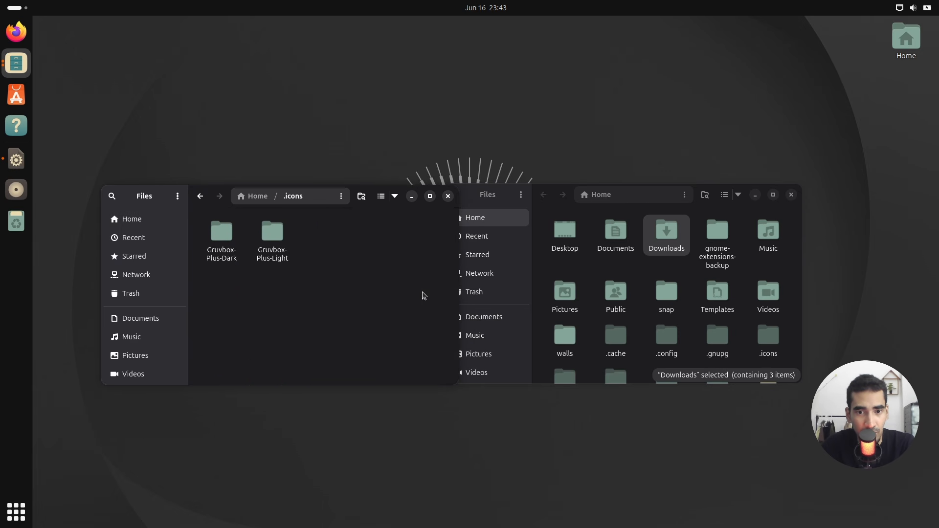
pyautogui.doubleClick(217, 241)
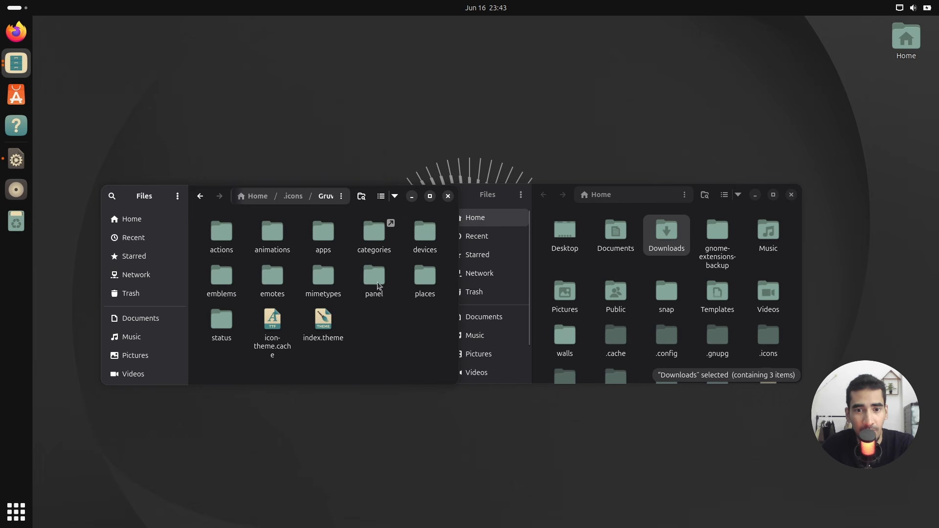
# Step: Open the Downloads/echodrift2/projecticons/greyicons folder in the other Files window and reposition that window
pyautogui.click(670, 247)
pyautogui.doubleClick(671, 247)
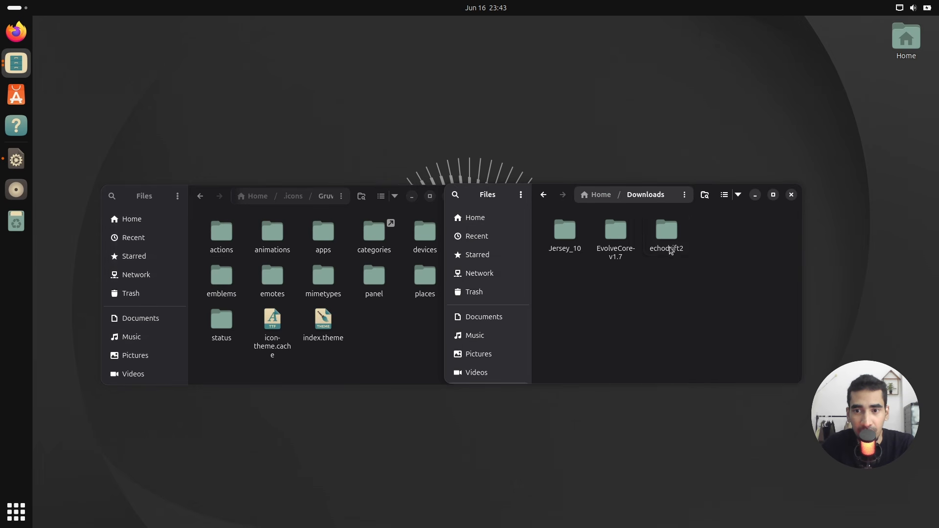
pyautogui.moveTo(672, 192); pyautogui.dragTo(718, 169)
pyautogui.doubleClick(708, 222)
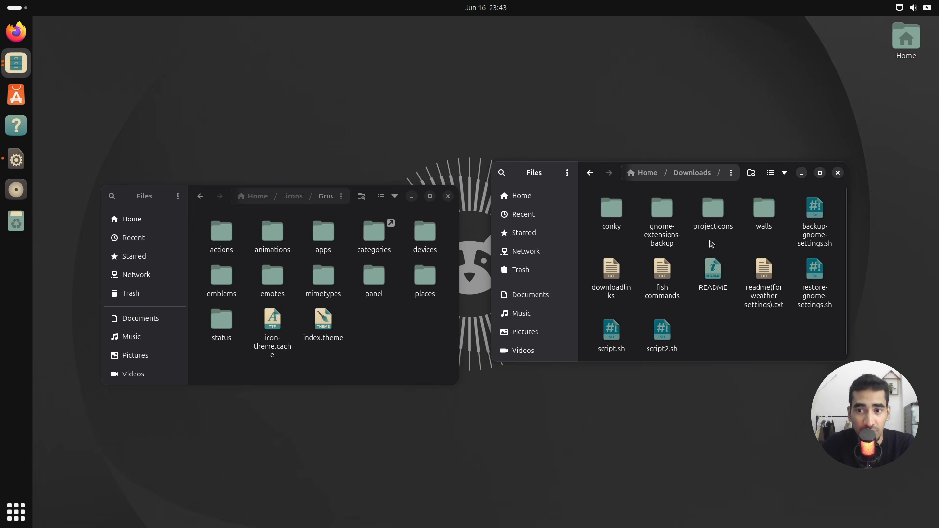
pyautogui.click(713, 211)
pyautogui.doubleClick(712, 210)
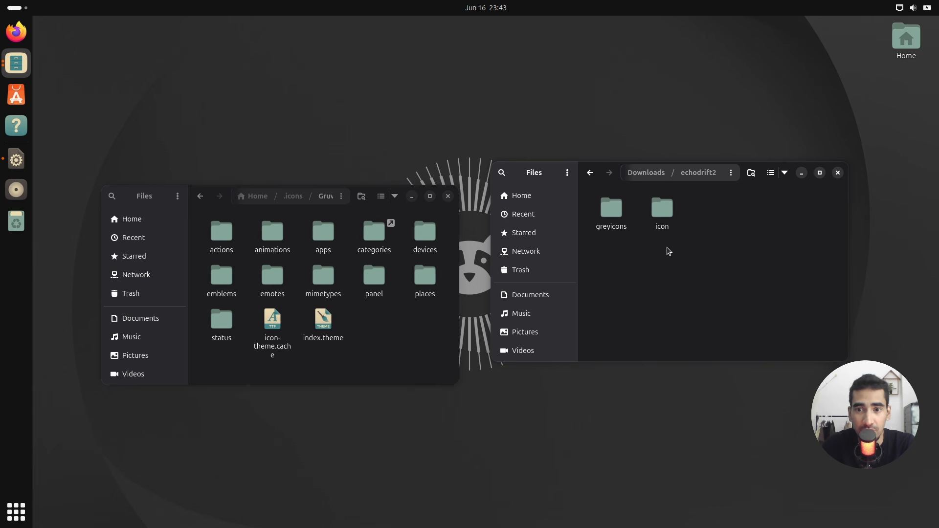
pyautogui.click(611, 209)
pyautogui.doubleClick(611, 210)
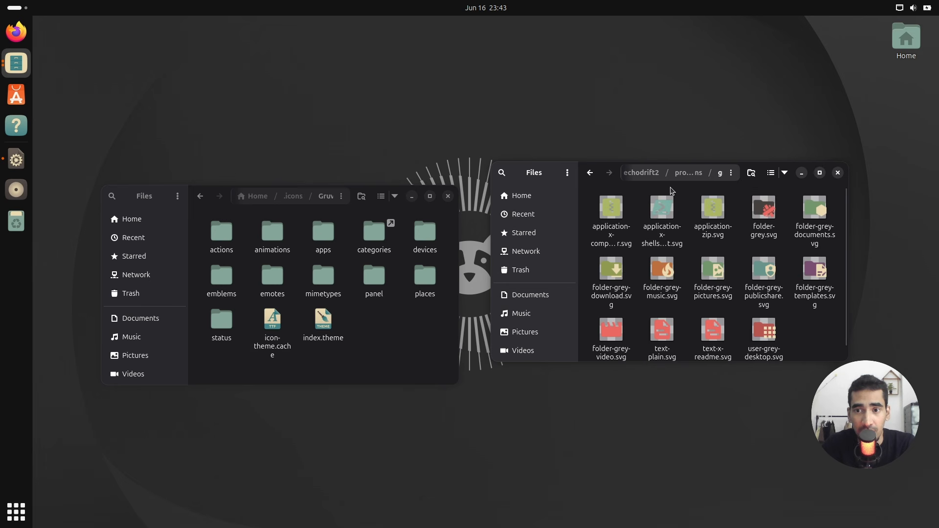
pyautogui.moveTo(617, 177); pyautogui.dragTo(613, 164)
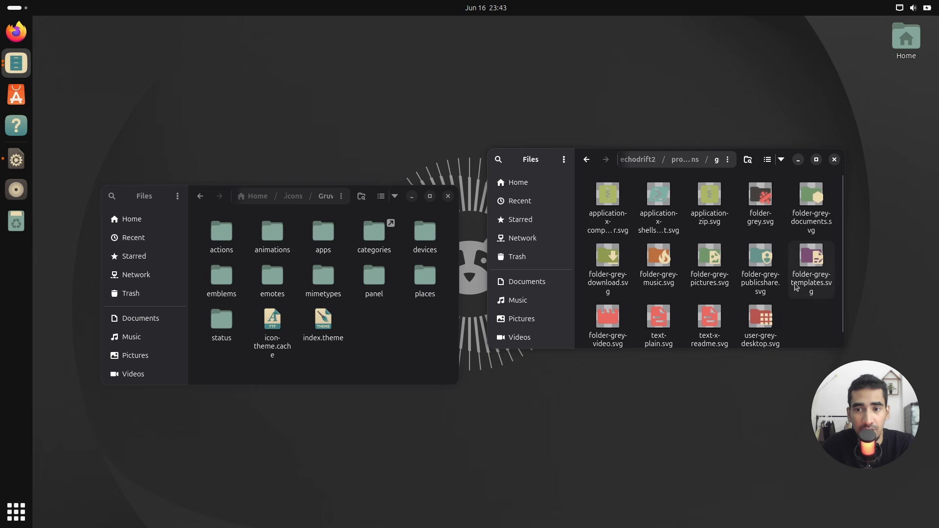
# Step: Copy all greyicons files into Gruvbox-Plus-Dark's places/scalable folder, replacing every file with a conflicting name
pyautogui.click(806, 272)
pyautogui.hotkey('ctrl', 'a')
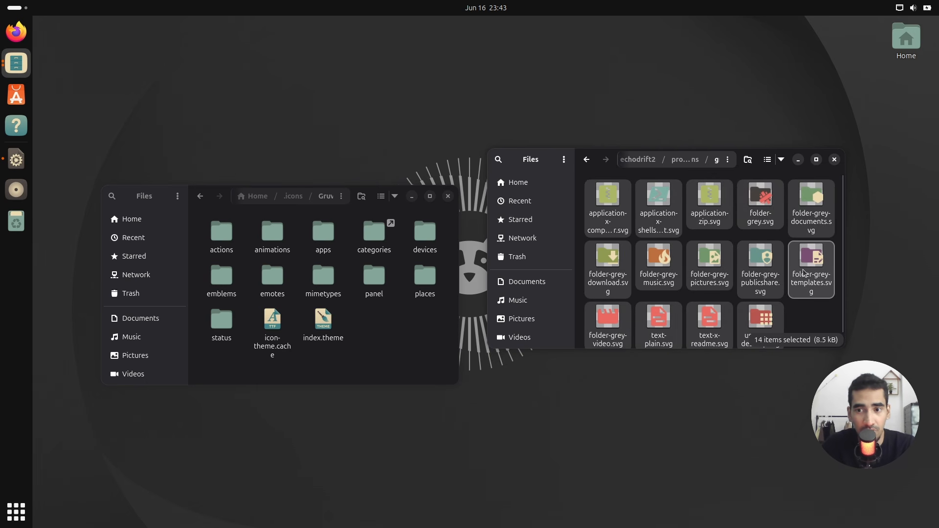
pyautogui.click(406, 327)
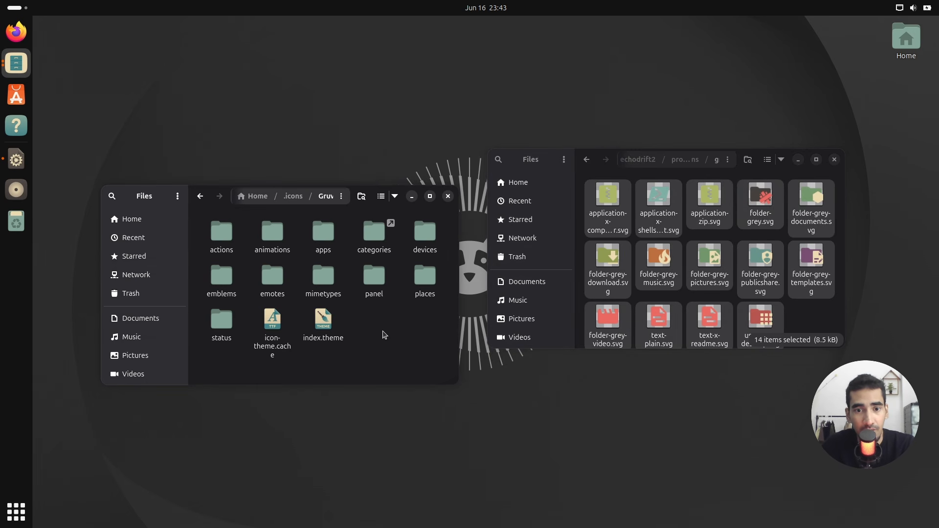
pyautogui.doubleClick(425, 285)
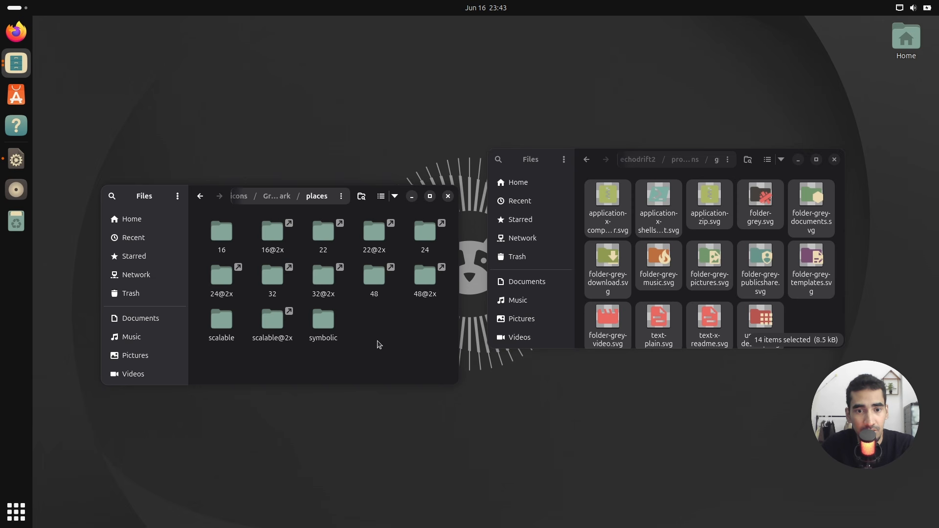
pyautogui.doubleClick(223, 326)
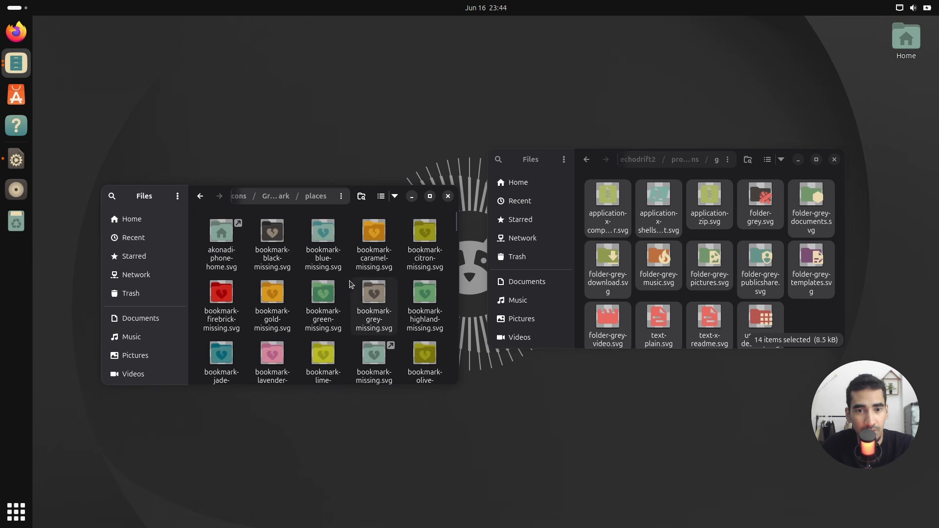
pyautogui.hotkey('ctrl', 'v')
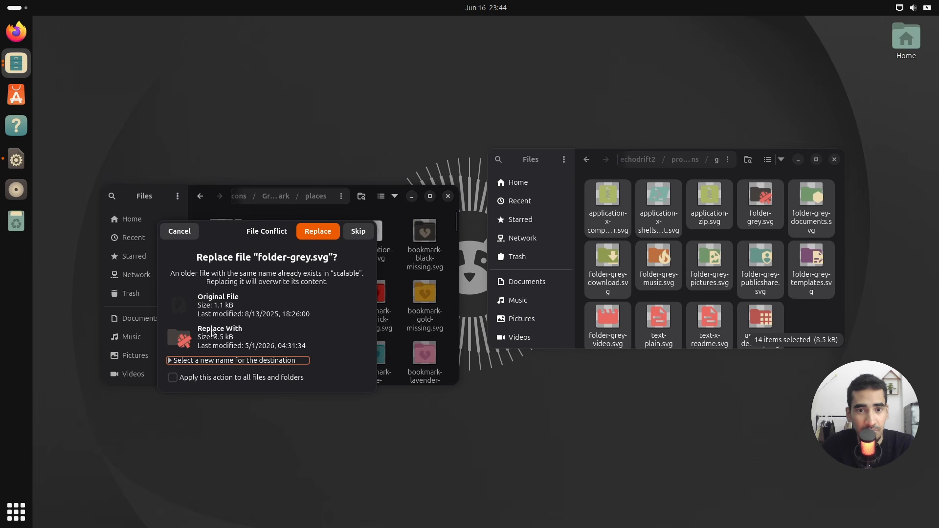
pyautogui.click(173, 378)
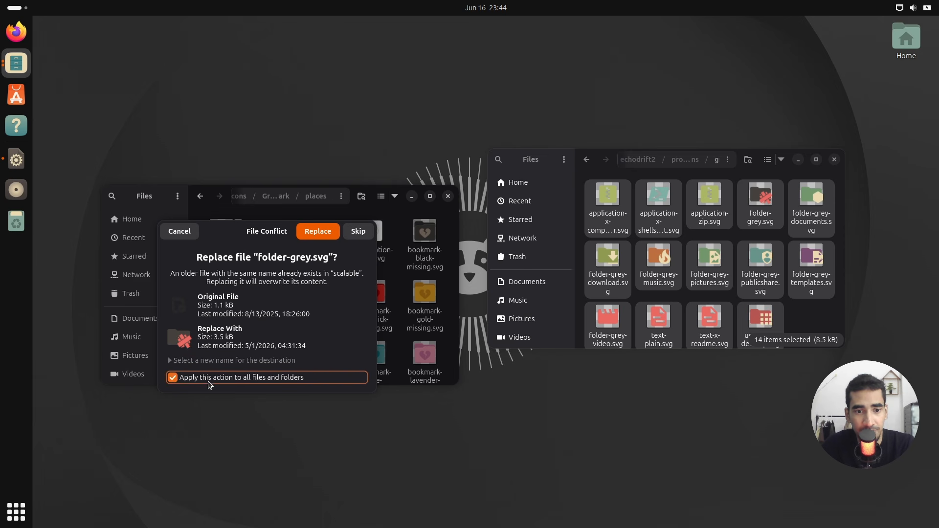
pyautogui.click(318, 231)
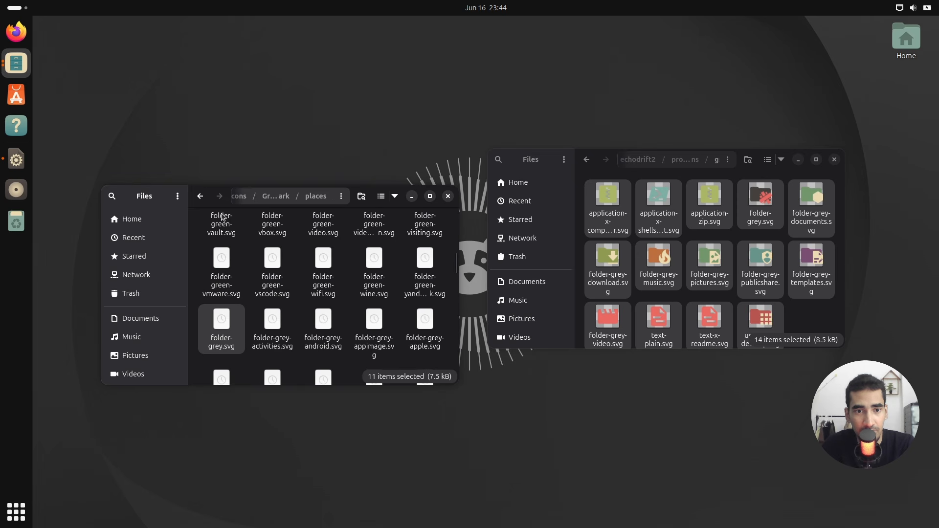
# Step: Paste the copied greyicons files into Gruvbox-Plus-Dark's mimetypes/scalable folder, replacing every conflicting file
pyautogui.click(201, 197)
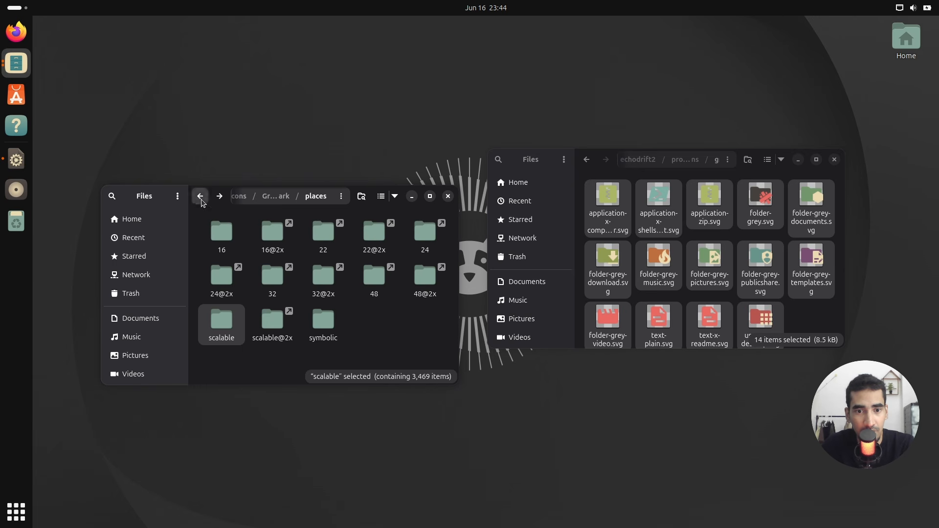
pyautogui.click(201, 196)
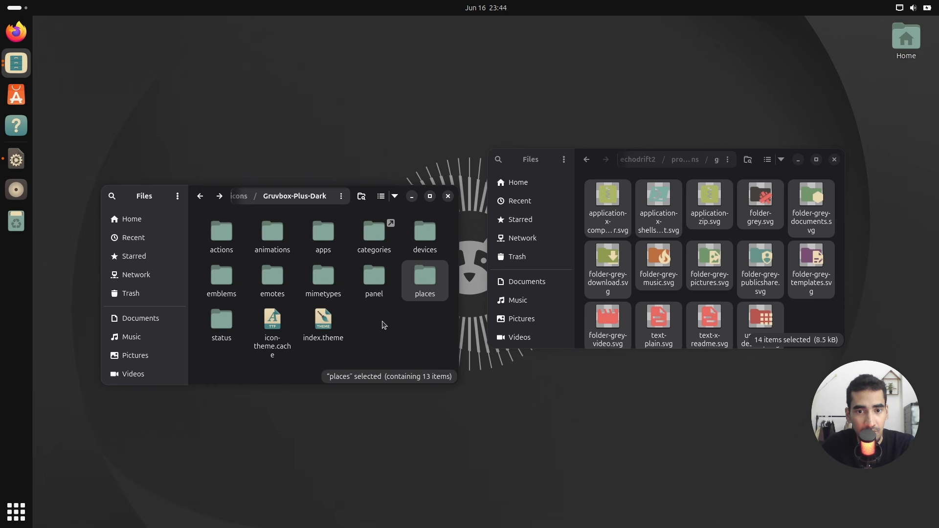
pyautogui.doubleClick(337, 287)
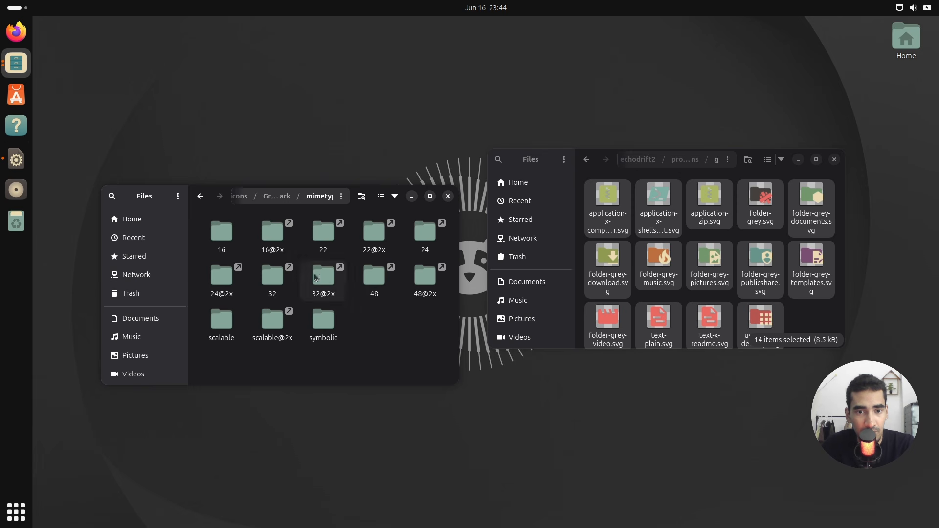
pyautogui.doubleClick(337, 328)
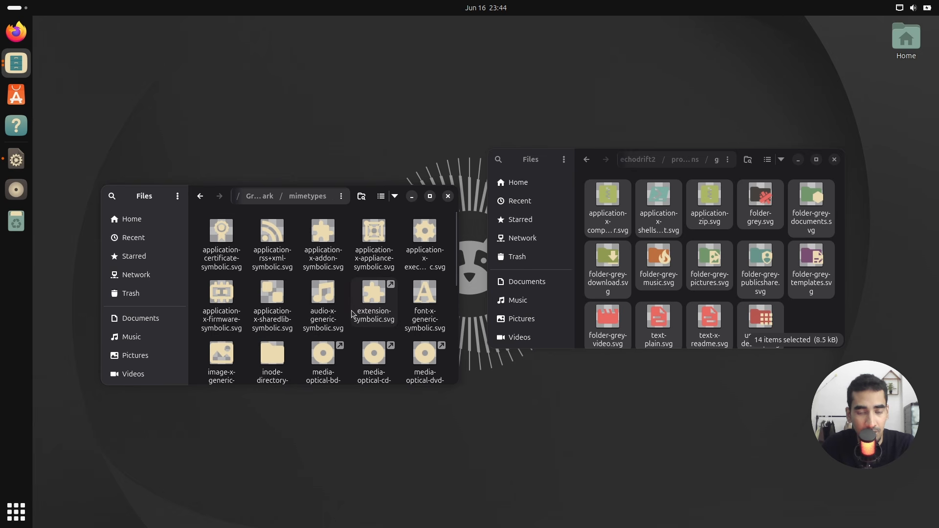
pyautogui.click(200, 196)
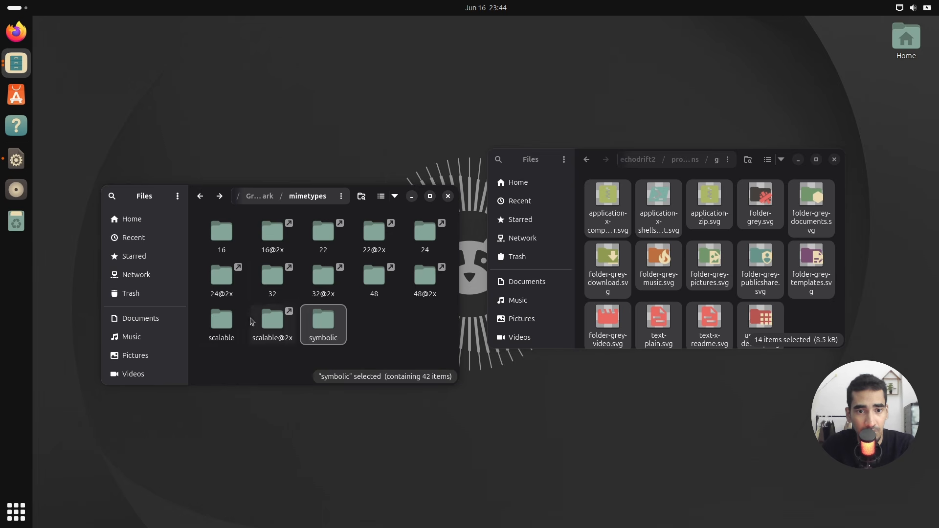
pyautogui.doubleClick(225, 327)
pyautogui.hotkey('ctrl', 'v')
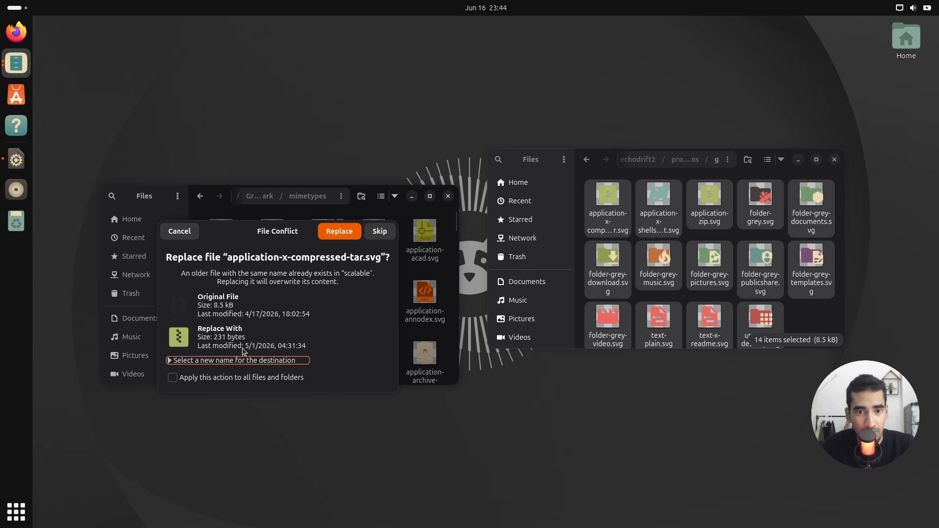
pyautogui.click(199, 379)
pyautogui.click(340, 231)
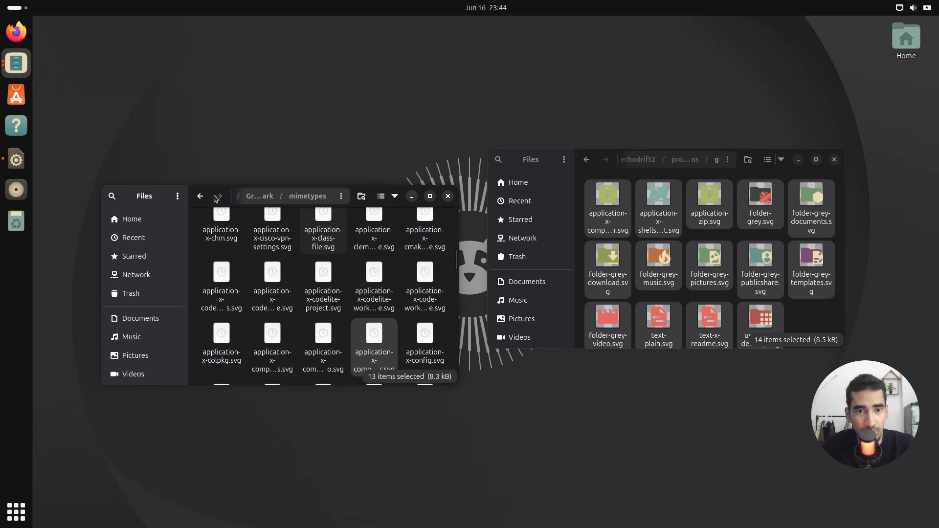
# Step: Paste the copied greyicons files into the apps/scalable folder of Gruvbox-Plus-Dark
pyautogui.click(201, 196)
pyautogui.click(200, 197)
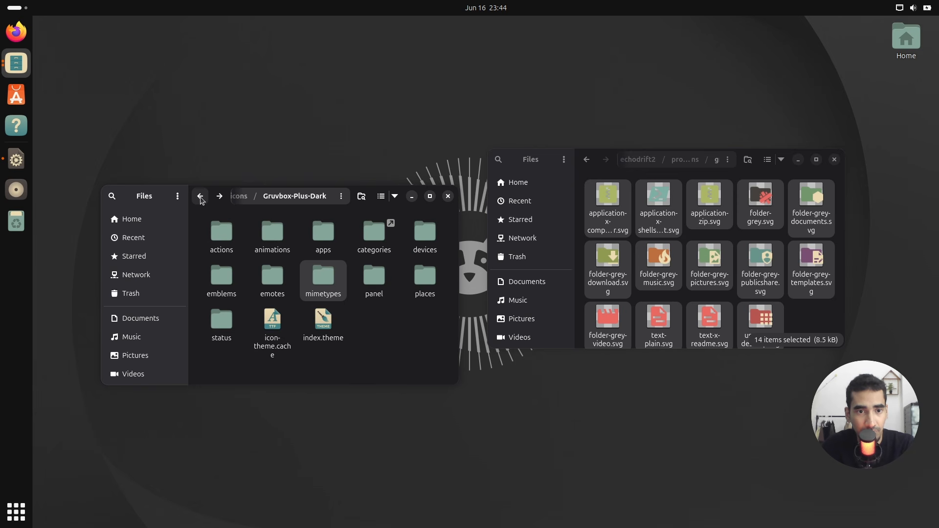
pyautogui.click(369, 328)
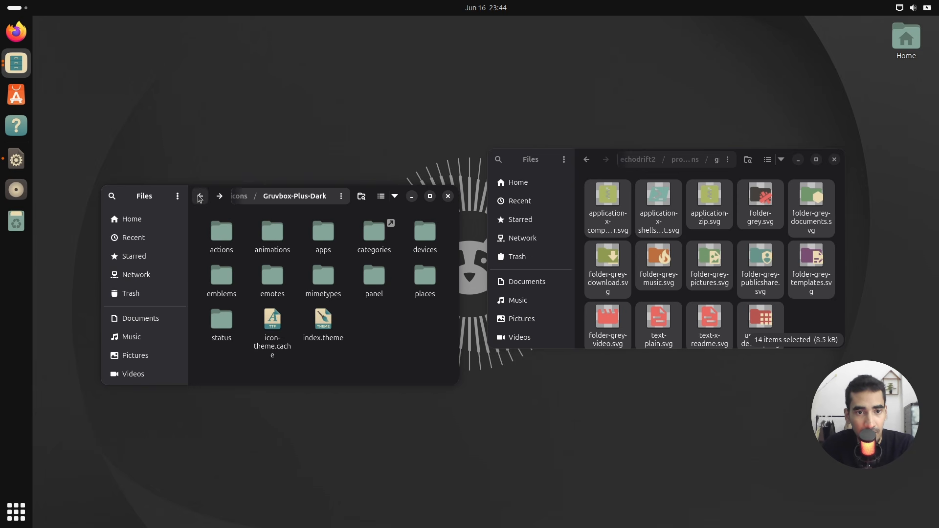
pyautogui.doubleClick(324, 233)
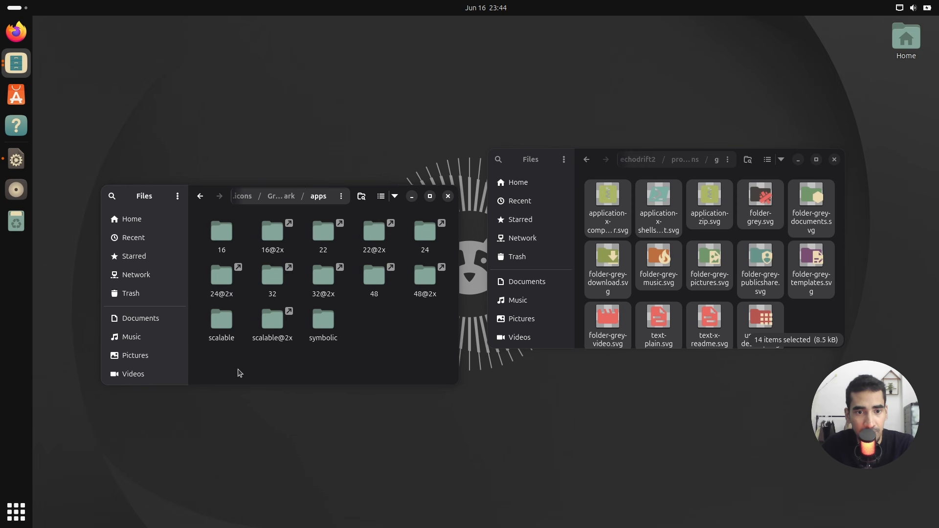
pyautogui.doubleClick(222, 322)
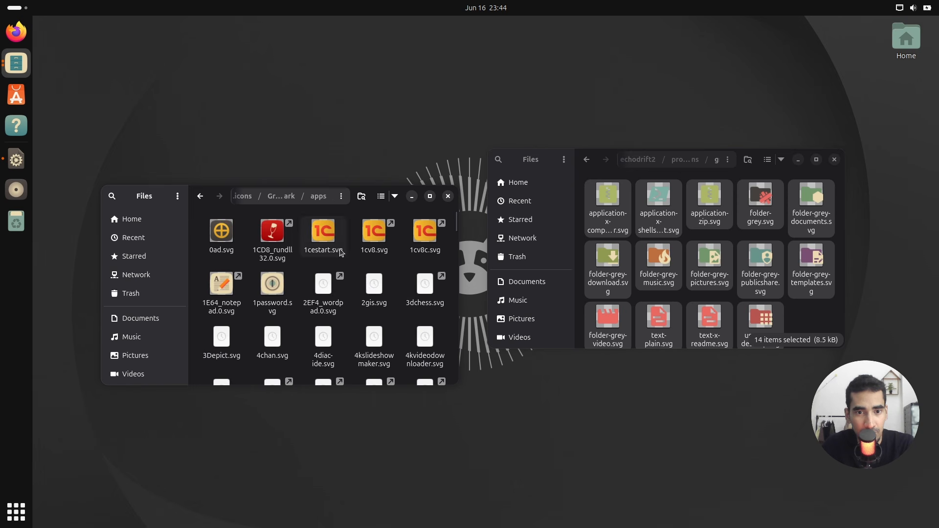
pyautogui.hotkey('ctrl', 'v')
pyautogui.click(349, 302)
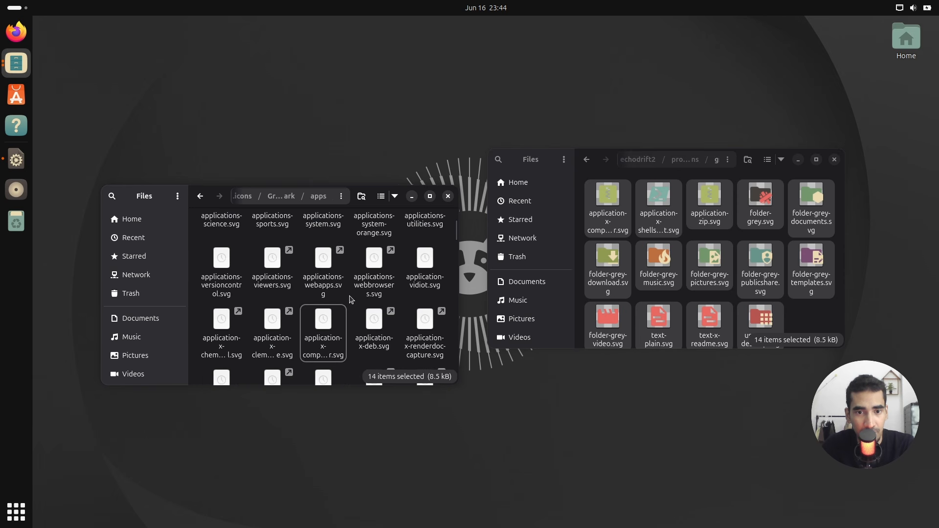
# Step: Return to the top level of Gruvbox-Plus-Dark and reposition that Files window
pyautogui.click(200, 198)
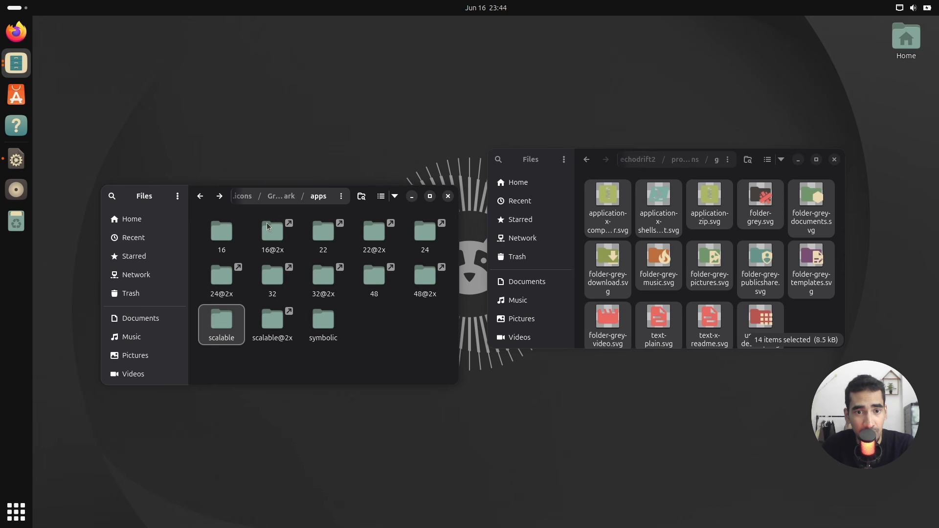
pyautogui.click(200, 197)
pyautogui.click(375, 321)
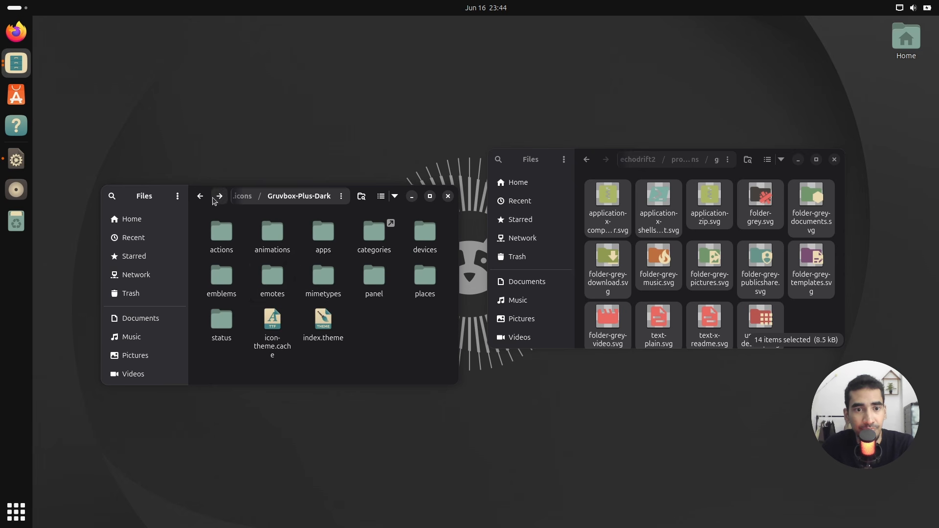
pyautogui.doubleClick(327, 245)
pyautogui.click(200, 196)
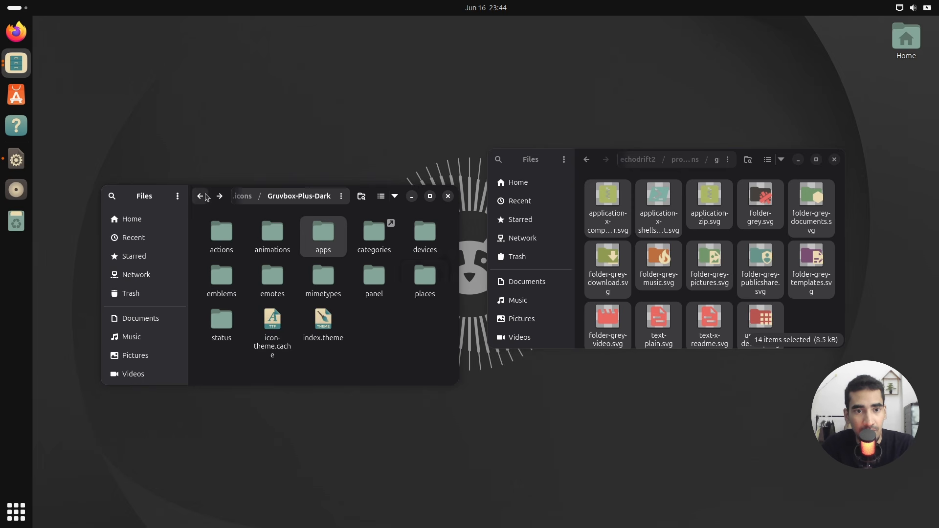
pyautogui.click(415, 328)
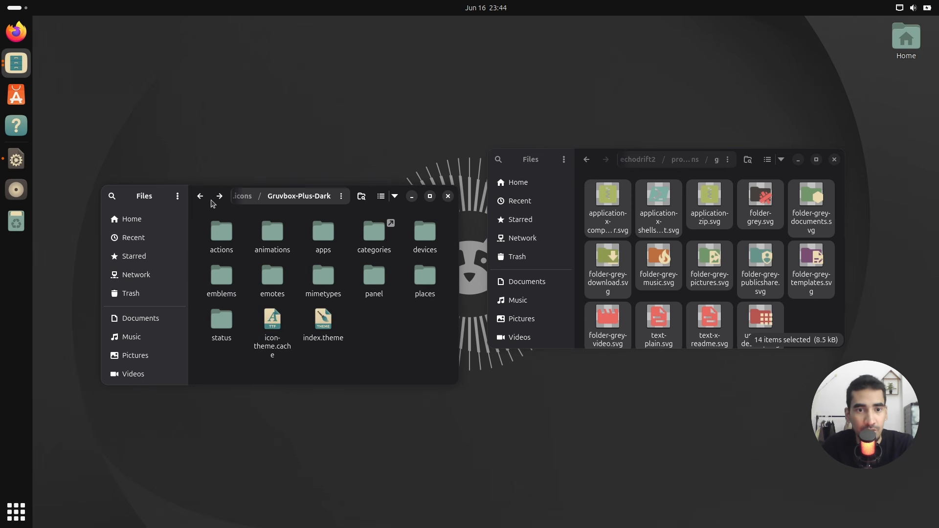
pyautogui.moveTo(218, 196); pyautogui.dragTo(194, 199)
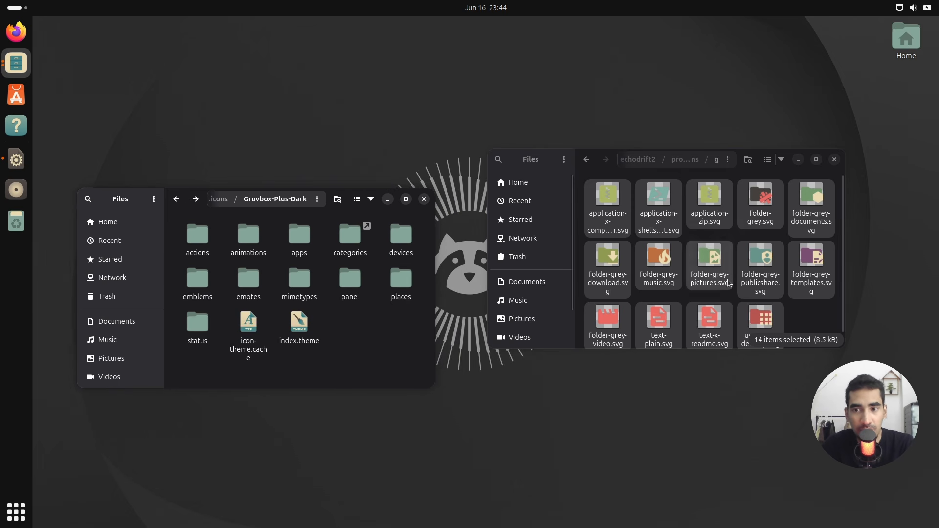
# Step: Reposition the greyicons Files window and navigate it from Home to Downloads/echodrift2
pyautogui.click(813, 324)
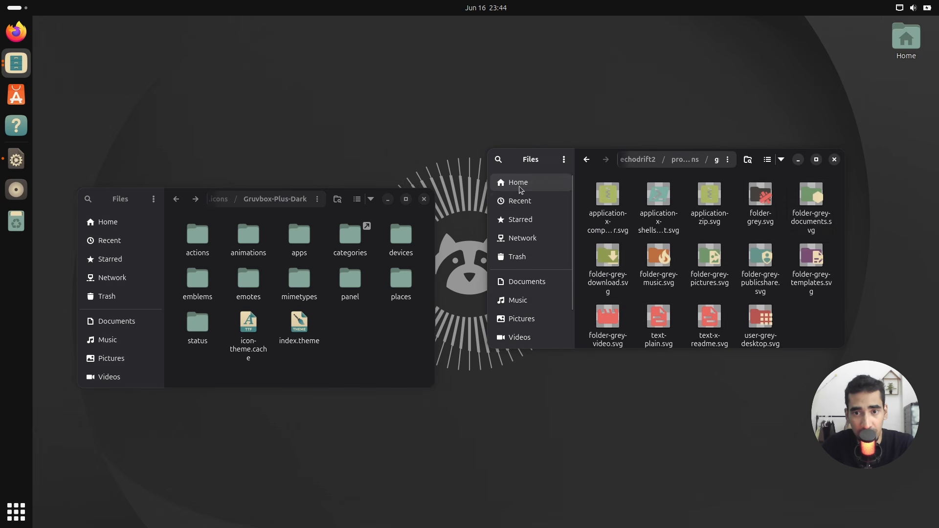
pyautogui.click(549, 181)
pyautogui.moveTo(620, 163); pyautogui.dragTo(599, 204)
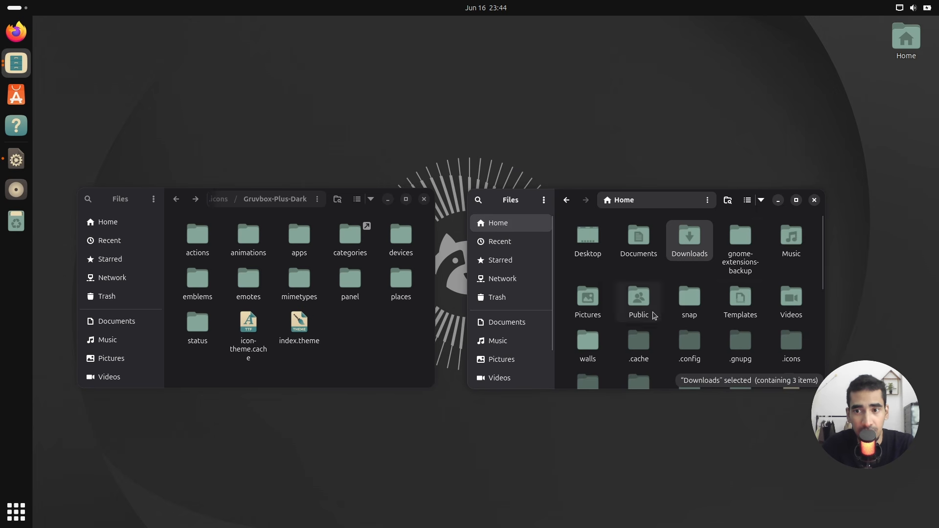
pyautogui.click(769, 267)
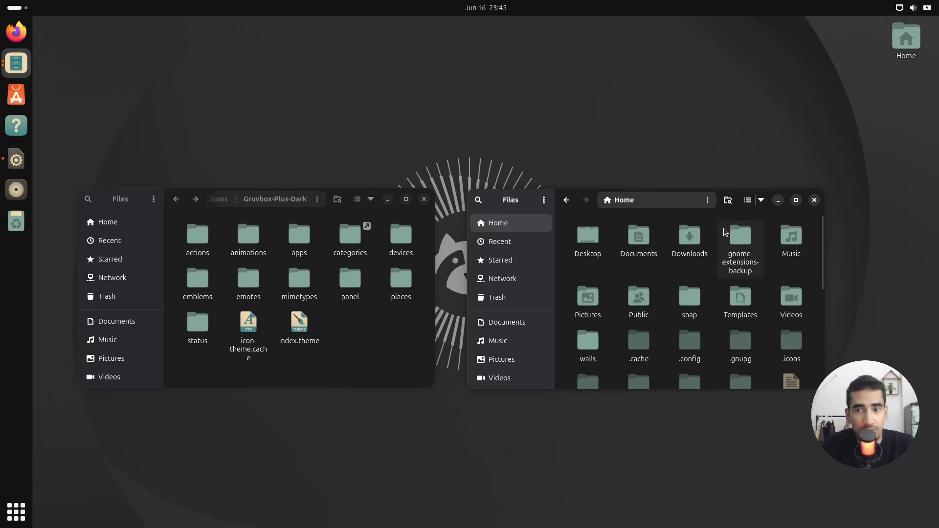
pyautogui.doubleClick(689, 237)
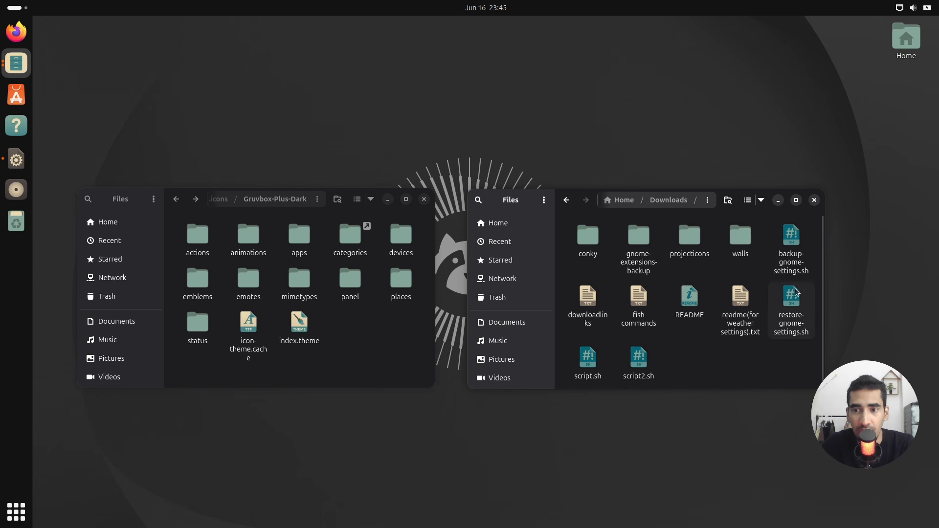
# Step: Copy the icon link from the downloadlinks file and open it in Firefox
pyautogui.click(595, 304)
pyautogui.doubleClick(594, 304)
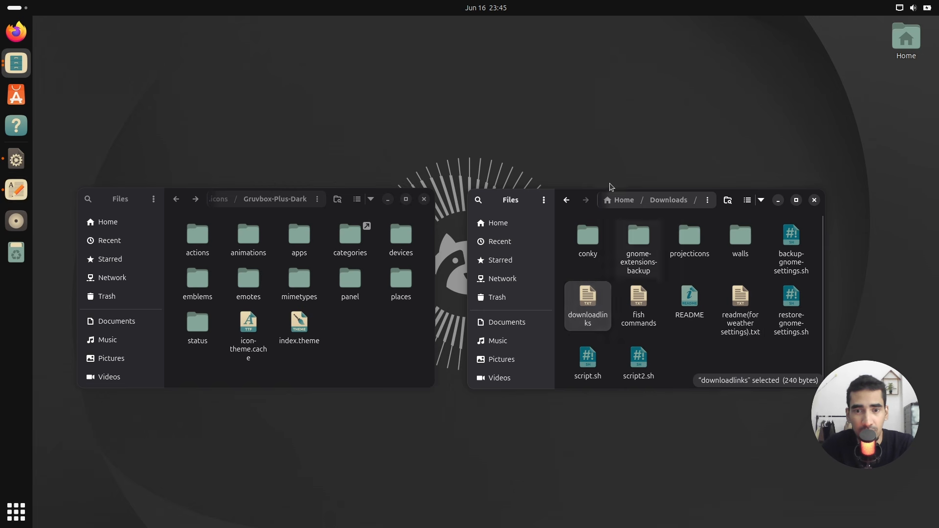
pyautogui.tripleClick(395, 234)
pyautogui.hotkey('ctrl', 'c')
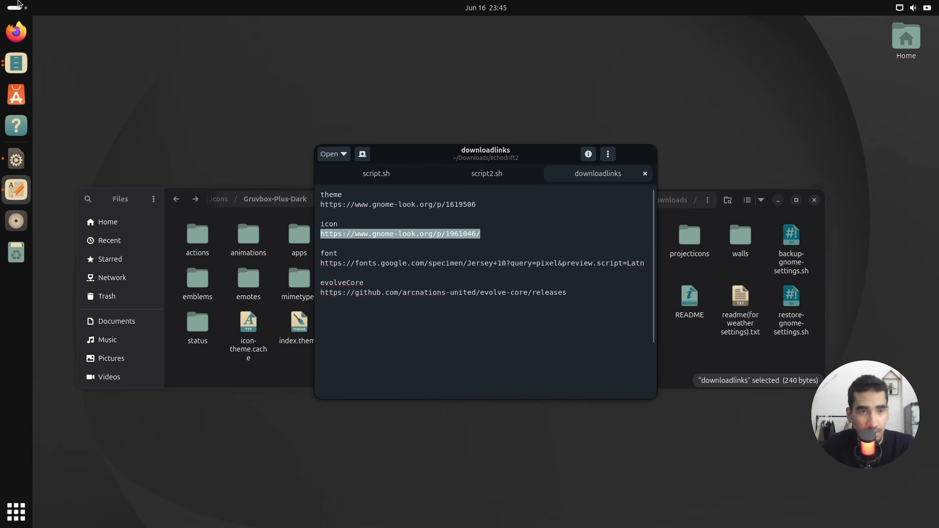
pyautogui.click(16, 32)
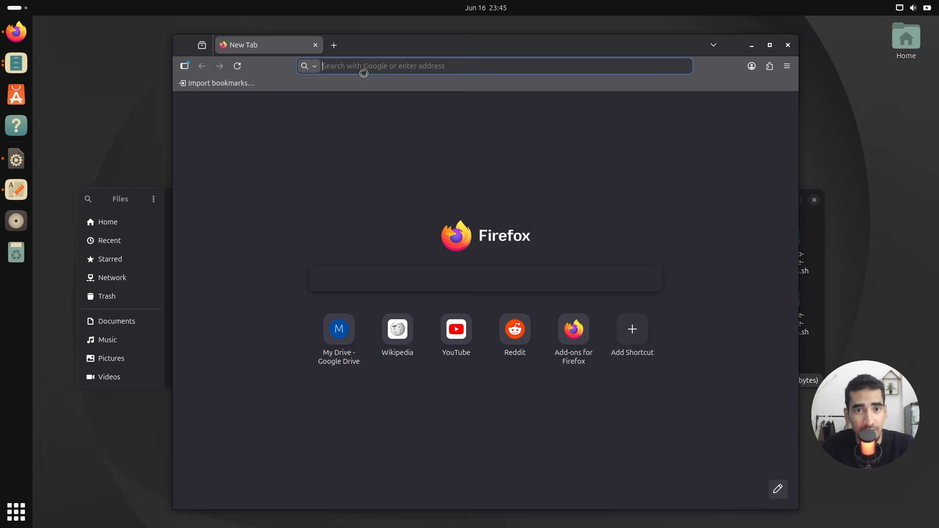
pyautogui.hotkey('ctrl', 'v')
pyautogui.press('Return')
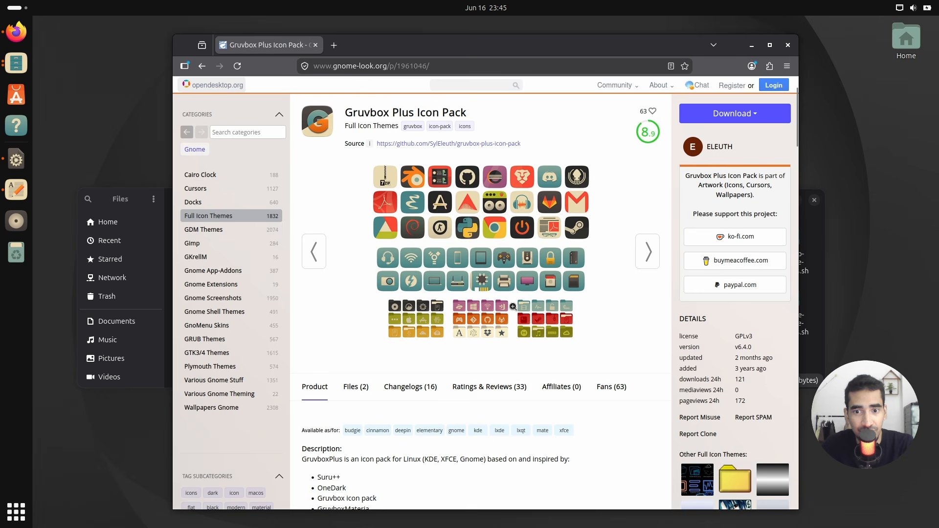
# Step: Download folders-color-chooser.sh from the Gruvbox Plus Icon Pack's files and close Firefox
pyautogui.click(356, 387)
pyautogui.scroll(-2, 419, 436)
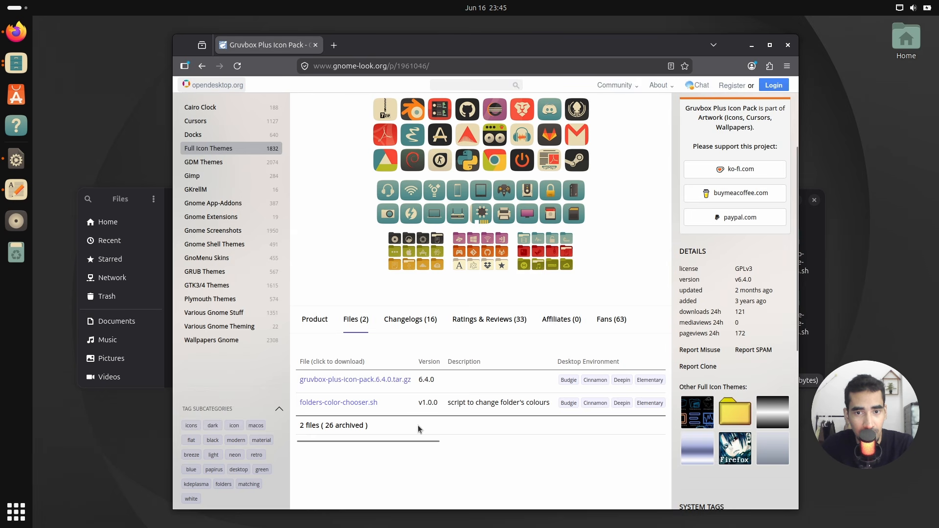
pyautogui.click(327, 404)
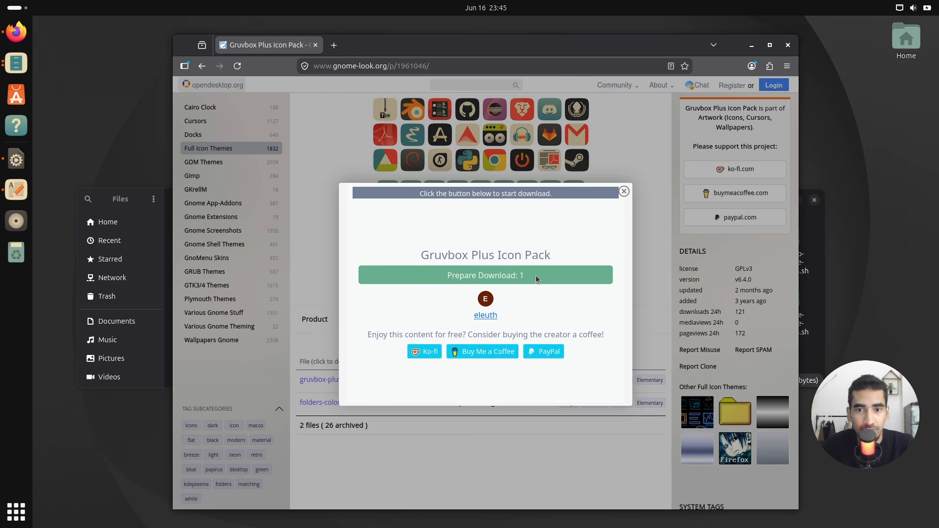
pyautogui.click(493, 277)
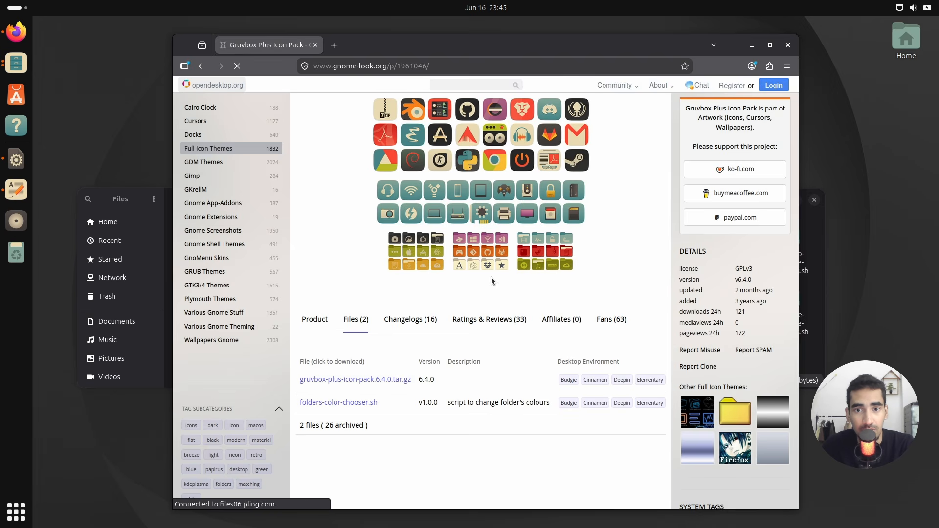
pyautogui.click(788, 45)
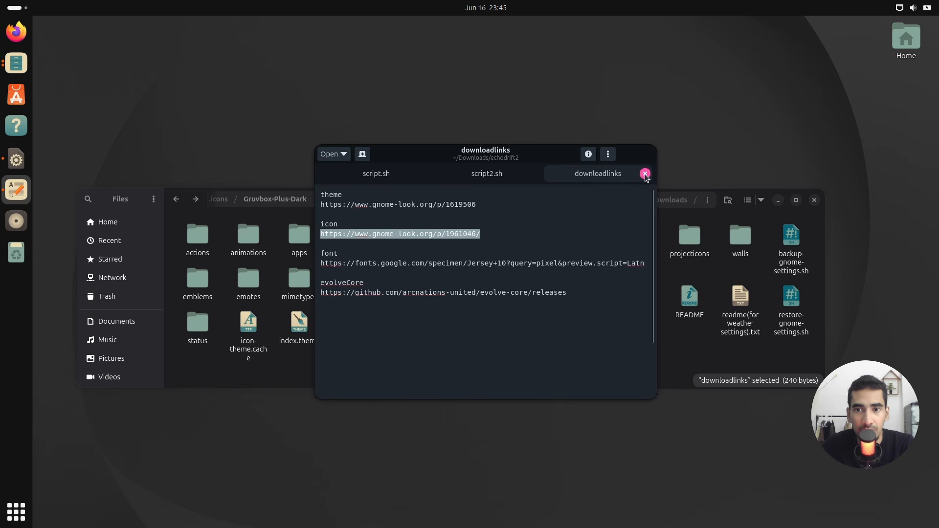
# Step: Close the downloadlinks document and show the Downloads folder in the echodrift2 Files window
pyautogui.click(646, 174)
pyautogui.click(649, 157)
pyautogui.moveTo(592, 205); pyautogui.dragTo(570, 190)
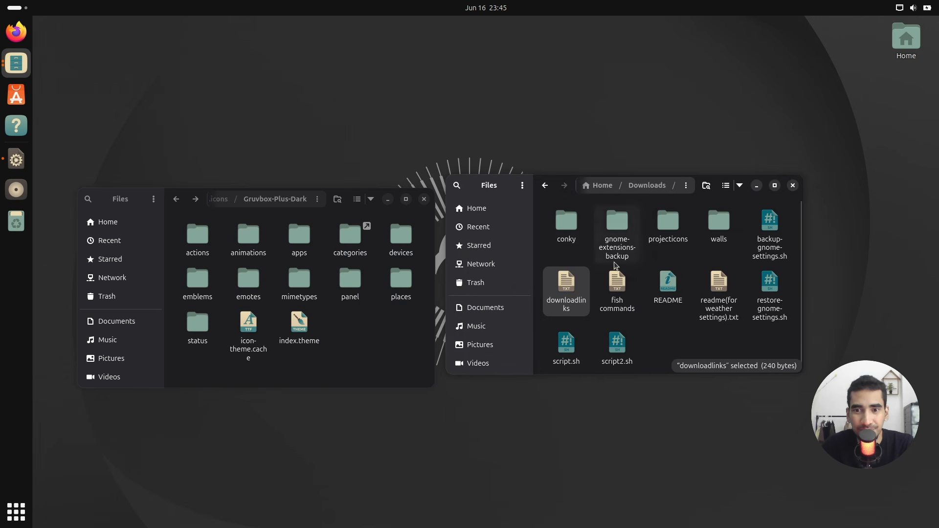
pyautogui.click(651, 334)
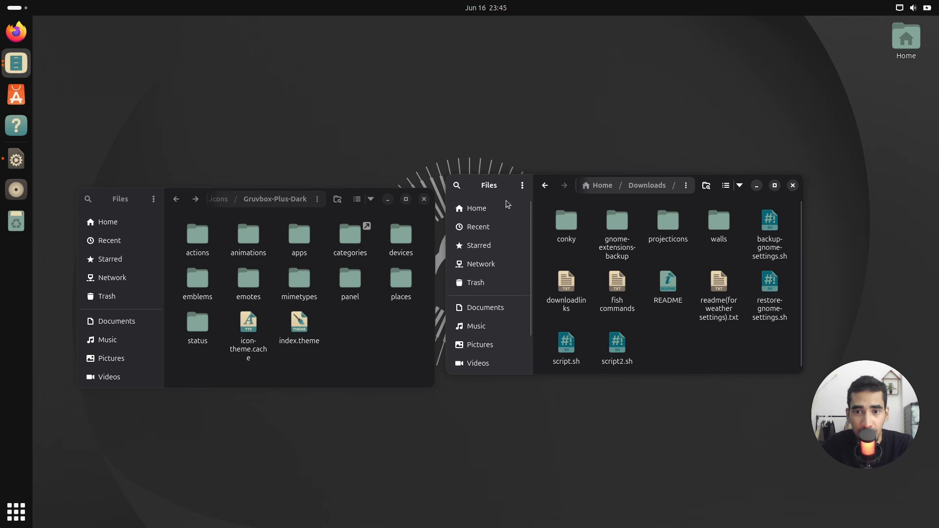
pyautogui.scroll(-1, 500, 255)
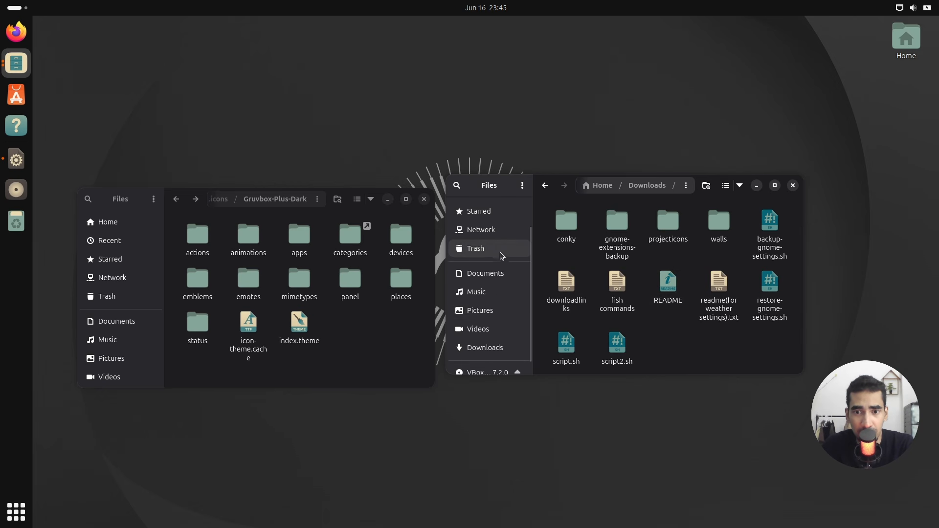
pyautogui.click(488, 350)
pyautogui.click(681, 283)
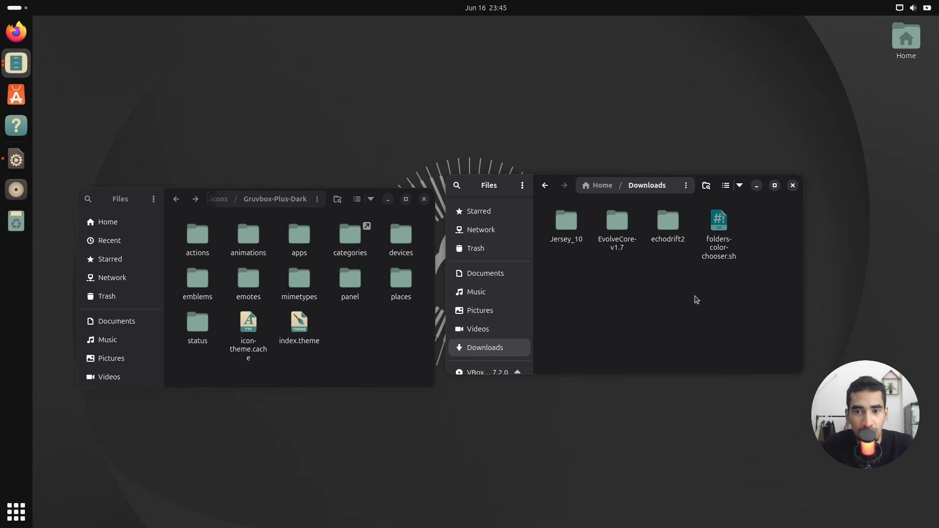
# Step: Open a terminal in the Downloads folder and list its contents with ls
pyautogui.rightClick(698, 298)
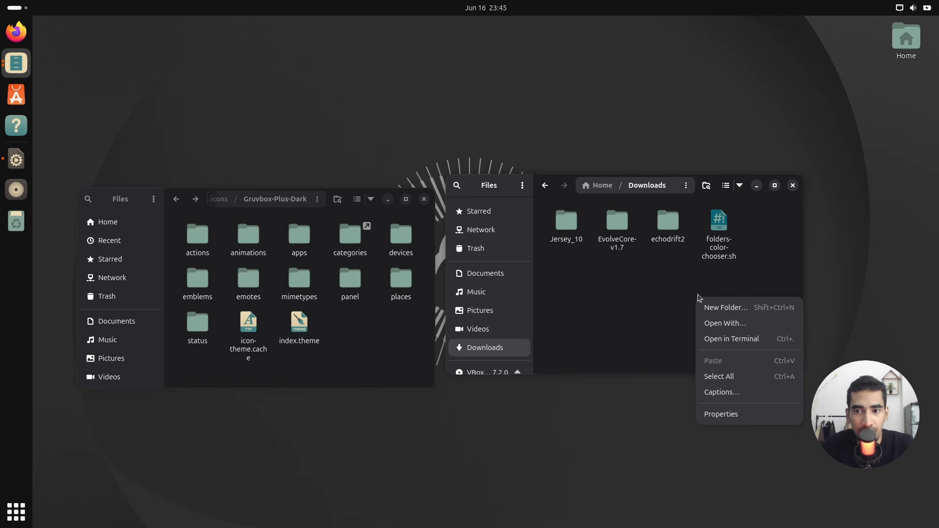
pyautogui.click(736, 343)
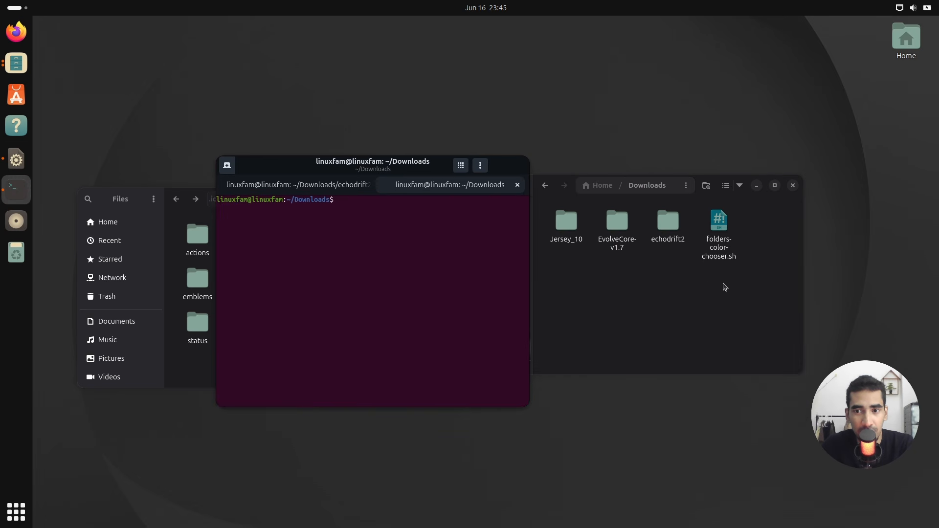
pyautogui.write('ls')
pyautogui.press('Return')
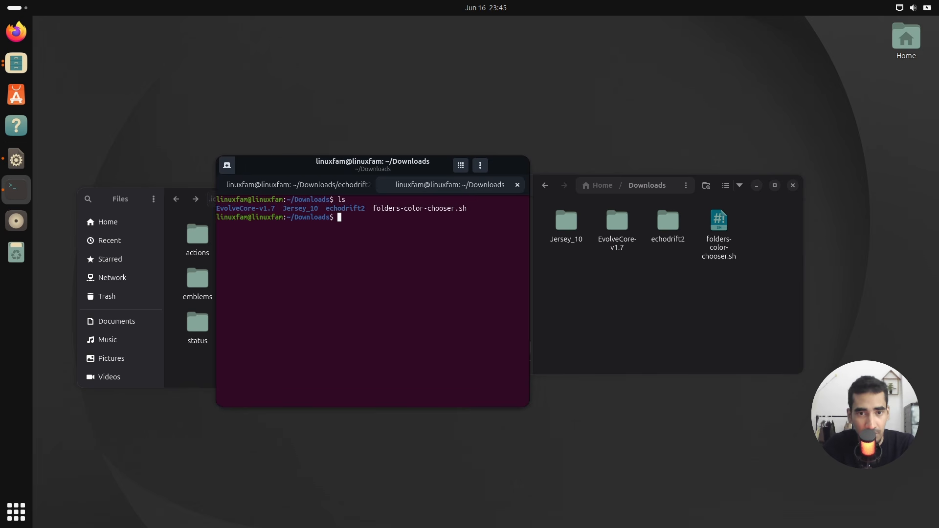
# Step: Make the downloaded script executable with chmod +x folders-color-chooser.sh
pyautogui.doubleClick(402, 210)
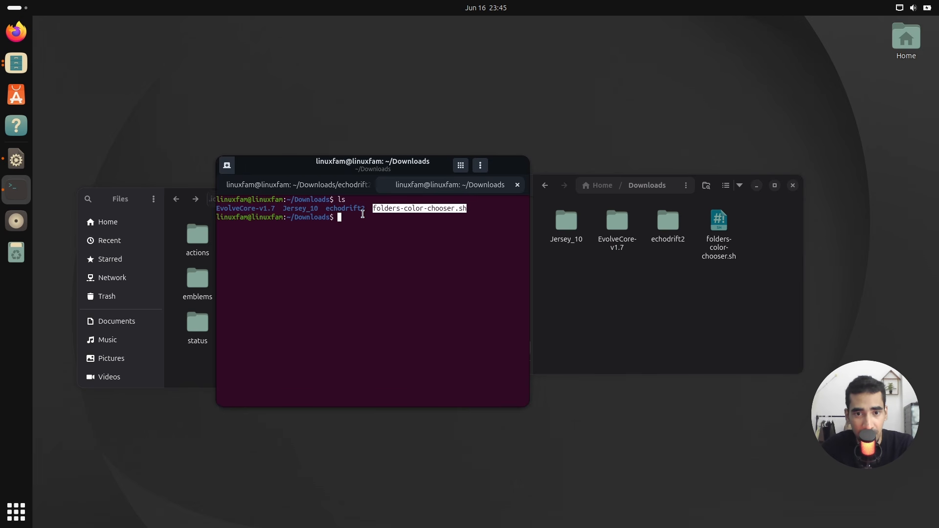
pyautogui.hotkey('ctrl', 'shift', 'c')
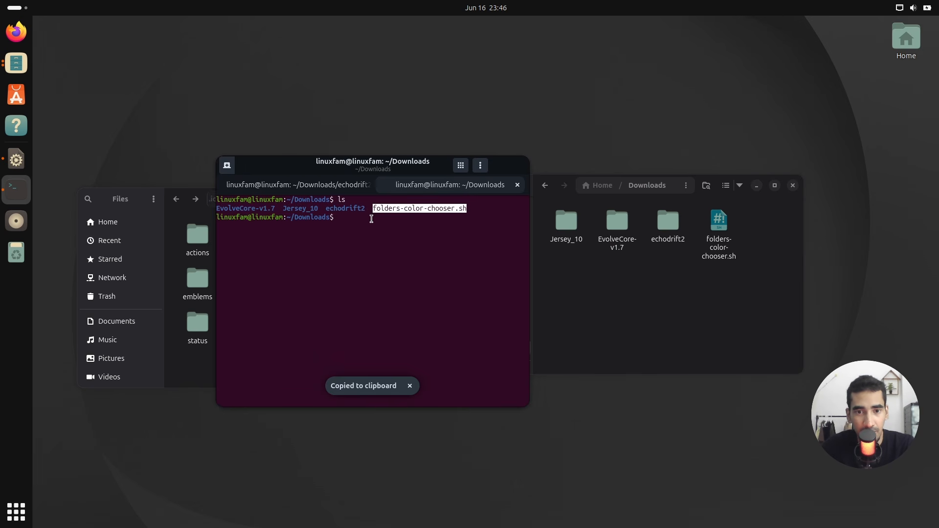
pyautogui.click(368, 219)
pyautogui.write('ch')
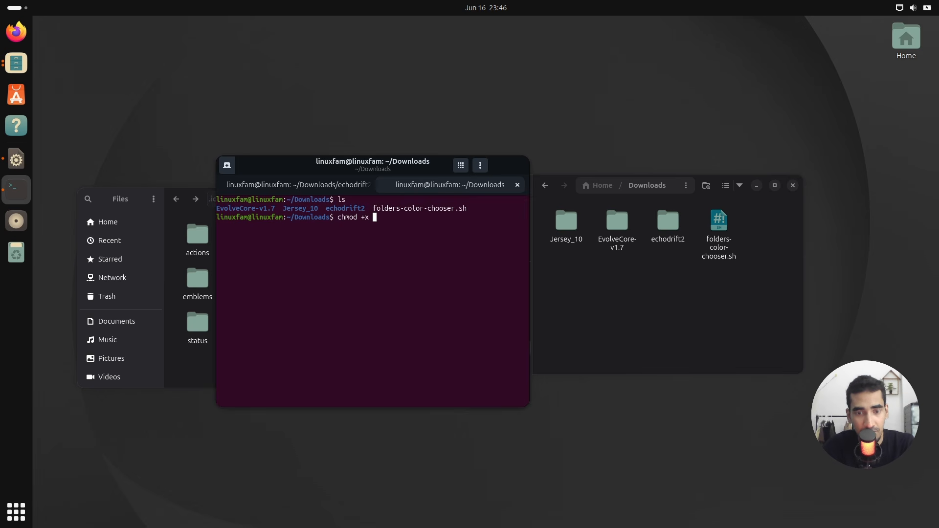
pyautogui.write('mod +x')
pyautogui.hotkey('ctrl', 'shift', 'v')
pyautogui.press('Return')
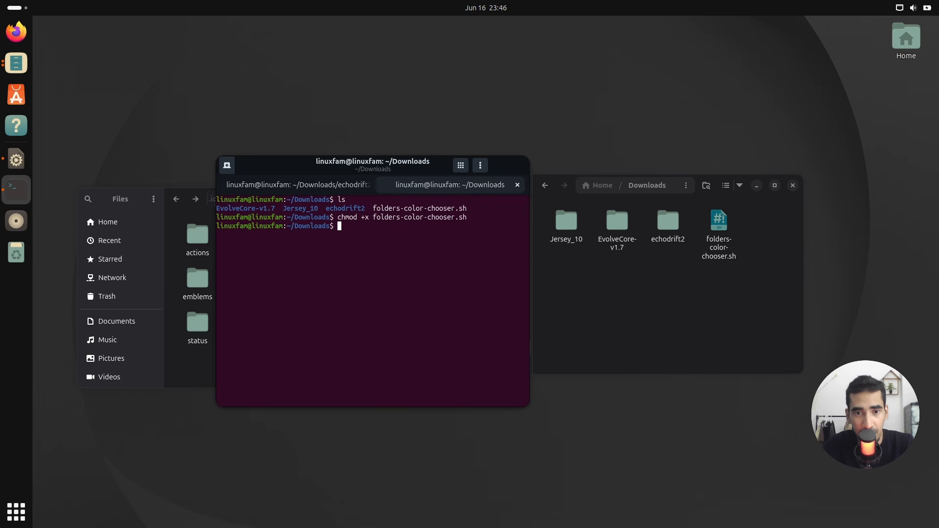
# Step: List the Downloads folder again and run ./folders-color-chooser.sh -c grey in the terminal
pyautogui.write('ls')
pyautogui.press('Return')
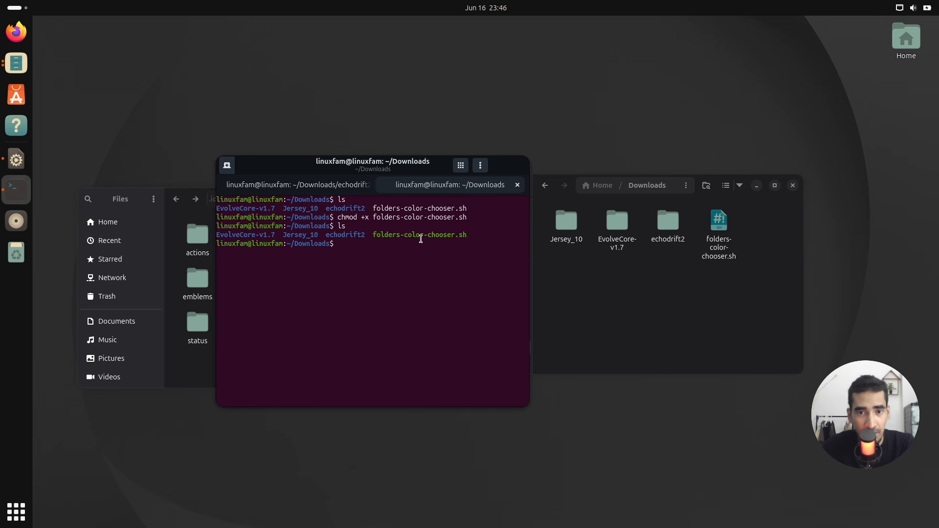
pyautogui.doubleClick(422, 233)
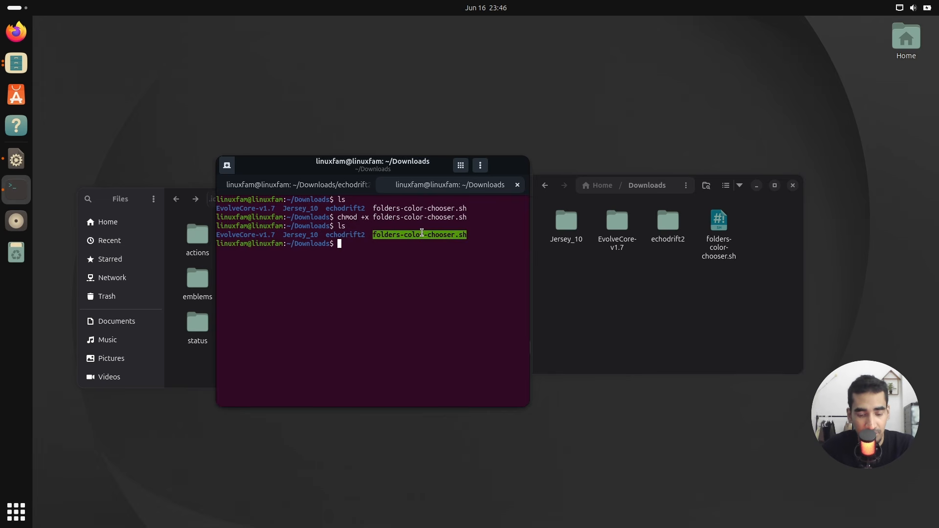
pyautogui.hotkey('ctrl', 'shift', 'c')
pyautogui.click(380, 244)
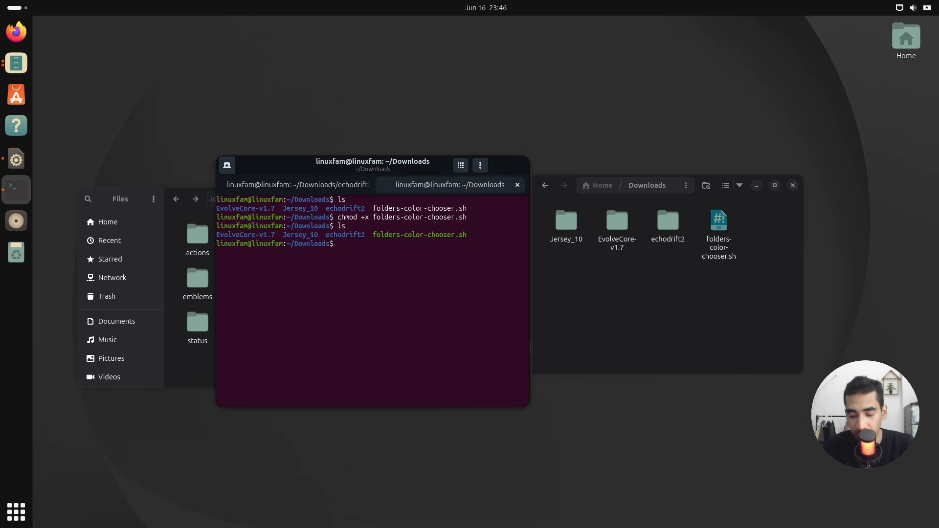
pyautogui.write('./')
pyautogui.hotkey('ctrl', 'shift', 'v')
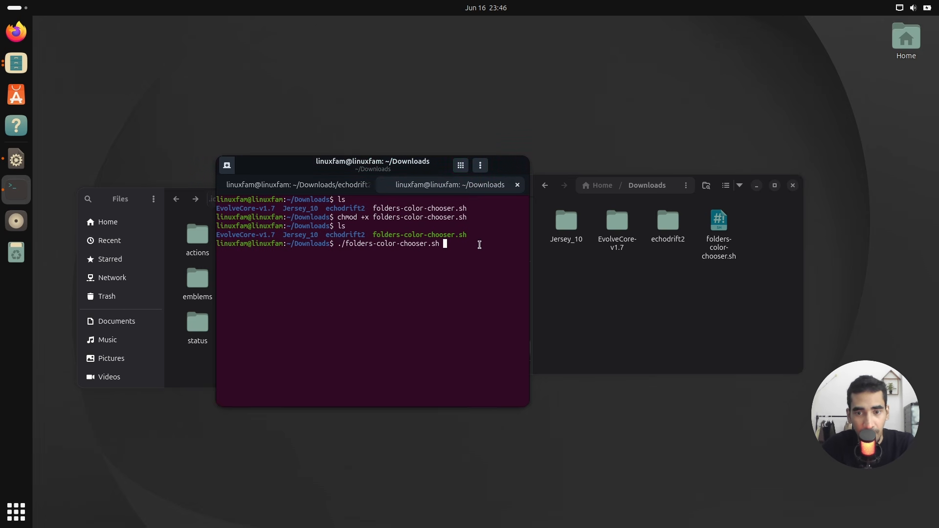
pyautogui.press('BackSpace')
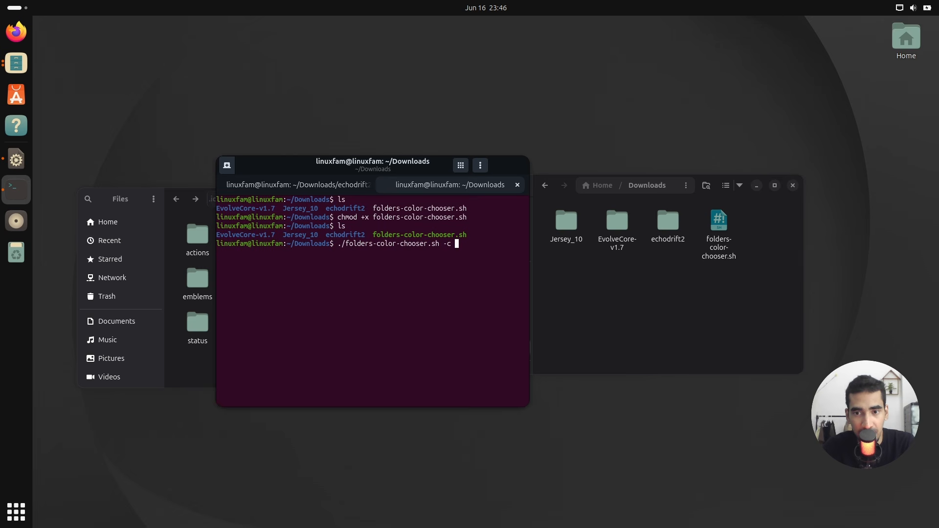
pyautogui.write('-c grey')
pyautogui.press('Return')
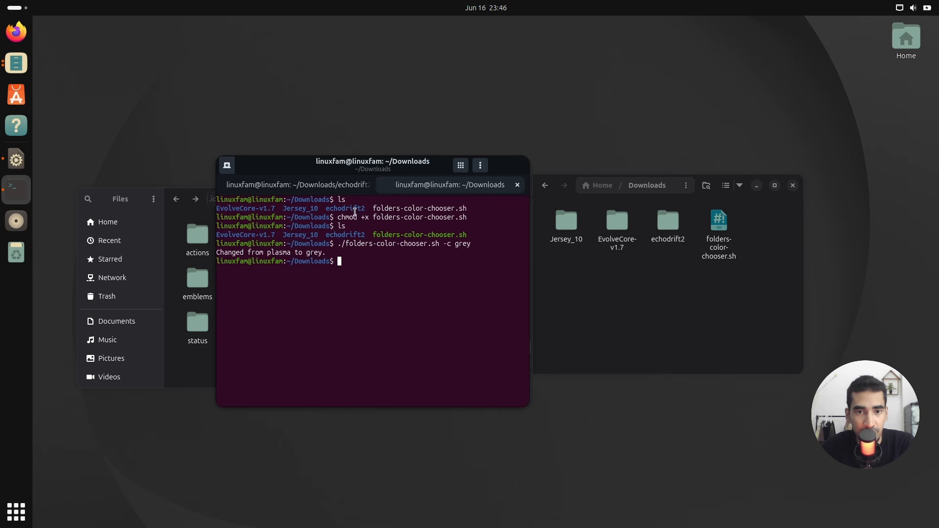
# Step: Check the Home folders in Files, close that window, and place a new Home window beside the terminal
pyautogui.click(565, 252)
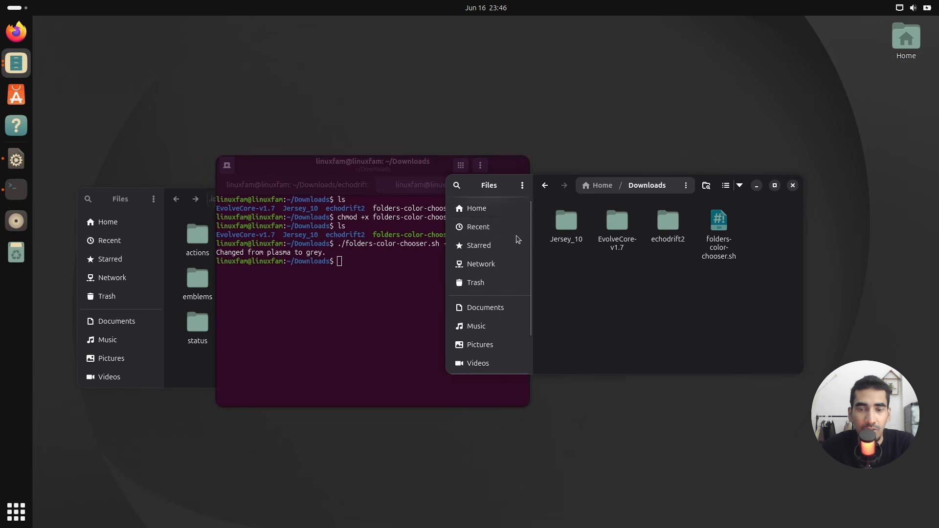
pyautogui.click(484, 211)
pyautogui.moveTo(641, 187); pyautogui.dragTo(773, 177)
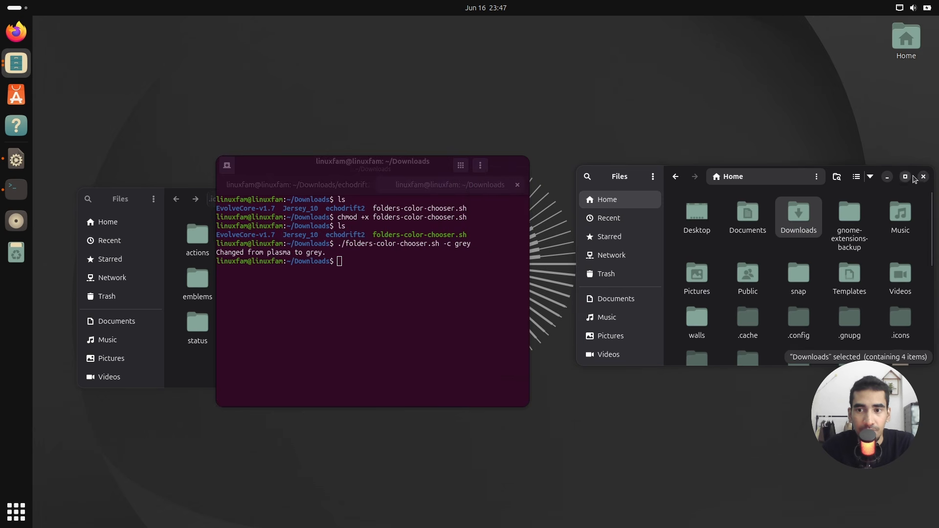
pyautogui.click(924, 177)
pyautogui.rightClick(25, 68)
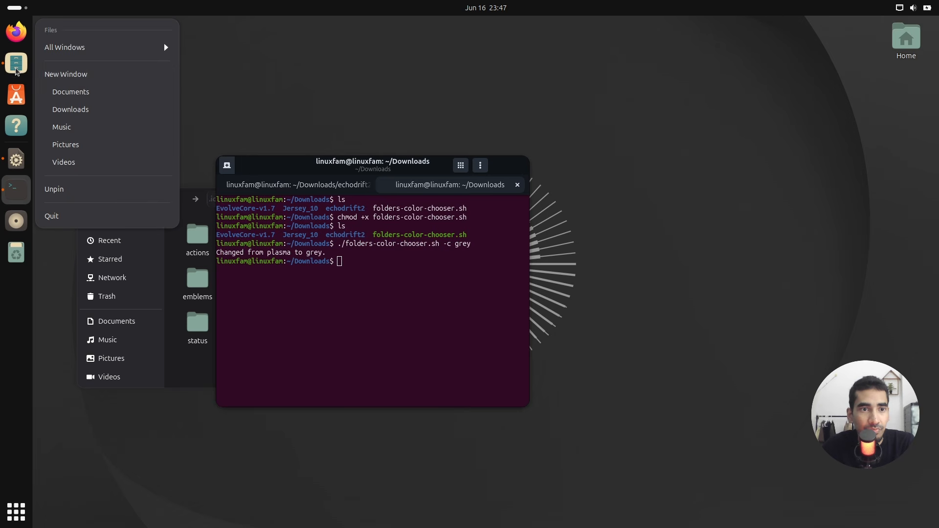
pyautogui.click(99, 76)
pyautogui.moveTo(514, 186); pyautogui.dragTo(742, 183)
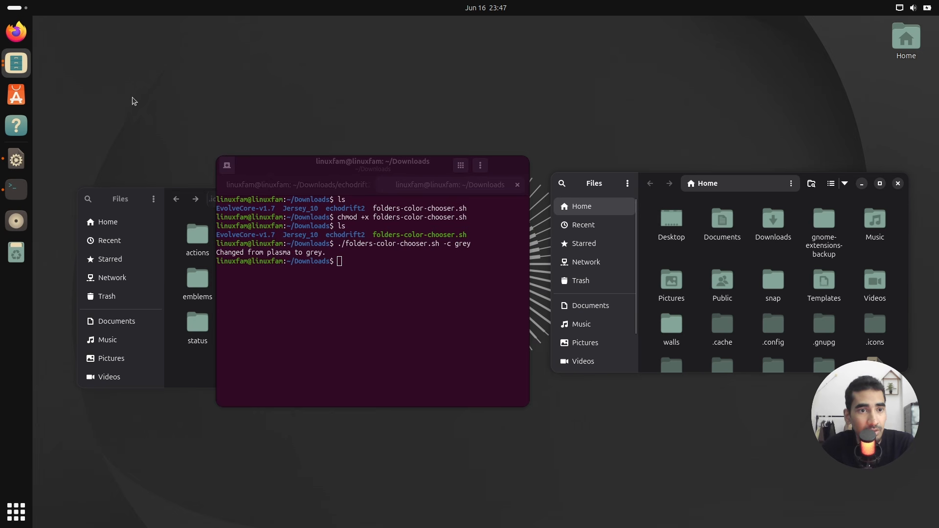
# Step: Apply the Gruvbox-Plus-Dark icons in Evolve Core and arrange the windows to compare the Home folder icons
pyautogui.click(17, 160)
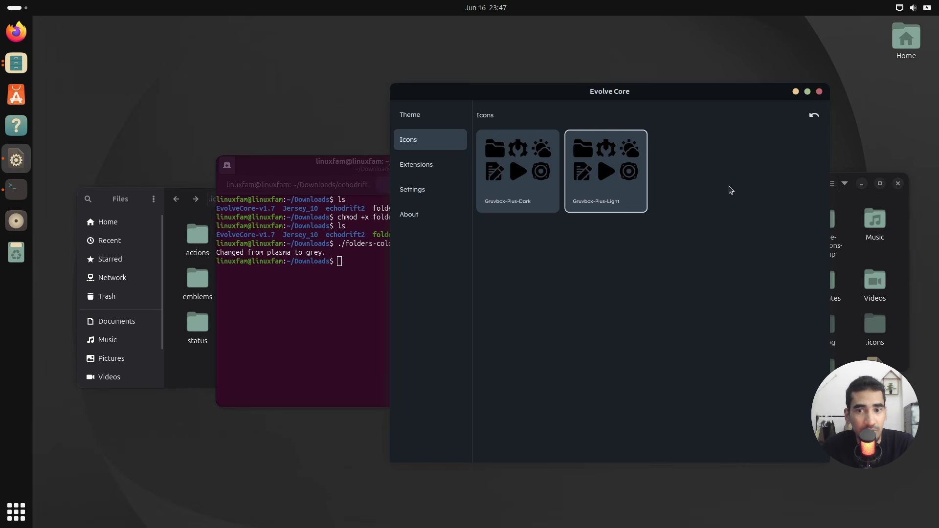
pyautogui.click(527, 187)
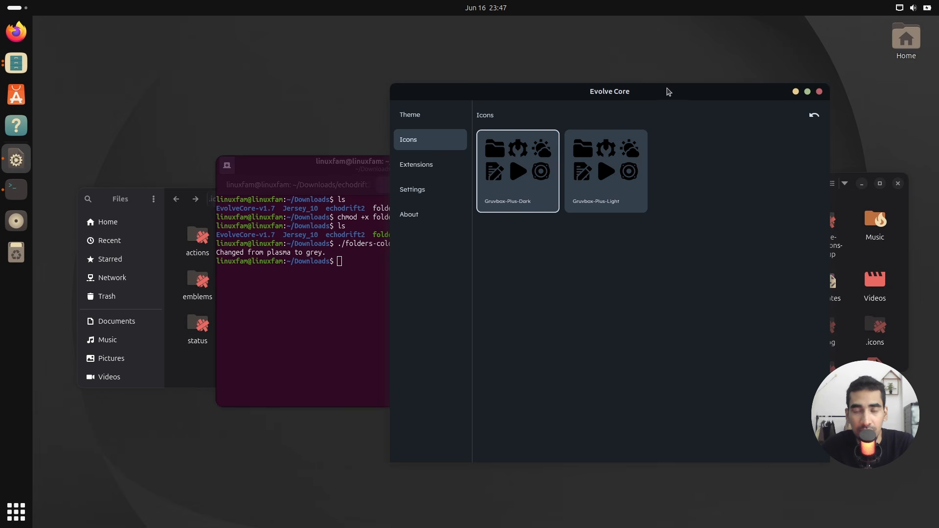
pyautogui.moveTo(667, 90); pyautogui.dragTo(294, 69)
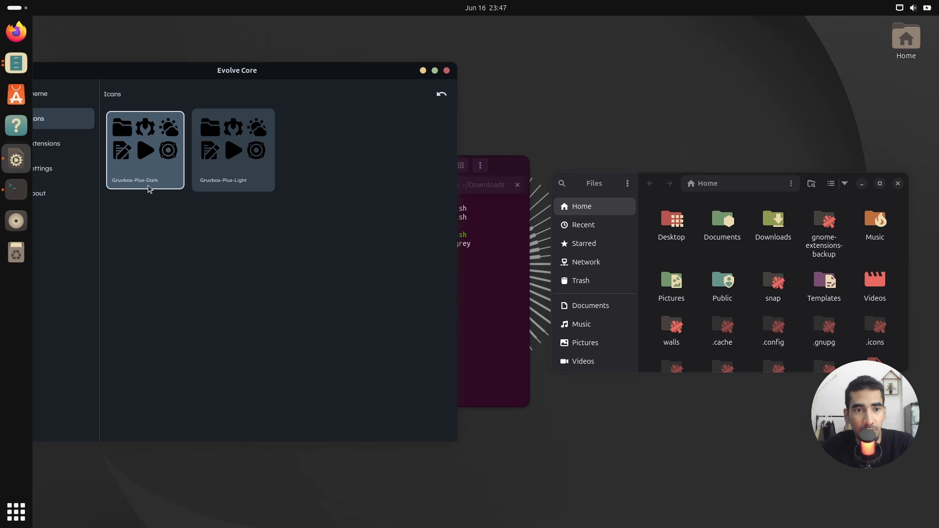
pyautogui.moveTo(265, 71); pyautogui.dragTo(422, 70)
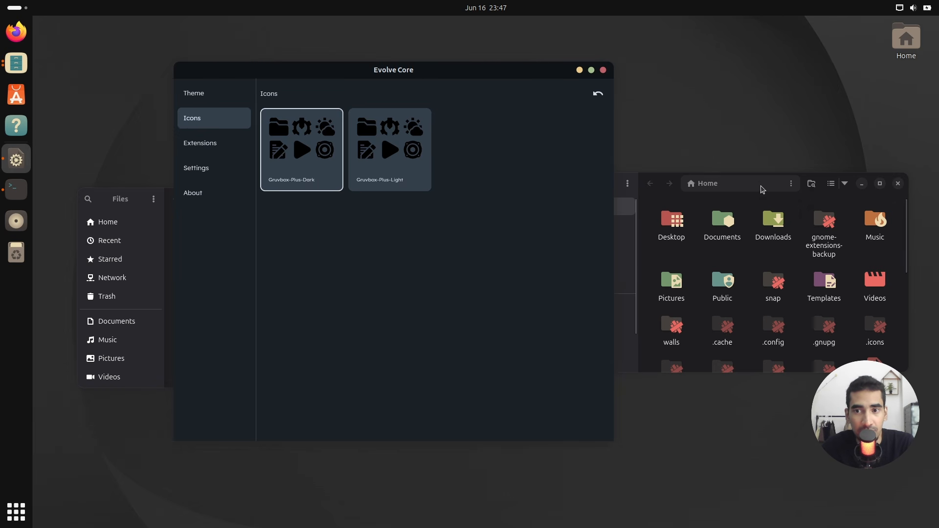
pyautogui.moveTo(758, 186); pyautogui.dragTo(836, 178)
pyautogui.moveTo(343, 71); pyautogui.dragTo(599, 80)
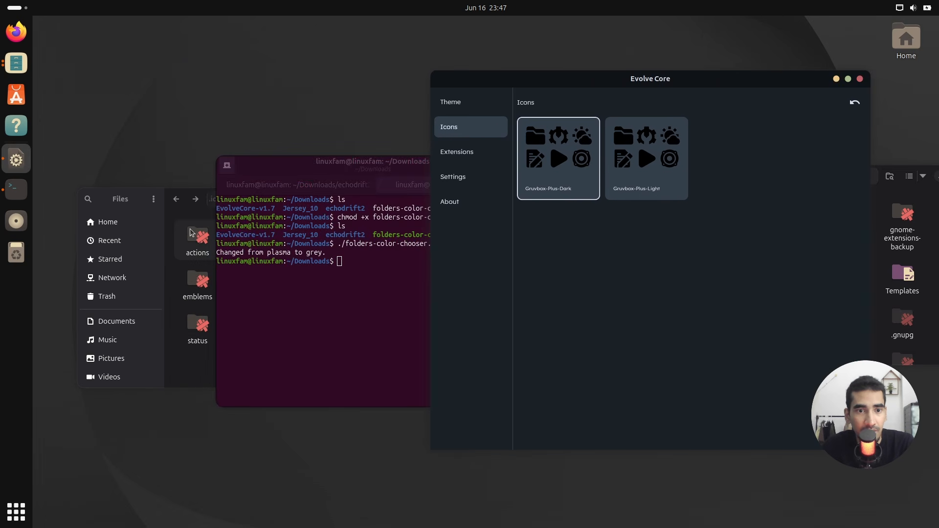
# Step: Inspect the .icons folder in the other Files window and open its Gruvbox-Plus-Dark folder
pyautogui.click(174, 269)
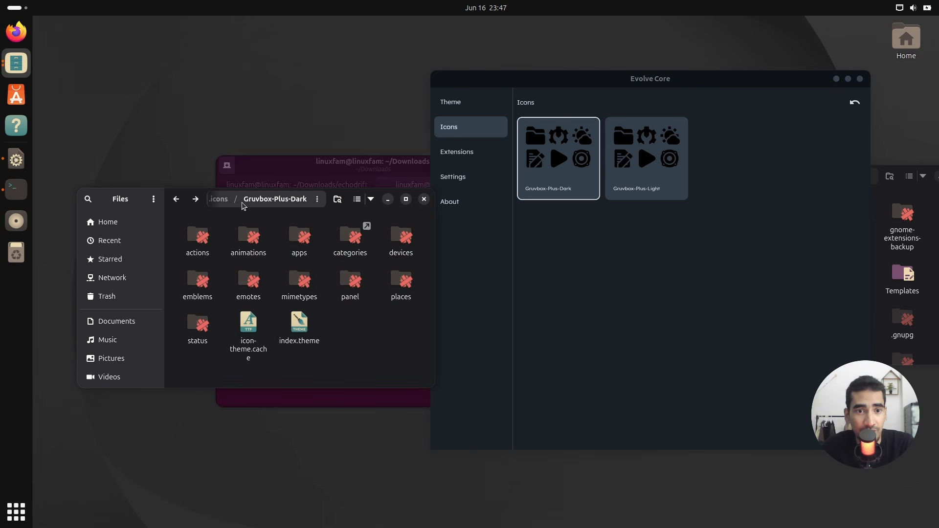
pyautogui.moveTo(193, 206); pyautogui.dragTo(166, 211)
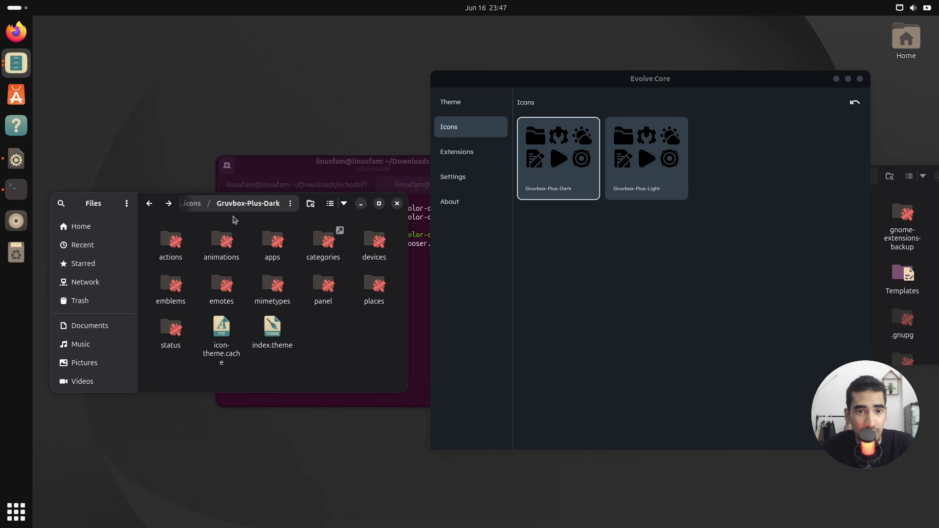
pyautogui.click(235, 211)
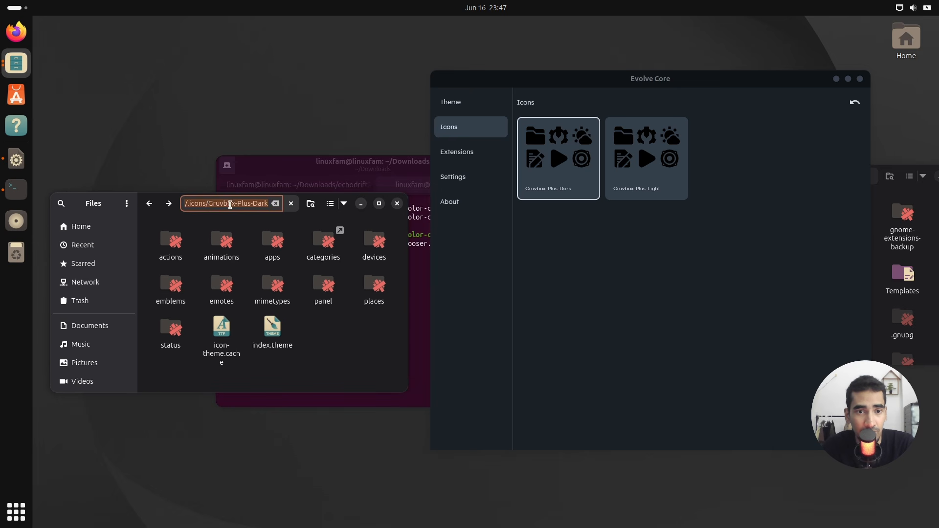
pyautogui.click(150, 204)
pyautogui.click(249, 294)
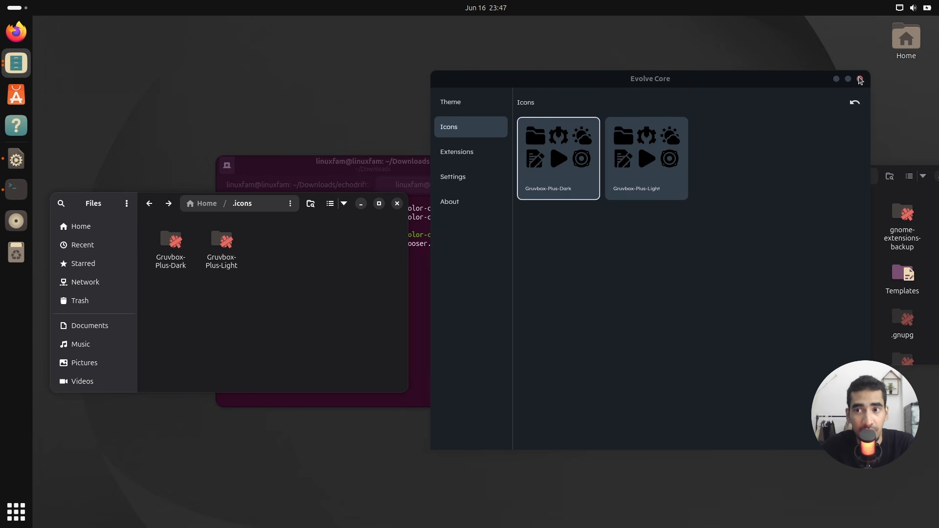
pyautogui.moveTo(667, 84); pyautogui.dragTo(511, 339)
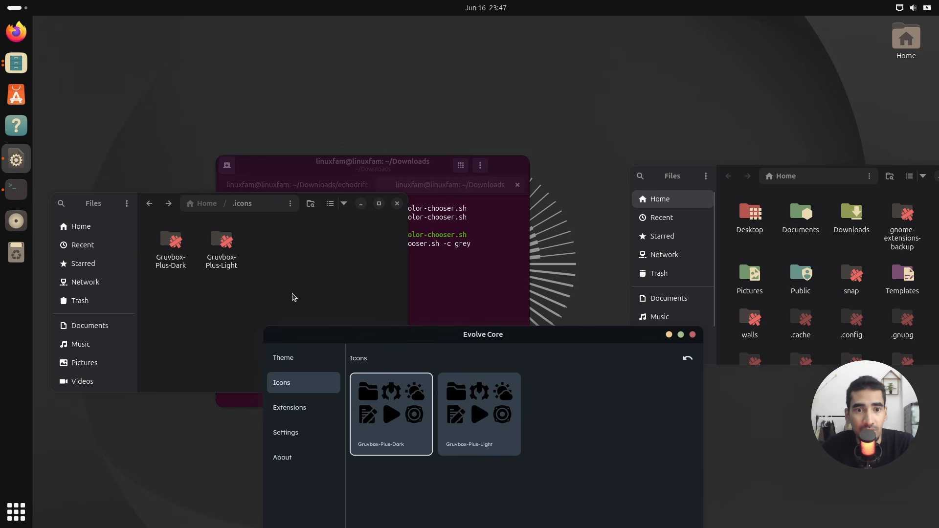
pyautogui.doubleClick(185, 269)
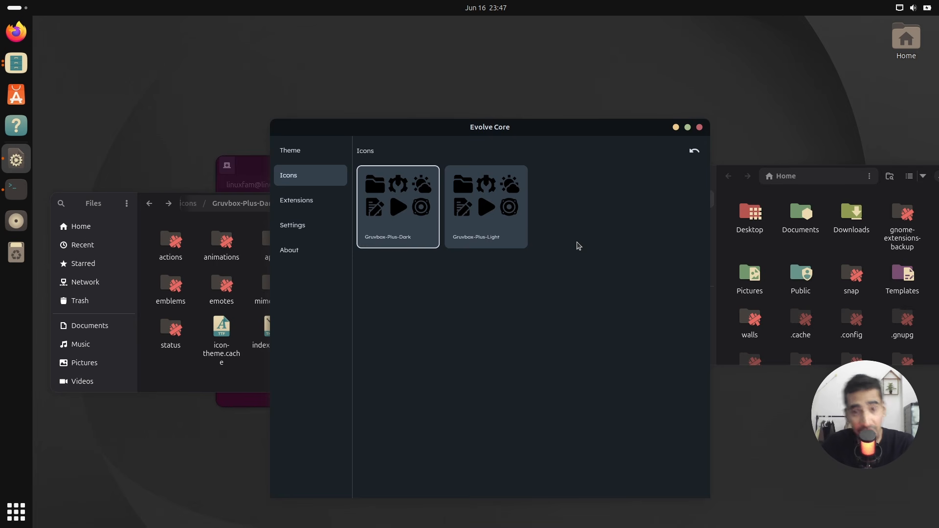
# Step: In Tweaks, switch the Appearance icon theme to Yaru-olive-dark and back to Gruvbox-Plus-Dark
pyautogui.click(398, 223)
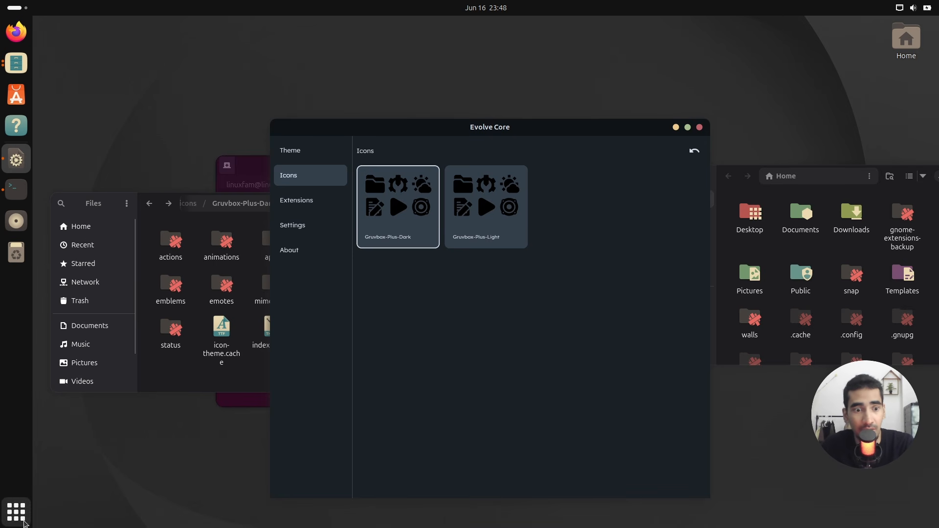
pyautogui.click(24, 523)
pyautogui.write('tweak')
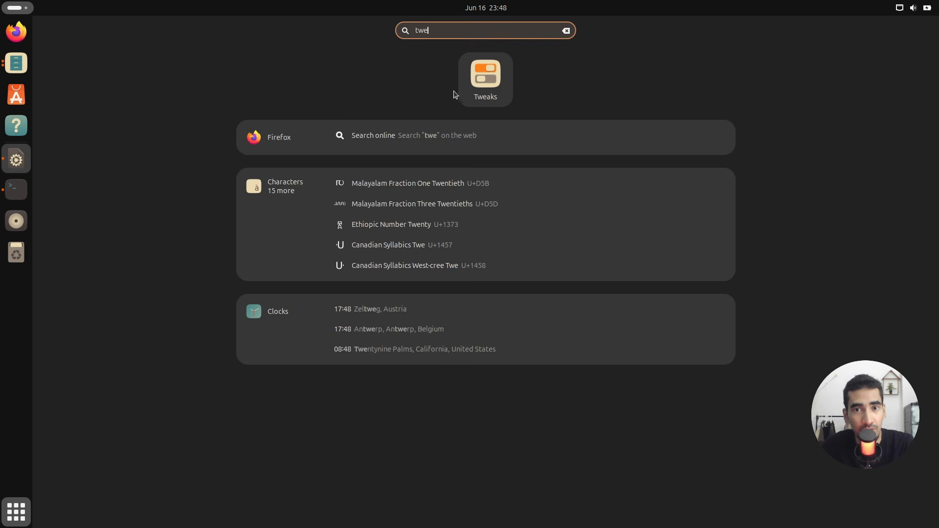
pyautogui.click(470, 79)
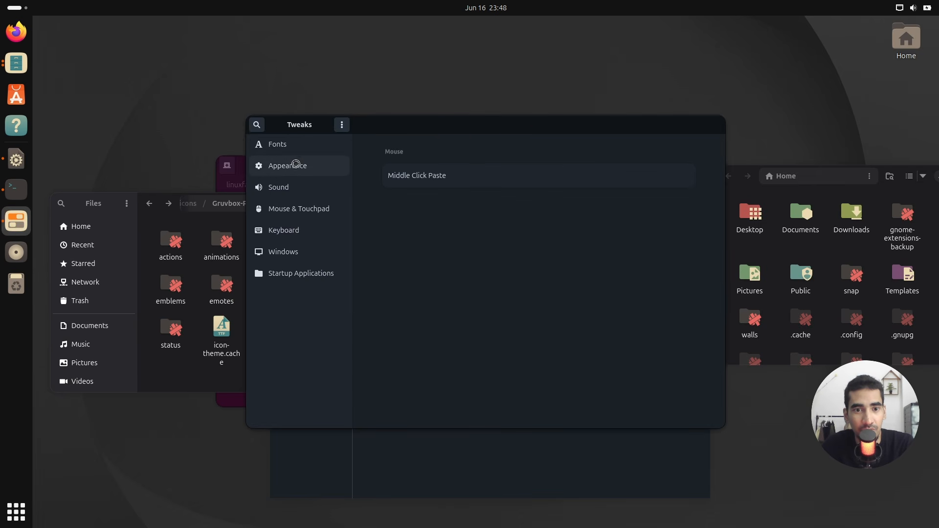
pyautogui.click(297, 162)
pyautogui.click(681, 202)
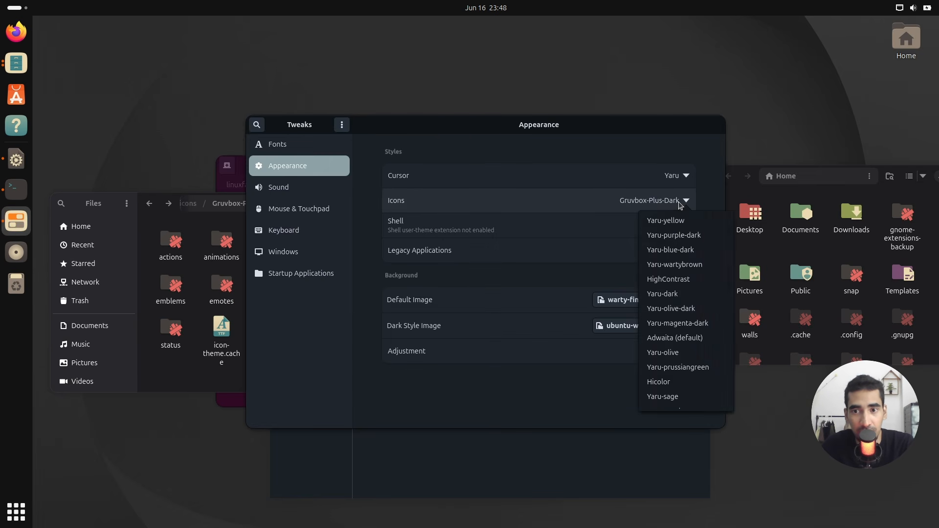
pyautogui.click(690, 309)
pyautogui.click(663, 211)
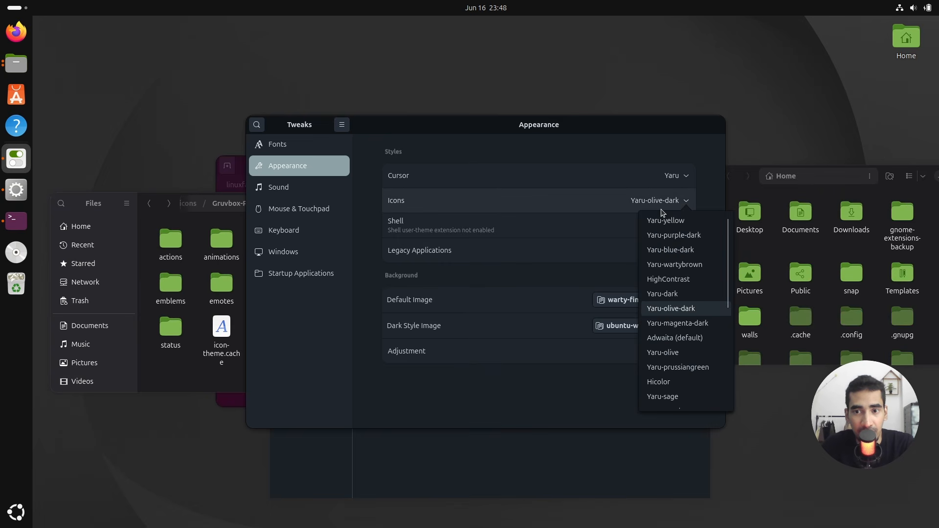
pyautogui.scroll(-3, 666, 313)
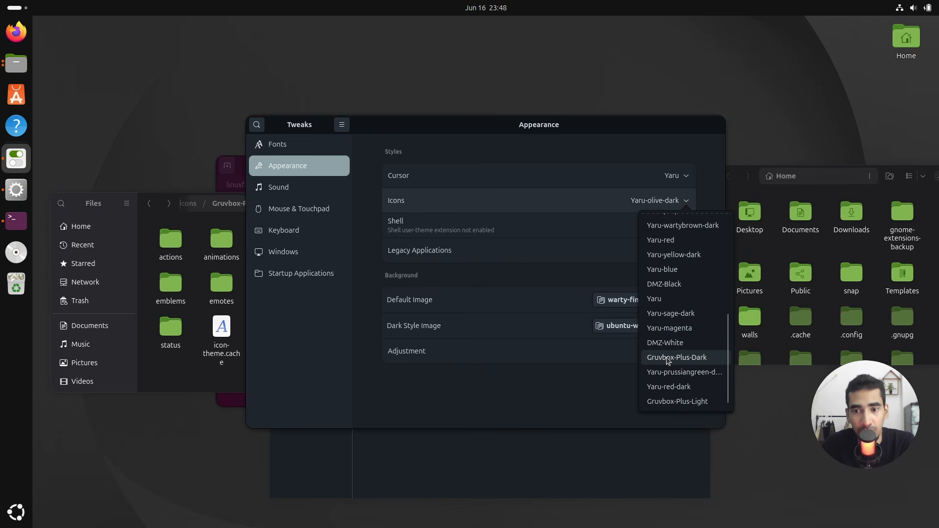
pyautogui.click(668, 361)
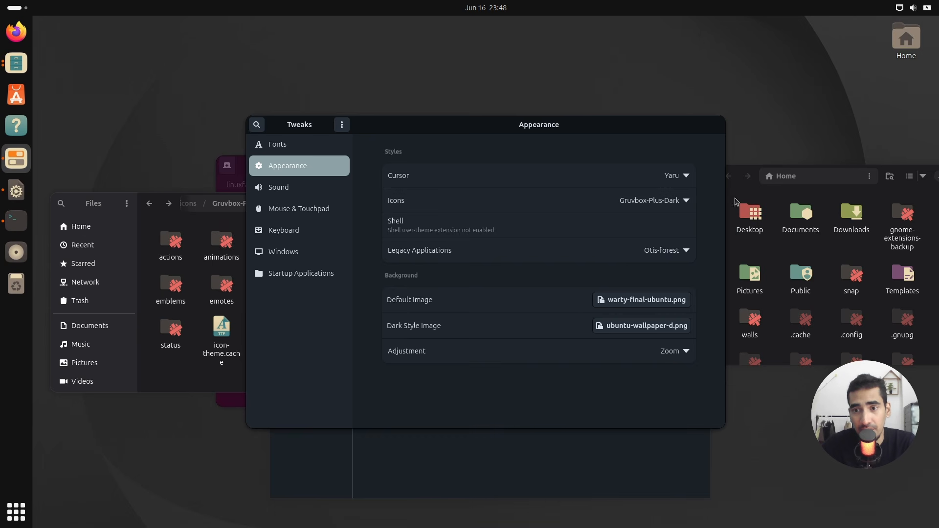
# Step: Close Tweaks and the terminal window, and minimize Evolve Core
pyautogui.moveTo(614, 125); pyautogui.dragTo(387, 209)
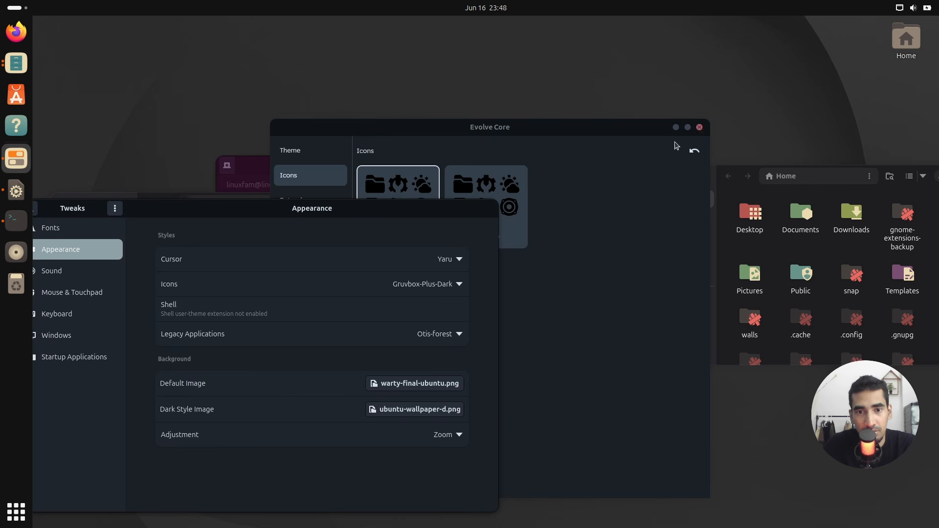
pyautogui.click(492, 210)
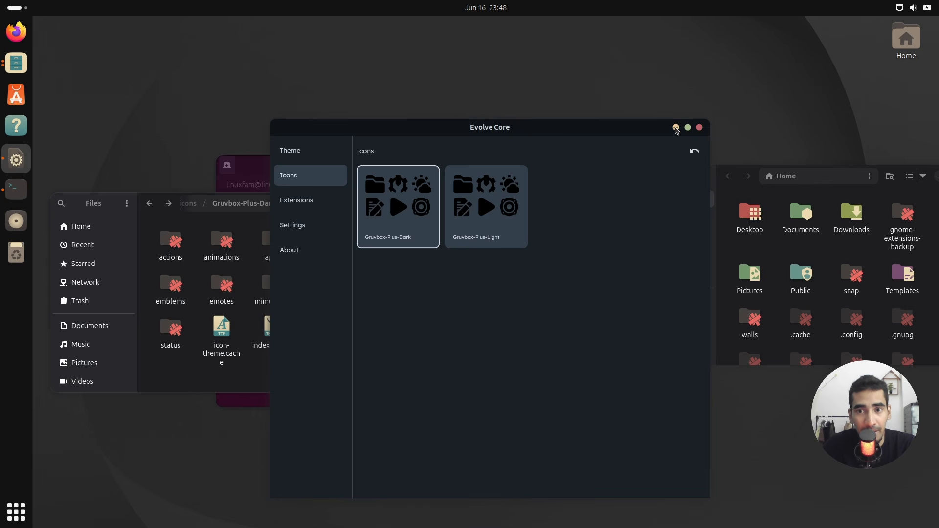
pyautogui.click(675, 127)
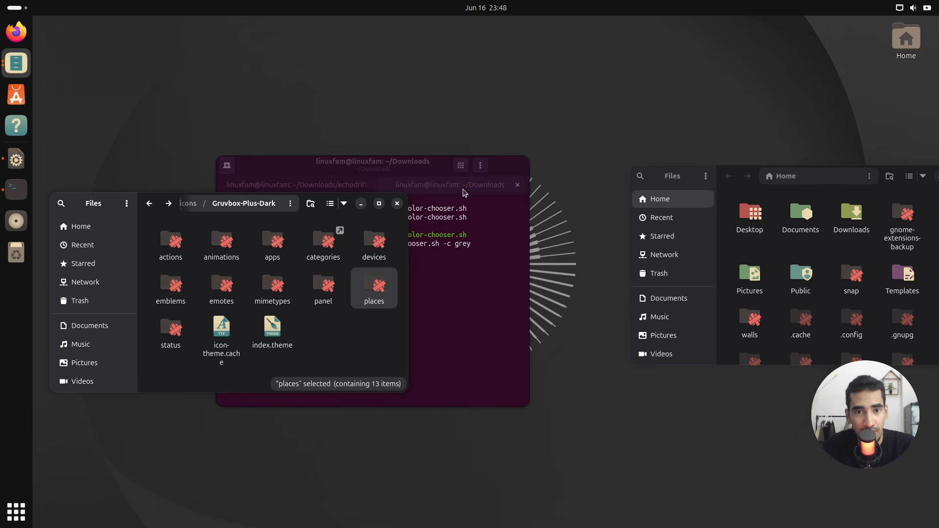
pyautogui.click(516, 170)
pyautogui.click(520, 166)
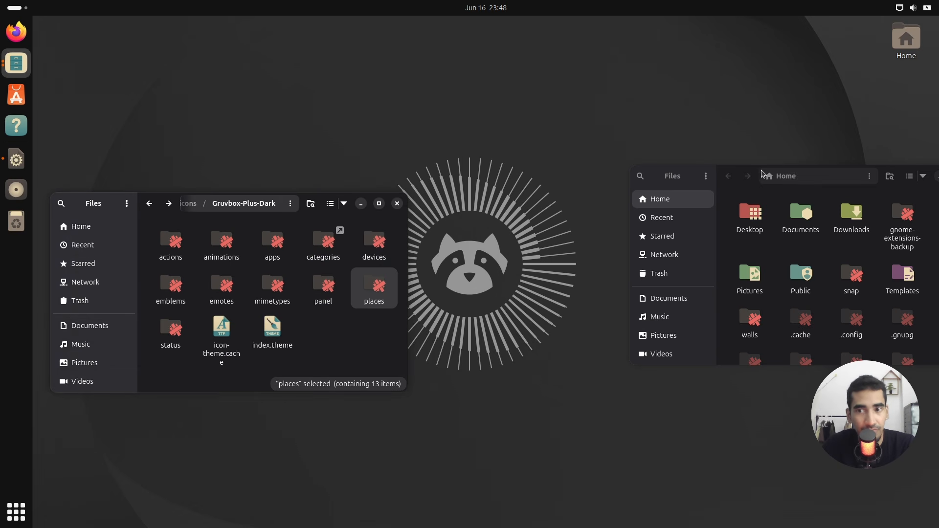
# Step: Replace both open Files windows with a fresh one showing Home, and bring Evolve Core back to the front
pyautogui.moveTo(809, 181); pyautogui.dragTo(573, 166)
pyautogui.click(744, 162)
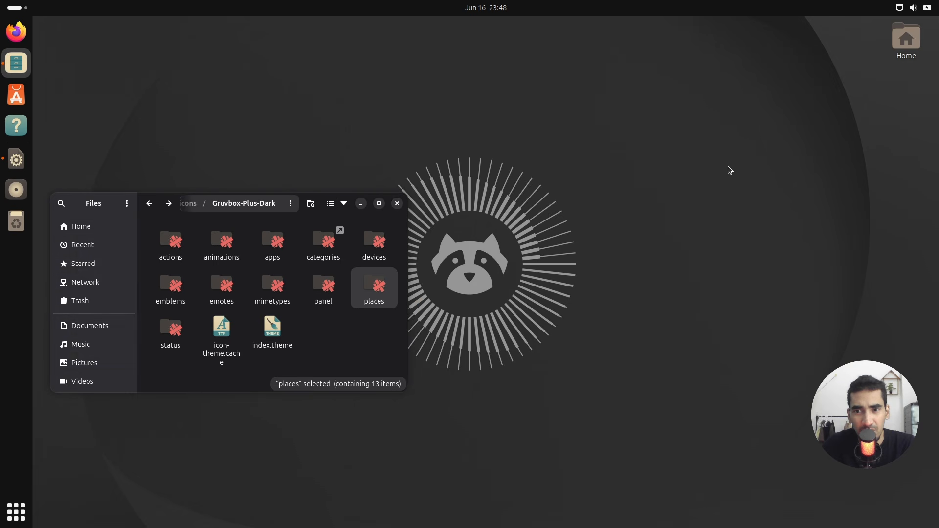
pyautogui.click(397, 203)
pyautogui.click(16, 62)
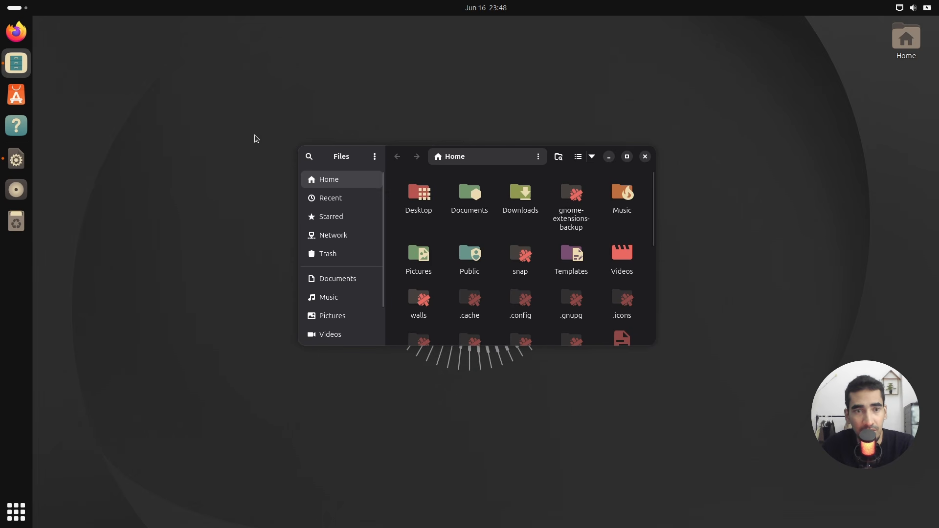
pyautogui.click(16, 160)
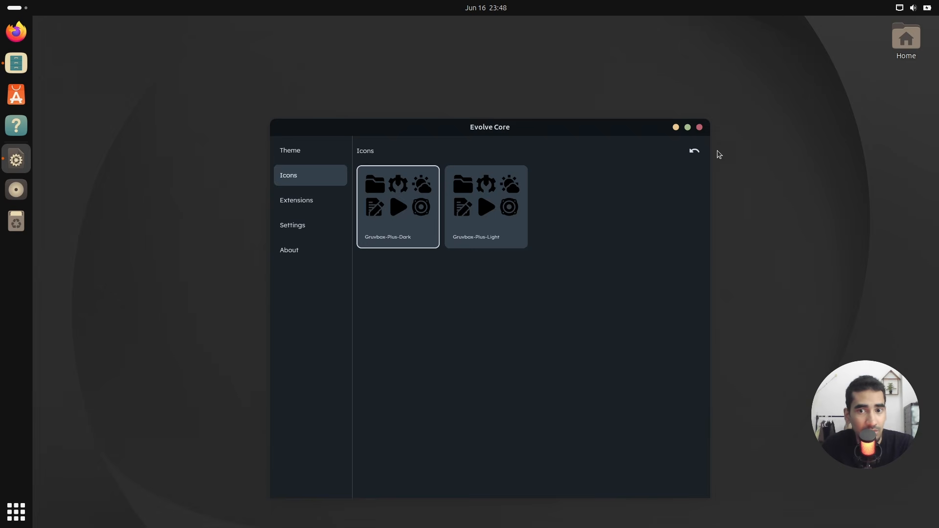
# Step: Close Evolve Core and the remaining open window, and restart the system
pyautogui.click(699, 128)
pyautogui.click(645, 156)
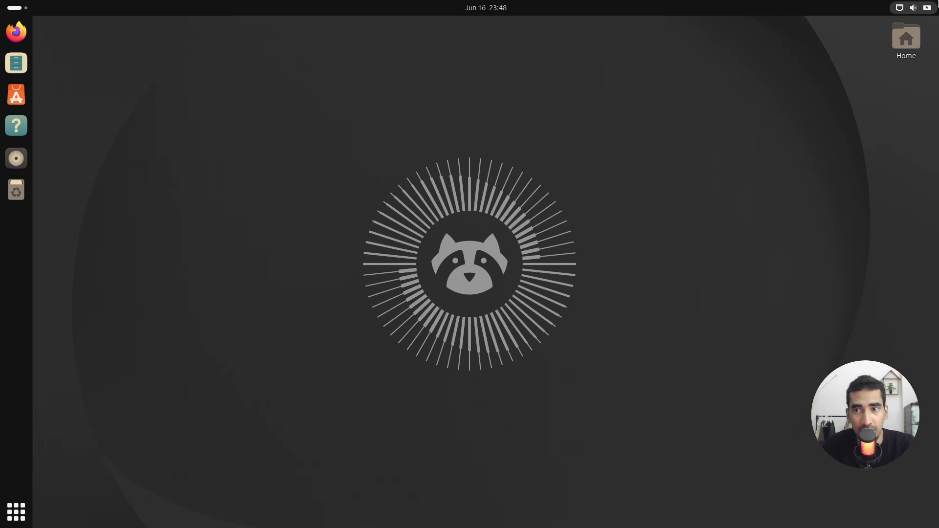
pyautogui.click(913, 8)
pyautogui.click(917, 38)
pyautogui.click(790, 112)
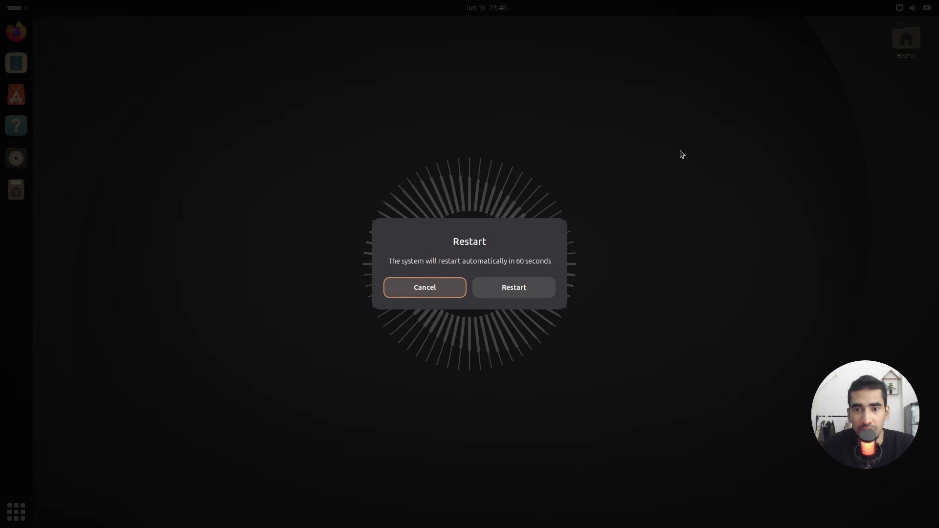
pyautogui.click(511, 292)
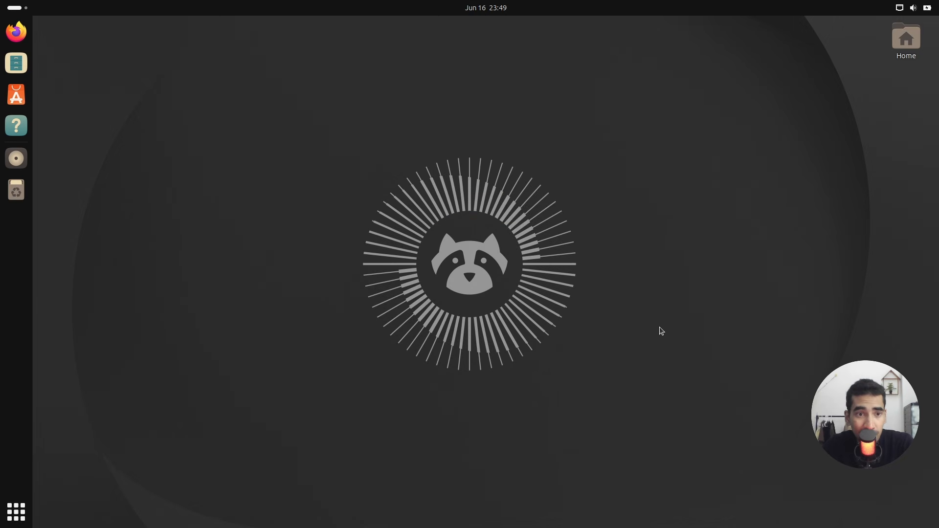
# Step: Open a Files window showing Home and place it to the right of the wallpaper logo
pyautogui.click(16, 62)
pyautogui.moveTo(547, 182); pyautogui.dragTo(359, 198)
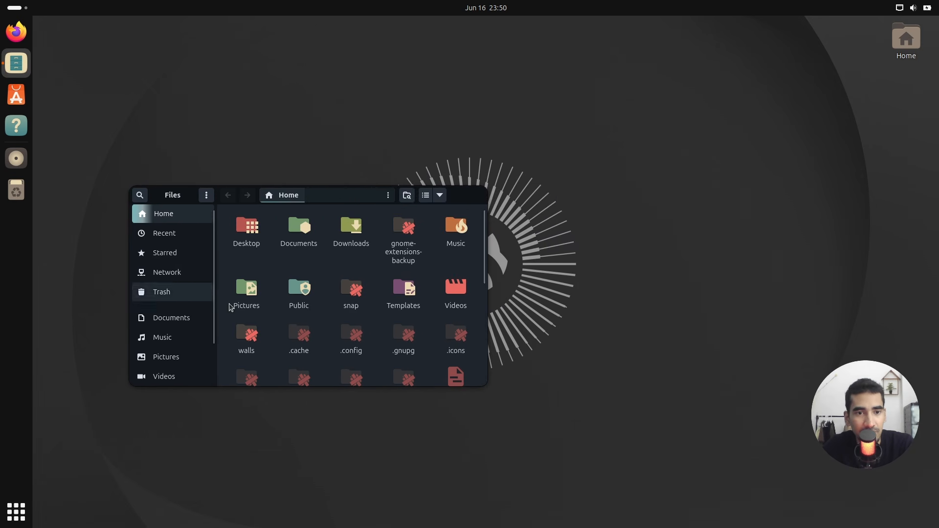
pyautogui.moveTo(355, 195); pyautogui.dragTo(285, 281)
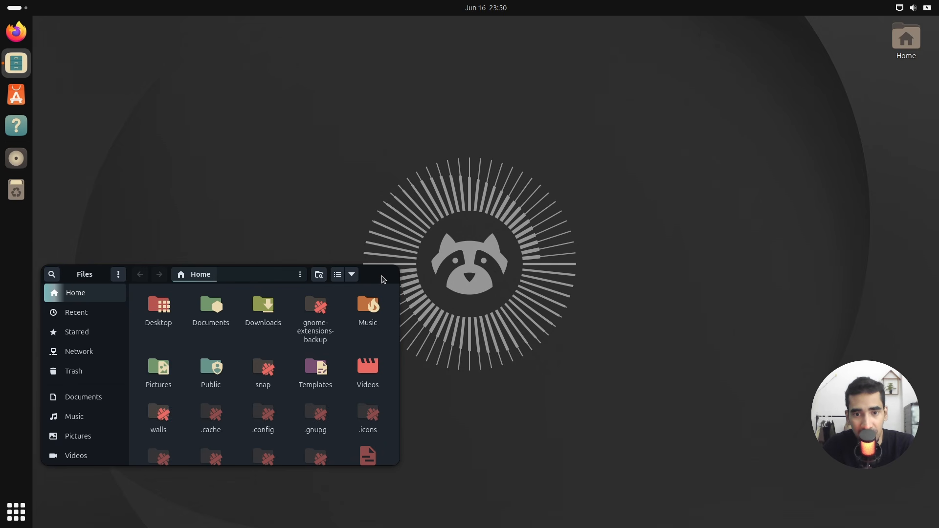
pyautogui.moveTo(281, 279); pyautogui.dragTo(768, 220)
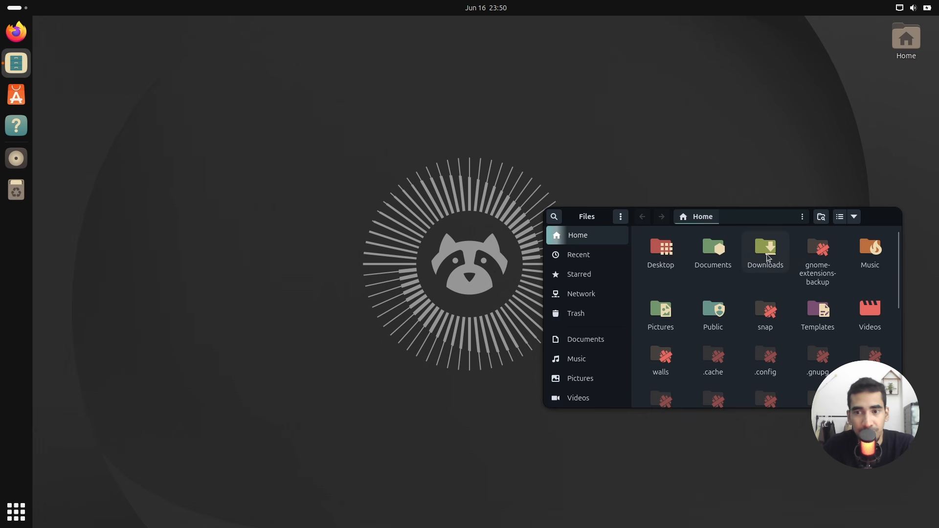
# Step: Check the contents of the .icons folder in Home and return to Home
pyautogui.scroll(-1, 793, 343)
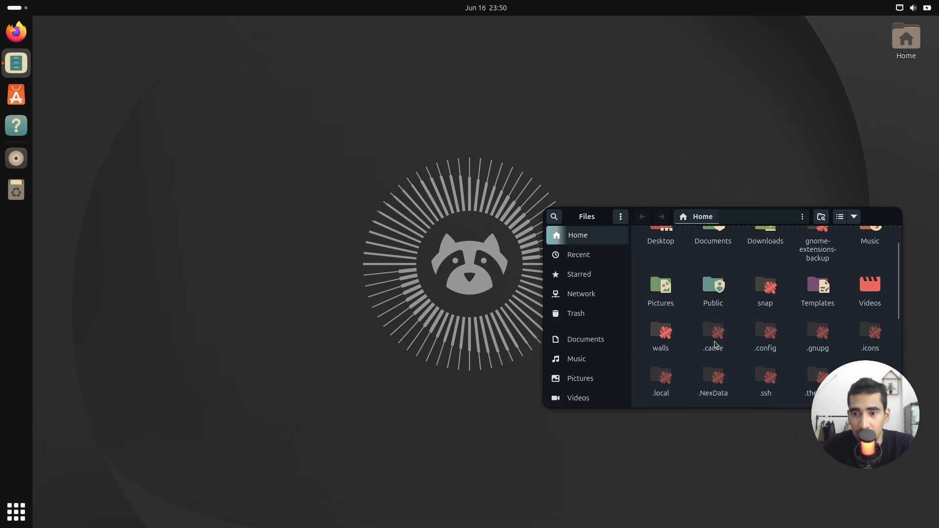
pyautogui.scroll(-2, 760, 338)
pyautogui.doubleClick(874, 313)
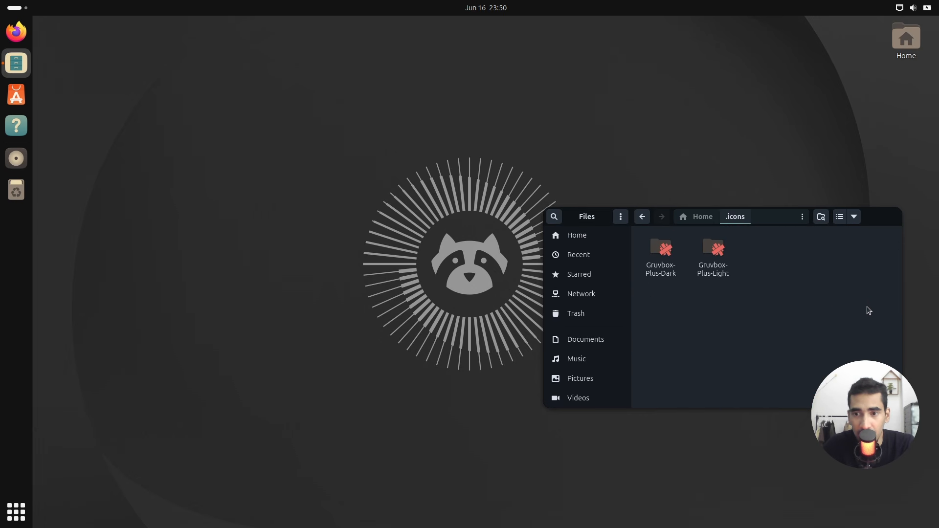
pyautogui.click(642, 216)
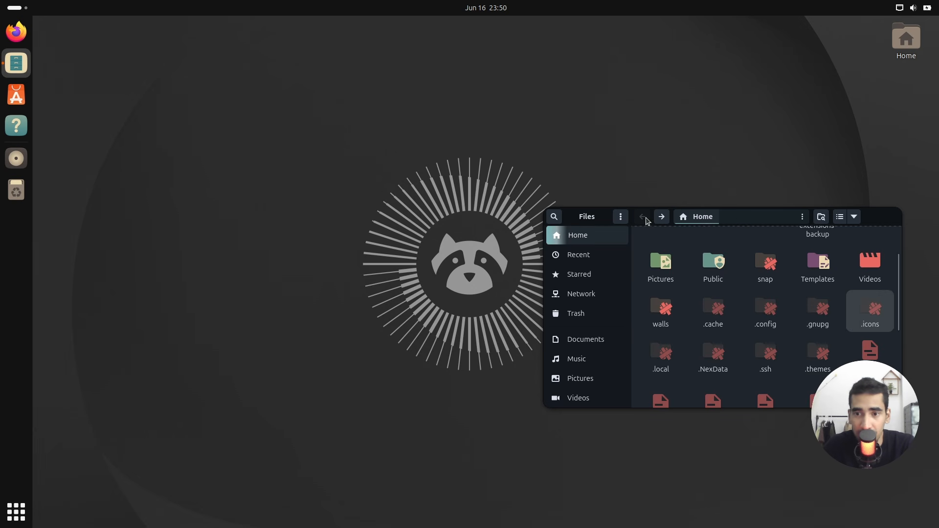
# Step: Open gtk.css from the gtk-4.0 folder of the Otis-forest theme in .themes
pyautogui.doubleClick(818, 356)
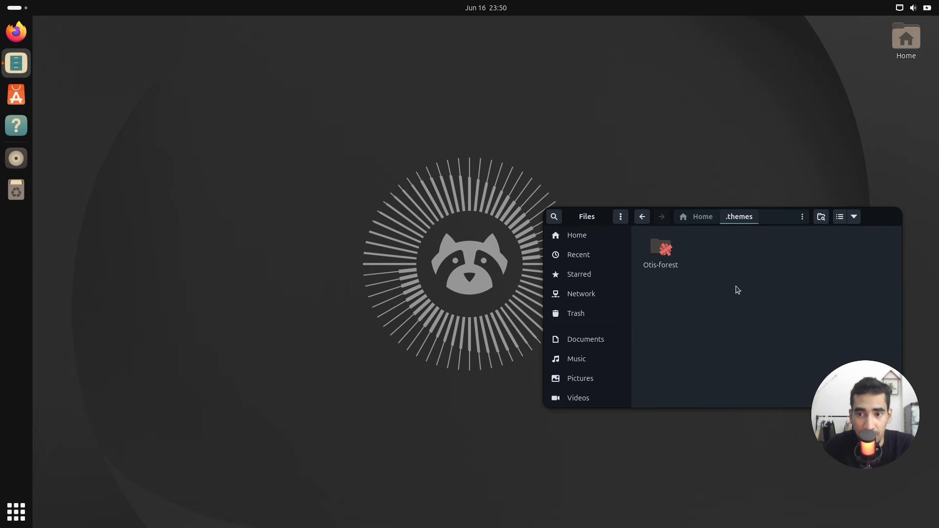
pyautogui.doubleClick(661, 253)
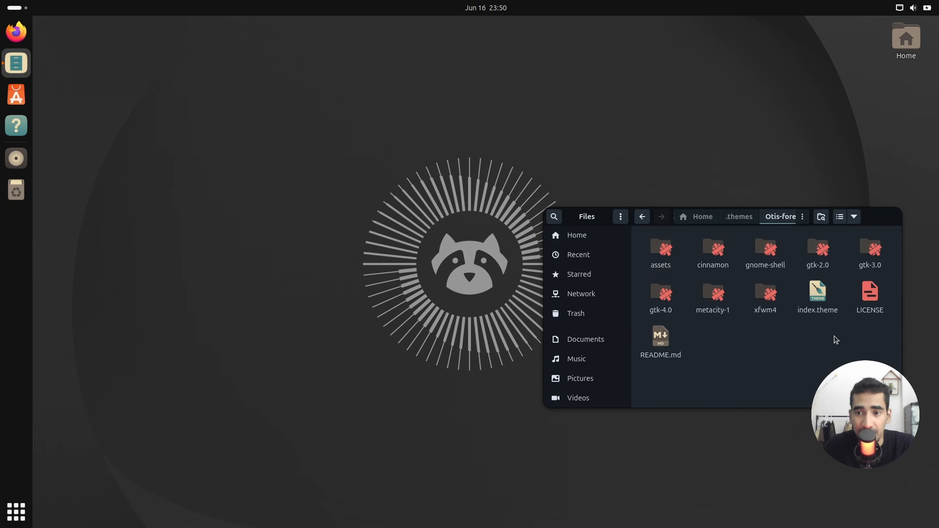
pyautogui.doubleClick(663, 298)
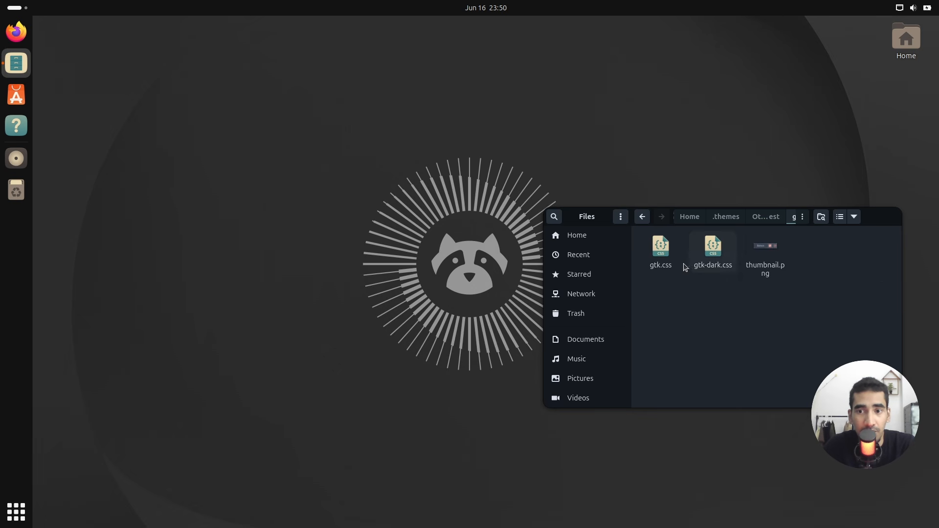
pyautogui.doubleClick(655, 256)
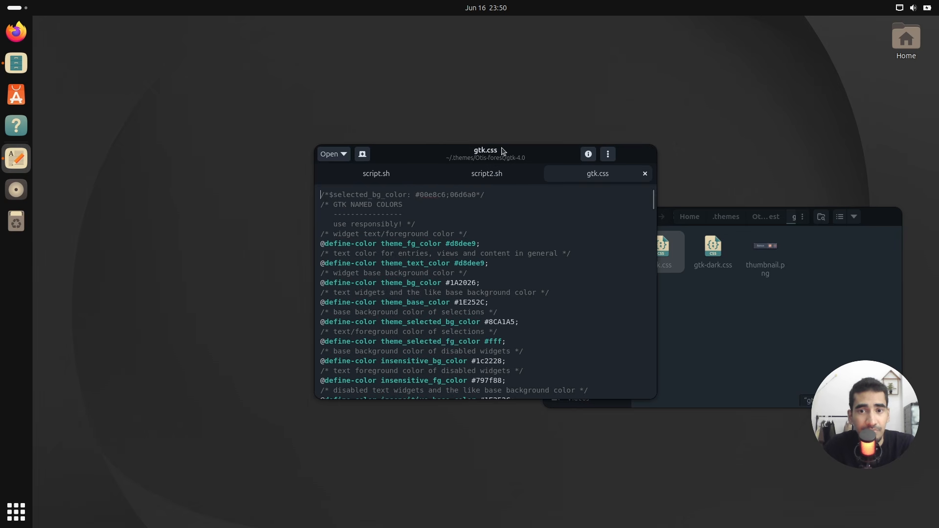
# Step: Close the script.sh and script2.sh documents, leaving gtk.css, and place the taller editor window beside Files
pyautogui.click(424, 174)
pyautogui.click(424, 174)
pyautogui.moveTo(443, 153); pyautogui.dragTo(295, 149)
pyautogui.scroll(3, 414, 233)
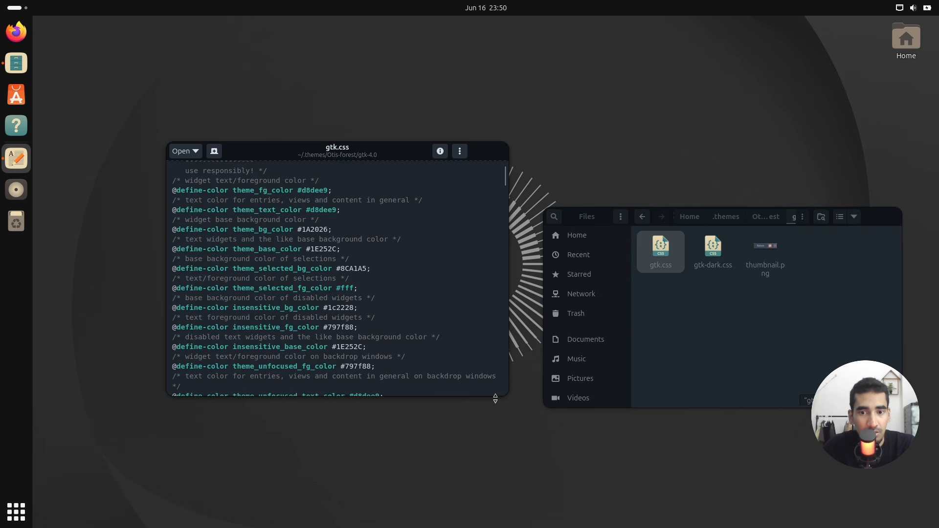
pyautogui.moveTo(495, 399); pyautogui.dragTo(490, 504)
# Step: Search gtk.css for "close" and find the windowcontrols button rules with the transparent color
pyautogui.hotkey('ctrl', 'f')
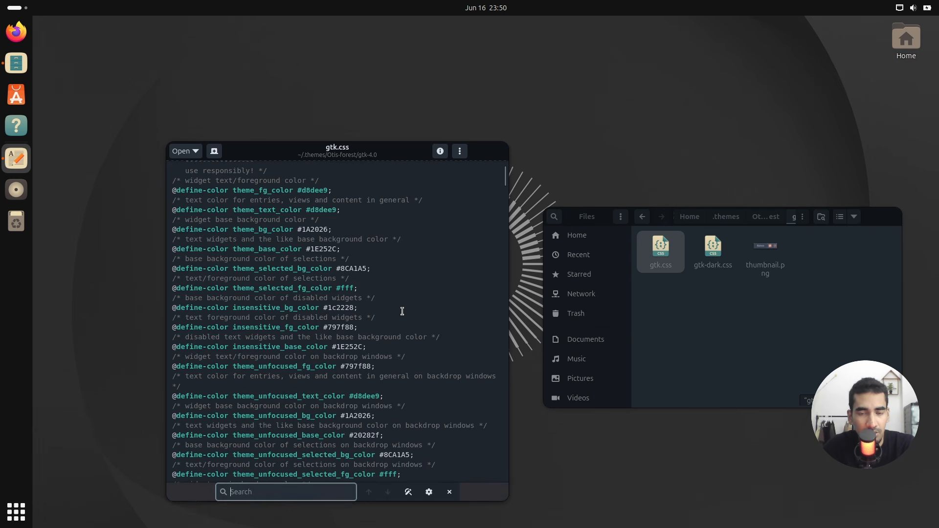
pyautogui.moveTo(399, 150); pyautogui.dragTo(379, 103)
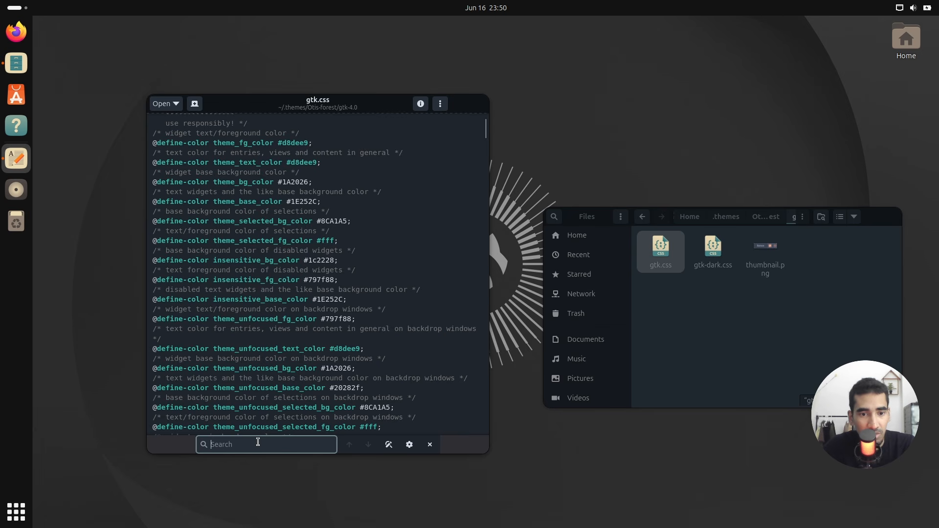
pyautogui.write('close')
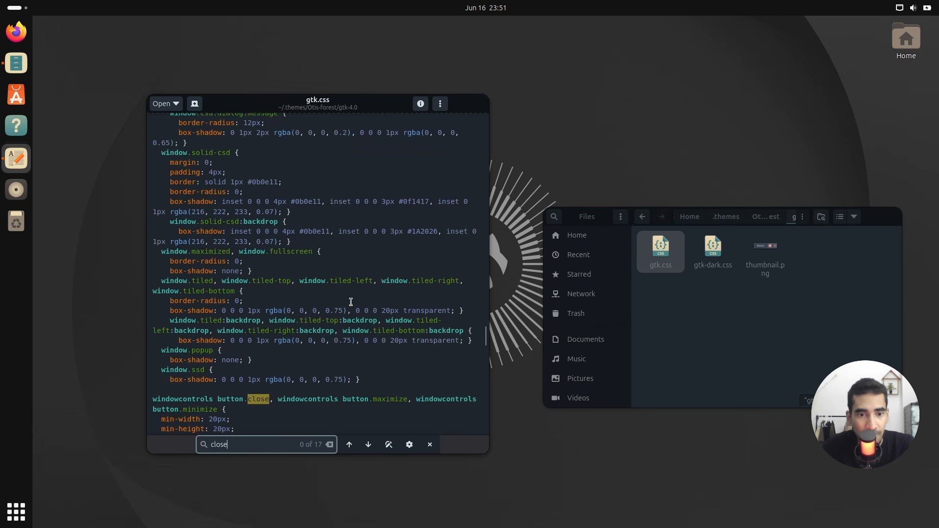
pyautogui.scroll(-5, 351, 302)
pyautogui.scroll(-1, 350, 303)
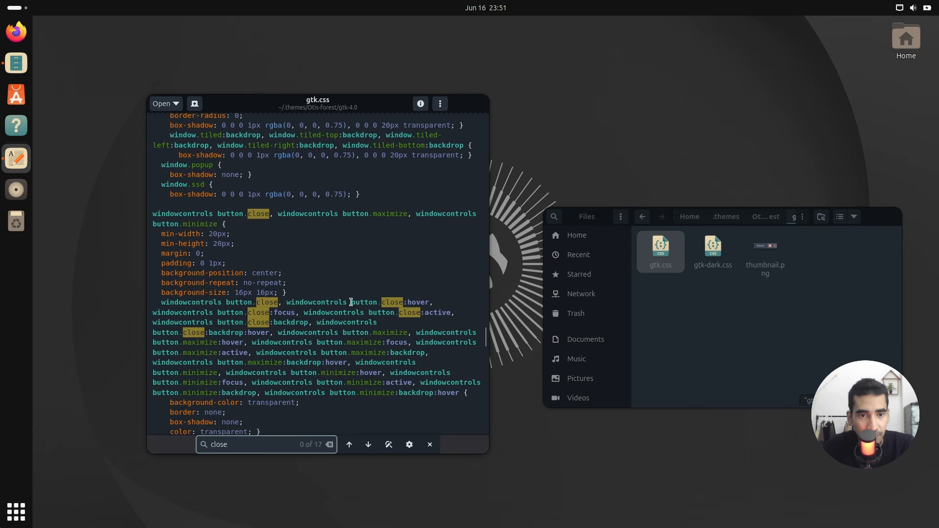
pyautogui.scroll(-2, 351, 302)
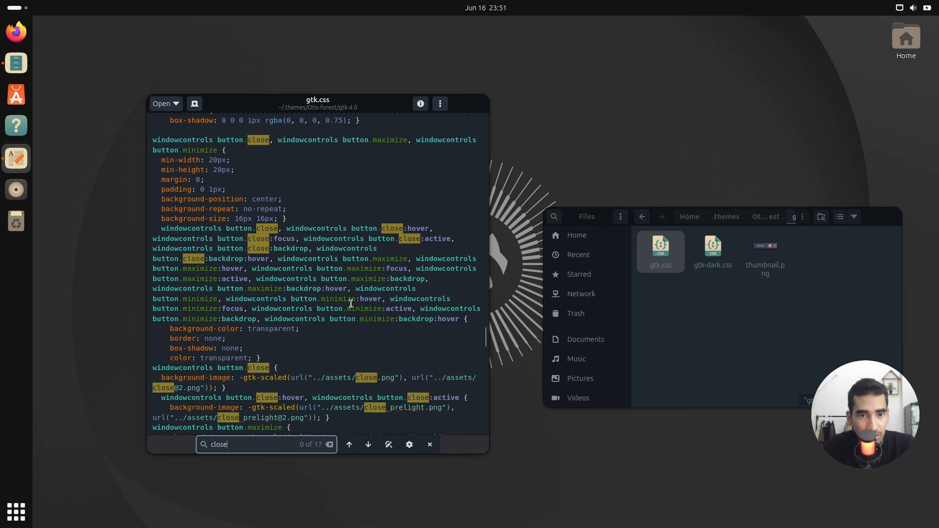
pyautogui.scroll(-1, 350, 303)
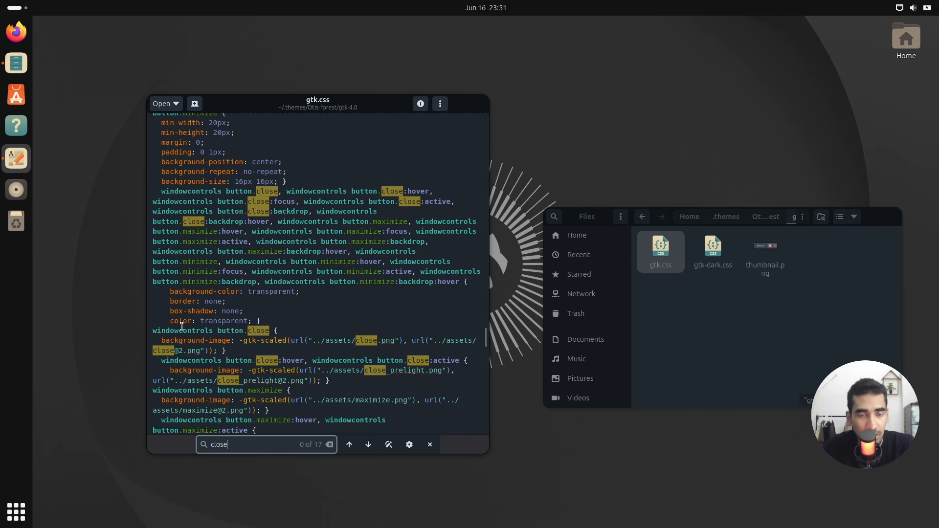
# Step: Set the color of the windowcontrols close, maximize and minimize button rule to #ffffff and save gtk.css
pyautogui.doubleClick(247, 320)
pyautogui.write('#fff')
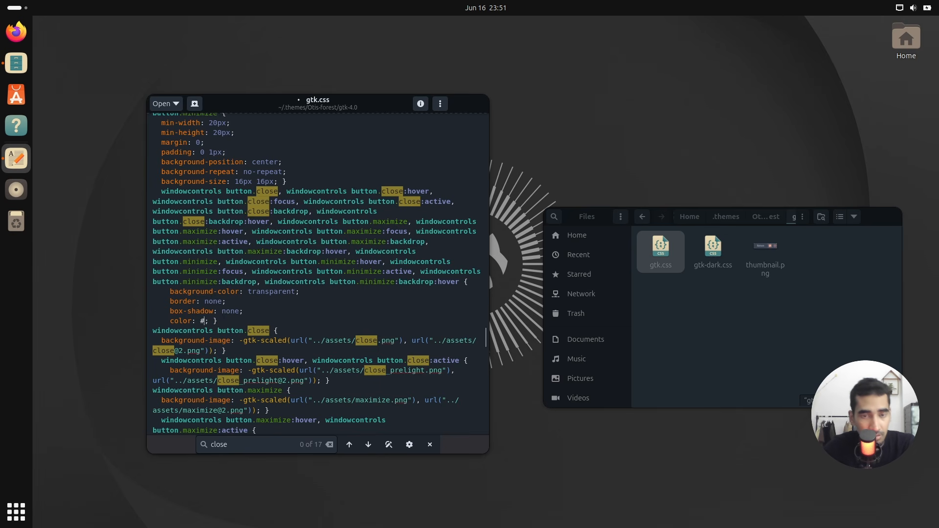
pyautogui.write('fff')
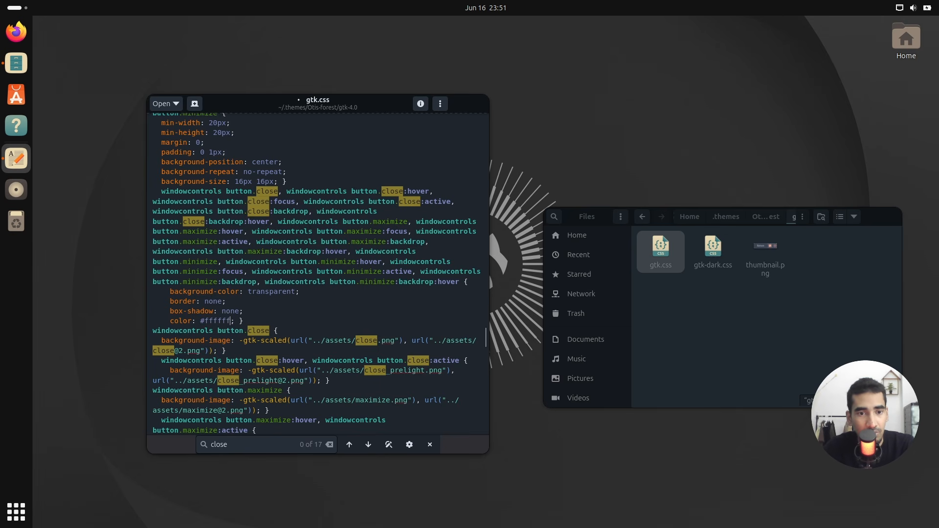
pyautogui.doubleClick(222, 322)
pyautogui.click(223, 321)
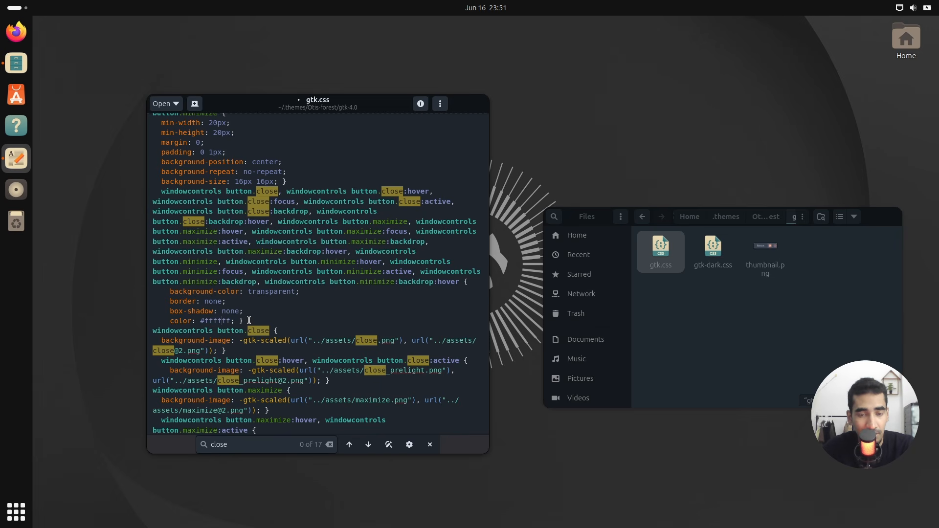
pyautogui.hotkey('ctrl', 's')
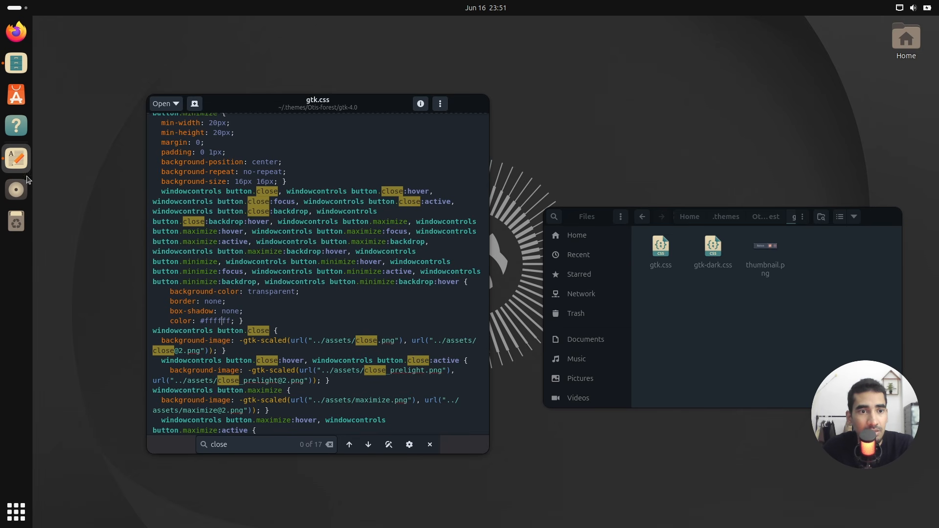
# Step: Launch Calculator to check its window close button, and close it
pyautogui.click(10, 522)
pyautogui.write('cal')
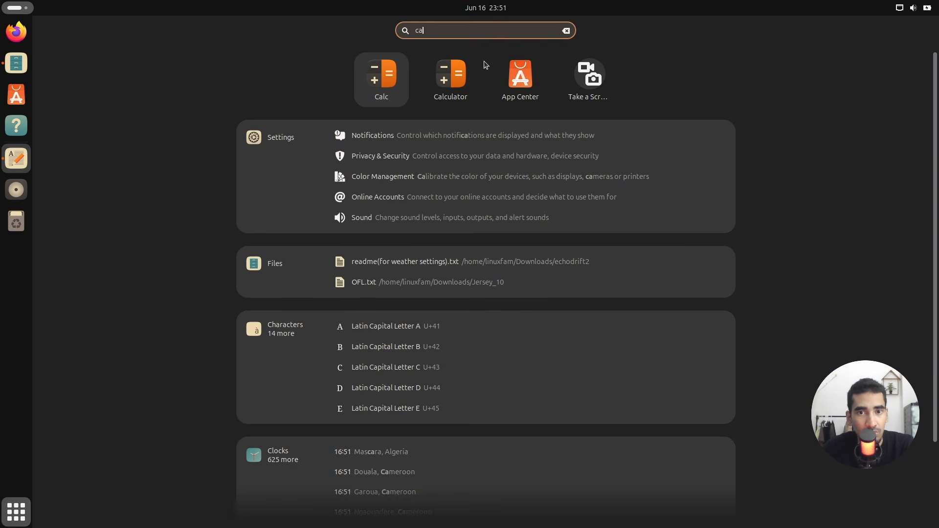
pyautogui.click(450, 80)
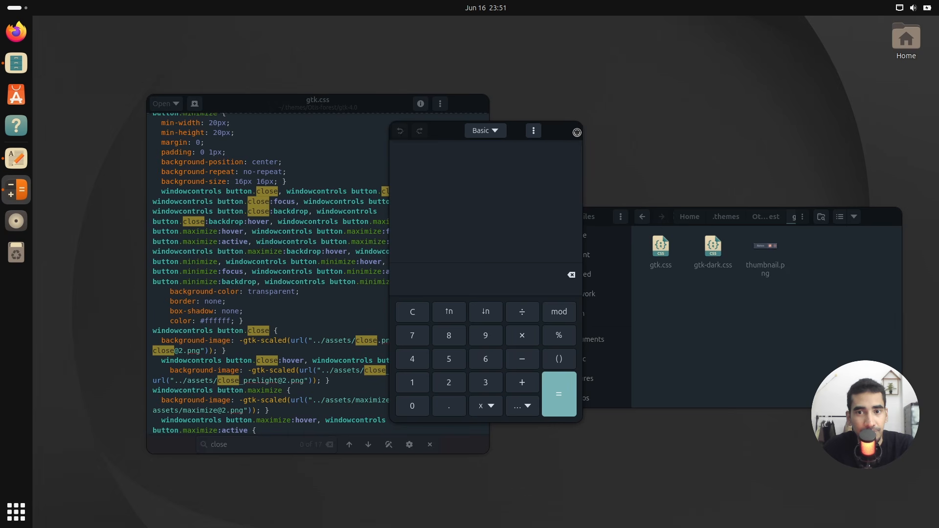
pyautogui.click(576, 131)
# Step: Launch evolvecore from the Evolve Core folder in Downloads and move its window beside the editor
pyautogui.click(695, 279)
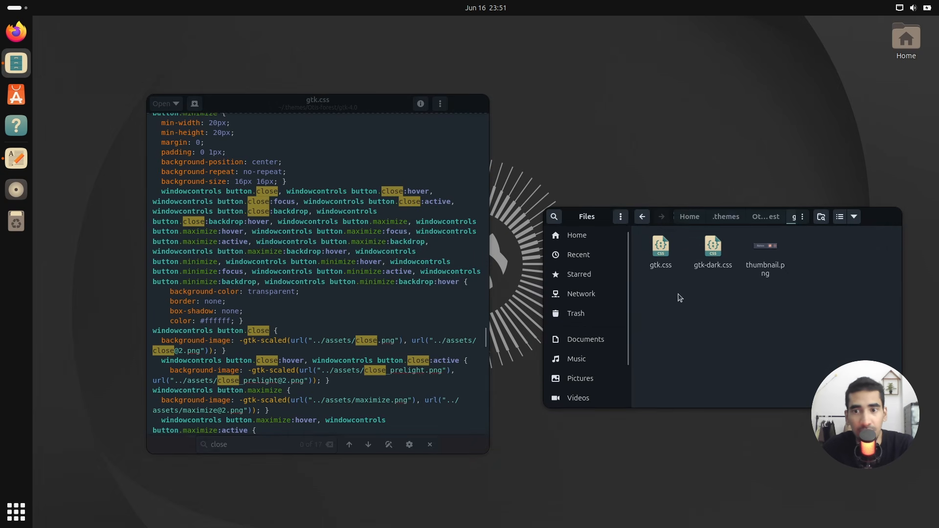
pyautogui.click(599, 239)
pyautogui.scroll(5, 792, 306)
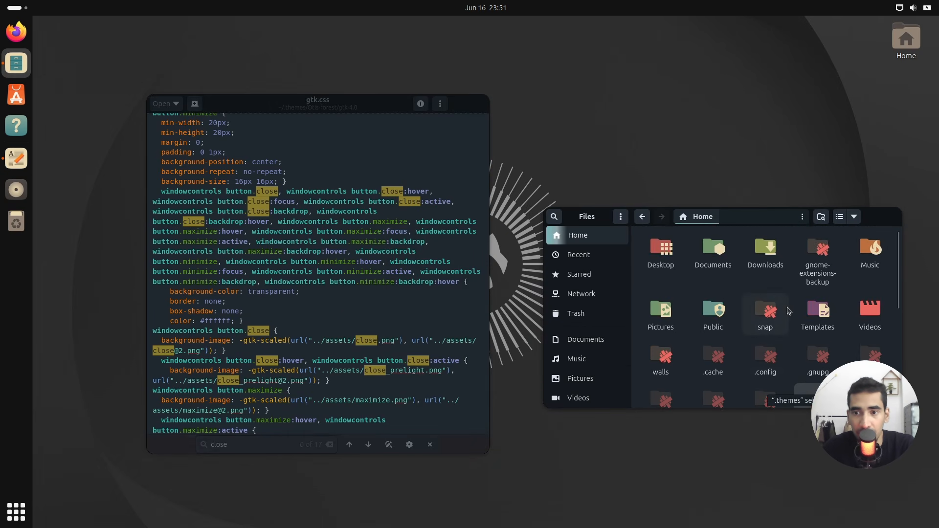
pyautogui.doubleClick(765, 250)
pyautogui.doubleClick(765, 249)
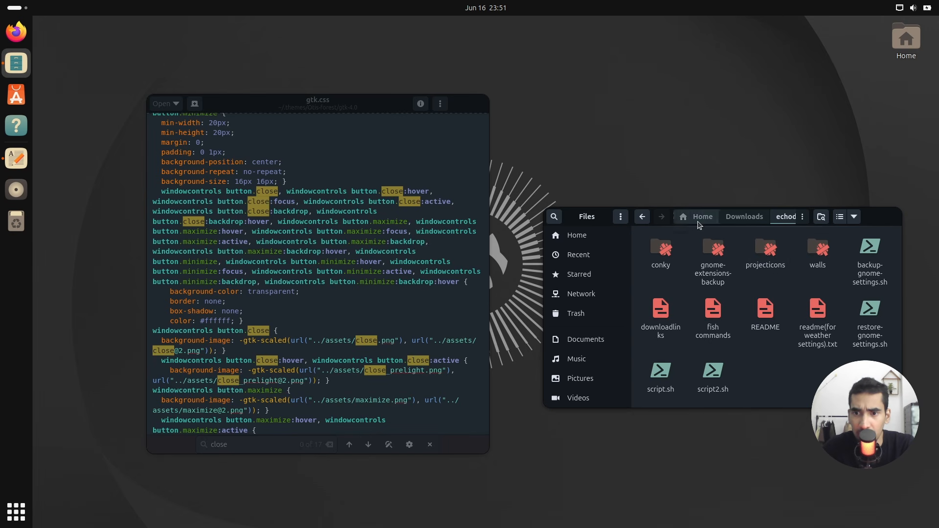
pyautogui.click(748, 218)
pyautogui.doubleClick(710, 268)
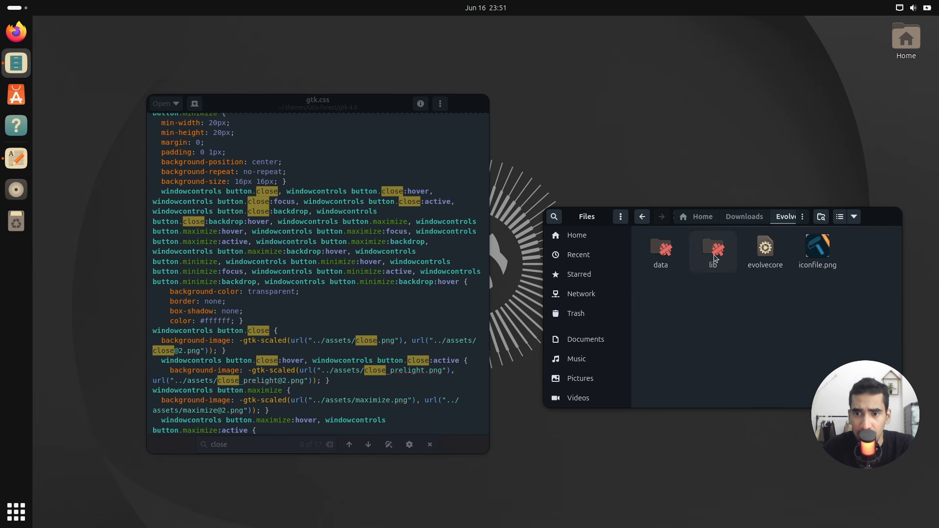
pyautogui.doubleClick(765, 249)
pyautogui.moveTo(495, 99); pyautogui.dragTo(748, 112)
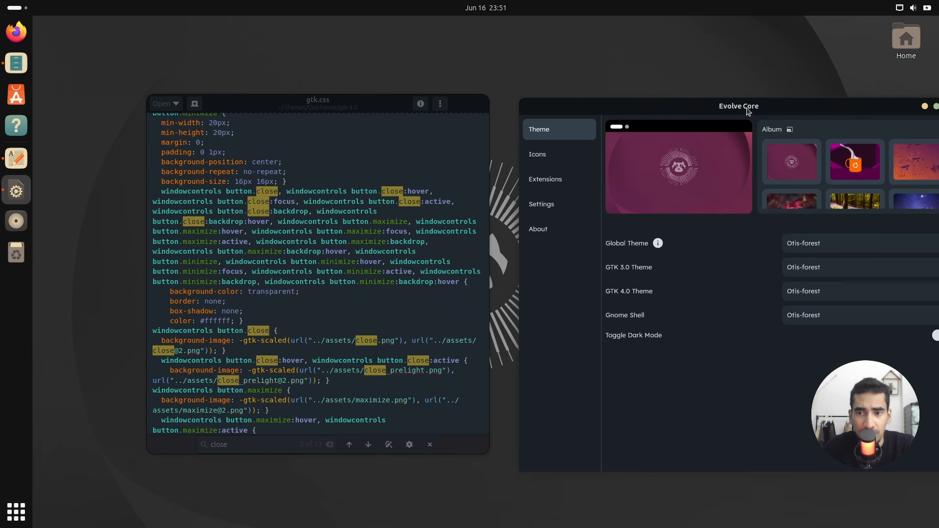
# Step: Apply Yaru as the Global Theme and move the Evolve Core window fully into view
pyautogui.click(840, 243)
pyautogui.click(891, 263)
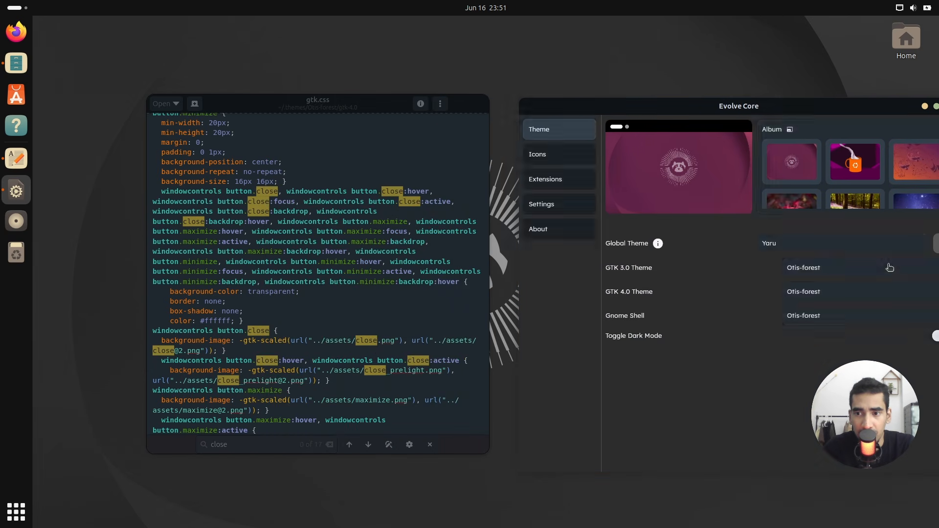
pyautogui.moveTo(841, 109); pyautogui.dragTo(718, 98)
pyautogui.click(821, 234)
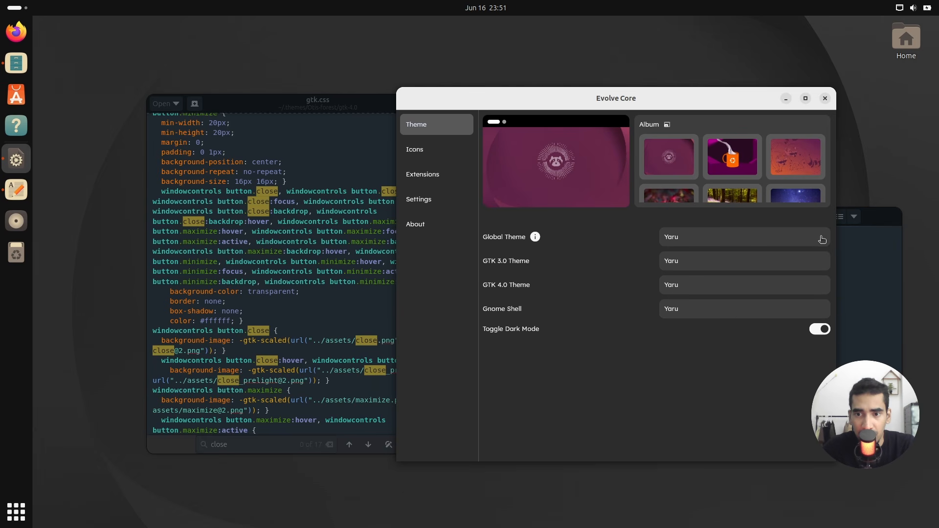
# Step: Apply Otis-forest as the Global Theme again and shift the Evolve Core window aside
pyautogui.click(715, 240)
pyautogui.click(785, 244)
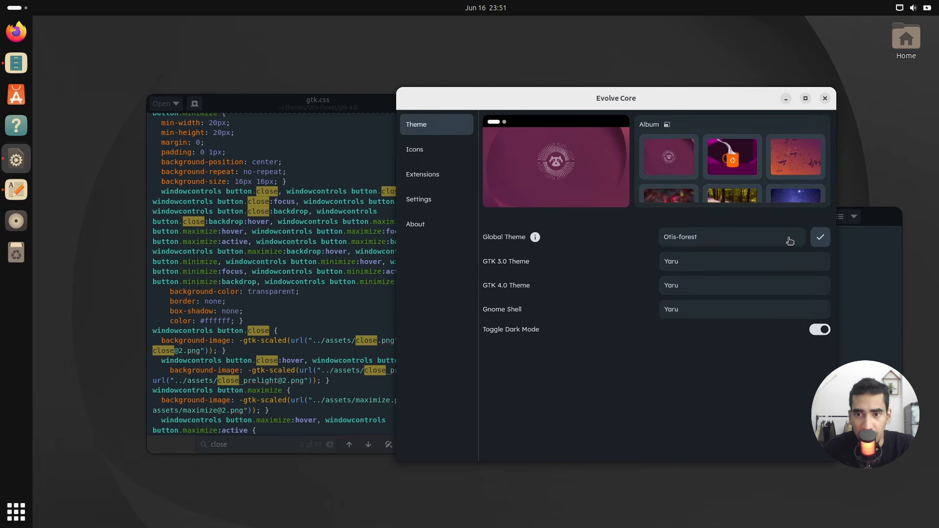
pyautogui.click(818, 236)
pyautogui.moveTo(681, 92); pyautogui.dragTo(811, 92)
# Step: Launch Calculator over the editor to check its window buttons under the reapplied Otis-forest theme, and close it
pyautogui.click(16, 511)
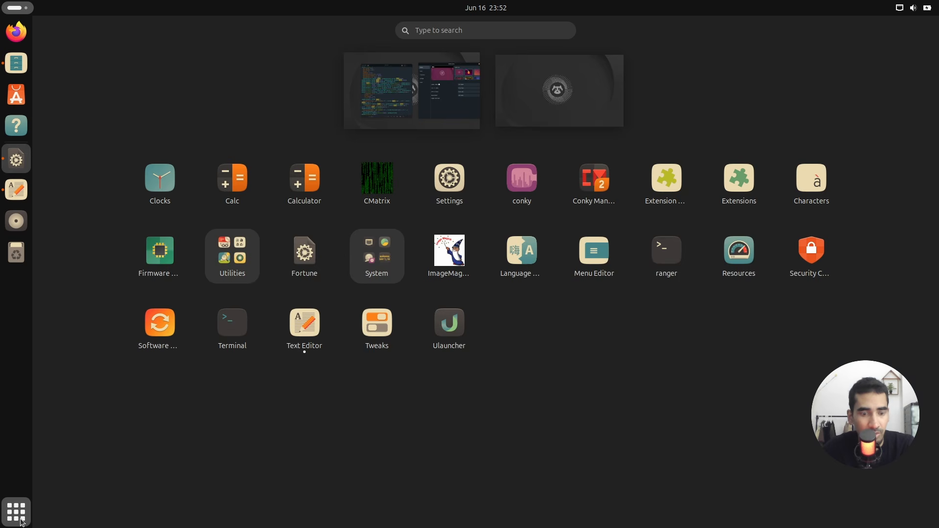
pyautogui.write('ca')
pyautogui.click(377, 73)
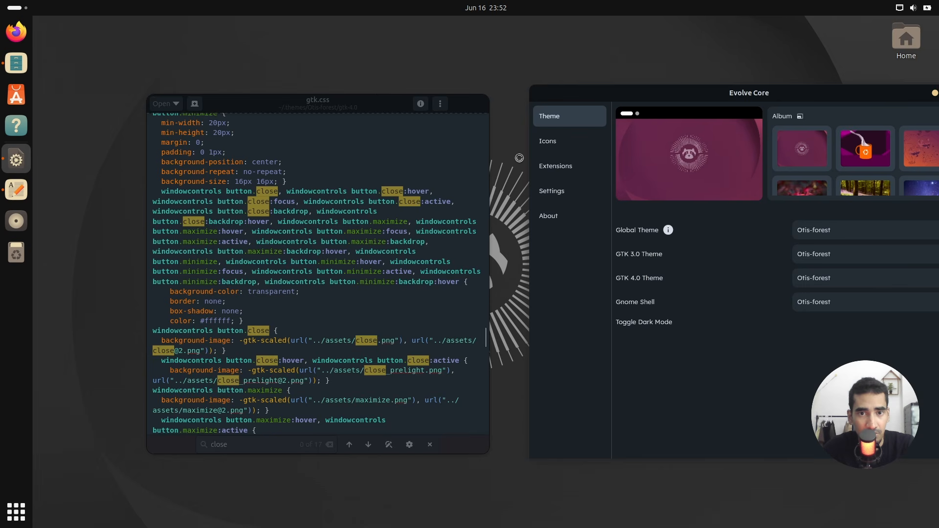
pyautogui.moveTo(525, 133); pyautogui.dragTo(300, 132)
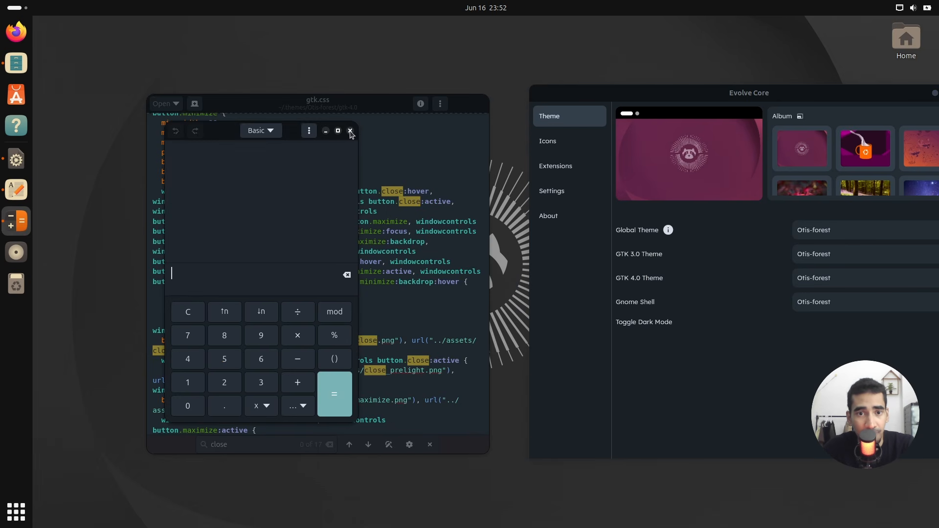
pyautogui.click(351, 131)
# Step: Move the gtk.css editor and Evolve Core windows aside and minimise Evolve Core
pyautogui.moveTo(380, 101); pyautogui.dragTo(314, 100)
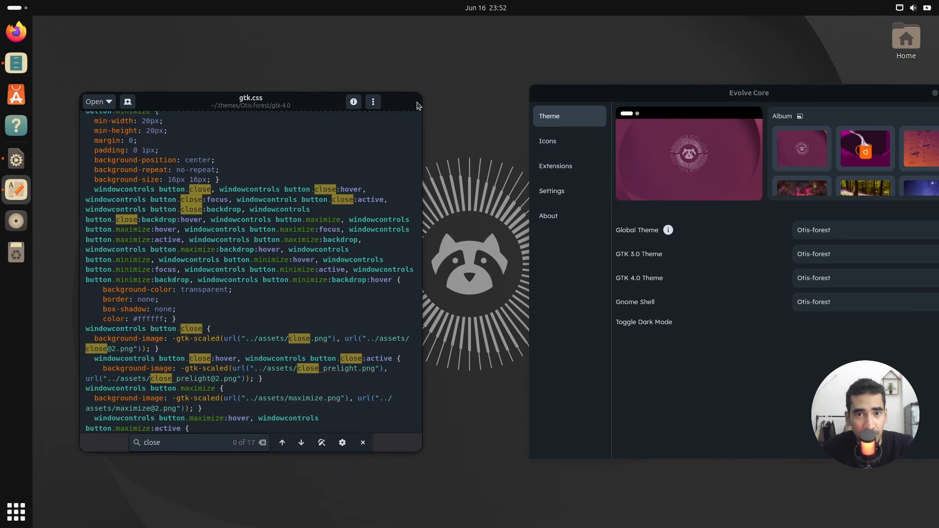
pyautogui.moveTo(764, 94); pyautogui.dragTo(555, 105)
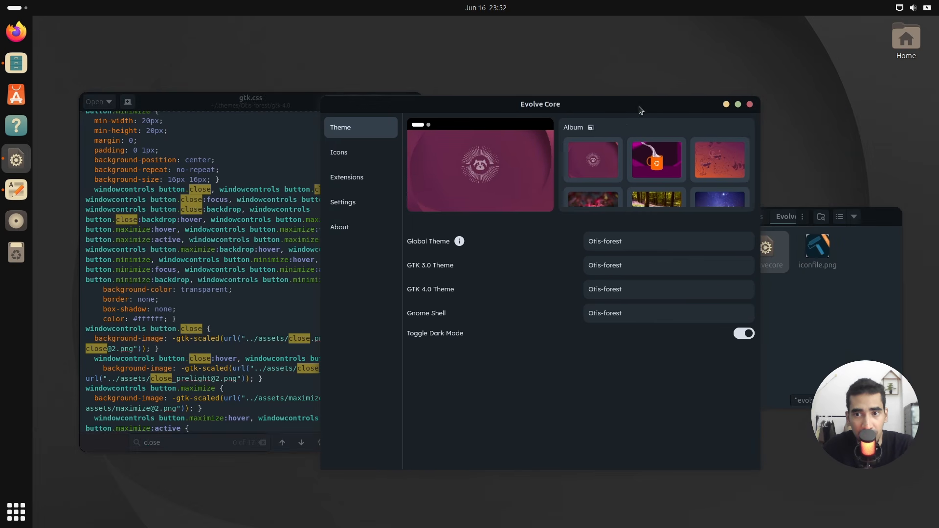
pyautogui.click(727, 105)
# Step: Browse from Home to .themes/Otis-forest/gtk-4.0 in Files and open gtk.css
pyautogui.click(743, 303)
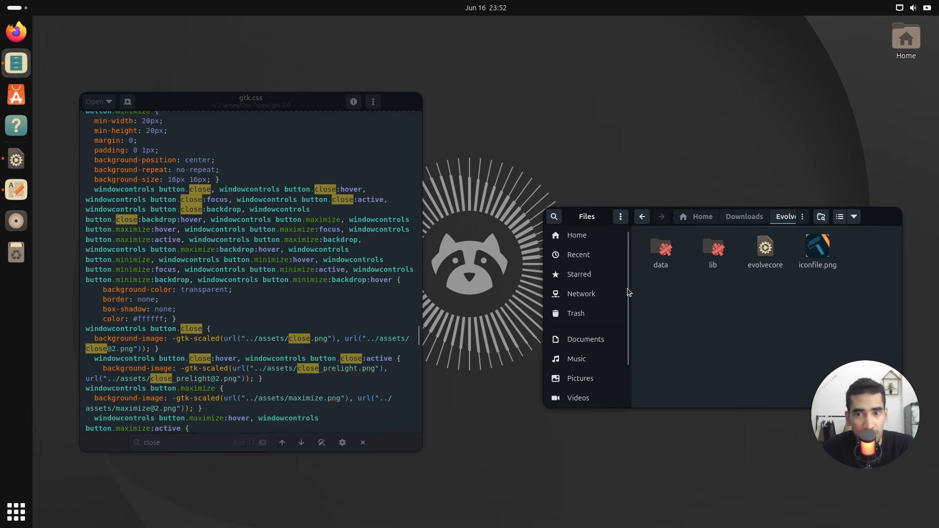
pyautogui.click(587, 235)
pyautogui.scroll(-2, 753, 359)
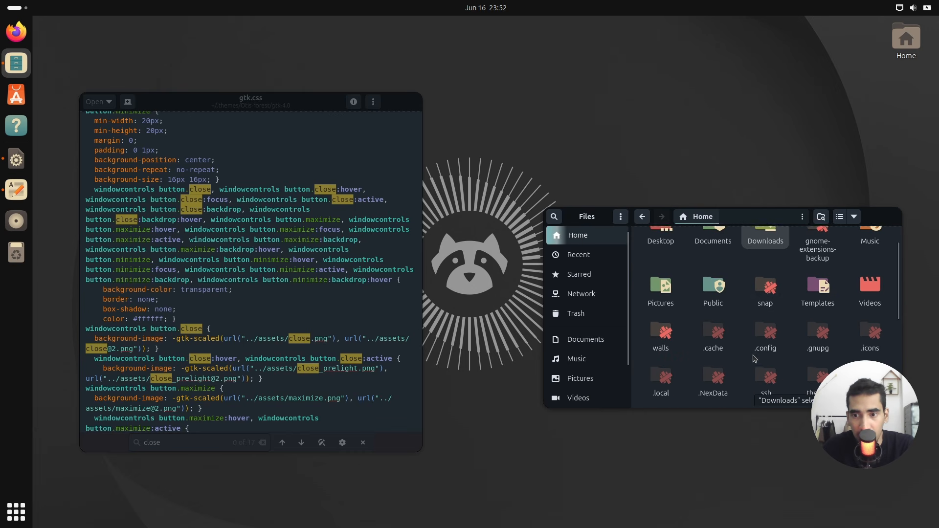
pyautogui.scroll(-1, 753, 360)
pyautogui.doubleClick(870, 285)
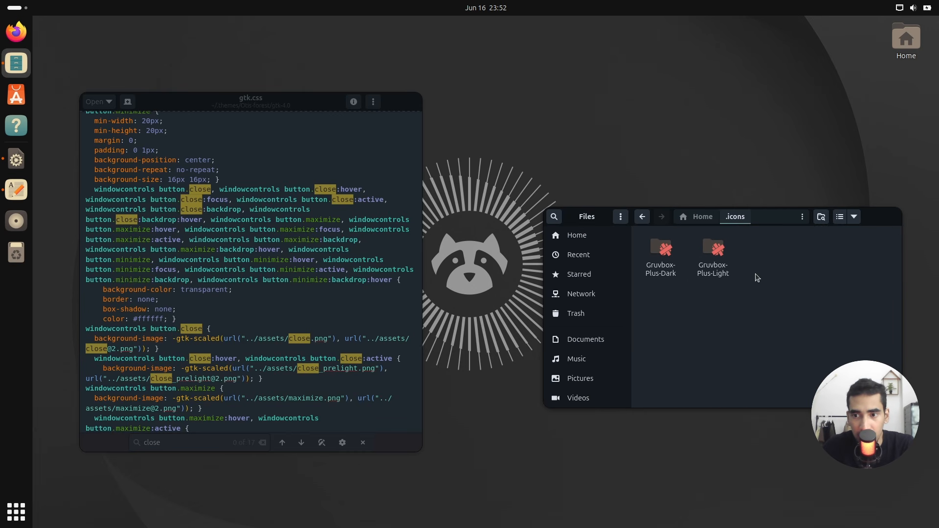
pyautogui.click(642, 216)
pyautogui.doubleClick(818, 327)
pyautogui.doubleClick(661, 252)
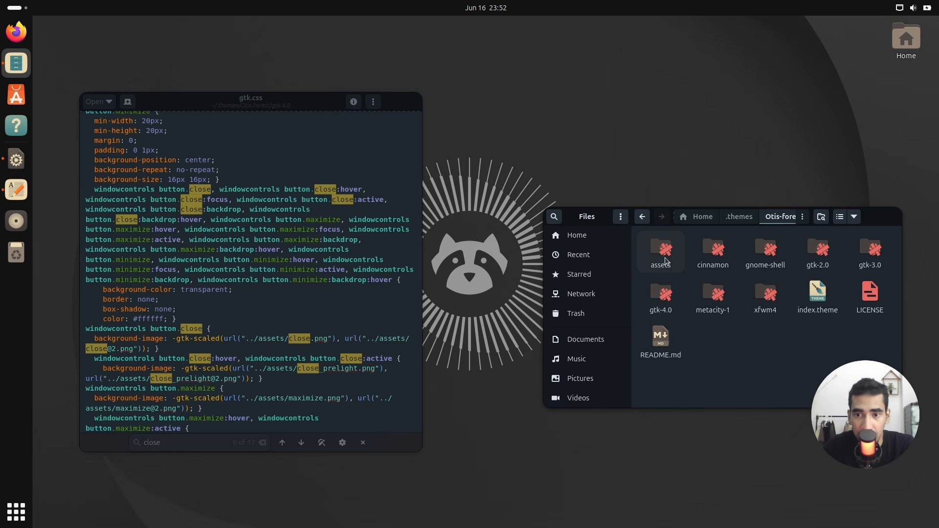
pyautogui.doubleClick(661, 296)
pyautogui.doubleClick(661, 250)
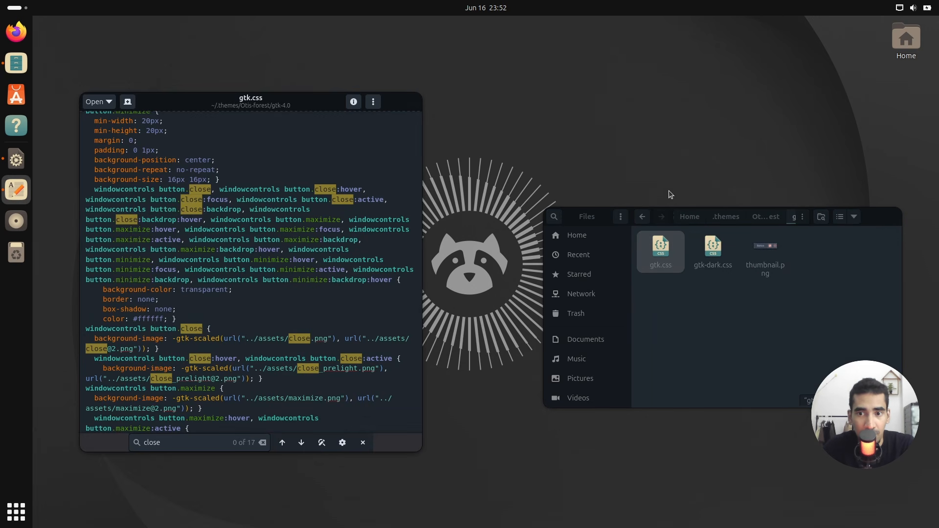
# Step: Close the gtk.css editor window, reopen the file from the gtk-4.0 folder and place its window beside Files
pyautogui.click(416, 105)
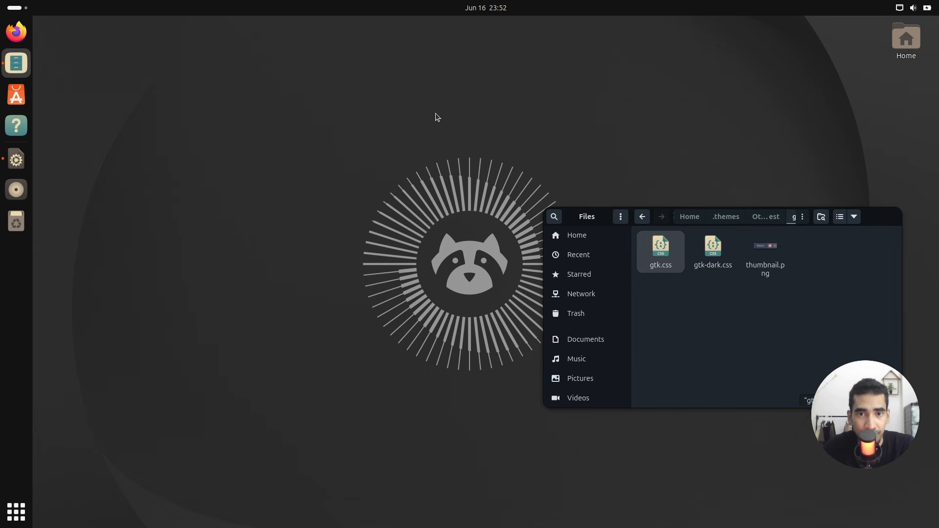
pyautogui.doubleClick(656, 255)
pyautogui.moveTo(549, 100); pyautogui.dragTo(420, 111)
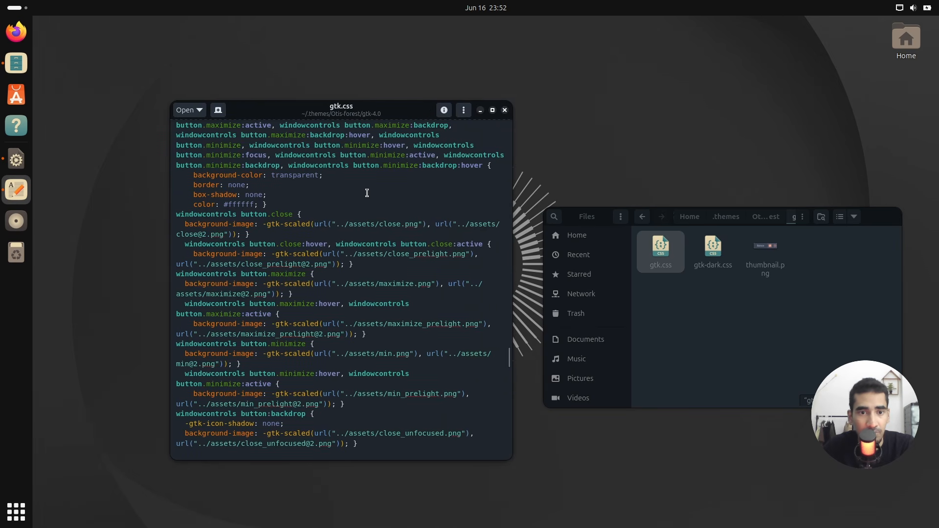
# Step: Copy the declaration "background-color: transparent;" from the shared windowcontrols button rule in gtk.css
pyautogui.scroll(3, 367, 193)
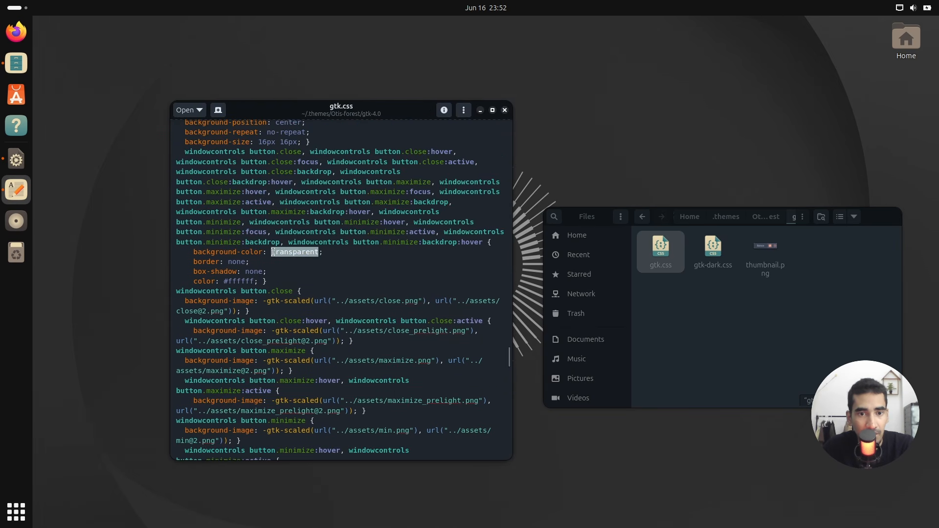
pyautogui.tripleClick(274, 251)
pyautogui.click(323, 252)
pyautogui.moveTo(323, 252); pyautogui.dragTo(192, 252)
pyautogui.hotkey('ctrl', 'c')
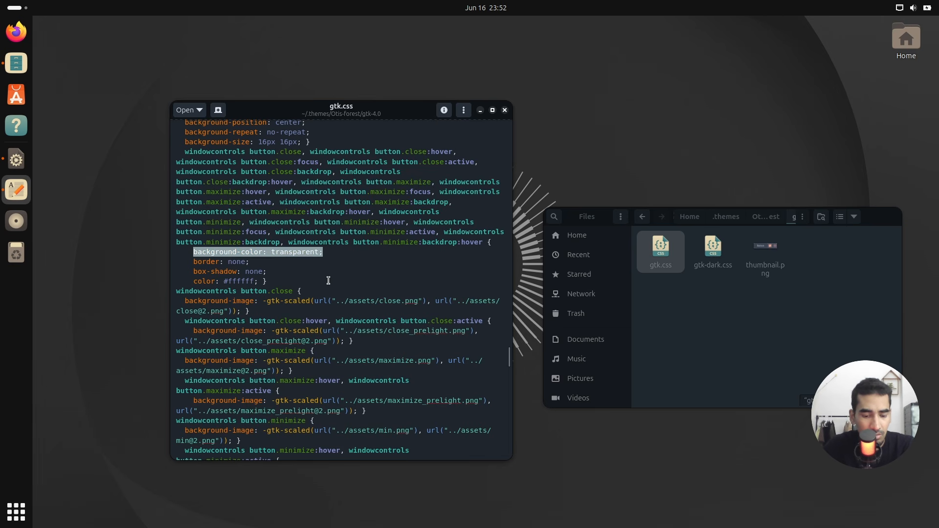
pyautogui.click(336, 252)
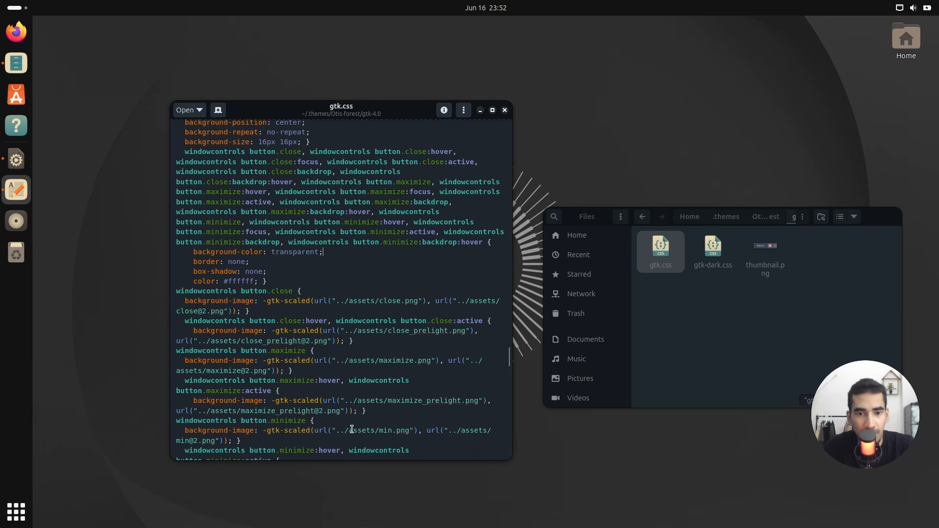
# Step: Search gtk.css for the copied "background-color: transparent;" declaration and look through the matches
pyautogui.hotkey('ctrl', 'f')
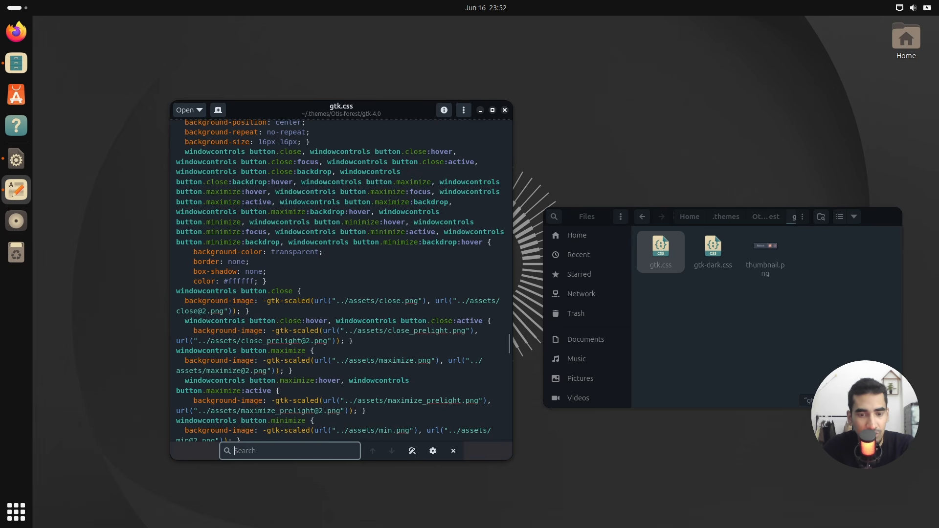
pyautogui.hotkey('ctrl', 'v')
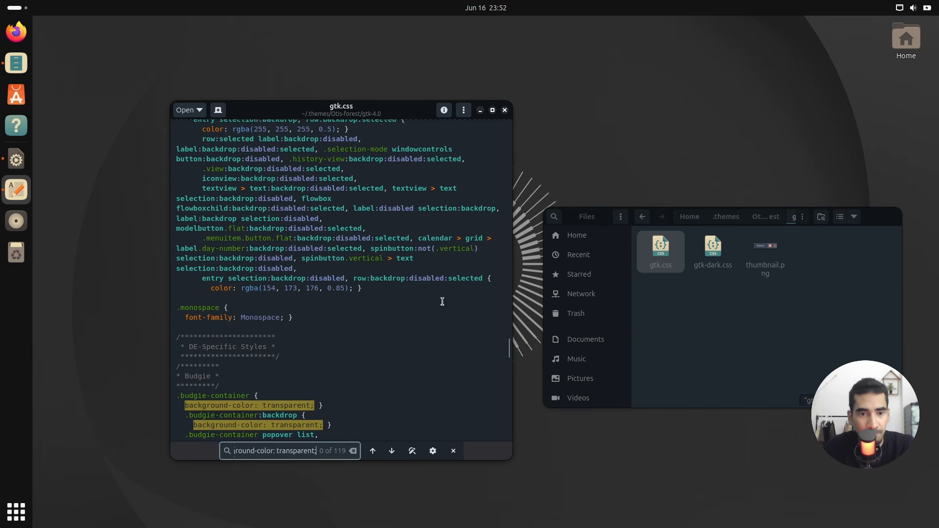
pyautogui.scroll(3, 427, 380)
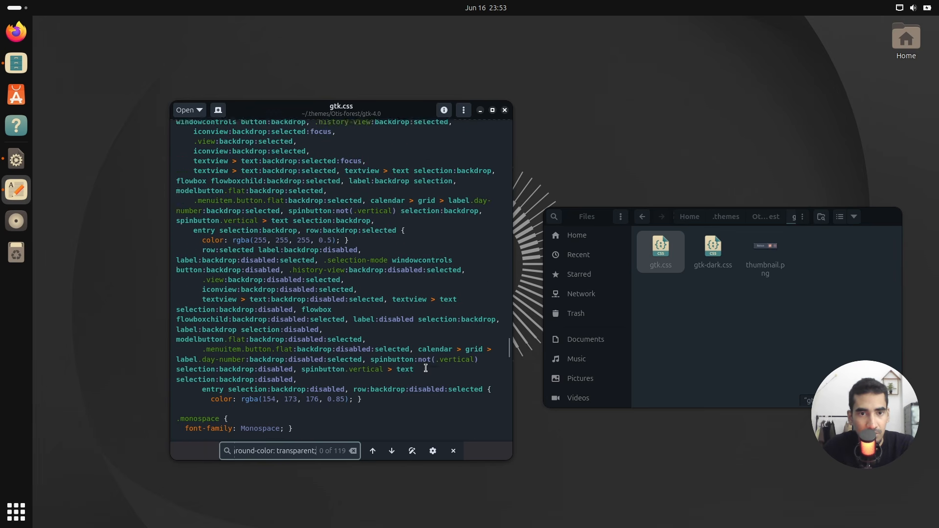
pyautogui.scroll(-5, 426, 367)
pyautogui.scroll(-1, 426, 366)
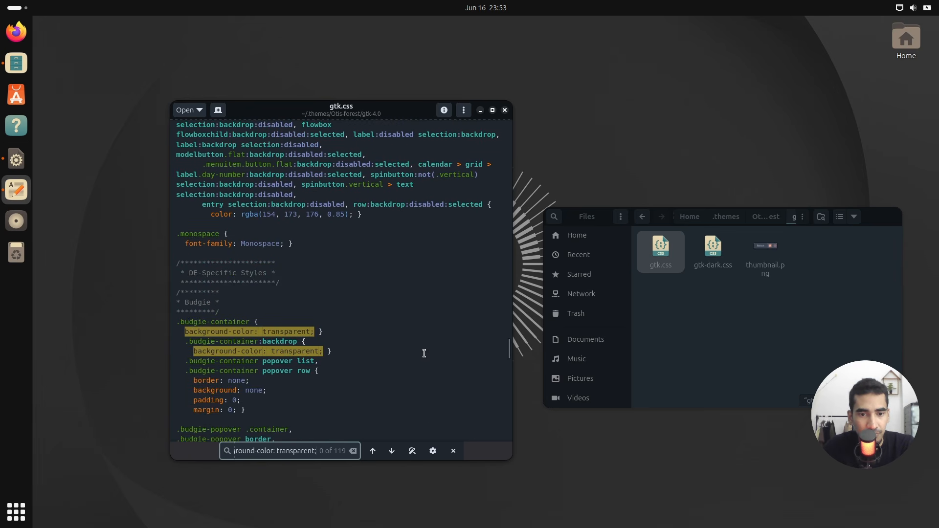
# Step: Replace every "background-color: transparent;" in gtk.css with nothing and save the file
pyautogui.click(412, 451)
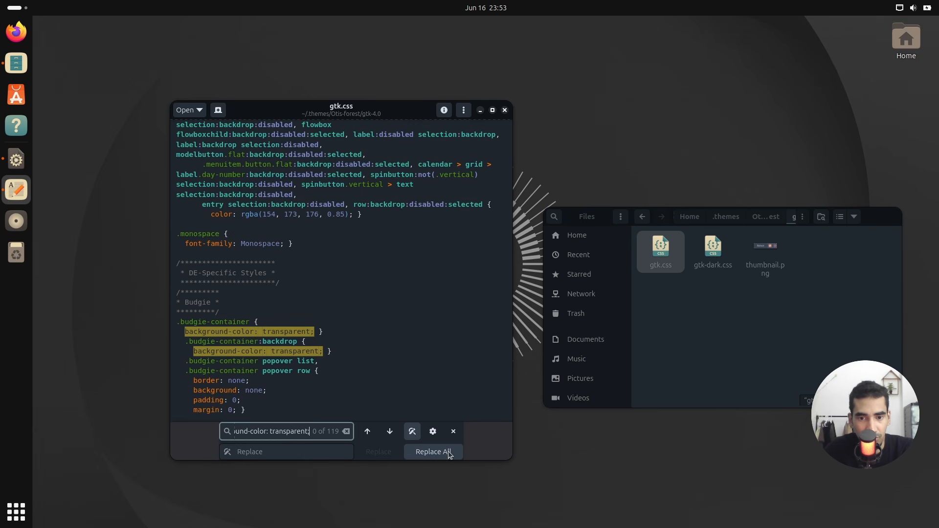
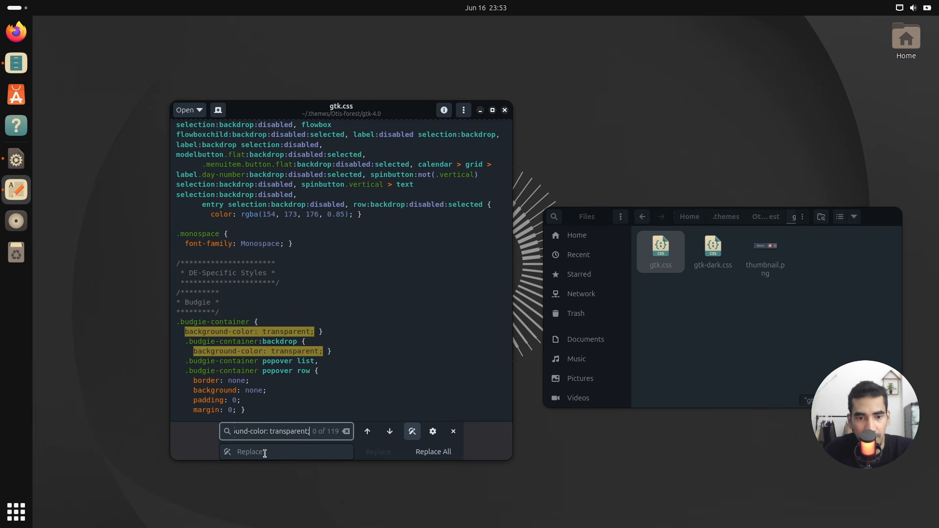
pyautogui.click(433, 452)
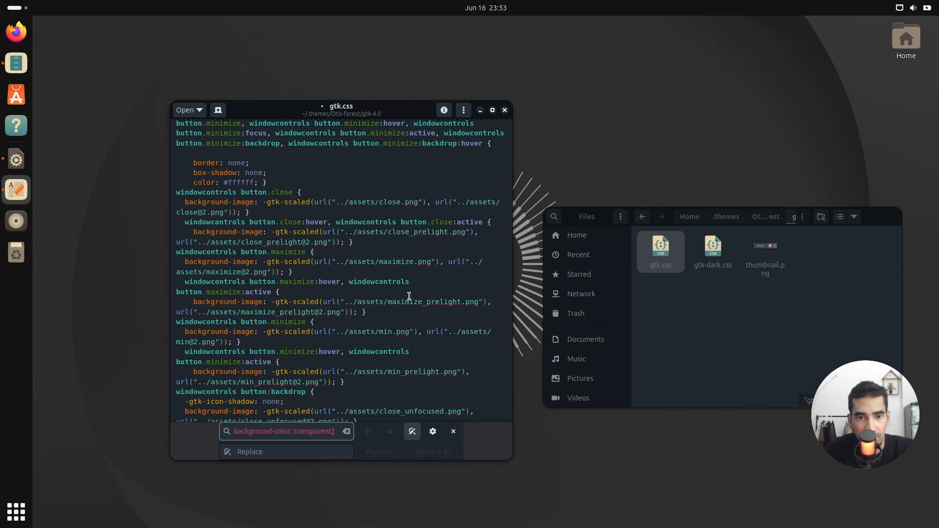
pyautogui.click(453, 432)
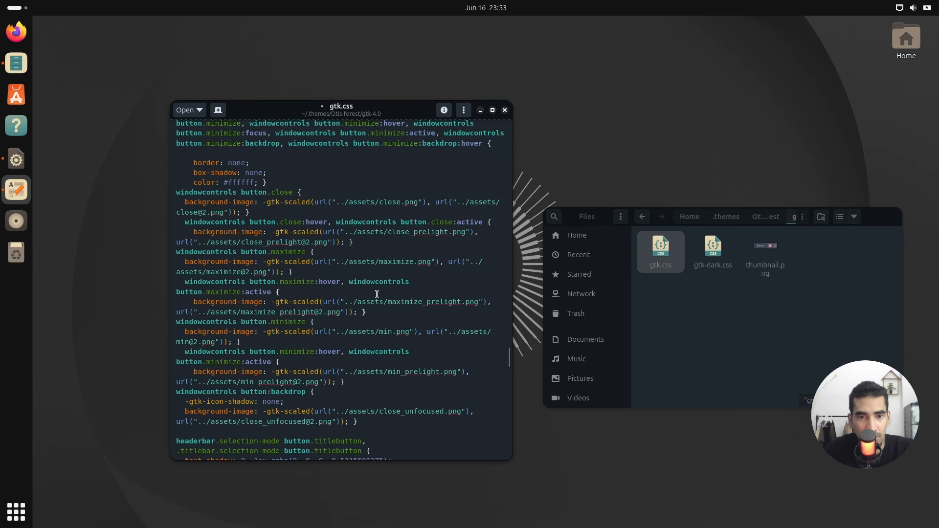
pyautogui.hotkey('ctrl', 's')
# Step: Reinsert "background-color: transparent;" above "border: none;" in the shared windowcontrols button rule and save gtk.css
pyautogui.scroll(4, 346, 236)
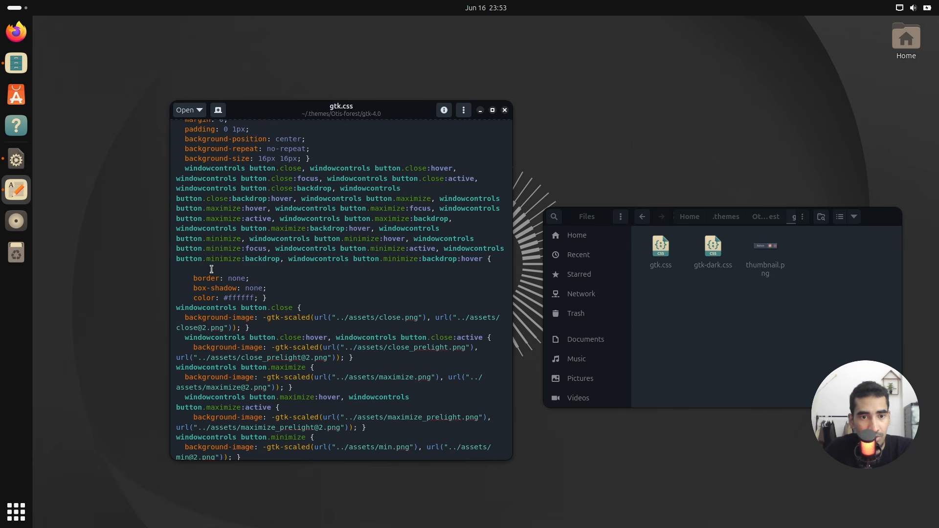
pyautogui.click(211, 269)
pyautogui.write('background-color: transparent;')
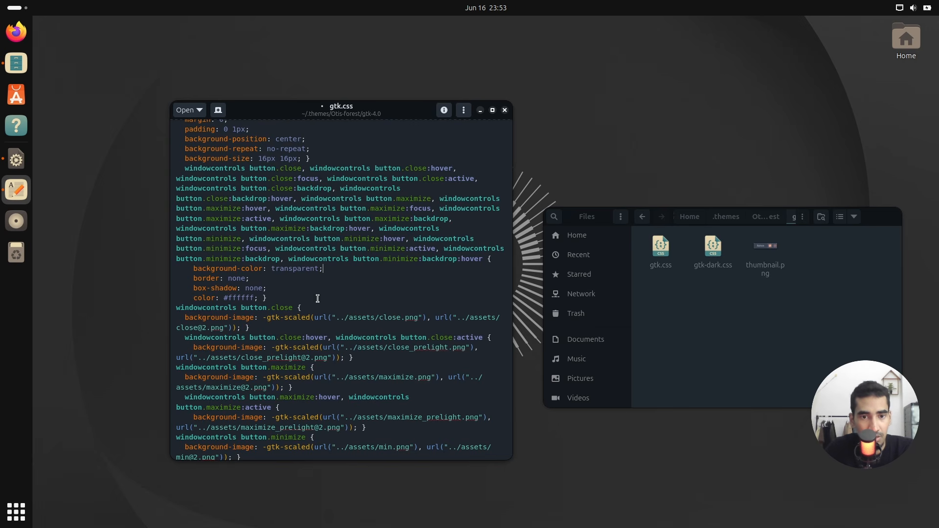
pyautogui.hotkey('ctrl', 's')
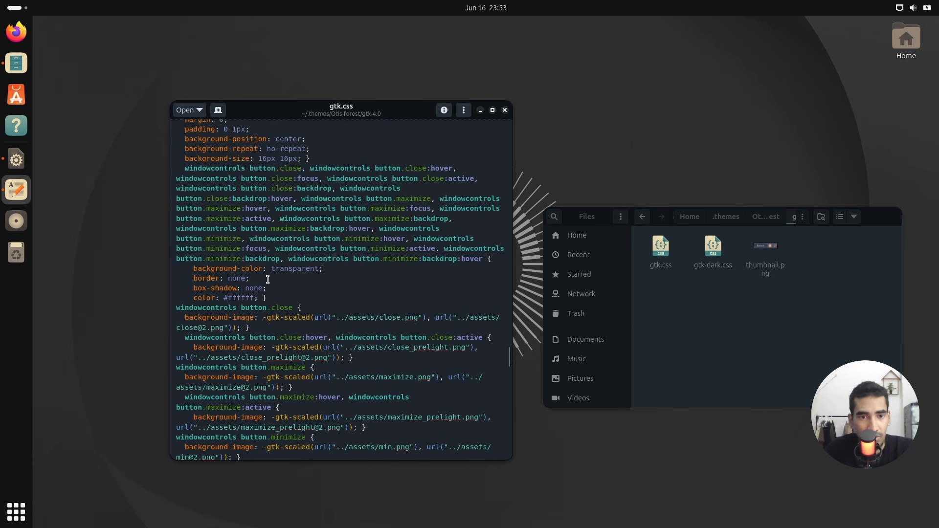
# Step: Shift the gtk.css editor window aside and close it
pyautogui.moveTo(388, 116); pyautogui.dragTo(364, 114)
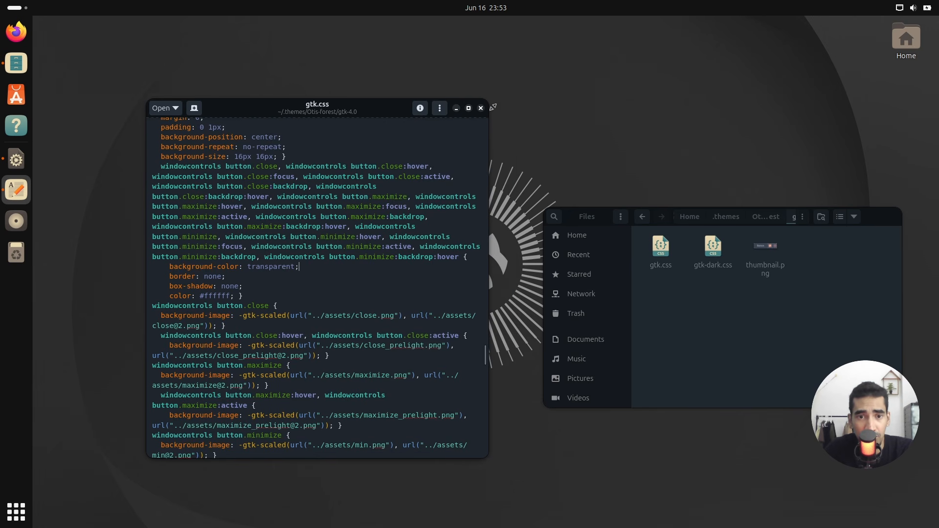
pyautogui.moveTo(370, 115); pyautogui.dragTo(333, 123)
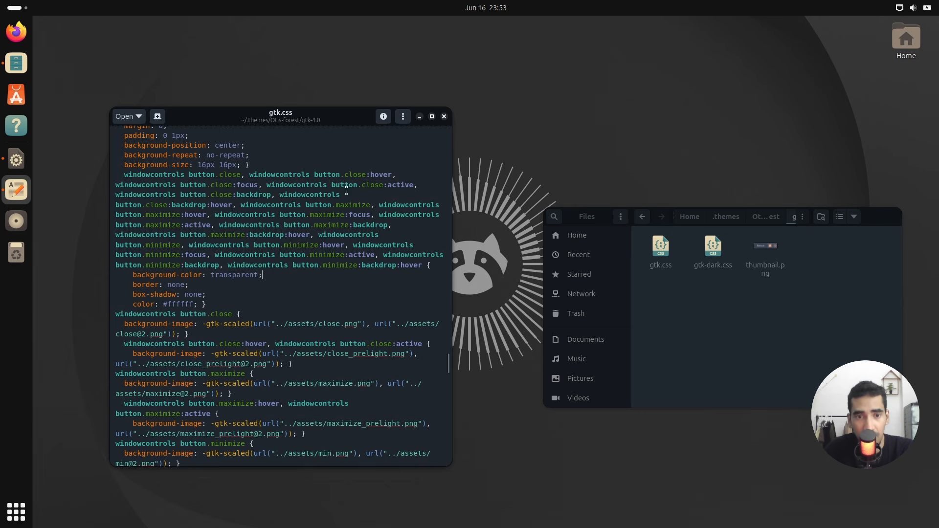
pyautogui.click(444, 118)
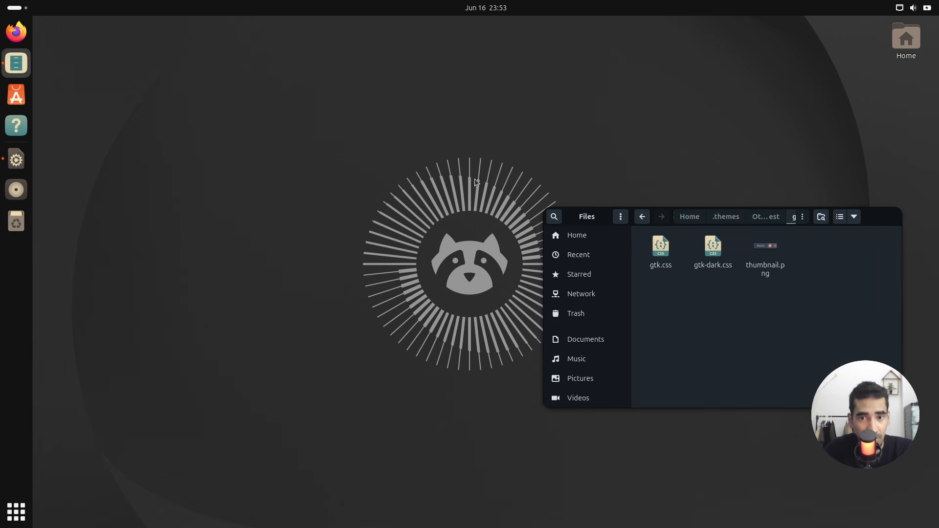
# Step: Bring back the Evolve Core window and apply Yaru-dark as the Global Theme
pyautogui.click(19, 156)
pyautogui.click(650, 243)
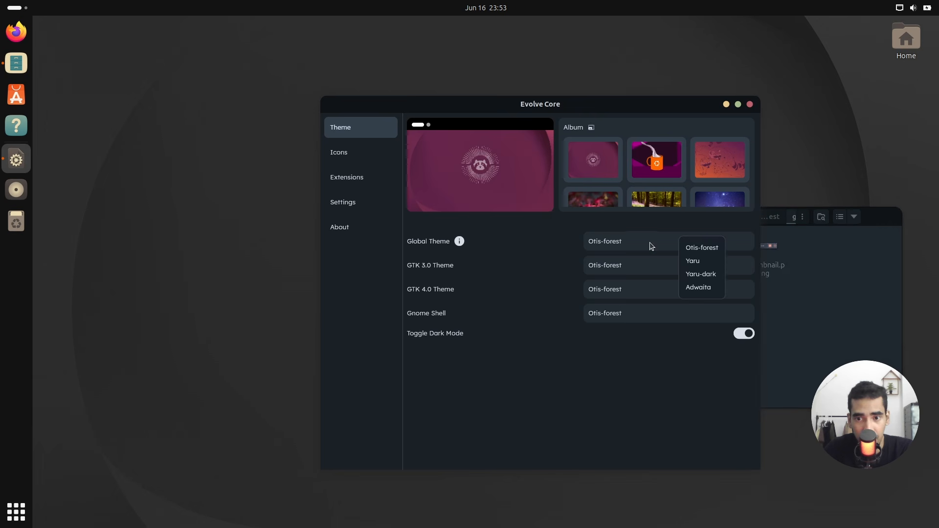
pyautogui.click(701, 275)
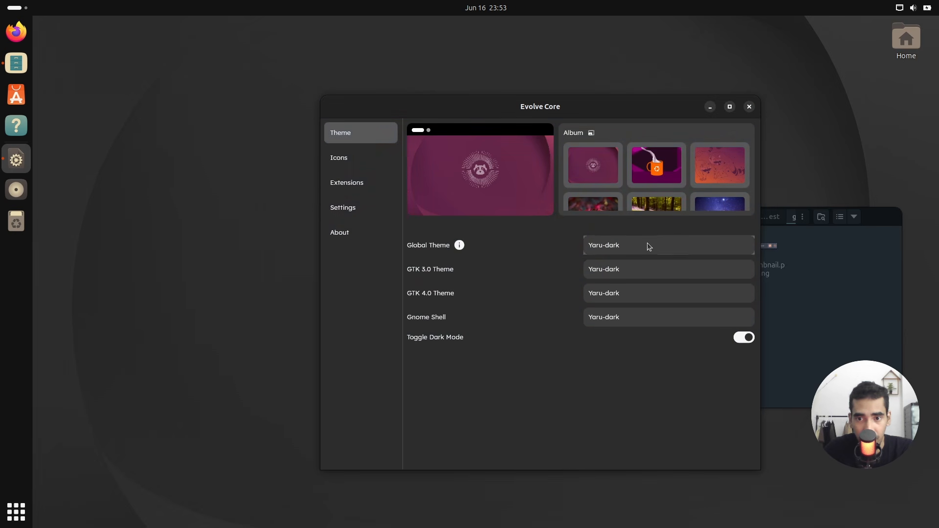
# Step: Switch the Global Theme from Yaru-dark back to Otis-forest and apply it
pyautogui.click(650, 245)
pyautogui.click(702, 252)
pyautogui.click(750, 249)
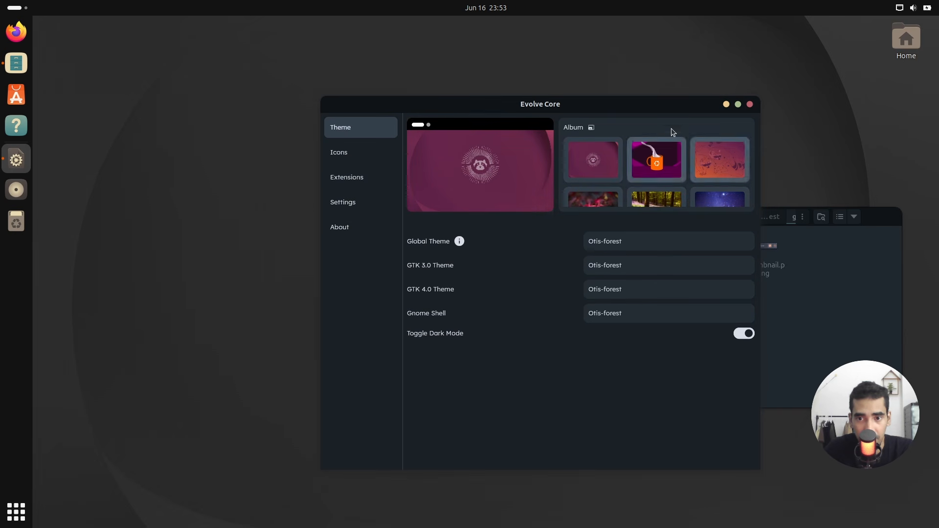
# Step: Launch Extension Manager to check how its window buttons look under Otis-forest, and close it
pyautogui.click(16, 512)
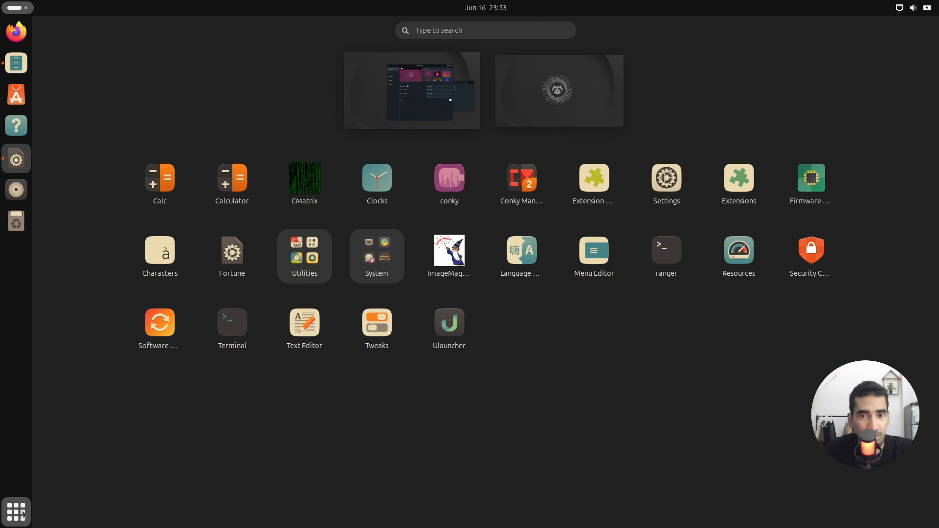
pyautogui.write('t')
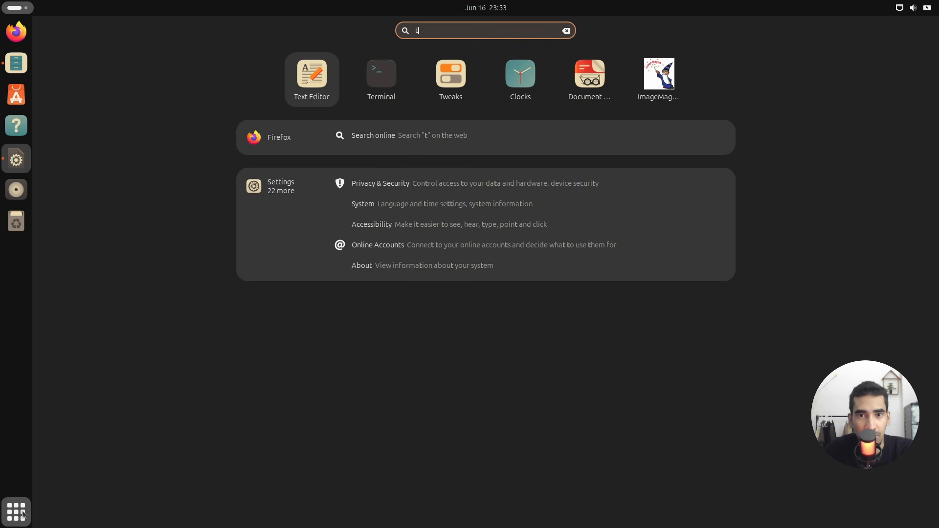
pyautogui.press('BackSpace')
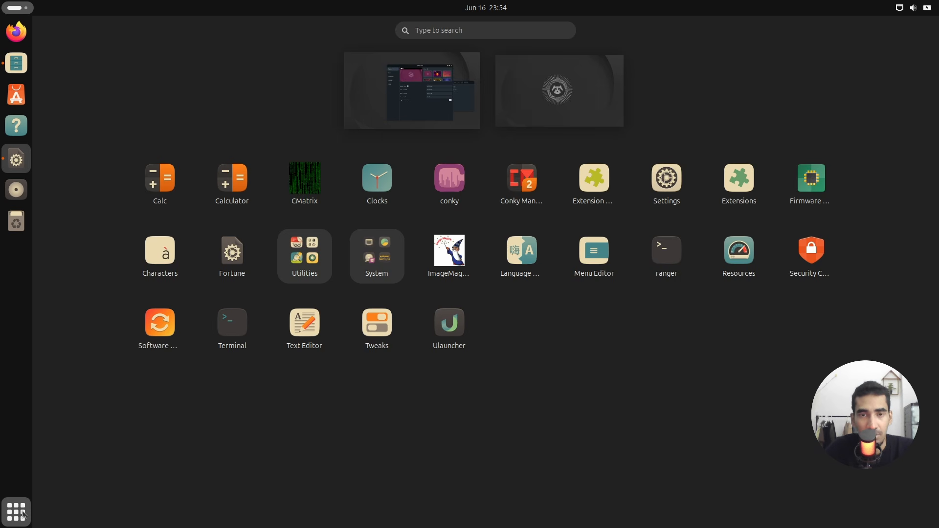
pyautogui.write('manager')
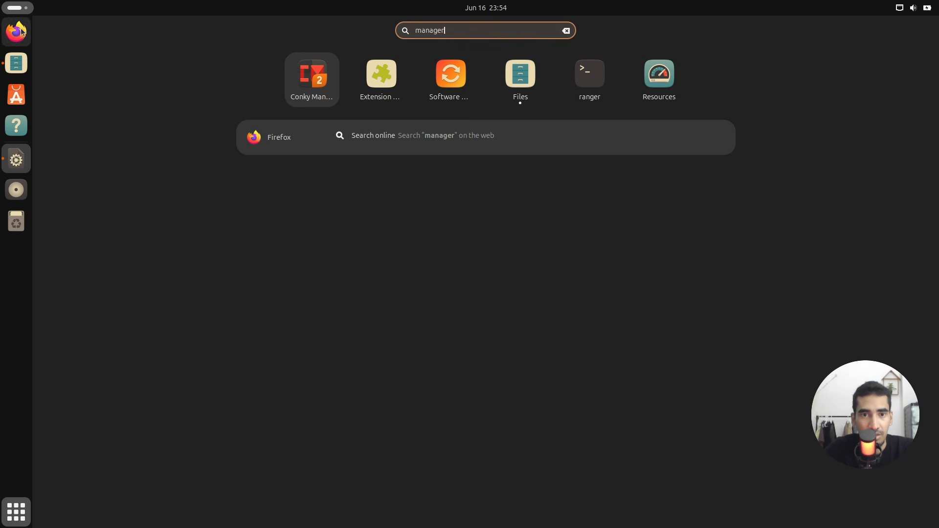
pyautogui.click(378, 83)
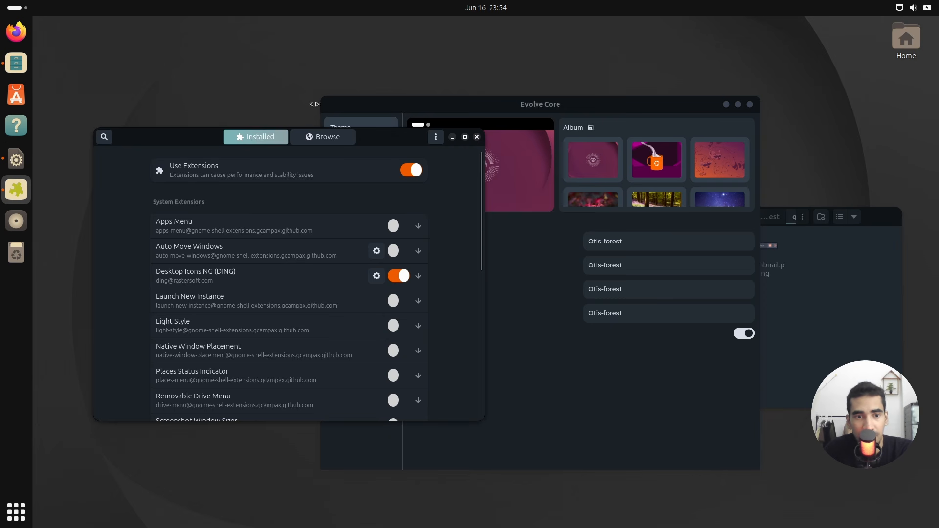
pyautogui.moveTo(189, 138); pyautogui.dragTo(159, 147)
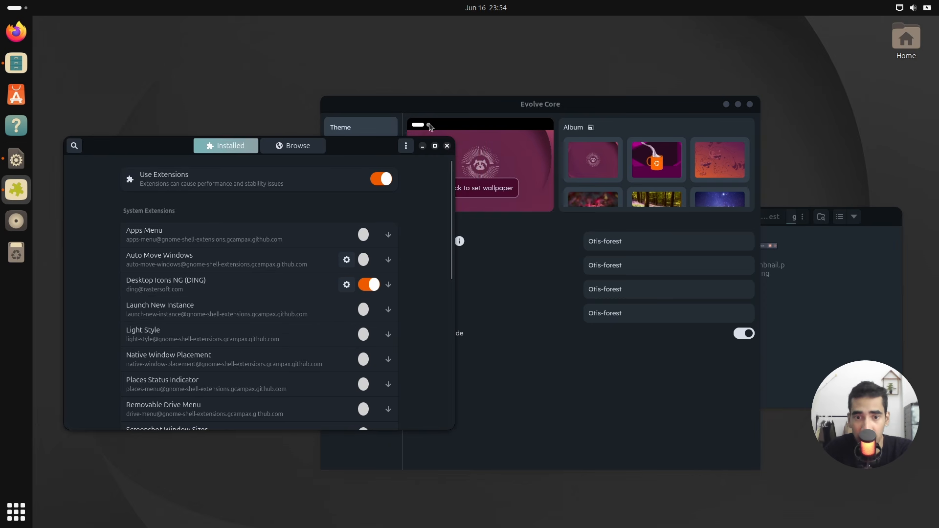
pyautogui.click(447, 146)
# Step: Move the Evolve Core window clear of the Files window and bring Files to the front
pyautogui.moveTo(589, 115); pyautogui.dragTo(406, 130)
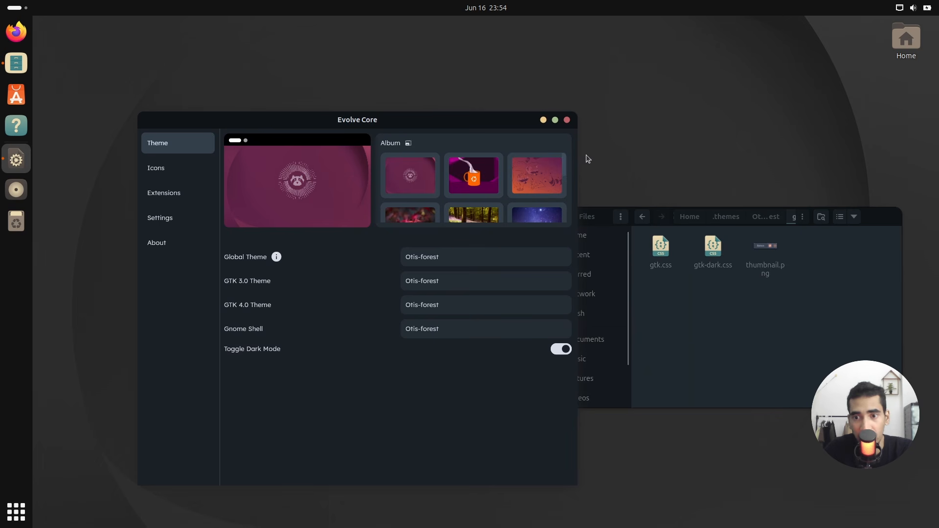
pyautogui.moveTo(468, 122); pyautogui.dragTo(417, 117)
pyautogui.click(674, 253)
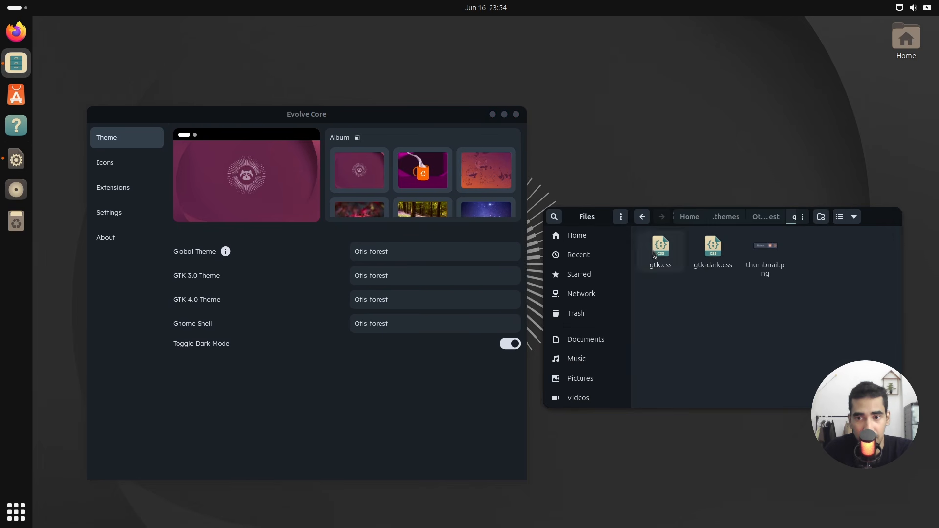
# Step: Close and reopen Files at the Home folder, arranging its new window beside Evolve Core without overlap
pyautogui.click(896, 223)
pyautogui.press('super+e')
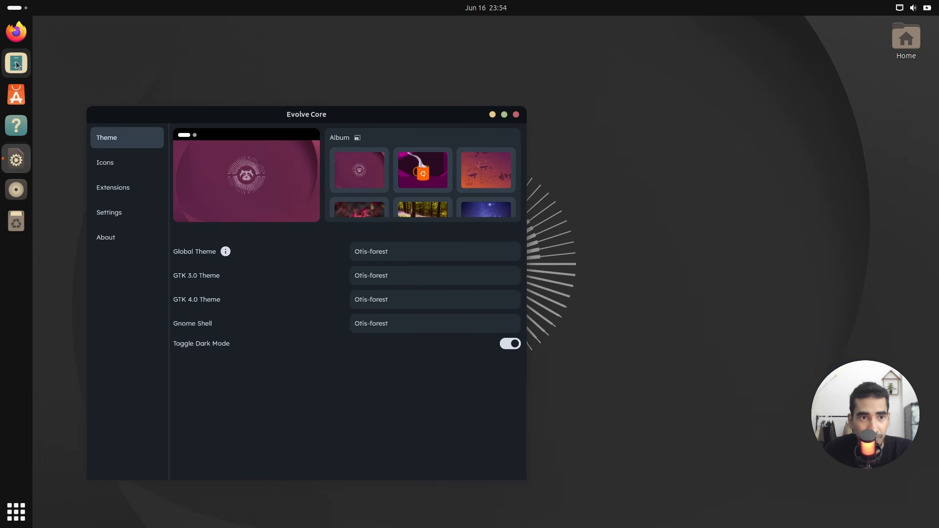
pyautogui.moveTo(510, 191); pyautogui.dragTo(752, 224)
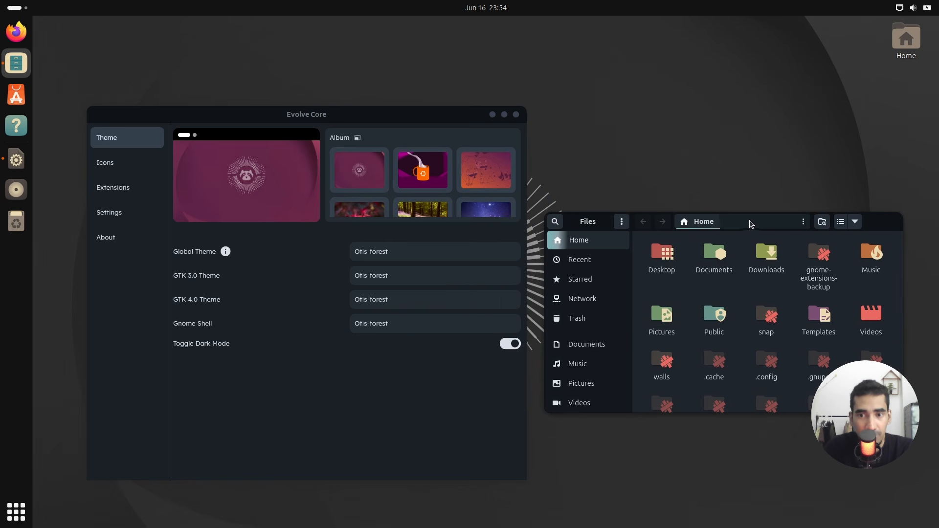
pyautogui.moveTo(395, 118); pyautogui.dragTo(382, 104)
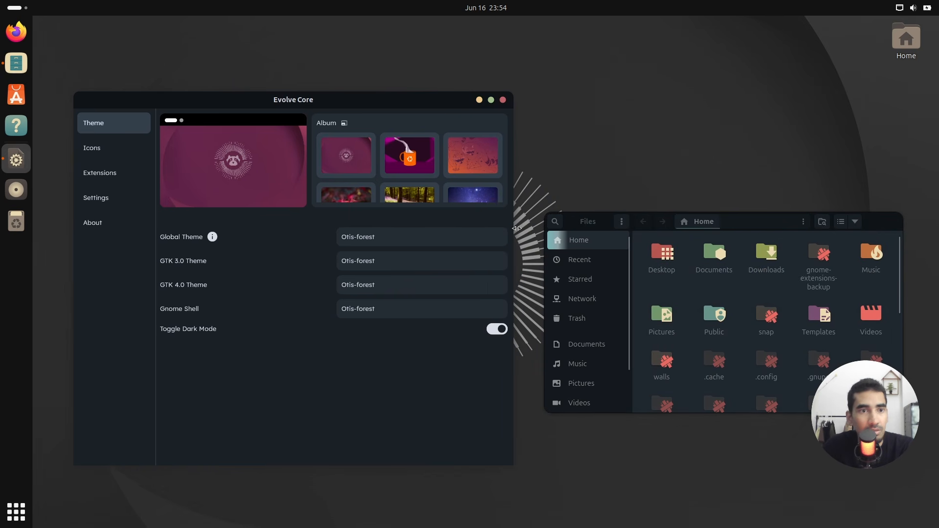
# Step: Close Evolve Core and move the Files window over to the left half of the desktop
pyautogui.moveTo(883, 227); pyautogui.dragTo(857, 200)
pyautogui.click(503, 99)
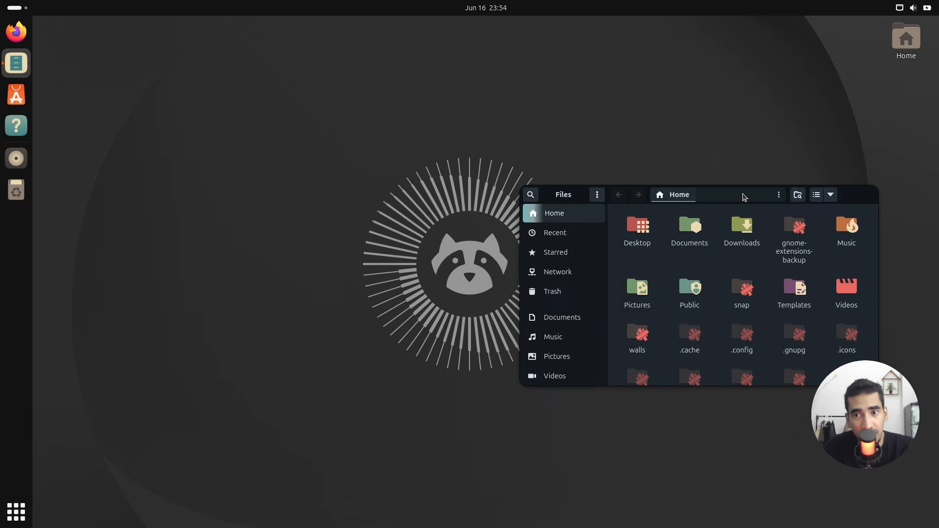
pyautogui.moveTo(743, 194); pyautogui.dragTo(379, 195)
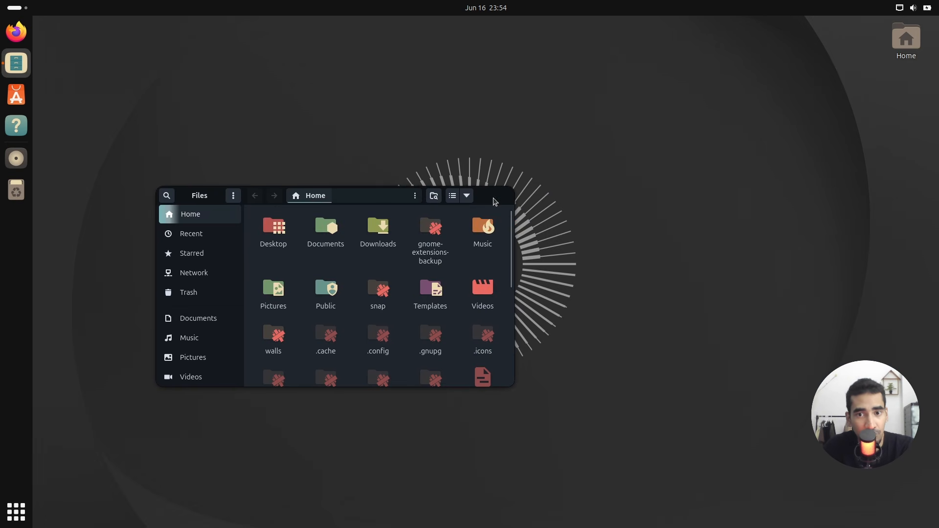
pyautogui.moveTo(391, 199); pyautogui.dragTo(385, 180)
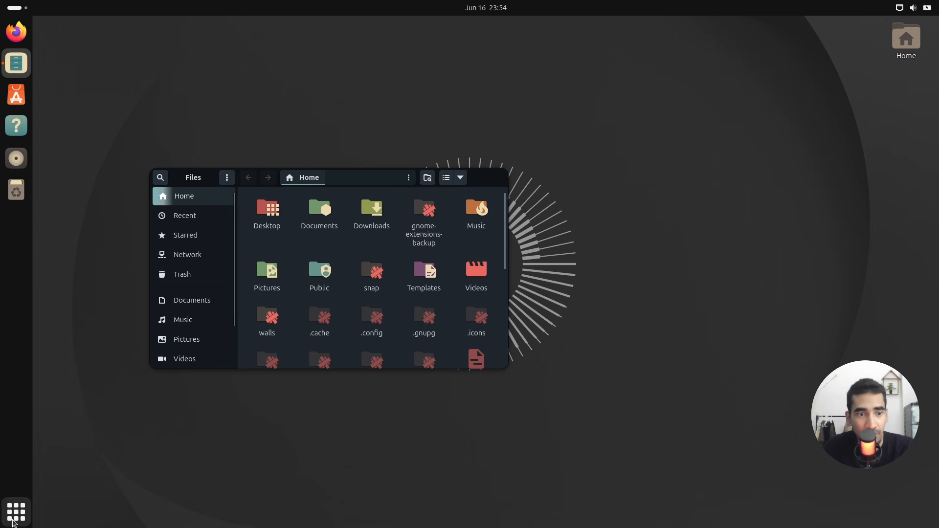
# Step: Search the applications for "ca", launch the first match, and close it again
pyautogui.click(28, 505)
pyautogui.write('ca')
pyautogui.press('Return')
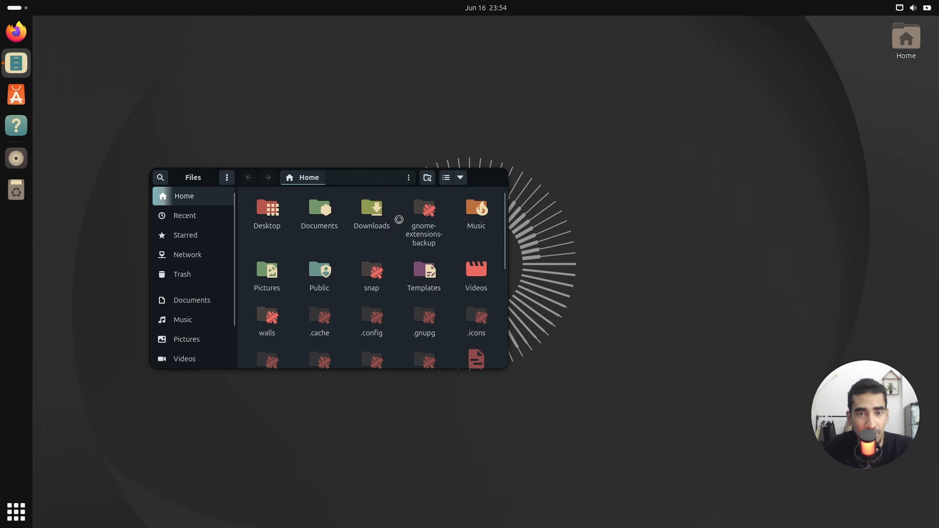
pyautogui.click(574, 131)
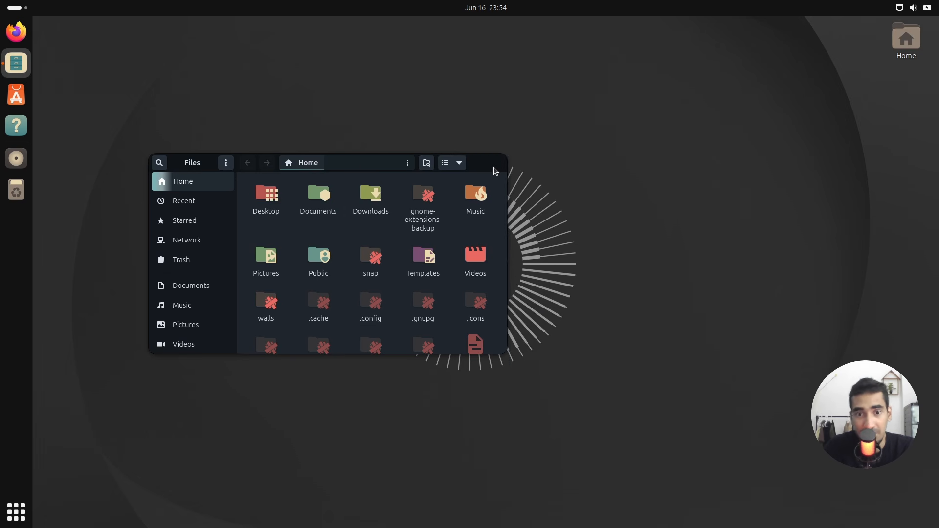
# Step: Close the Files window and end the current desktop session
pyautogui.click(499, 167)
pyautogui.click(913, 7)
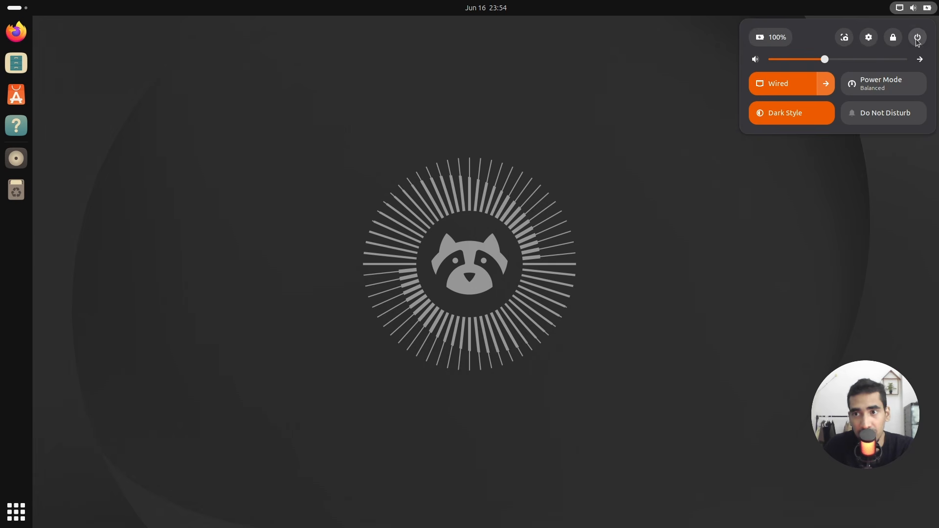
pyautogui.click(917, 37)
pyautogui.click(791, 112)
pyautogui.click(534, 290)
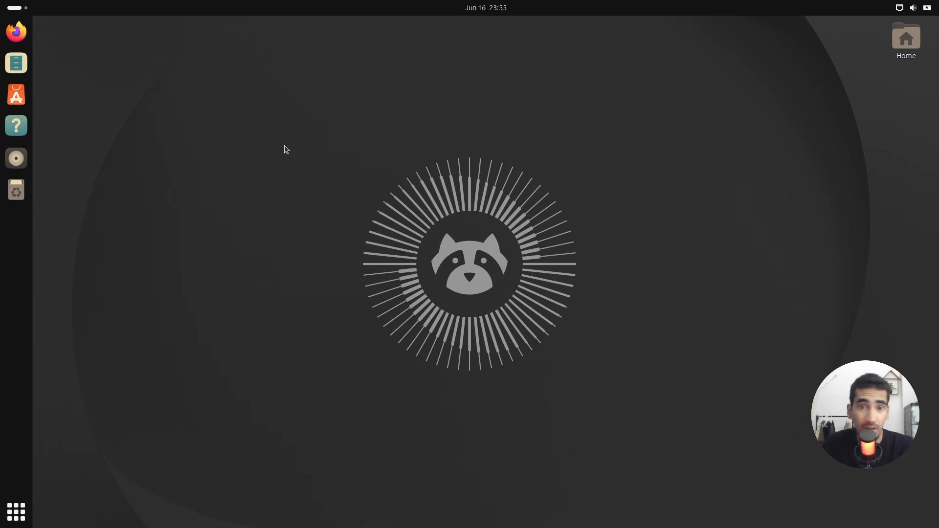
# Step: Open the file manager and place its window in the right half of the desktop
pyautogui.click(16, 68)
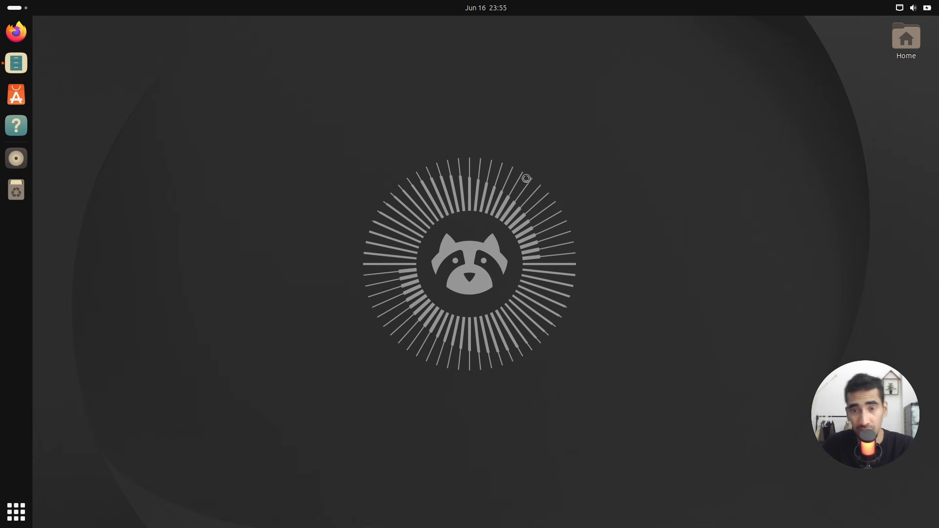
pyautogui.moveTo(511, 186); pyautogui.dragTo(369, 235)
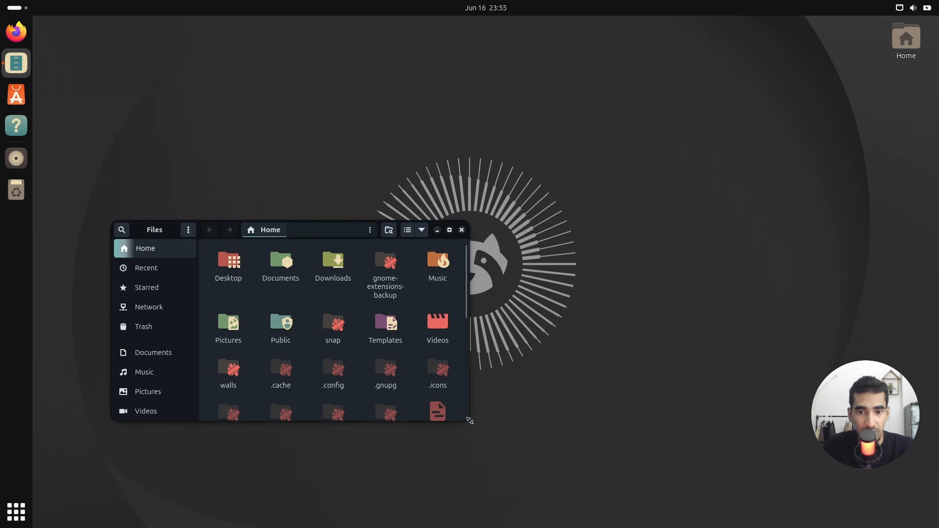
pyautogui.moveTo(469, 422)
pyautogui.mouseDown()
pyautogui.moveTo(452, 415)
pyautogui.moveTo(469, 420)
pyautogui.mouseUp()
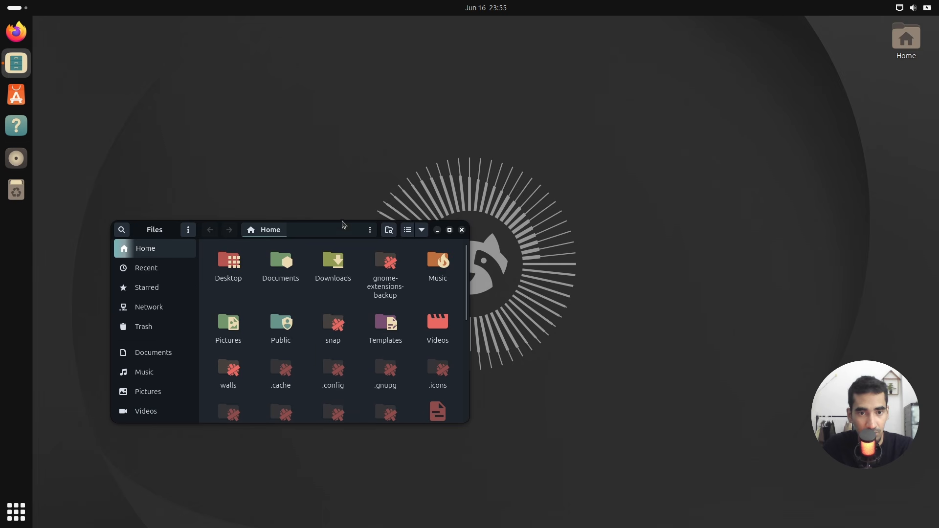
pyautogui.moveTo(345, 224); pyautogui.dragTo(775, 141)
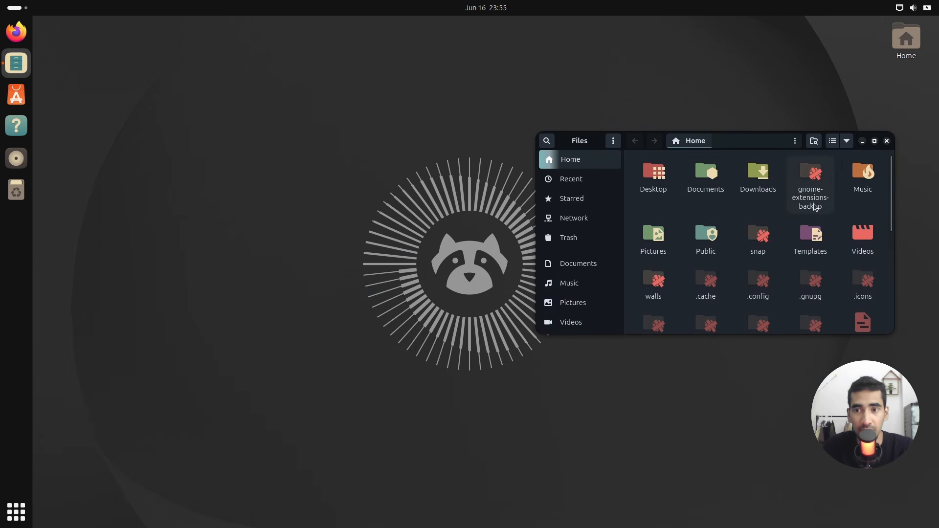
# Step: Find Extension Manager by searching for "manager", launch it on its Browse page, and place it beside the Files window
pyautogui.click(16, 510)
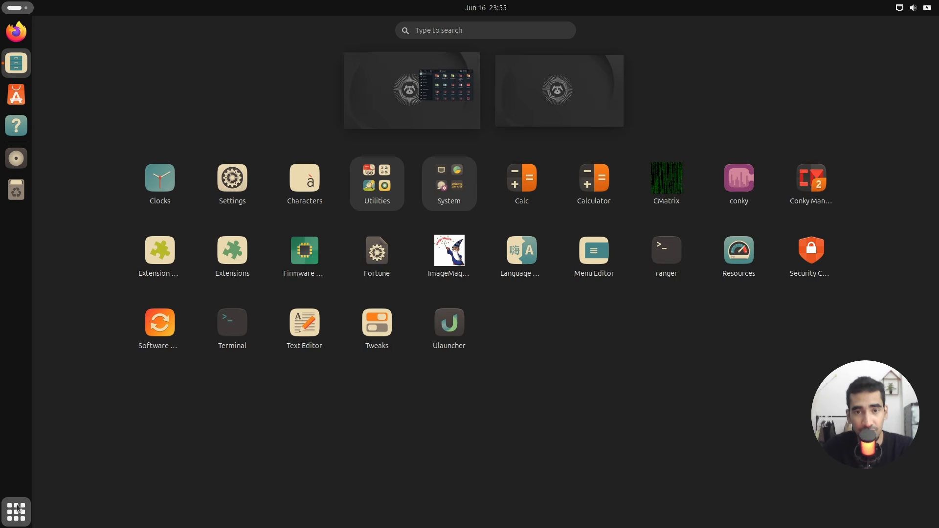
pyautogui.write('manager')
pyautogui.click(407, 78)
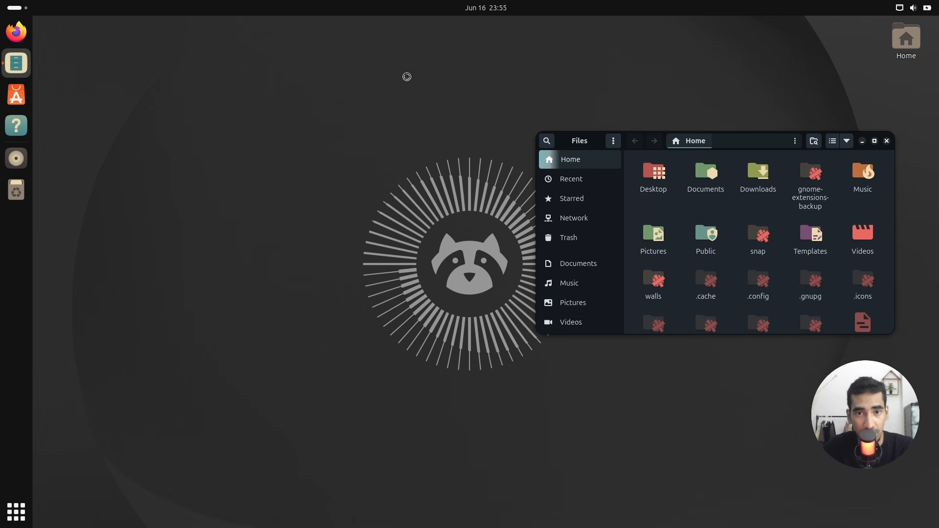
pyautogui.click(538, 131)
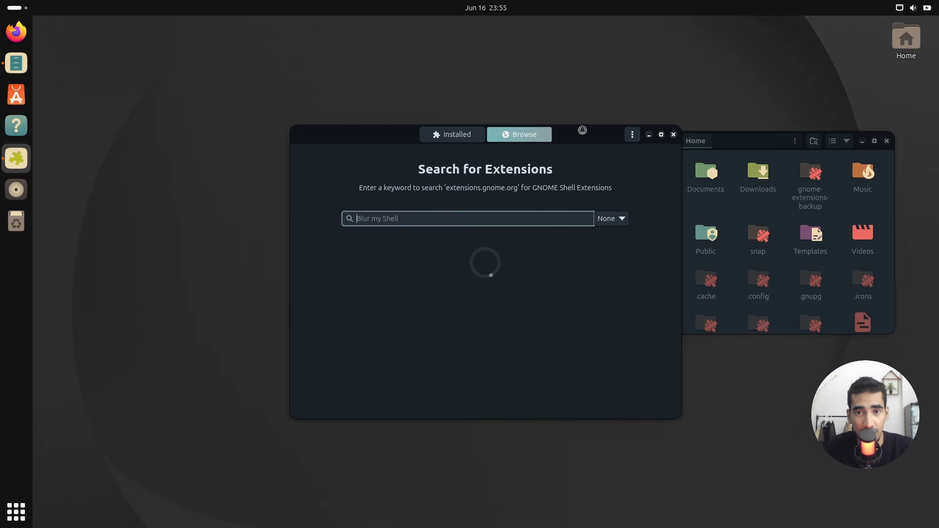
pyautogui.moveTo(583, 130); pyautogui.dragTo(404, 173)
# Step: Search the online extensions for "user theme" and clear the search
pyautogui.click(271, 261)
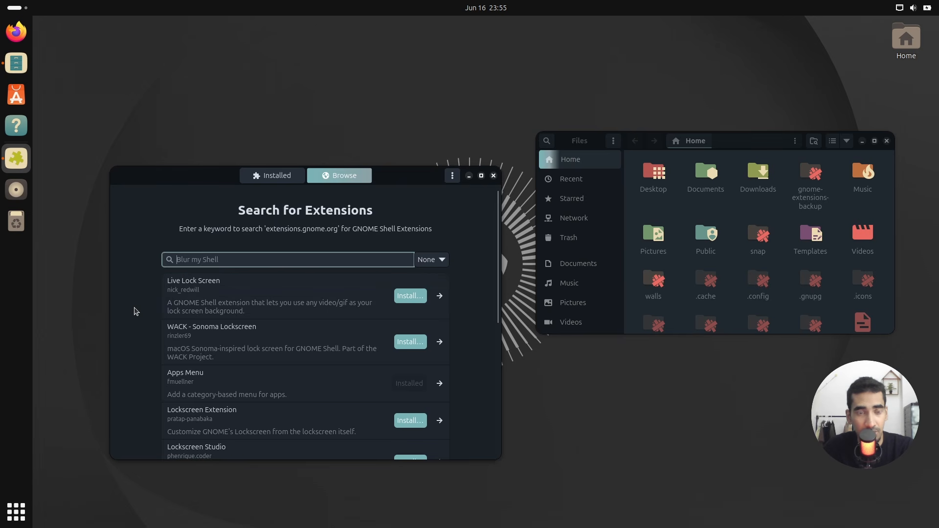
pyautogui.write('user theme')
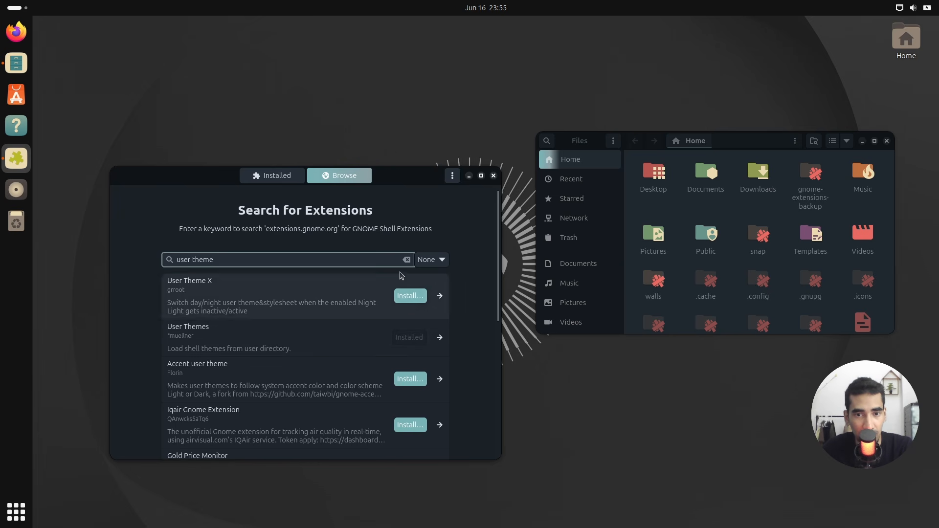
pyautogui.click(407, 260)
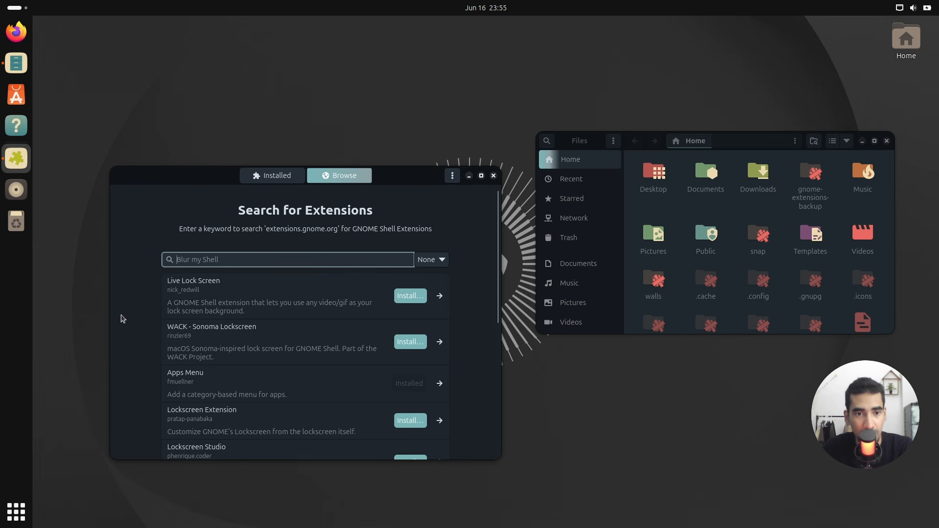
# Step: Enable the User Themes extension among the installed system extensions
pyautogui.click(274, 177)
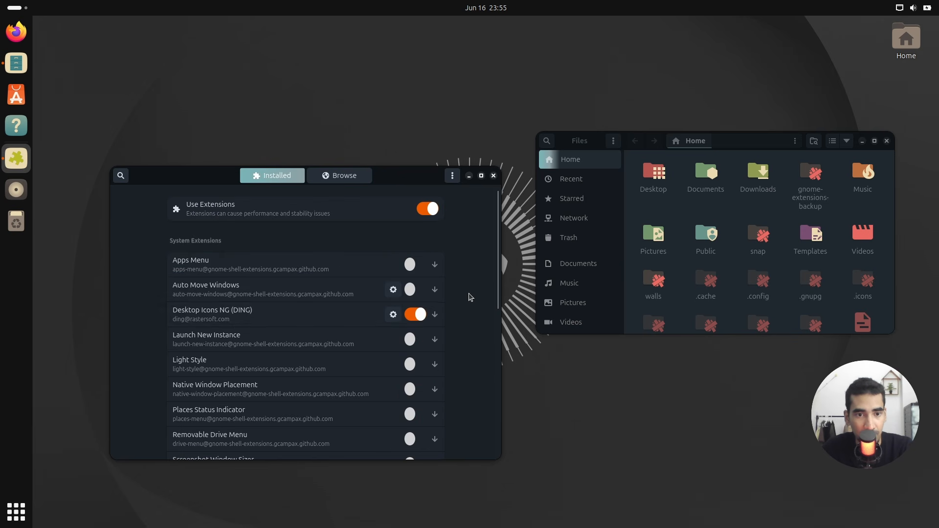
pyautogui.scroll(-10, 470, 297)
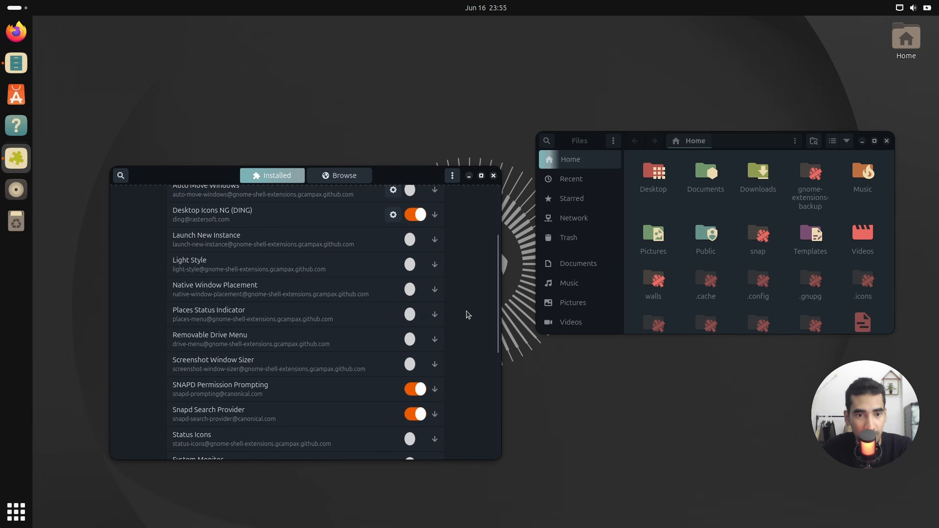
pyautogui.click(417, 342)
pyautogui.scroll(5, 458, 296)
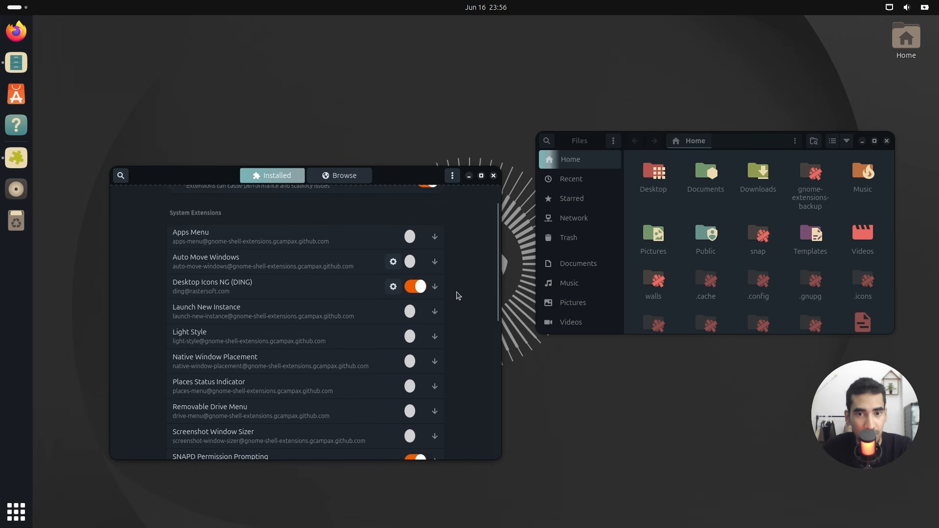
# Step: Search the online extensions for "app menu" to check the Apps Menu entry
pyautogui.click(343, 176)
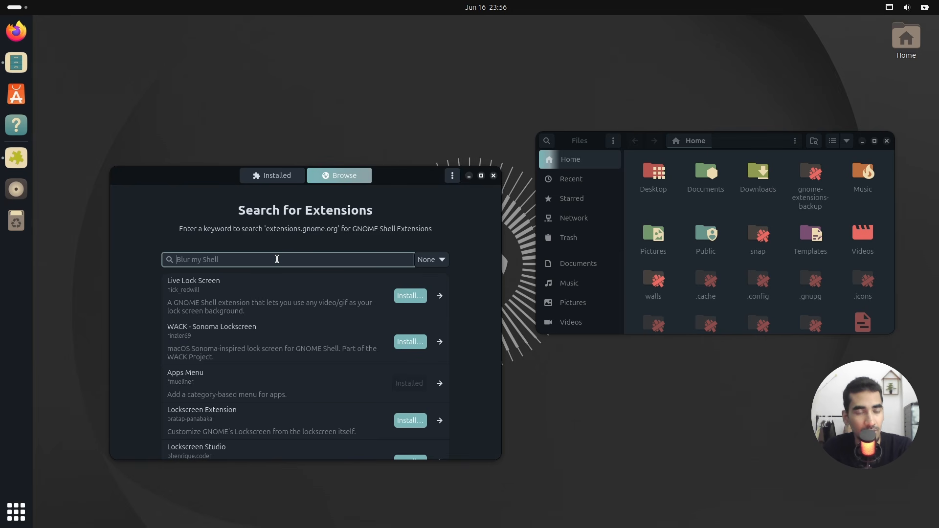
pyautogui.write('app menu')
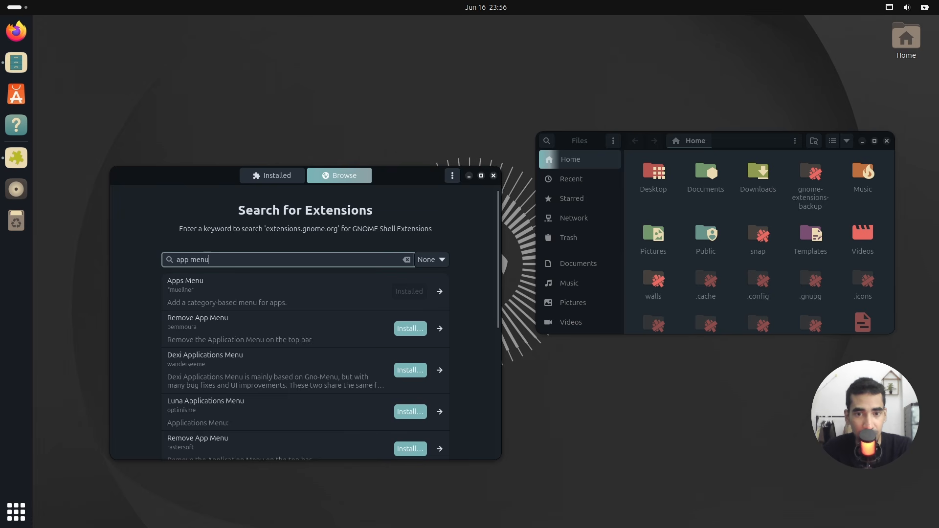
pyautogui.click(415, 294)
pyautogui.click(121, 175)
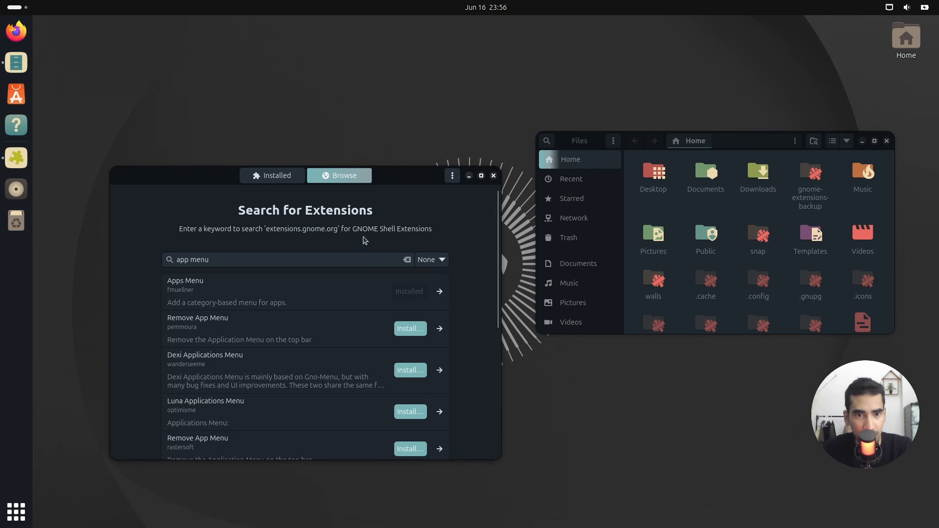
# Step: Enable the installed Apps Menu extension and look through the categories of its top-bar application menu
pyautogui.click(274, 177)
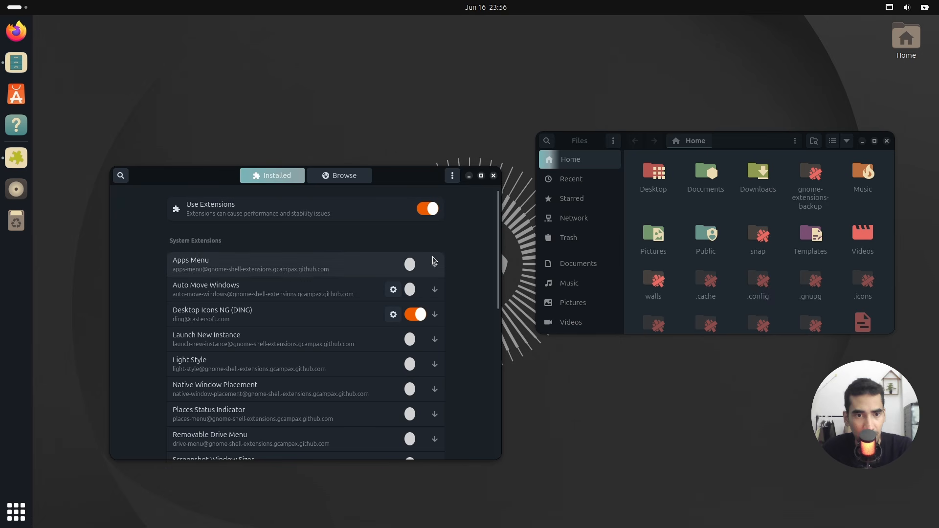
pyautogui.click(416, 264)
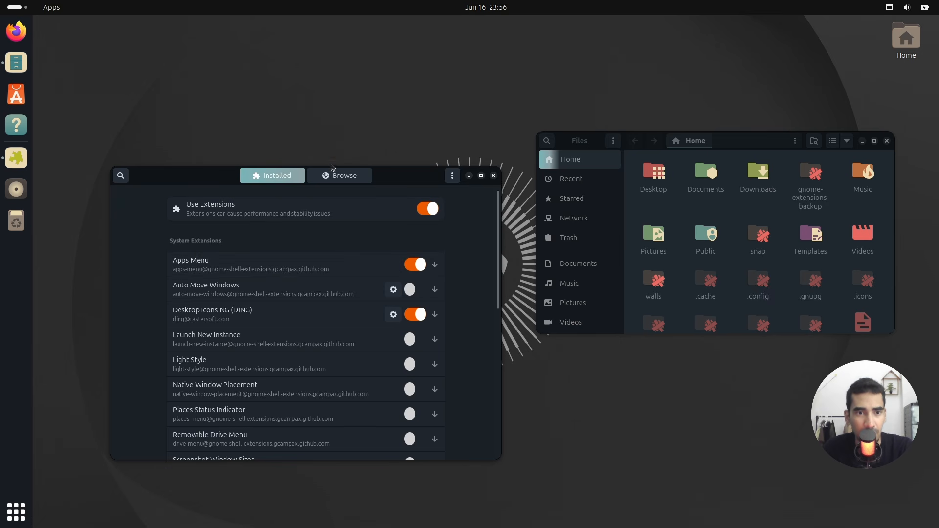
pyautogui.click(54, 7)
pyautogui.moveTo(60, 156)
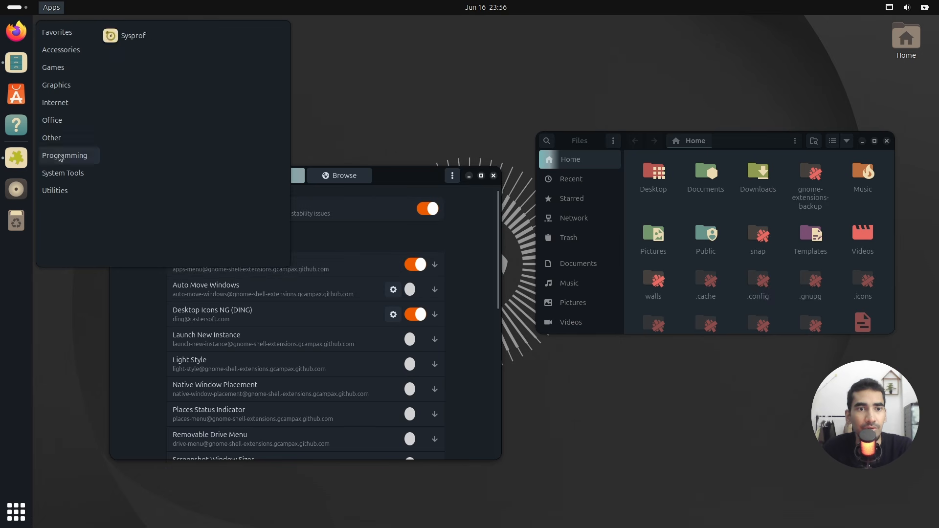
pyautogui.click(406, 88)
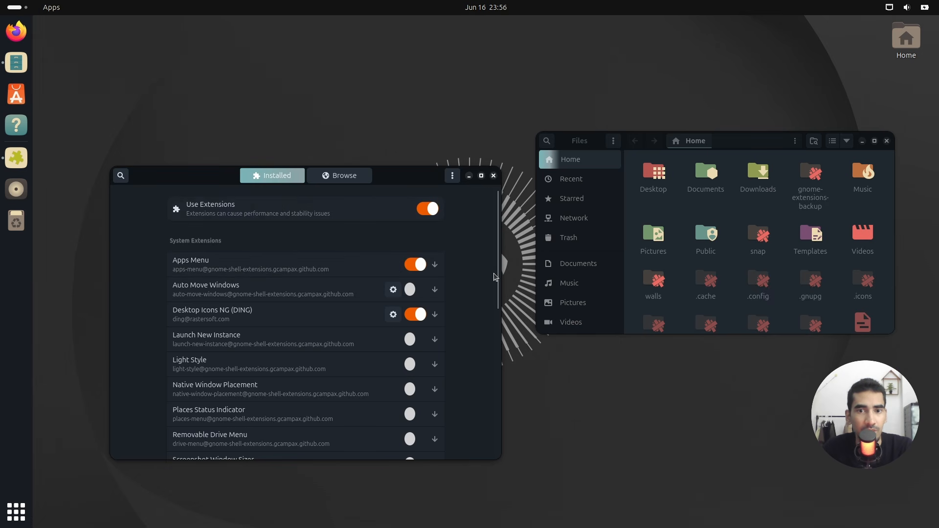
# Step: Search the online extensions for "blur my shell", install Blur my Shell, and close Extension Manager after checking the installed list
pyautogui.click(337, 175)
pyautogui.click(274, 176)
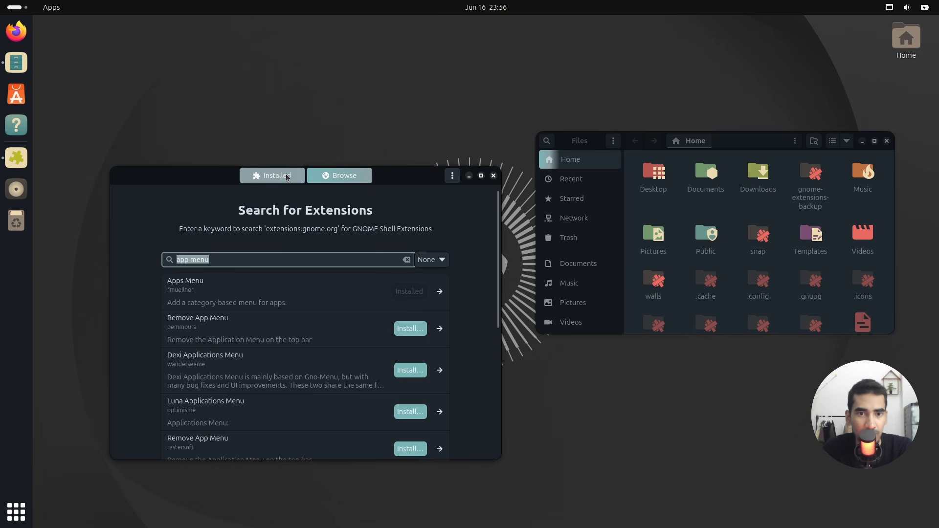
pyautogui.click(342, 177)
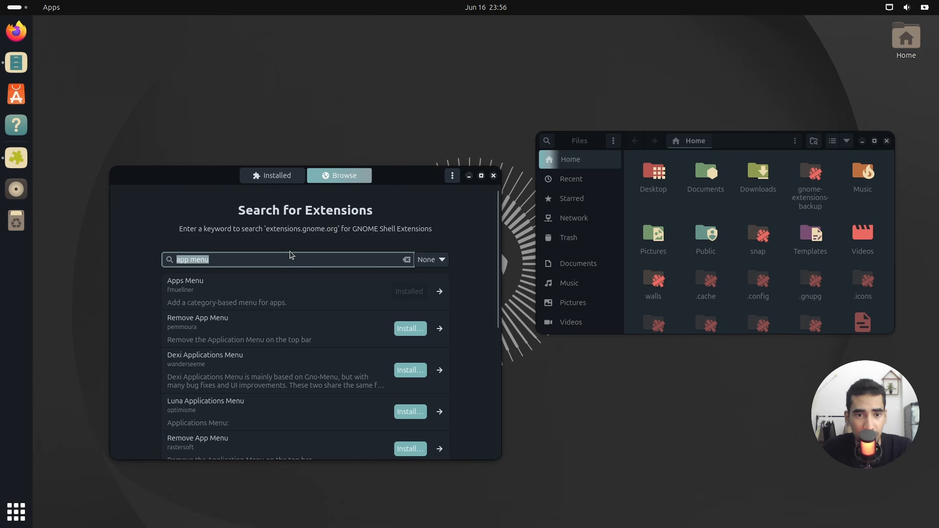
pyautogui.tripleClick(269, 263)
pyautogui.write('blur my shell')
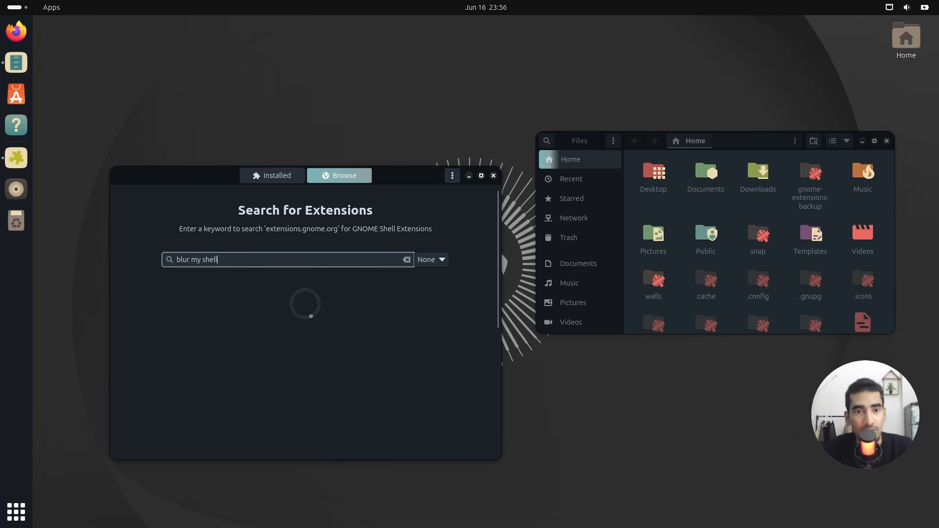
pyautogui.click(411, 296)
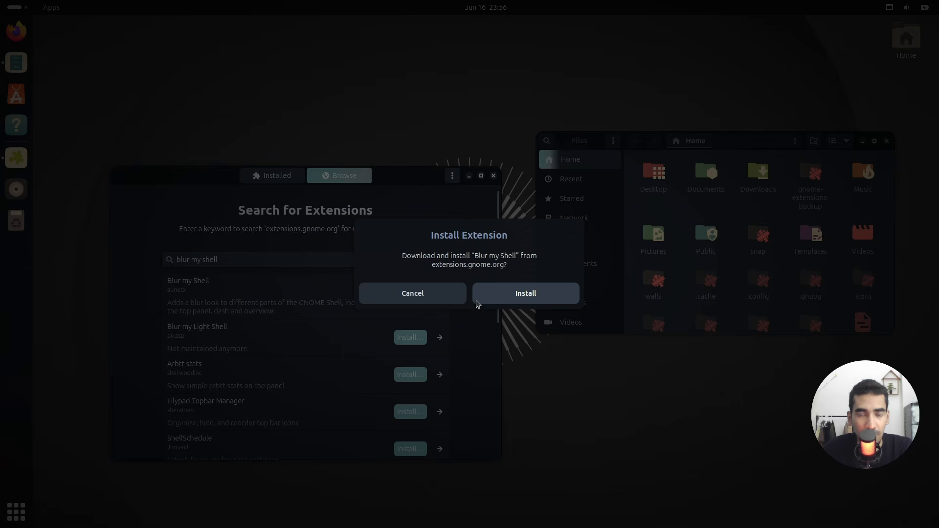
pyautogui.click(491, 300)
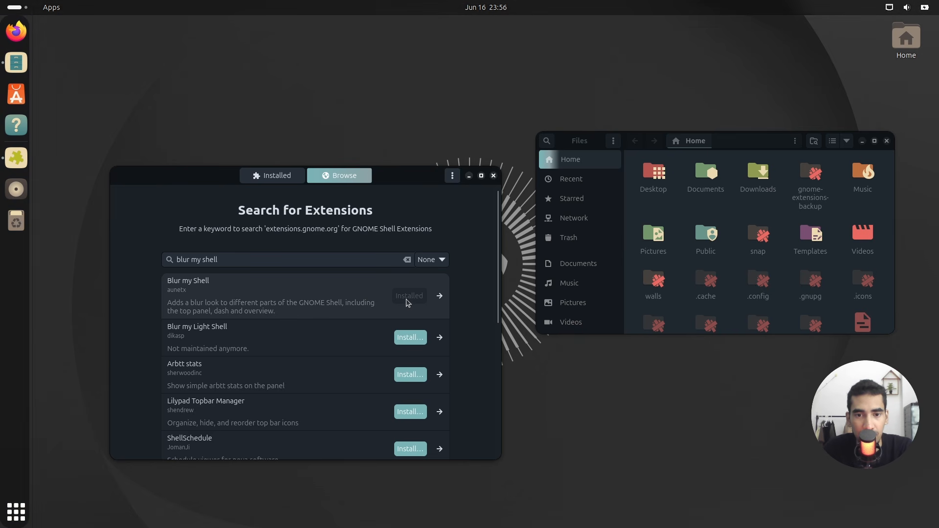
pyautogui.click(293, 176)
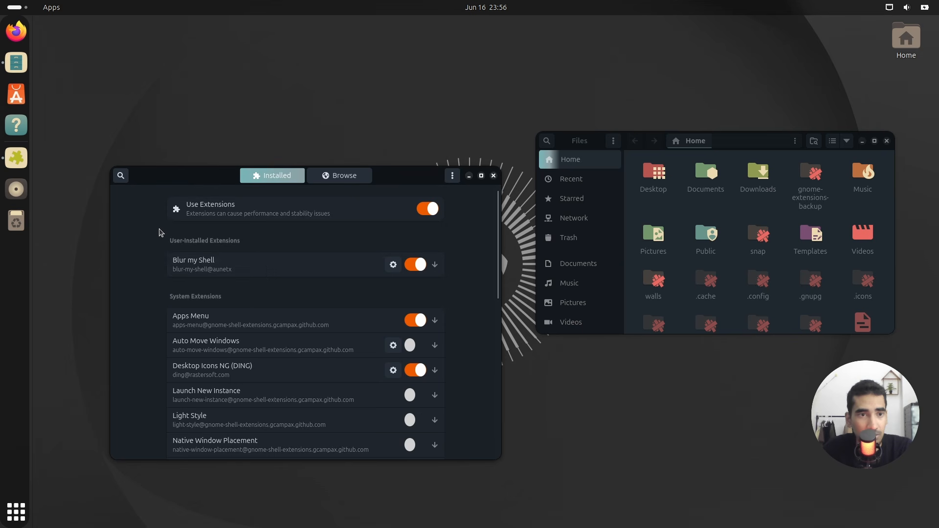
pyautogui.click(493, 176)
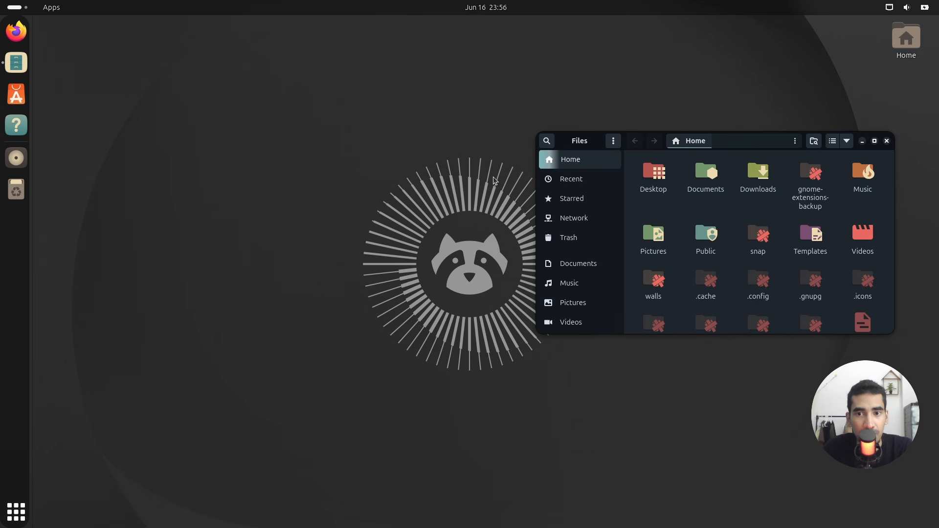
# Step: Open the echodrift2 folder in Downloads, start a terminal there, and close the two extra terminal tabs
pyautogui.moveTo(580, 141); pyautogui.dragTo(223, 191)
pyautogui.doubleClick(399, 223)
pyautogui.doubleClick(405, 223)
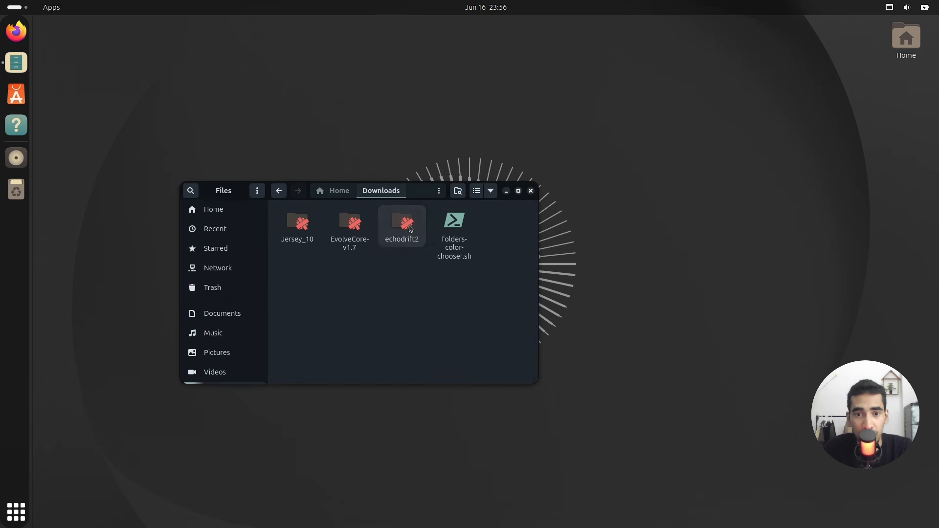
pyautogui.rightClick(459, 352)
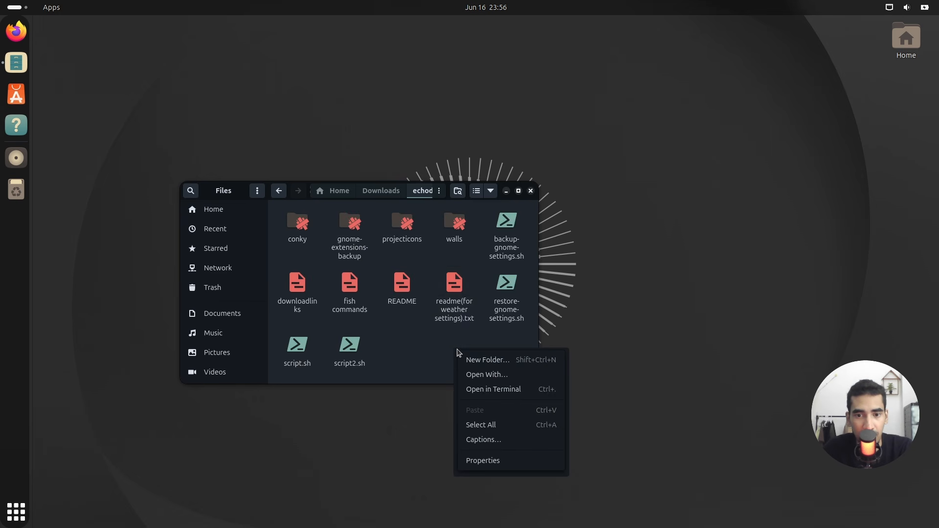
pyautogui.click(495, 390)
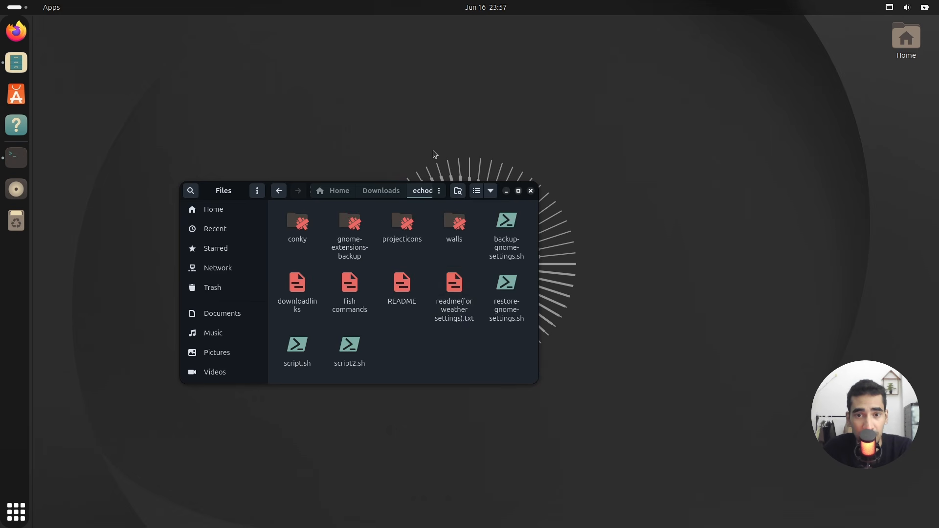
pyautogui.moveTo(448, 155); pyautogui.dragTo(694, 222)
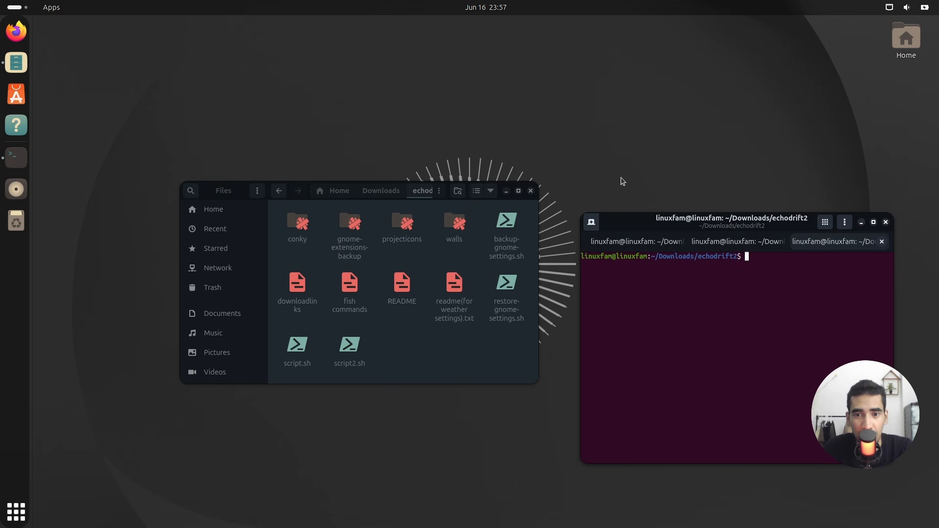
pyautogui.click(477, 355)
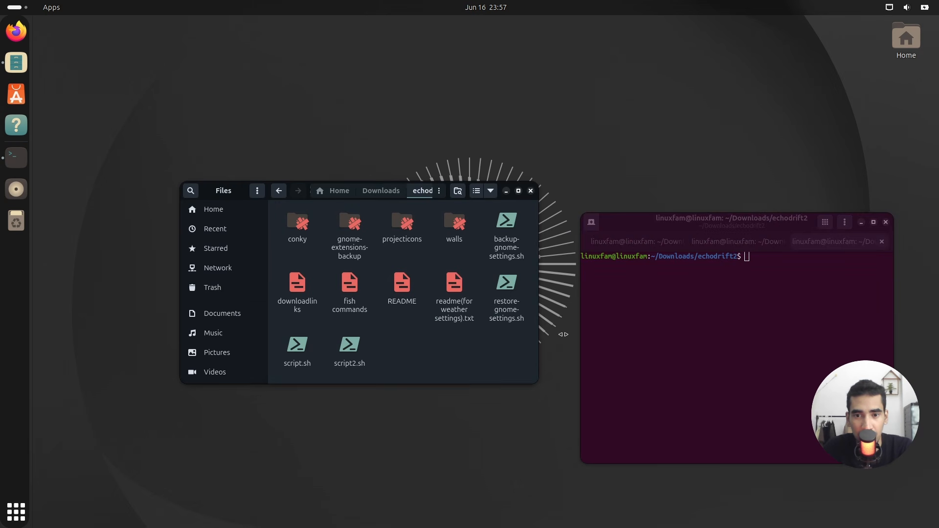
pyautogui.click(779, 304)
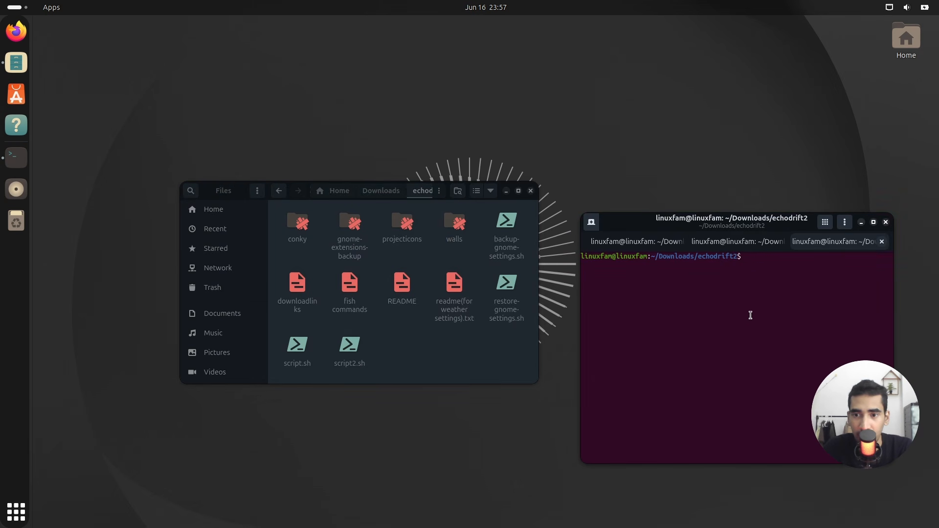
pyautogui.click(681, 241)
pyautogui.click(730, 242)
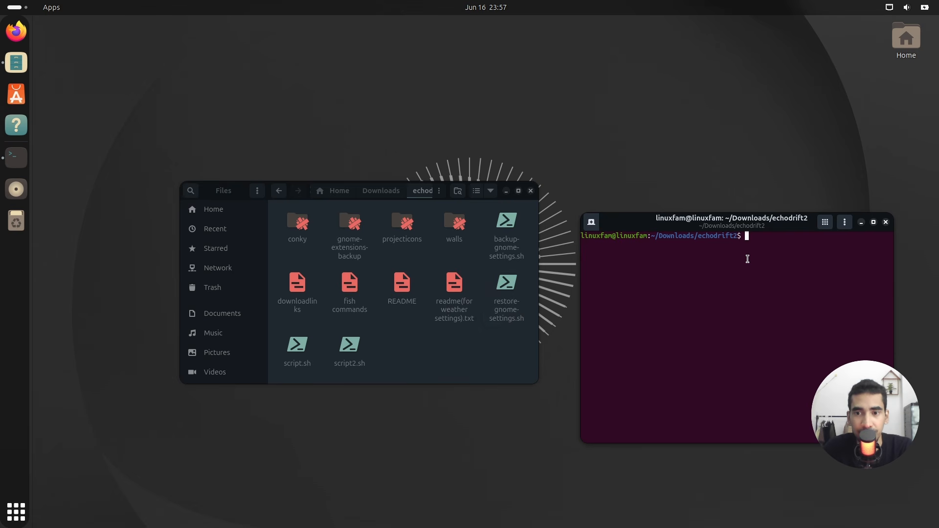
# Step: List the files in echodrift2 and run ./restore-gnome-settings.sh to restore the GNOME extension settings
pyautogui.write('ls')
pyautogui.press('Return')
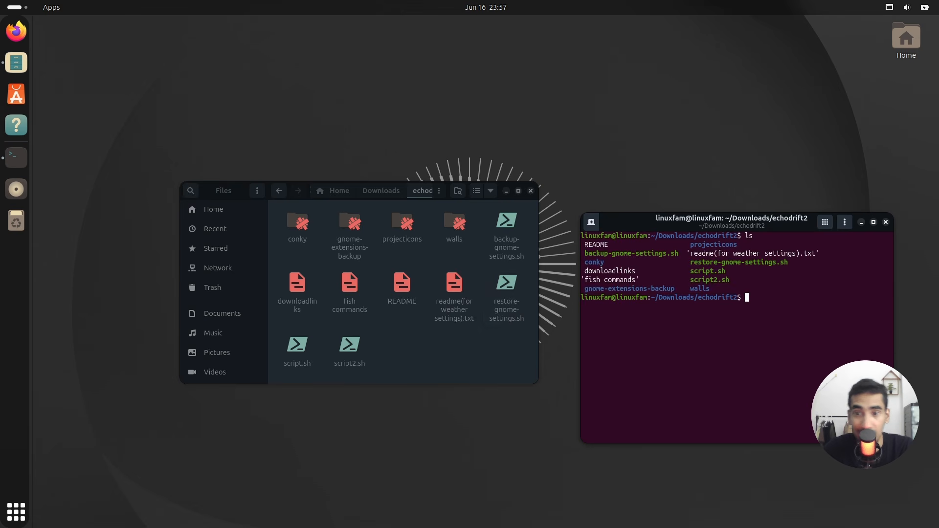
pyautogui.doubleClick(753, 262)
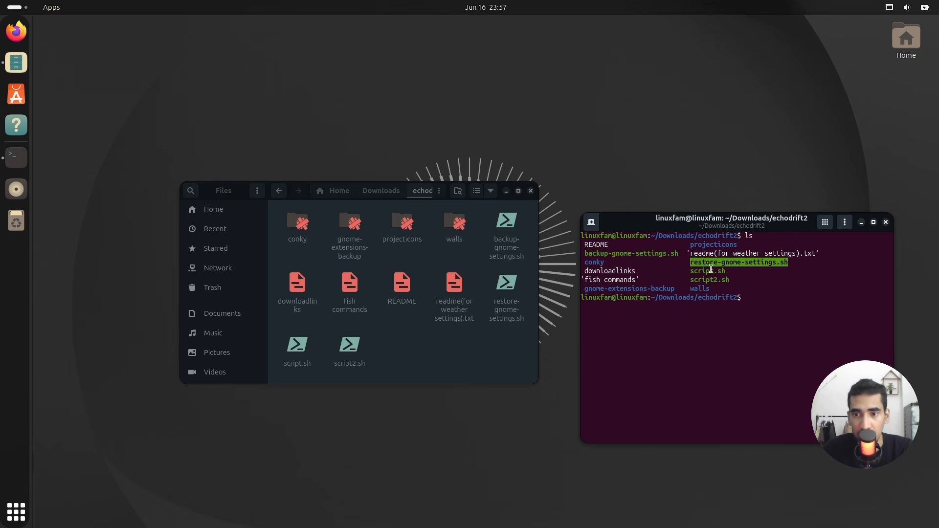
pyautogui.hotkey('ctrl', 'shift', 'c')
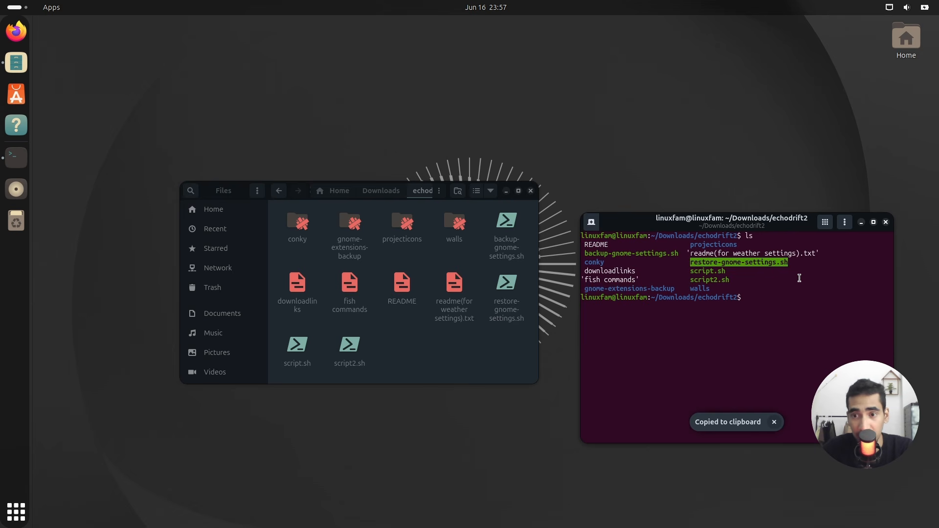
pyautogui.click(766, 297)
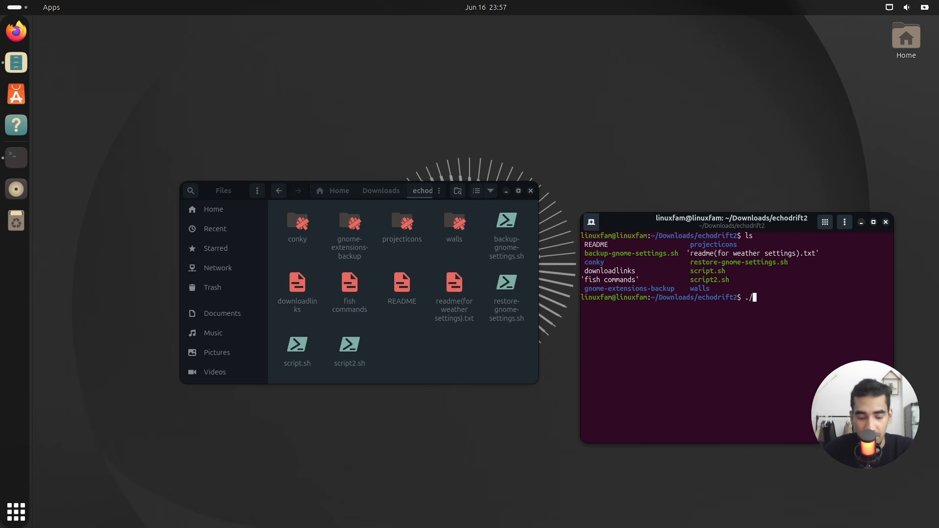
pyautogui.hotkey('ctrl', 'shift', 'v')
pyautogui.press('Return')
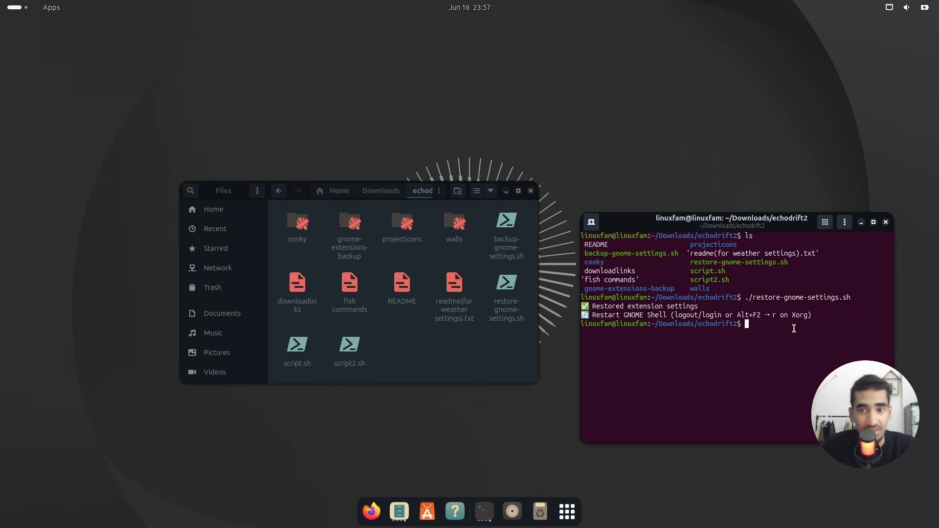
# Step: Close the terminal and move the Files window clear of the wallpaper's central emblem
pyautogui.moveTo(368, 194); pyautogui.dragTo(276, 234)
pyautogui.click(886, 222)
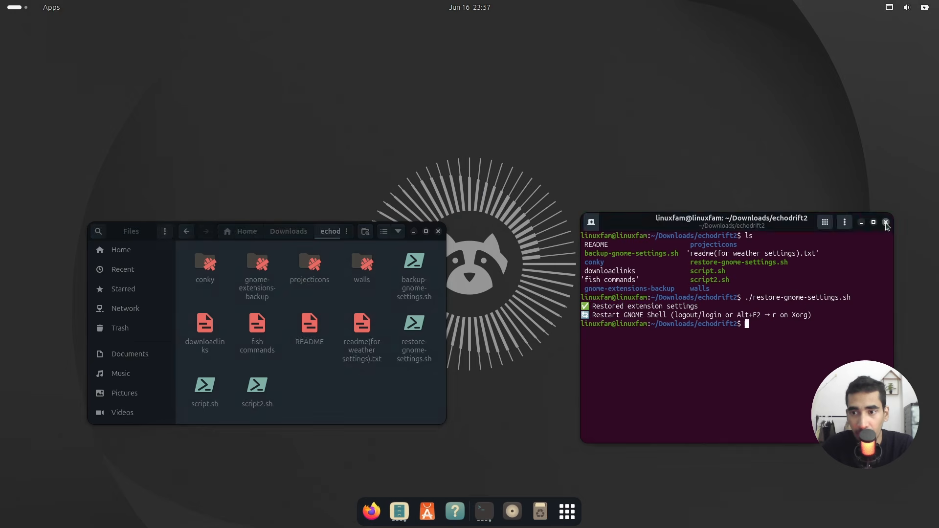
pyautogui.click(553, 512)
pyautogui.click(333, 132)
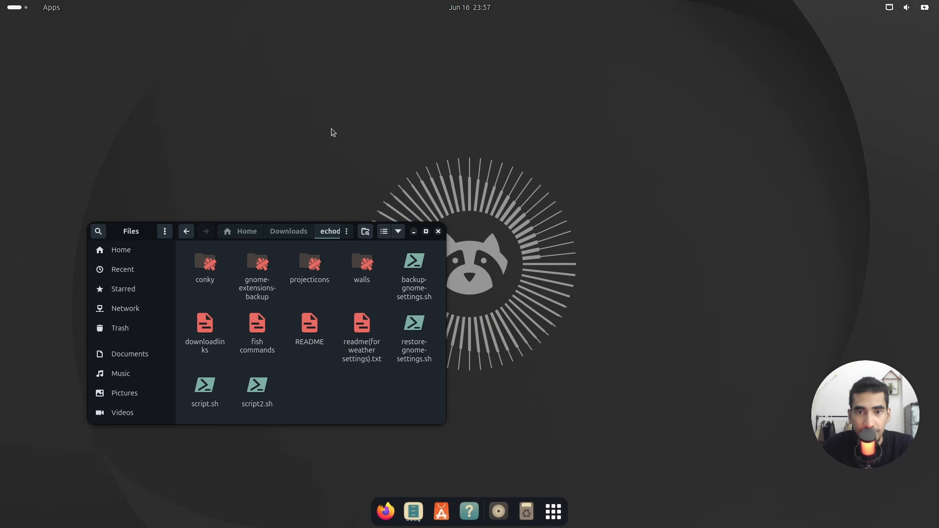
pyautogui.moveTo(215, 234); pyautogui.dragTo(147, 182)
# Step: Pin Calculator, Conky Manager, Extension Manager, Ulauncher, Terminal, Clocks and conky from the application grid to the dash
pyautogui.click(558, 511)
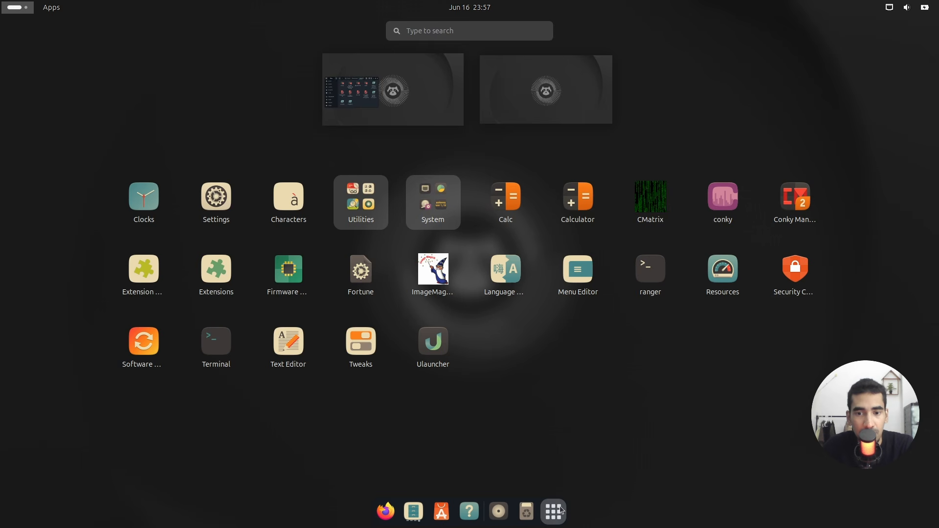
pyautogui.moveTo(578, 198); pyautogui.dragTo(427, 511)
pyautogui.moveTo(722, 198); pyautogui.dragTo(465, 512)
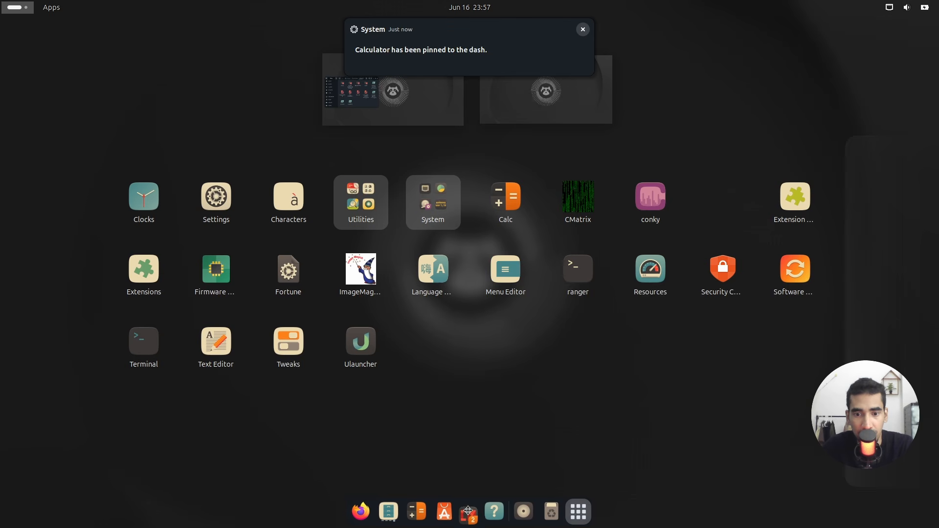
pyautogui.moveTo(723, 198); pyautogui.dragTo(485, 509)
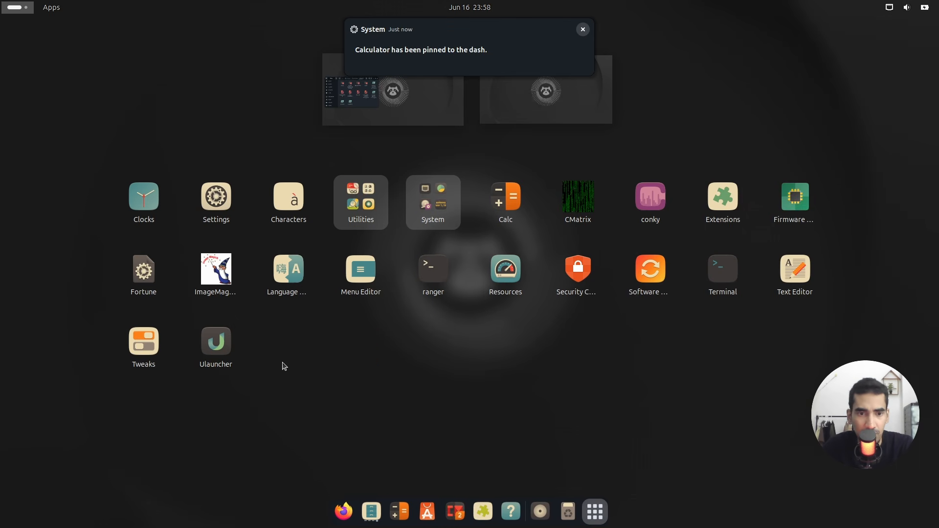
pyautogui.moveTo(216, 343); pyautogui.dragTo(464, 509)
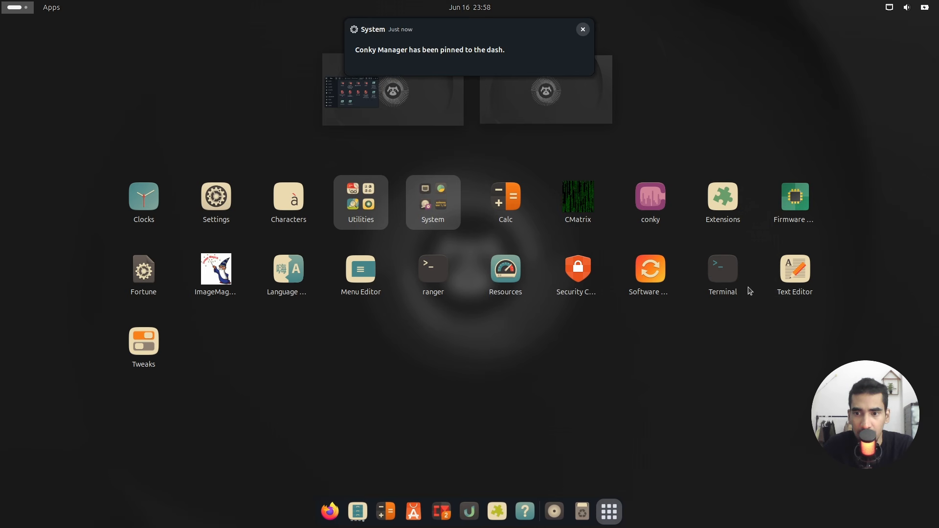
pyautogui.moveTo(723, 269); pyautogui.dragTo(511, 511)
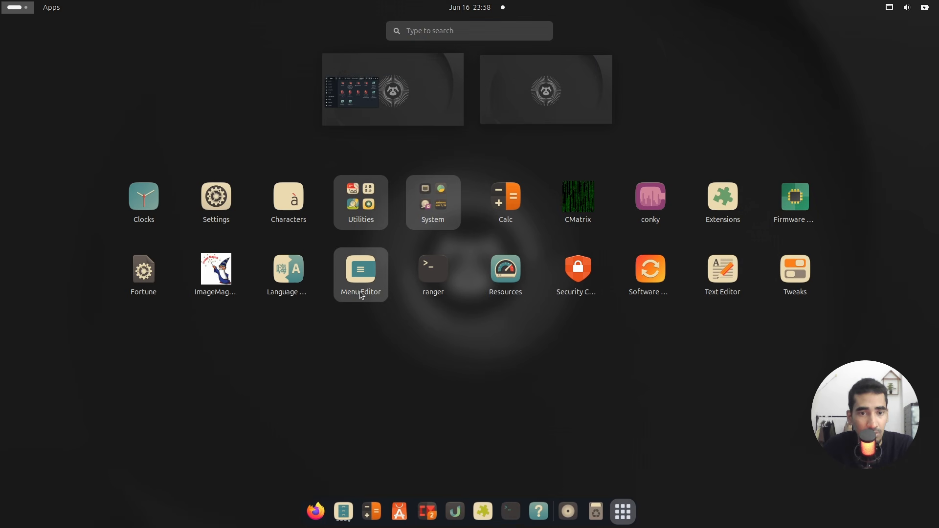
pyautogui.moveTo(143, 197); pyautogui.dragTo(441, 511)
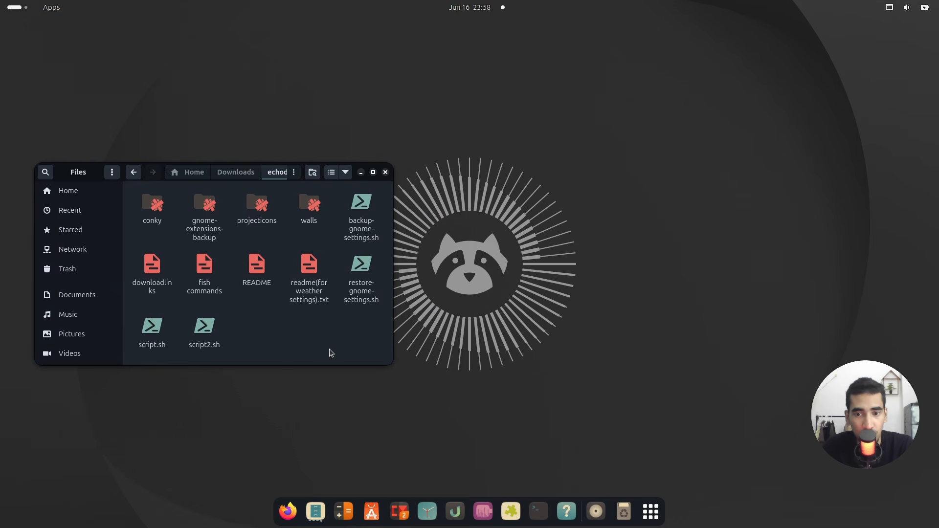
# Step: Open the walls folder inside echodrift2 and enlarge the Files window to show all its wallpapers
pyautogui.moveTo(156, 178); pyautogui.dragTo(220, 210)
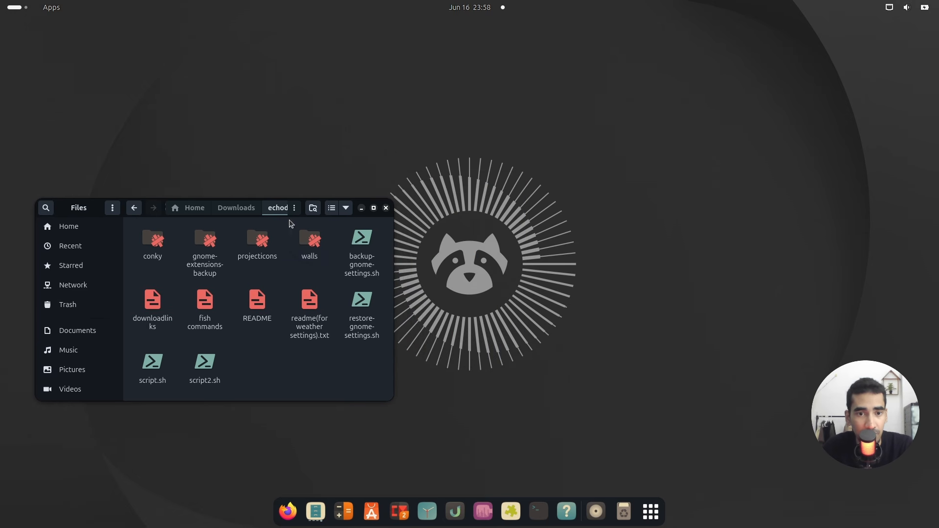
pyautogui.moveTo(152, 210); pyautogui.dragTo(147, 233)
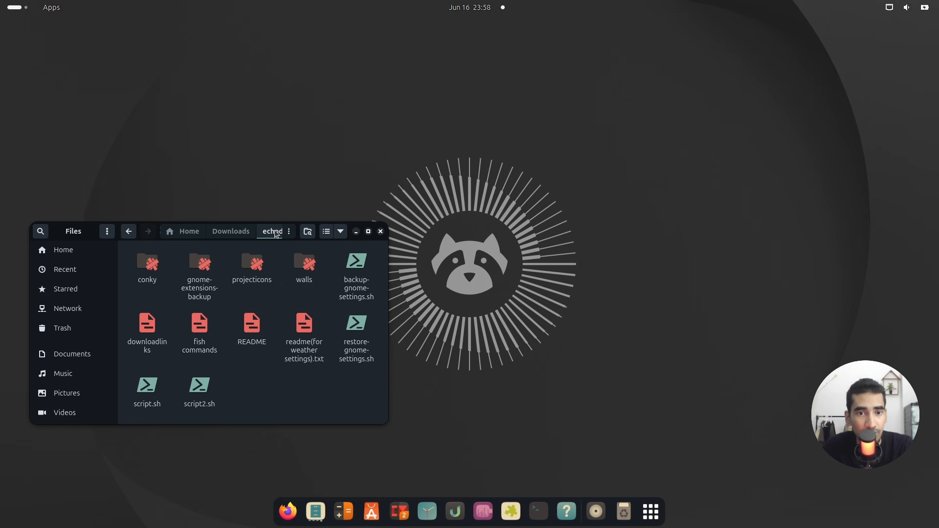
pyautogui.doubleClick(313, 269)
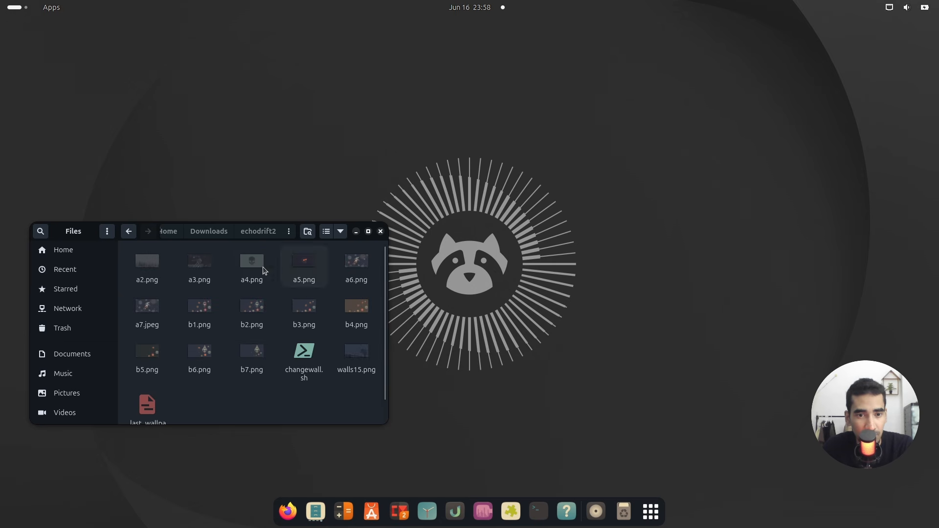
pyautogui.moveTo(147, 237); pyautogui.dragTo(157, 207)
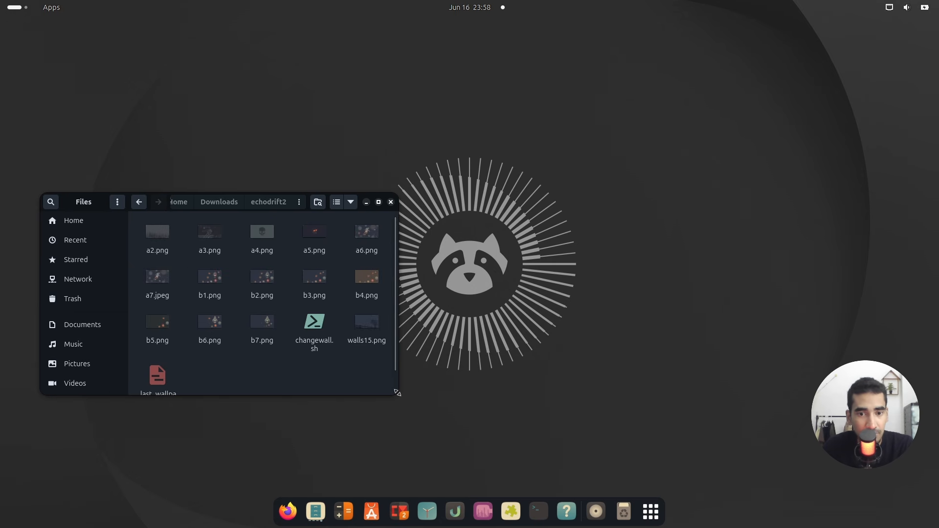
pyautogui.moveTo(378, 395); pyautogui.dragTo(397, 418)
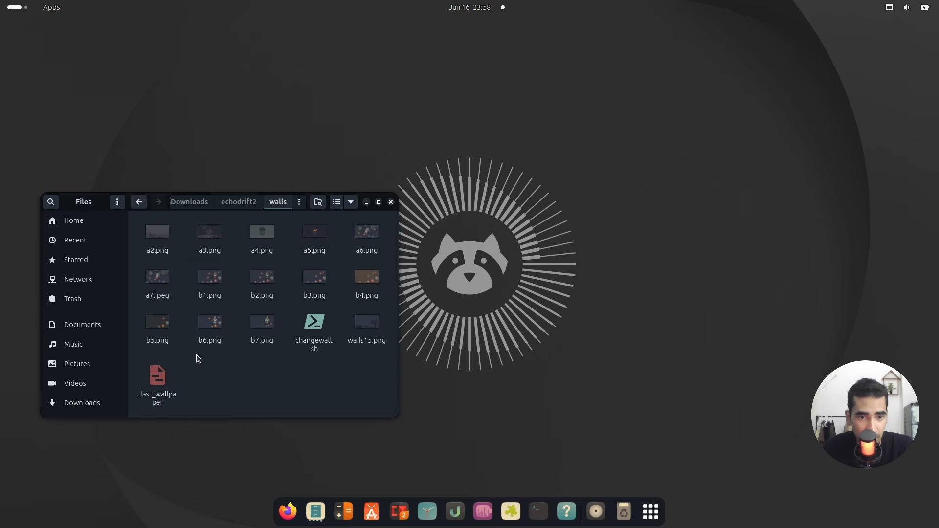
# Step: Try b2.png as the desktop background, set b3.png instead, and return to the echodrift2 folder
pyautogui.rightClick(258, 279)
pyautogui.click(294, 420)
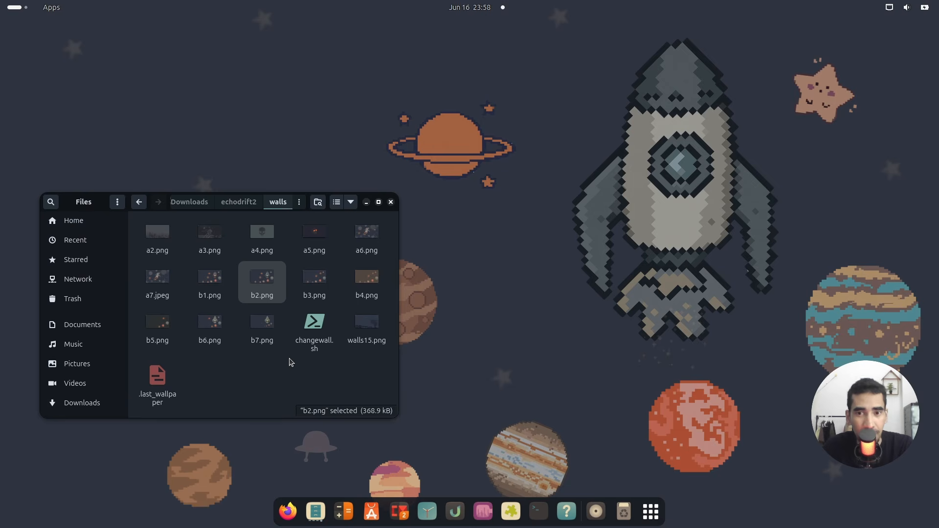
pyautogui.rightClick(210, 284)
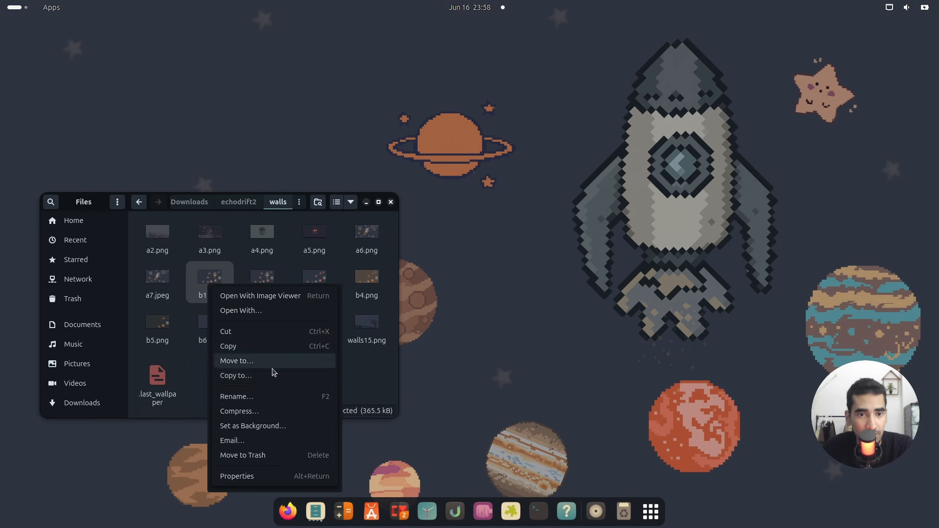
pyautogui.rightClick(157, 321)
pyautogui.click(204, 272)
pyautogui.click(320, 242)
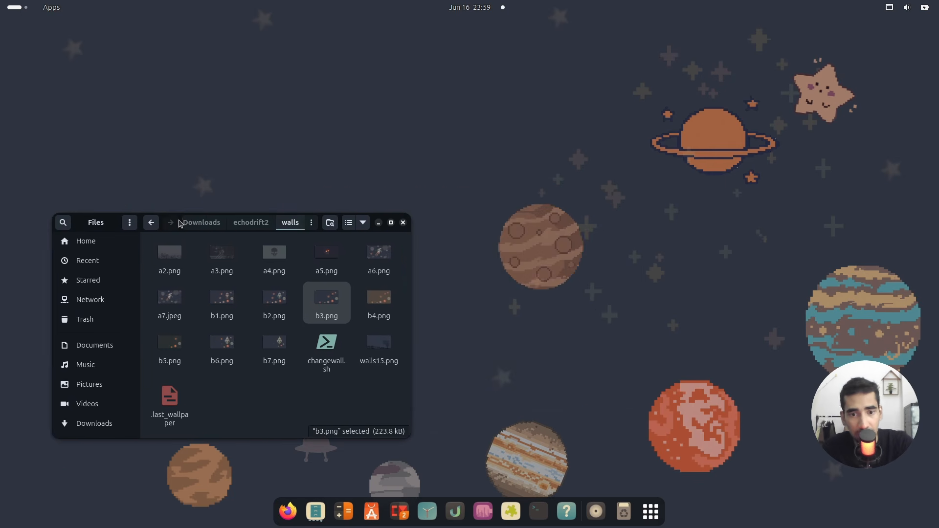
pyautogui.hotkey('alt', 'Left')
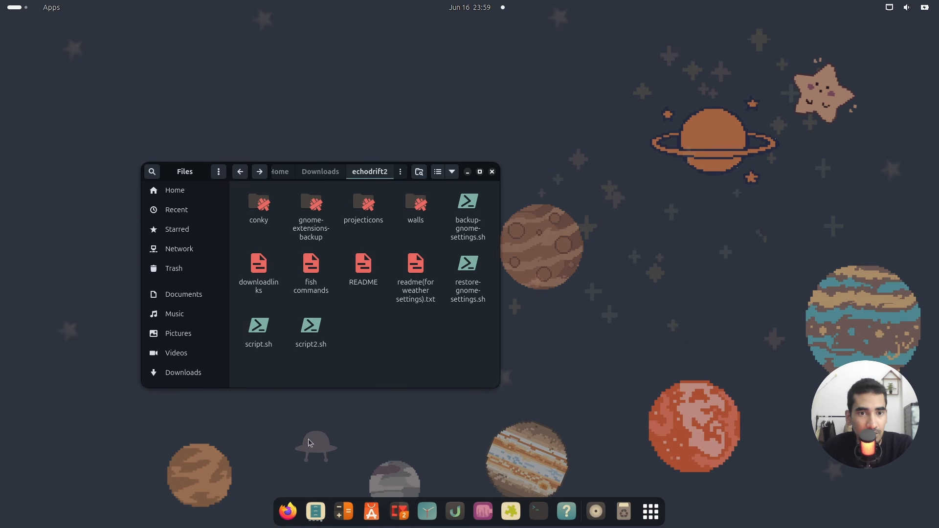
# Step: Search the applications for "menu", launch Menu Editor, and place its window beside the Files window
pyautogui.click(655, 514)
pyautogui.write('menu')
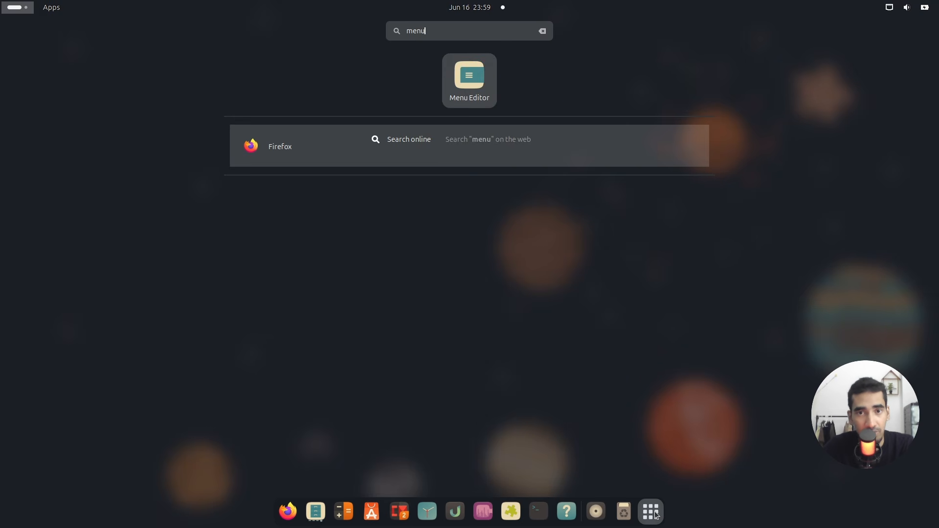
pyautogui.click(495, 80)
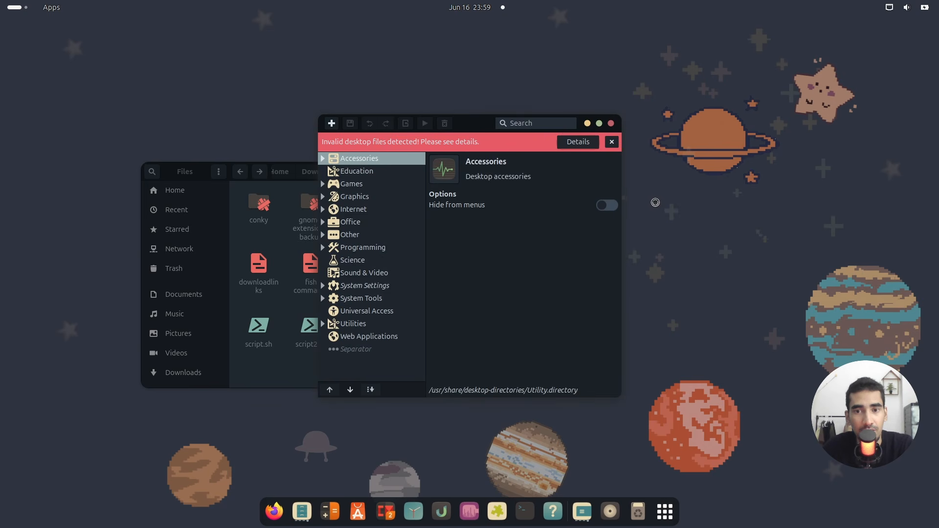
pyautogui.moveTo(476, 127); pyautogui.dragTo(706, 125)
pyautogui.click(360, 330)
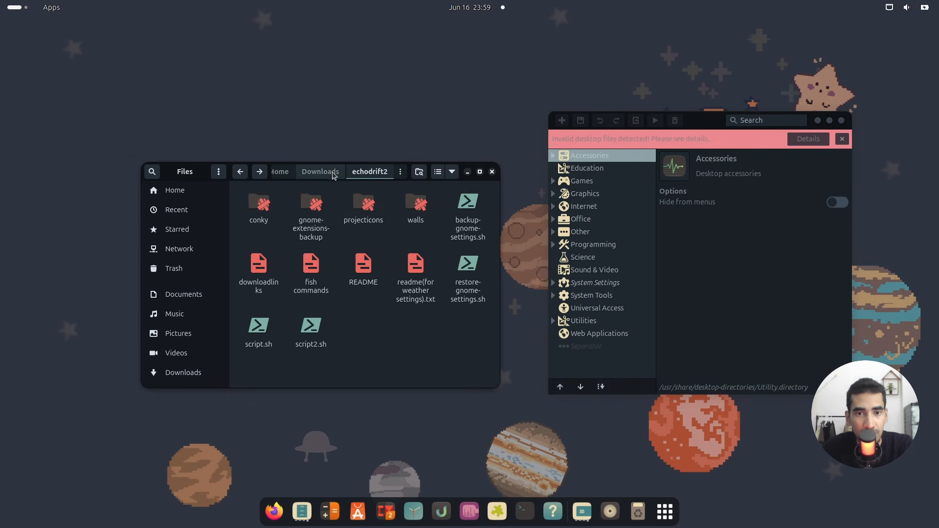
# Step: Open the icon folder inside projecticons and look through its folder and fire icons
pyautogui.moveTo(332, 180); pyautogui.dragTo(234, 177)
pyautogui.doubleClick(262, 206)
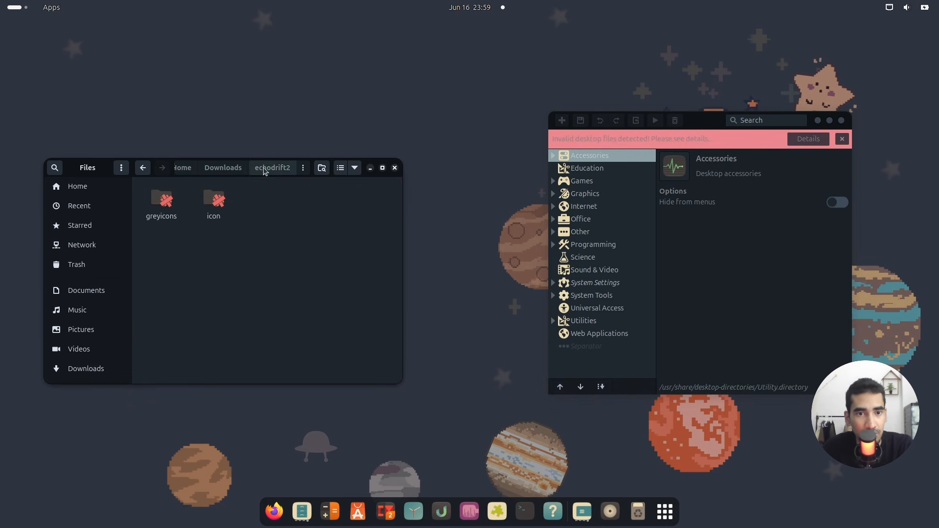
pyautogui.doubleClick(214, 199)
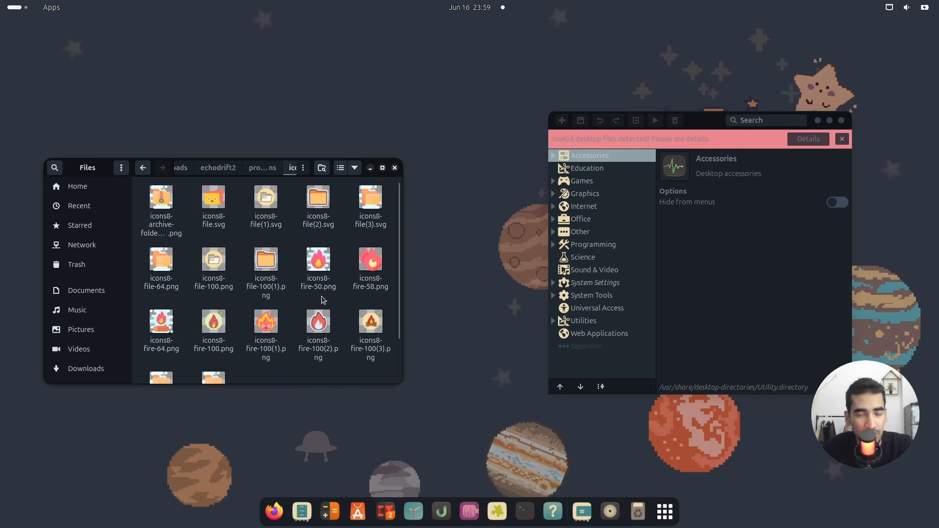
pyautogui.scroll(-2, 311, 303)
pyautogui.scroll(1, 279, 338)
pyautogui.scroll(1, 275, 232)
pyautogui.scroll(-1, 263, 230)
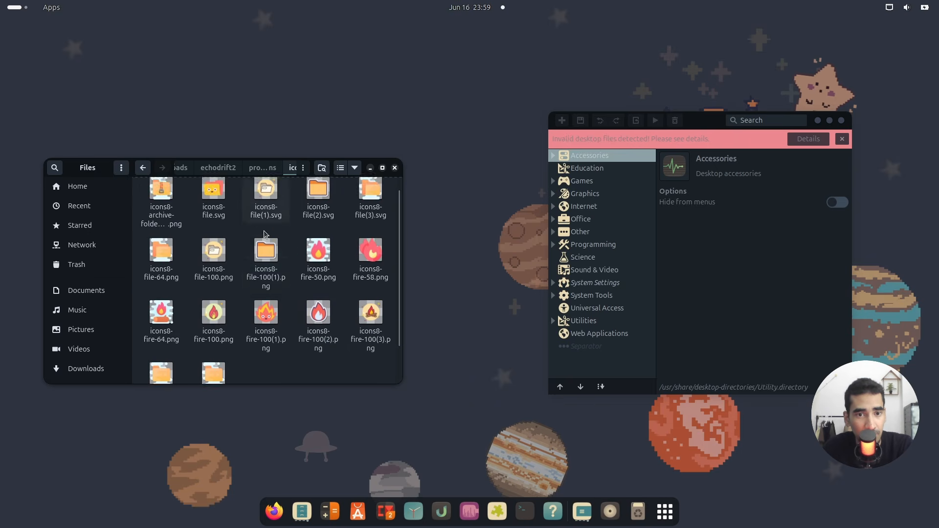
# Step: Check icons8-fire-100(1).png in the icon folder, move Menu Editor closer to Files, and find Firefox in it by searching "fire"
pyautogui.click(265, 294)
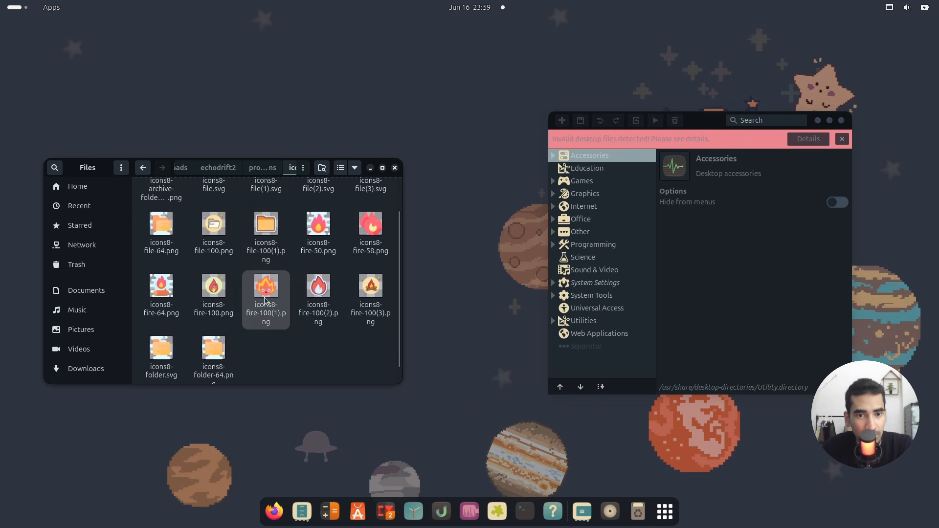
pyautogui.click(296, 359)
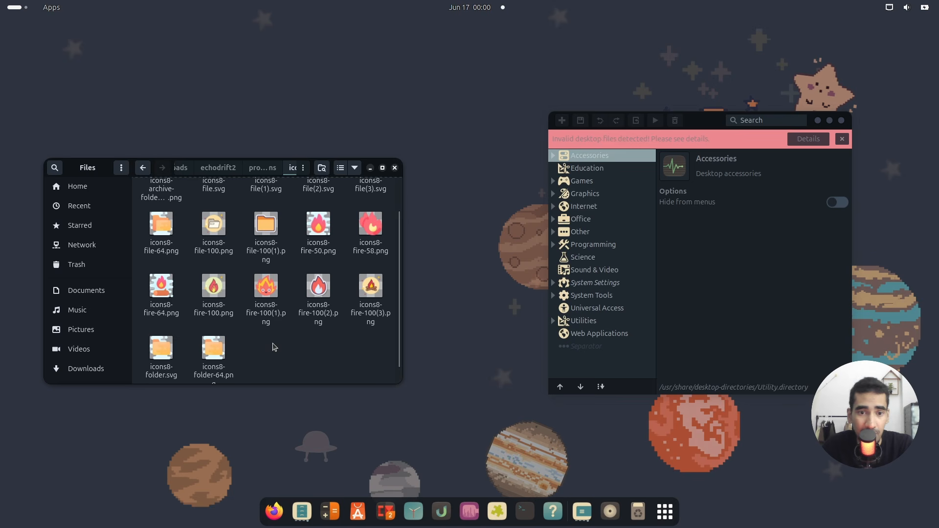
pyautogui.moveTo(709, 122); pyautogui.dragTo(621, 120)
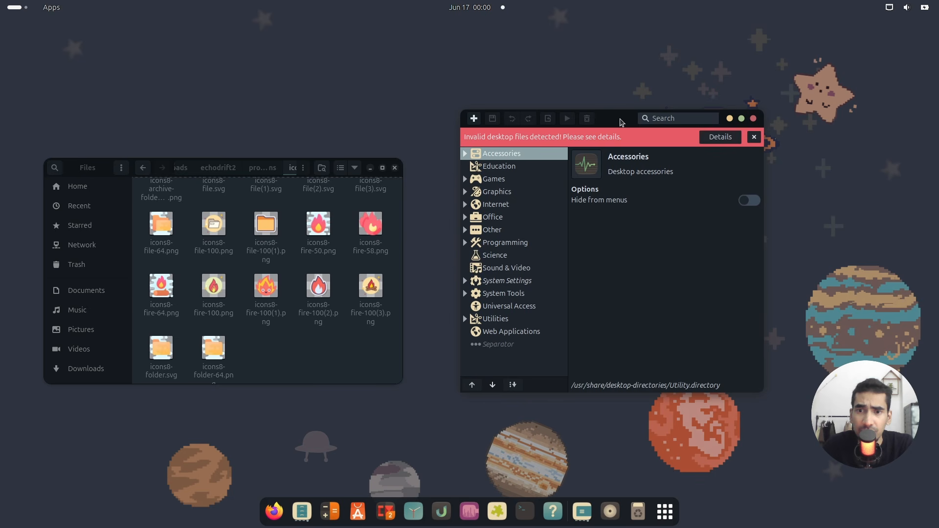
pyautogui.click(679, 117)
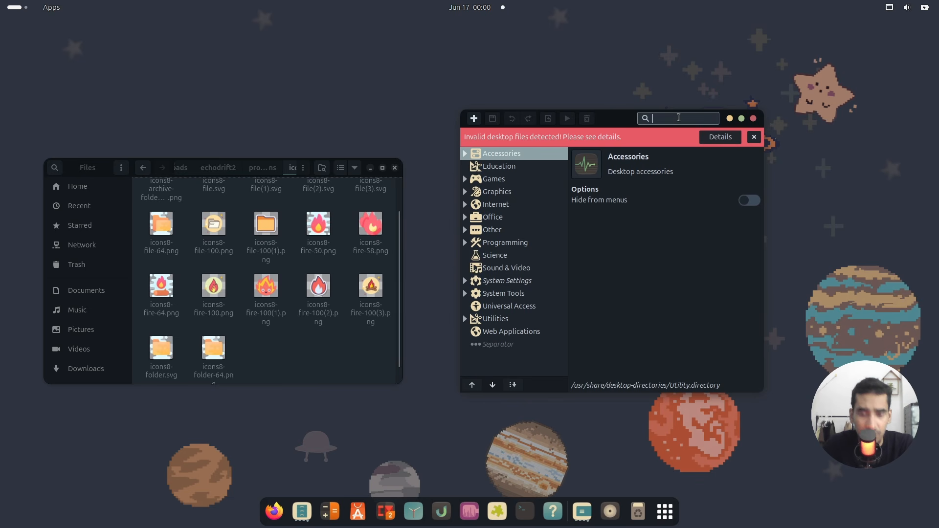
pyautogui.write('fire')
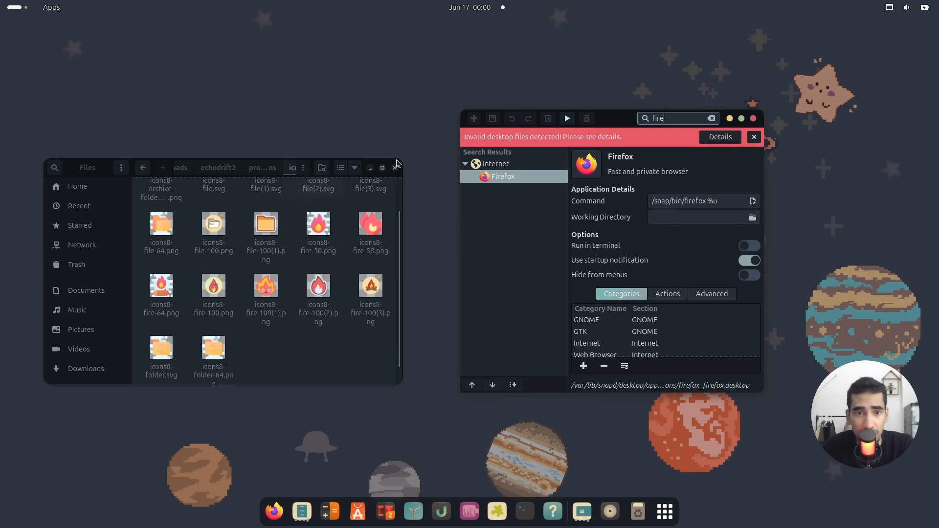
# Step: Browse image files for a new Firefox icon and open Downloads/echodrift2/projecticons/icon in the image chooser
pyautogui.click(586, 164)
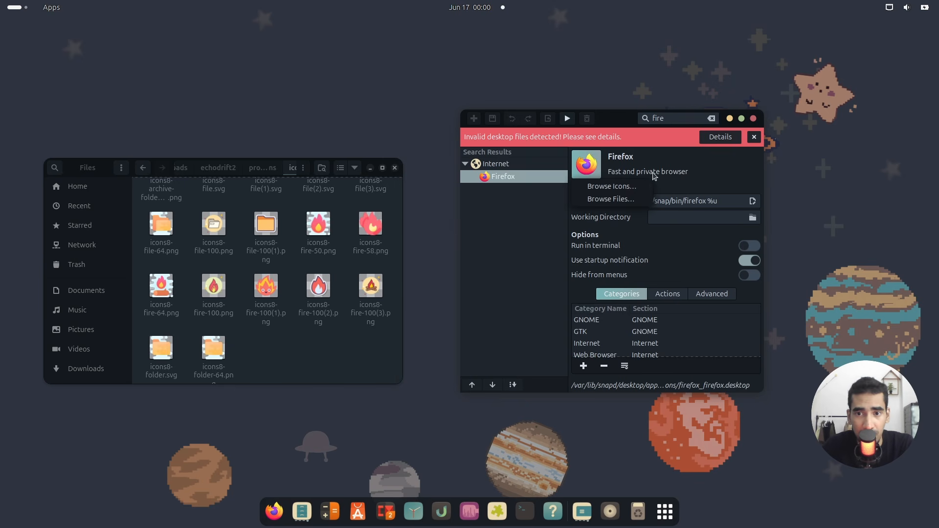
pyautogui.click(620, 201)
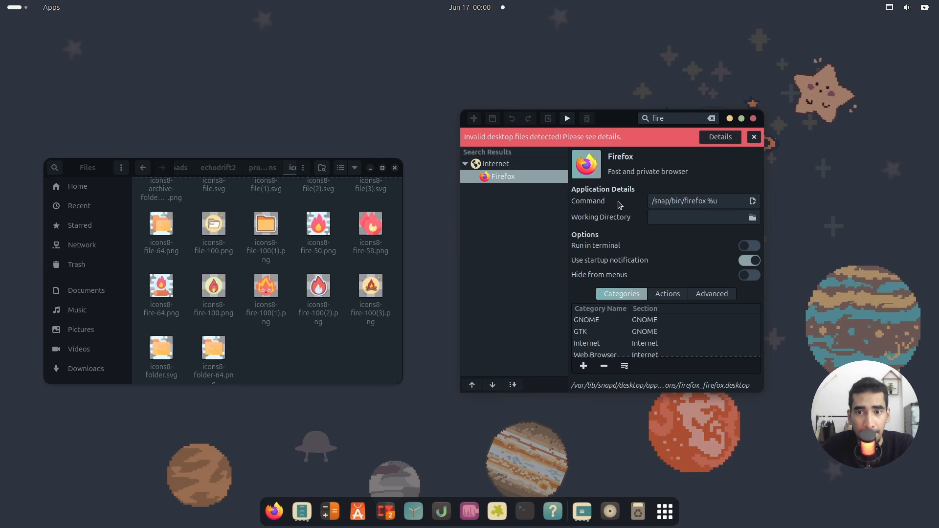
pyautogui.click(457, 100)
pyautogui.doubleClick(457, 100)
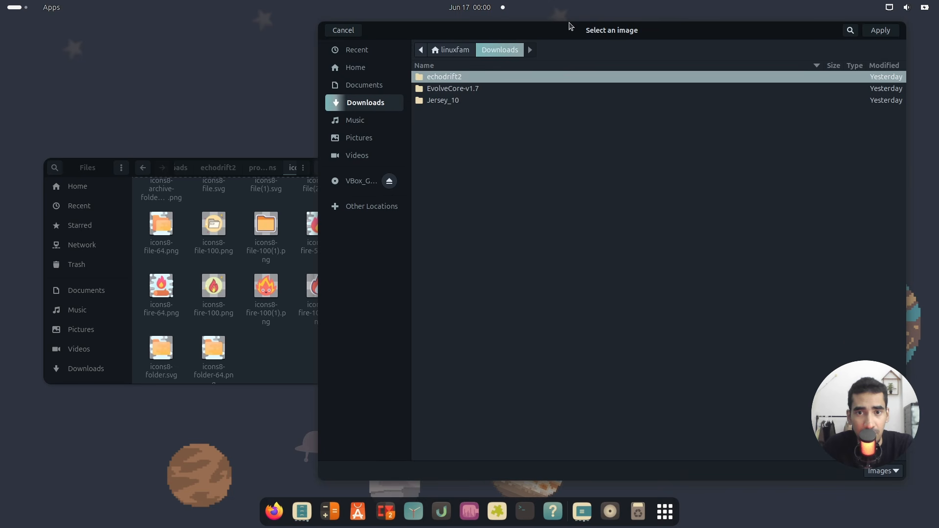
pyautogui.moveTo(575, 25); pyautogui.dragTo(677, 26)
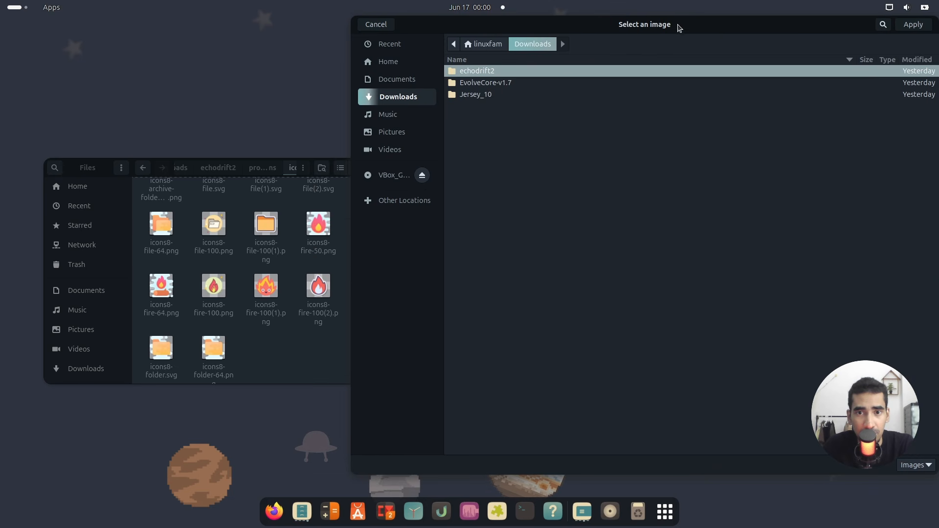
pyautogui.doubleClick(487, 72)
pyautogui.doubleClick(483, 94)
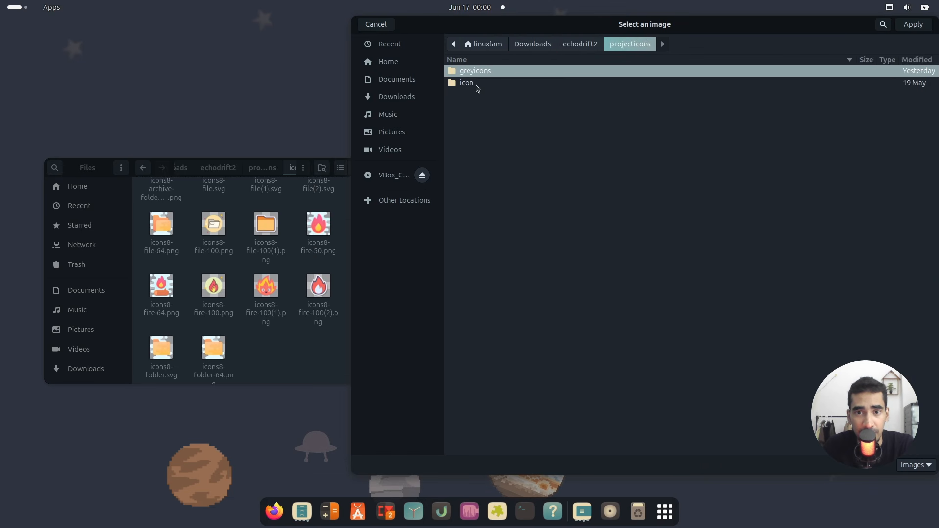
pyautogui.doubleClick(477, 83)
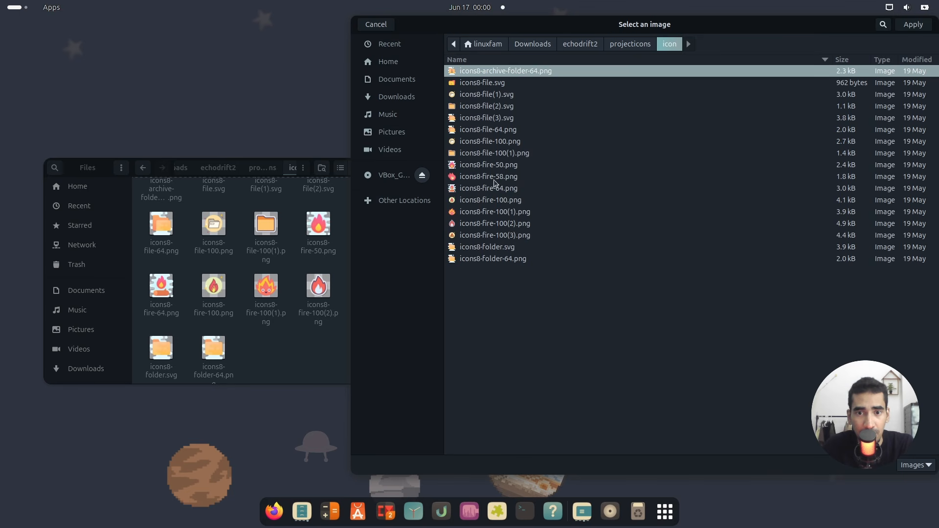
# Step: Apply icons8-fire-100(1).png as Firefox's icon and save the menu entry
pyautogui.click(498, 214)
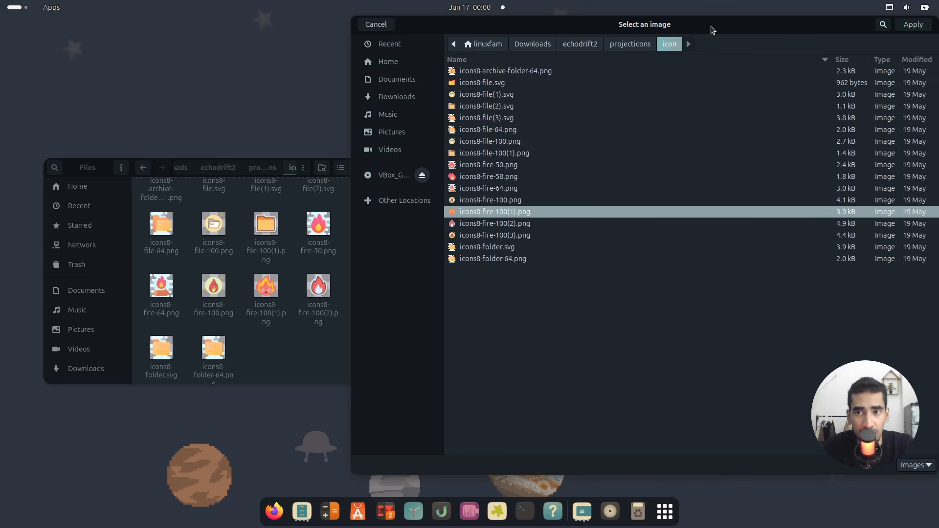
pyautogui.moveTo(712, 28); pyautogui.dragTo(471, 37)
pyautogui.click(758, 26)
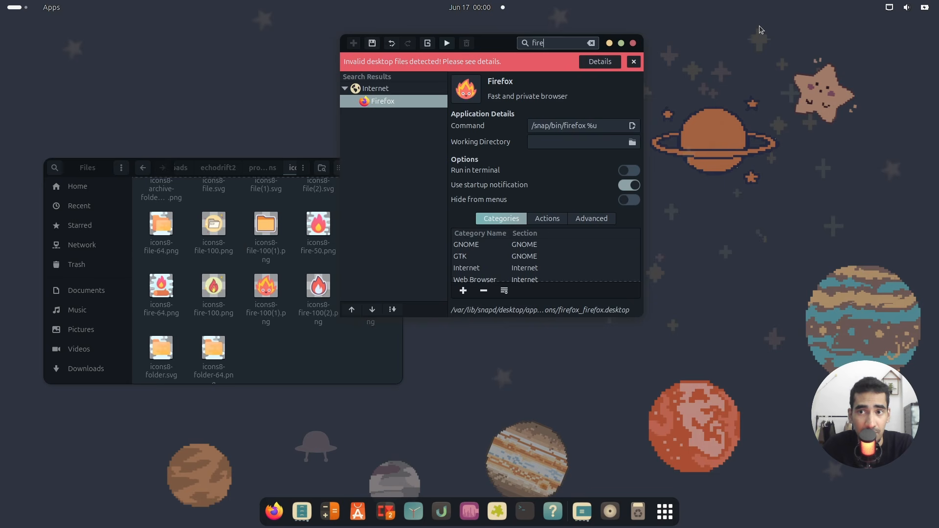
pyautogui.click(373, 43)
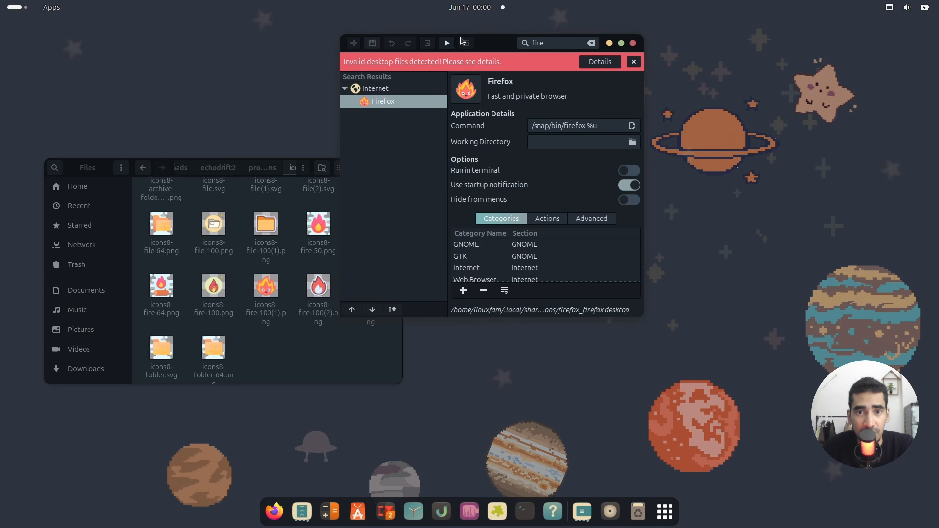
# Step: Move the Menu Editor window clear of the Files window and find App Center by searching its entries for "app"
pyautogui.moveTo(486, 43); pyautogui.dragTo(678, 122)
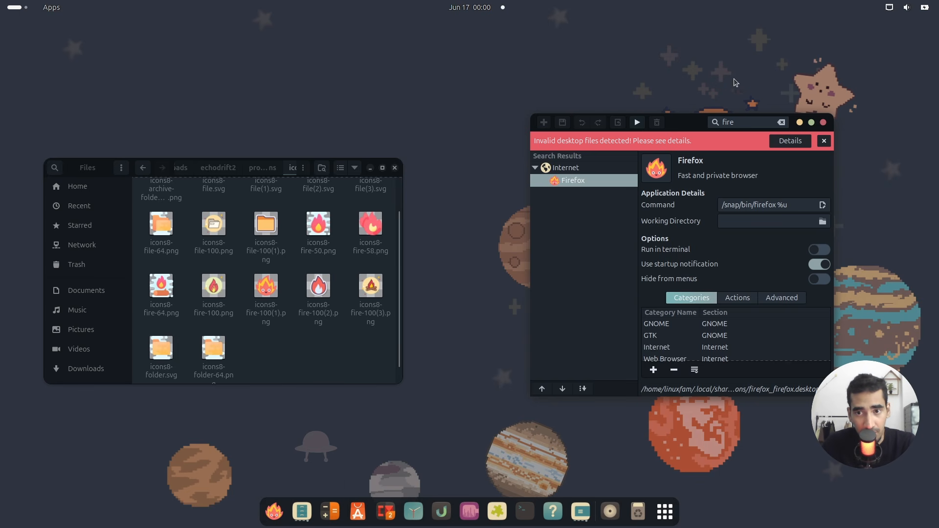
pyautogui.doubleClick(736, 121)
pyautogui.write('app')
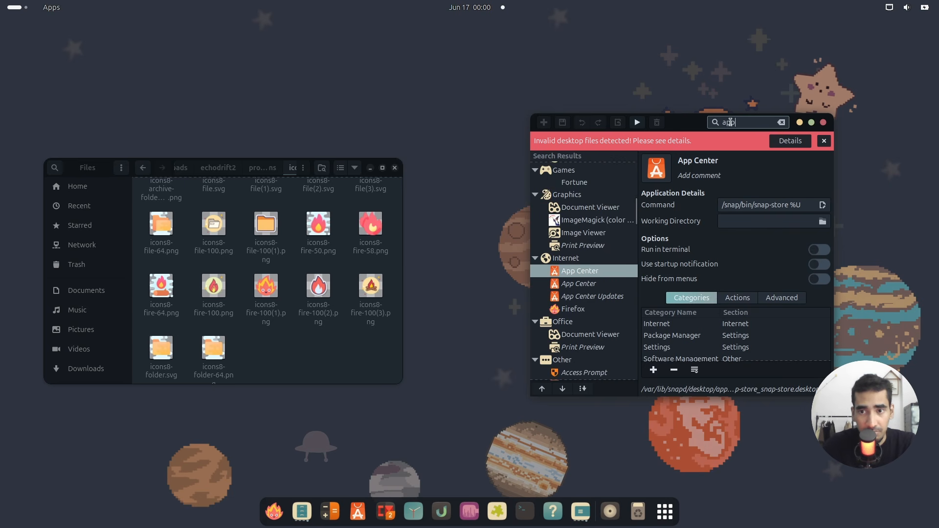
# Step: Try icons8-file(3).svg from the echodrift2 projecticons/icon folder as App Center's icon and save the entry
pyautogui.click(671, 164)
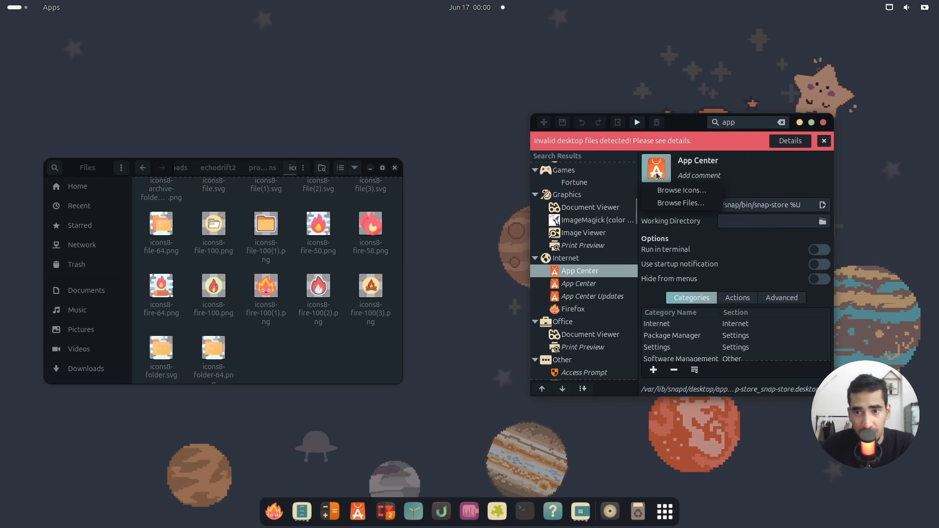
pyautogui.click(686, 204)
pyautogui.doubleClick(488, 104)
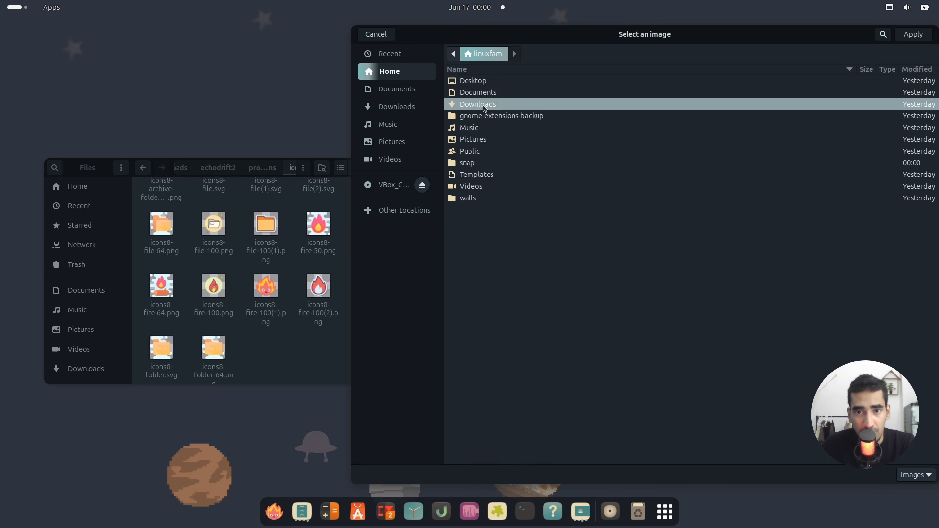
pyautogui.doubleClick(490, 82)
pyautogui.doubleClick(489, 104)
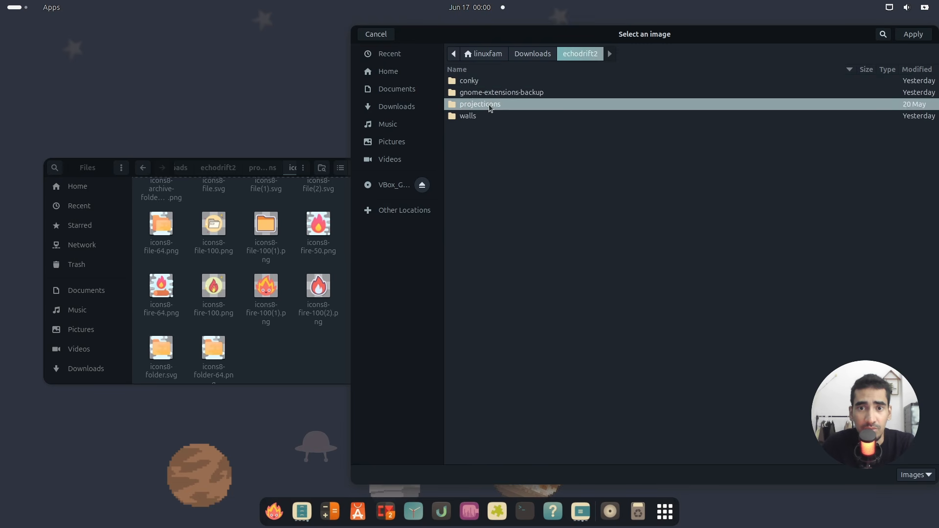
pyautogui.doubleClick(485, 93)
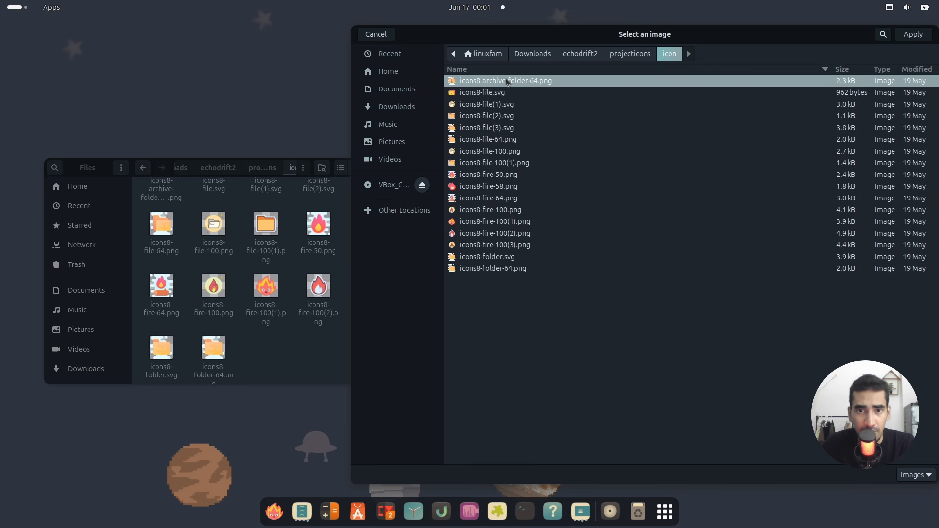
pyautogui.click(503, 128)
pyautogui.click(913, 34)
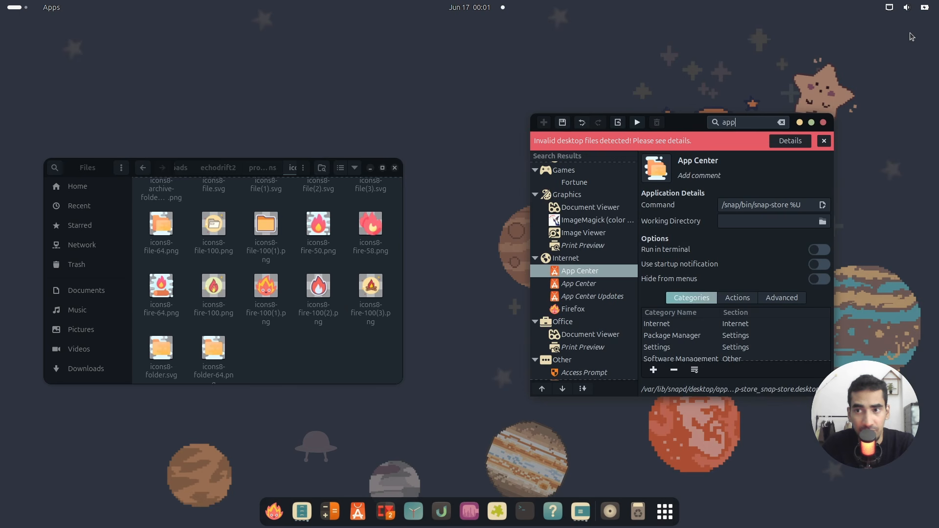
pyautogui.click(563, 123)
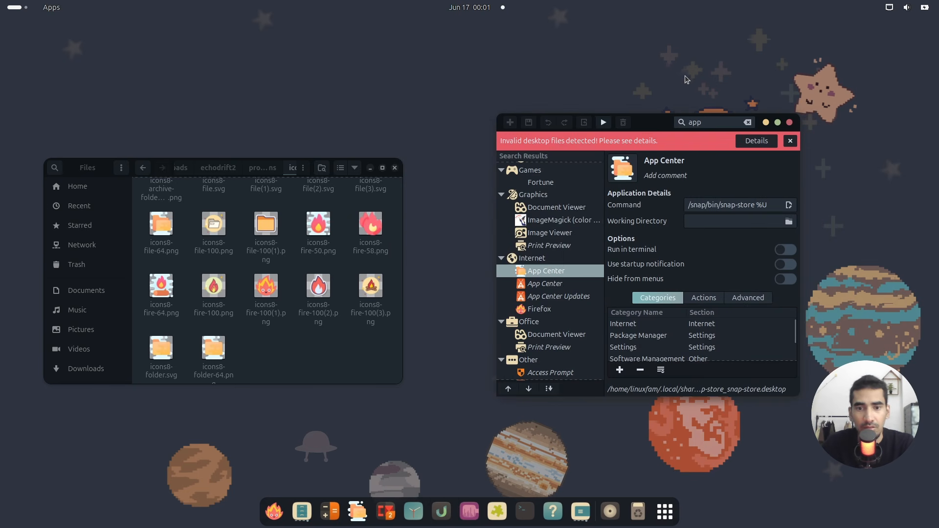
# Step: Browse image files for a different App Center icon and open Downloads/echodrift2/projecticons/icon again
pyautogui.click(260, 344)
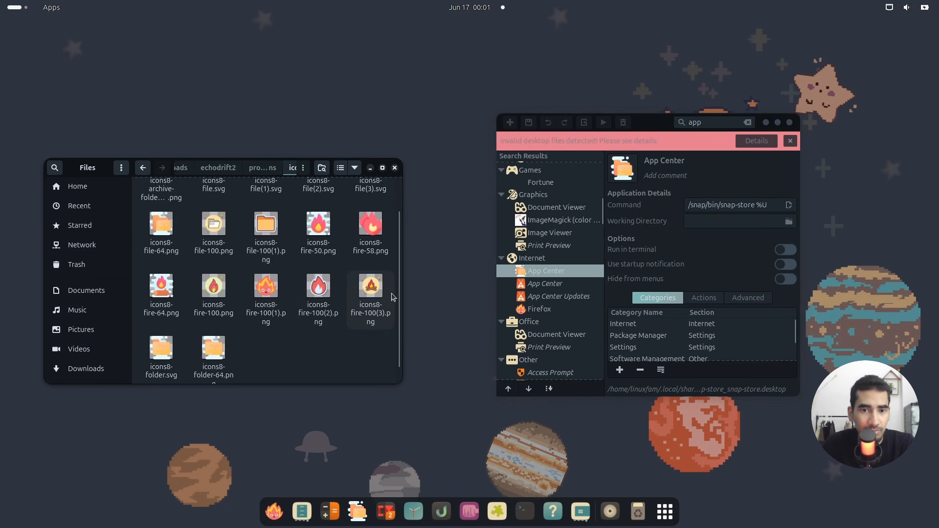
pyautogui.click(630, 167)
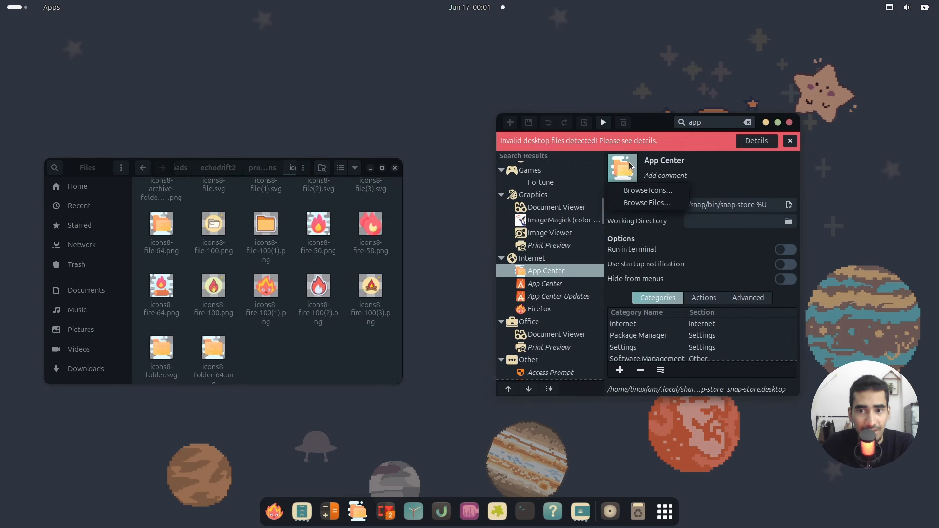
pyautogui.click(654, 209)
pyautogui.doubleClick(484, 104)
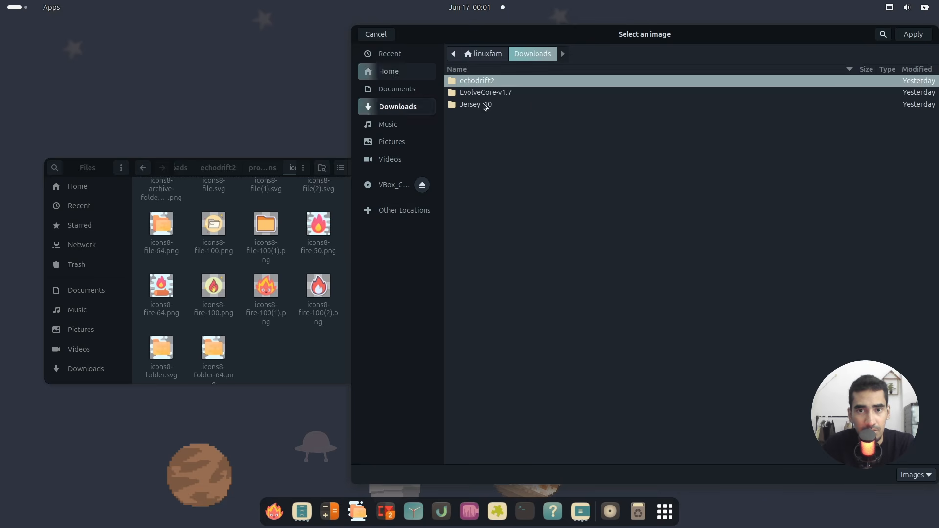
pyautogui.doubleClick(482, 80)
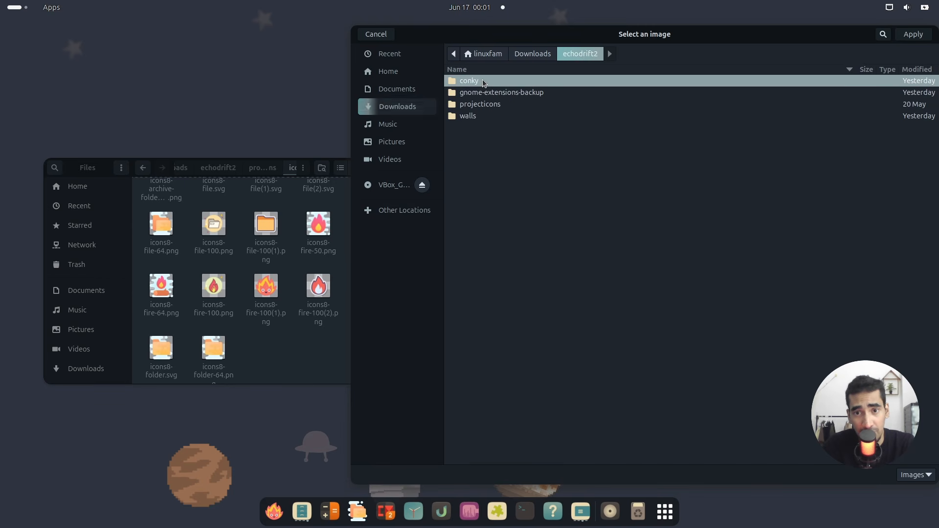
pyautogui.doubleClick(492, 104)
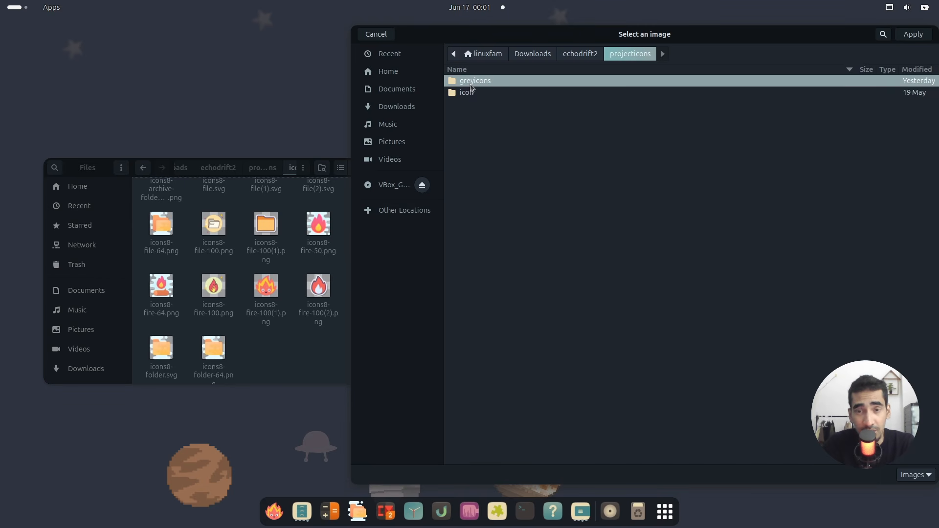
pyautogui.doubleClick(471, 92)
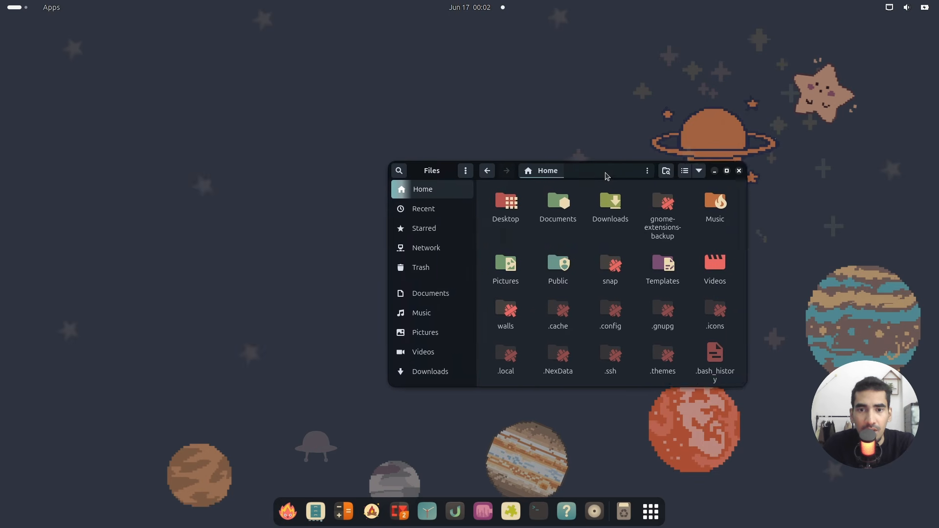
# Step: Hide the hidden files in the Home folder, and reposition and shrink the Files window
pyautogui.moveTo(606, 174); pyautogui.dragTo(233, 230)
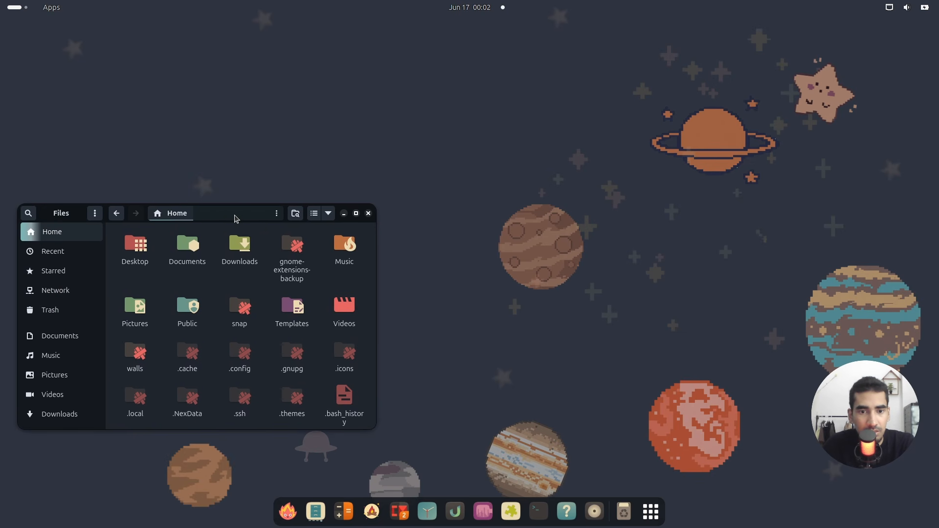
pyautogui.click(329, 213)
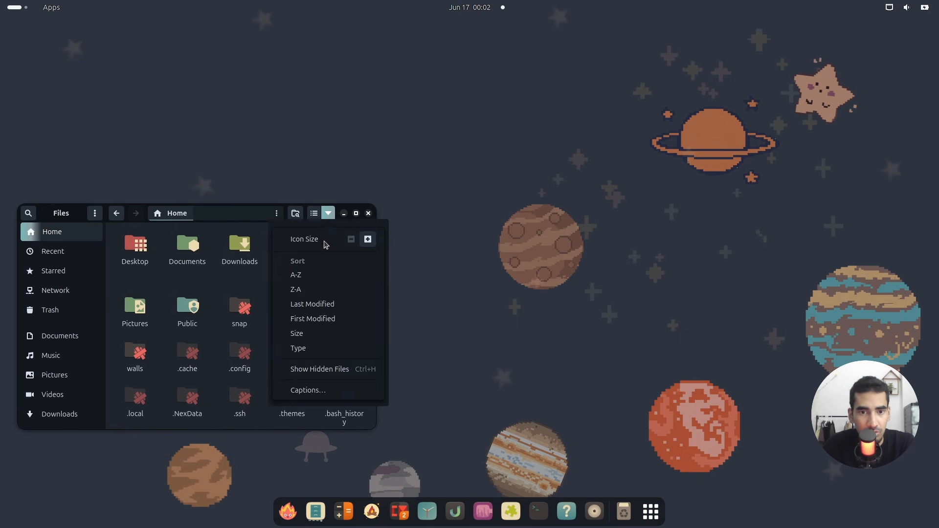
pyautogui.click(324, 370)
pyautogui.moveTo(369, 432); pyautogui.dragTo(361, 390)
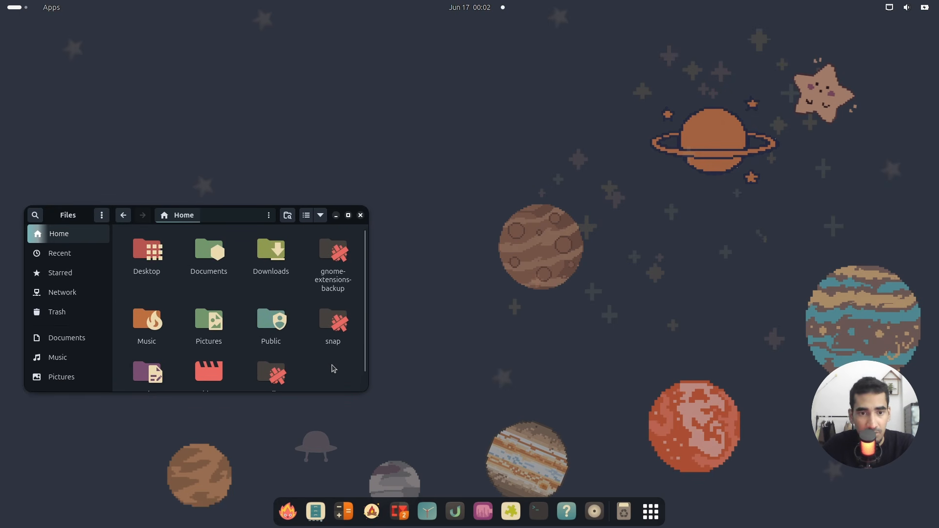
# Step: Enlarge the Home folder's icons for a closer look, step the size back down, and look through the folders
pyautogui.hotkey('ctrl', '+')
pyautogui.hotkey('ctrl', '-')
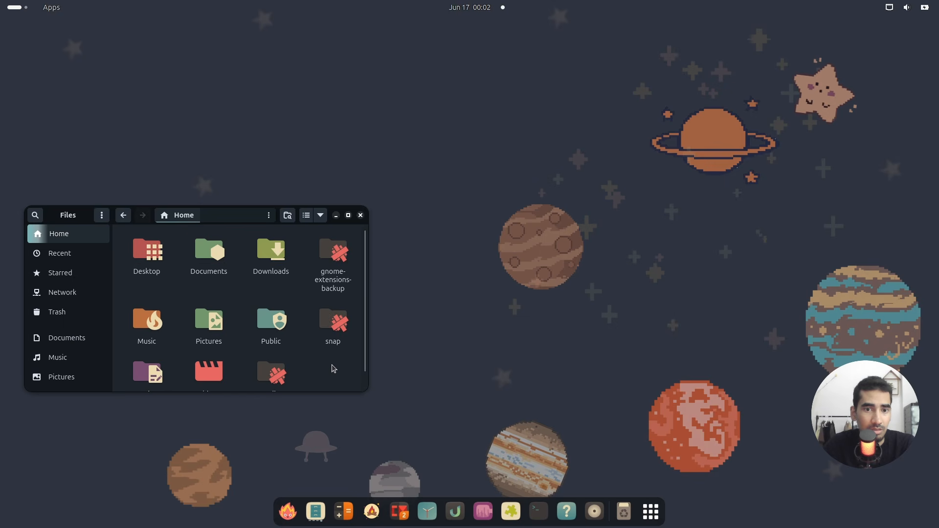
pyautogui.hotkey('ctrl', '+')
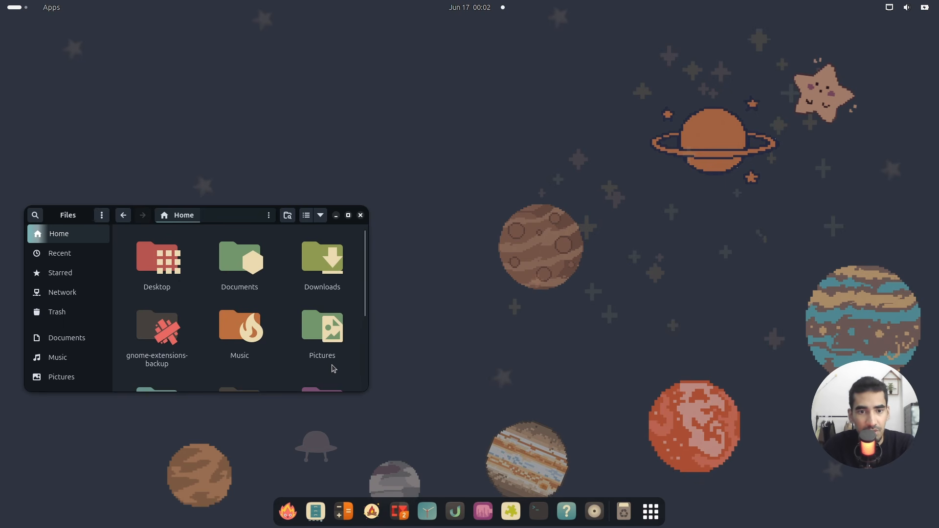
pyautogui.scroll(-5, 336, 367)
pyautogui.scroll(5, 335, 342)
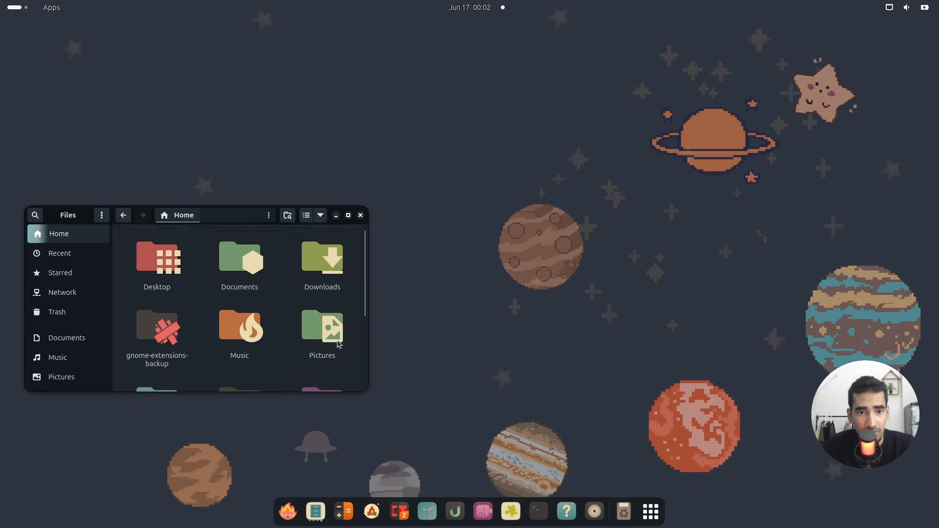
pyautogui.hotkey('ctrl', '-')
pyautogui.scroll(-2, 339, 357)
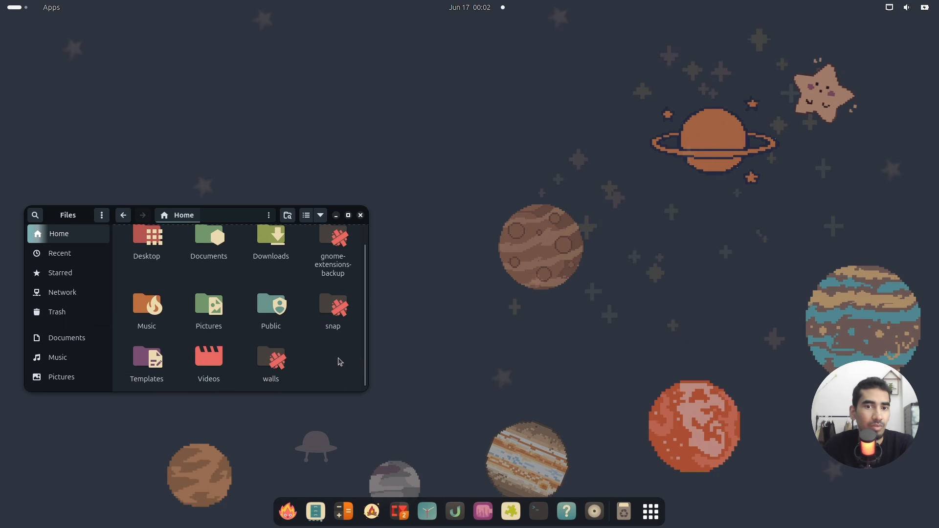
# Step: Move the gnome-extensions-backup folder in Home to the trash
pyautogui.scroll(2, 339, 357)
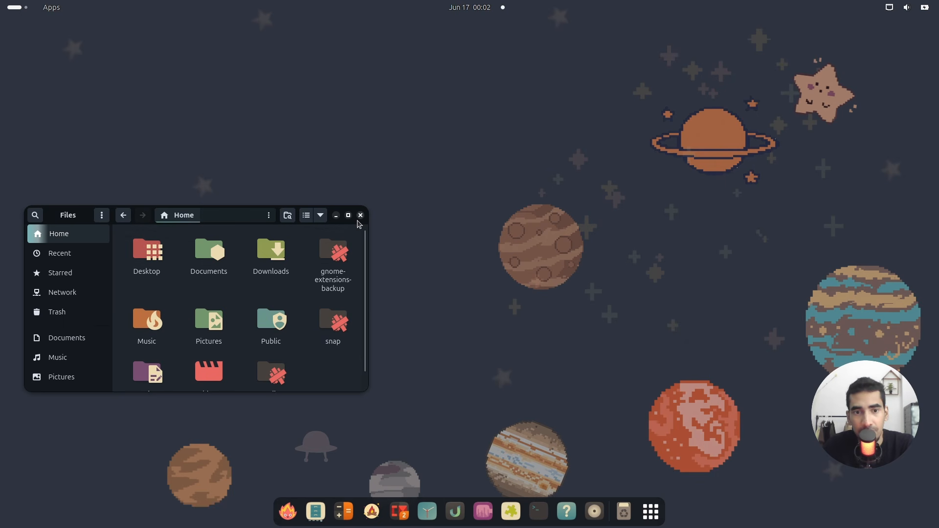
pyautogui.click(334, 259)
pyautogui.press('Delete')
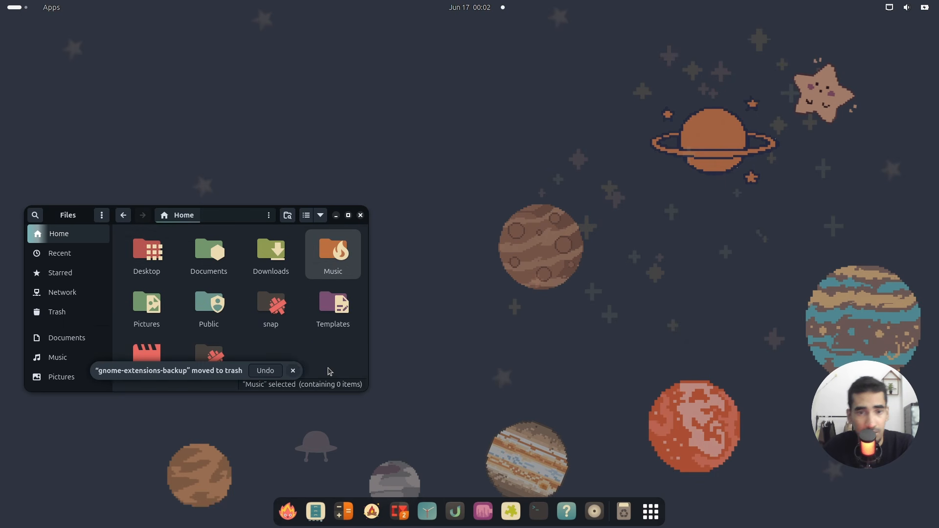
pyautogui.click(319, 342)
# Step: Look through the images in the walls folder, return to Home and close the Files window
pyautogui.doubleClick(209, 362)
pyautogui.scroll(-2, 210, 301)
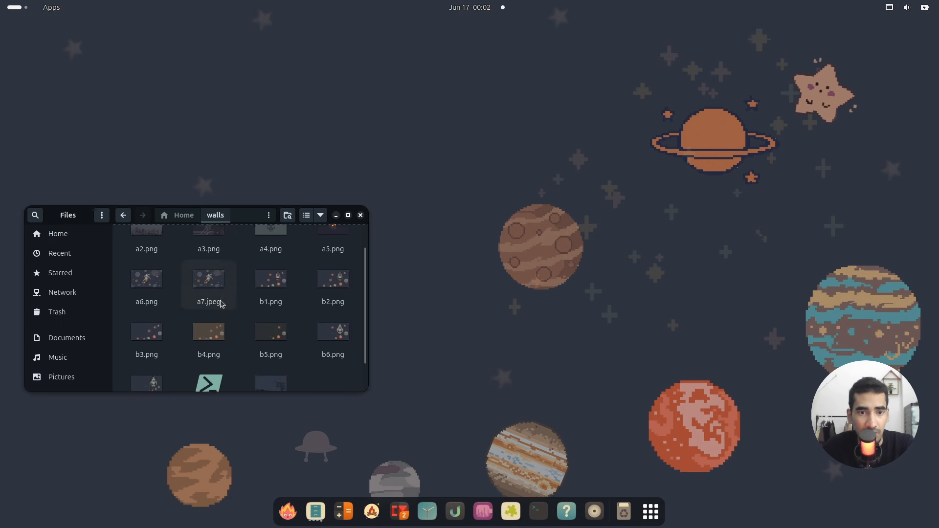
pyautogui.click(124, 215)
pyautogui.click(306, 357)
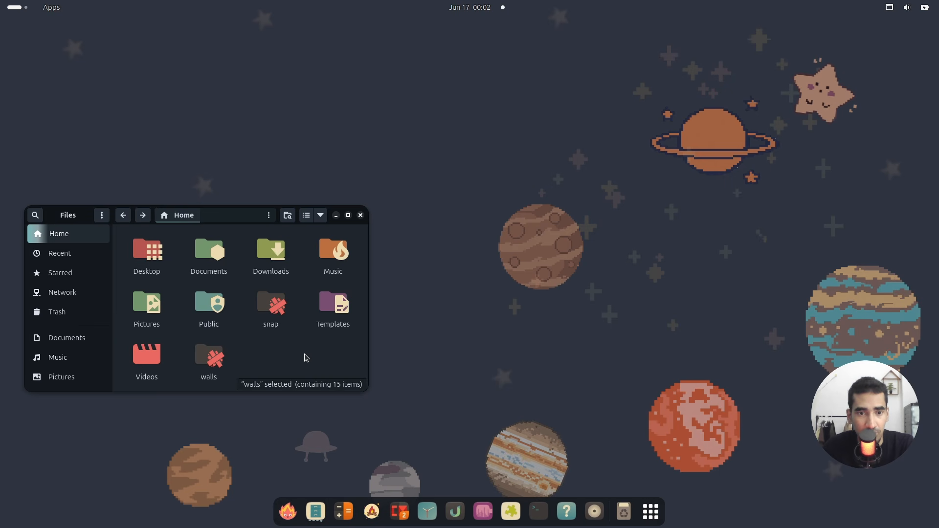
pyautogui.click(361, 215)
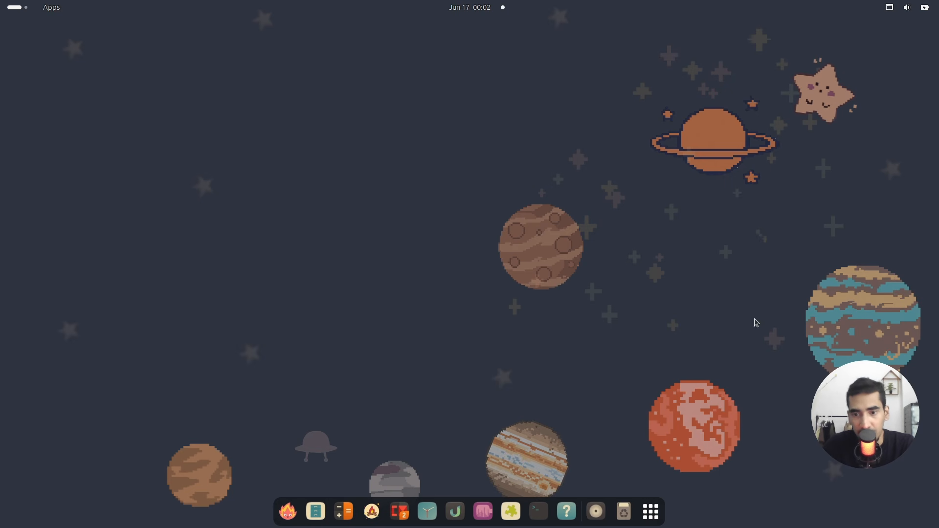
# Step: Search the installed apps for "conk", launch Conky Manager and move its window aside
pyautogui.click(660, 521)
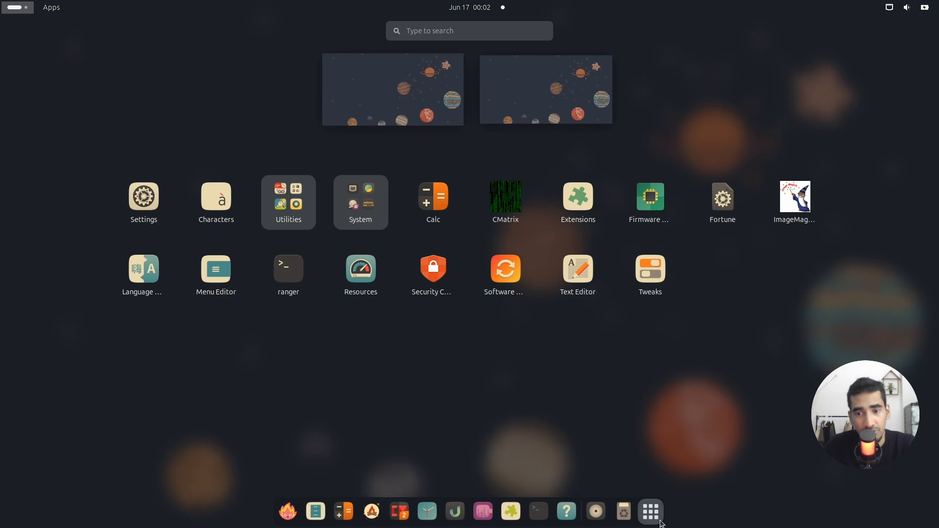
pyautogui.write('conk')
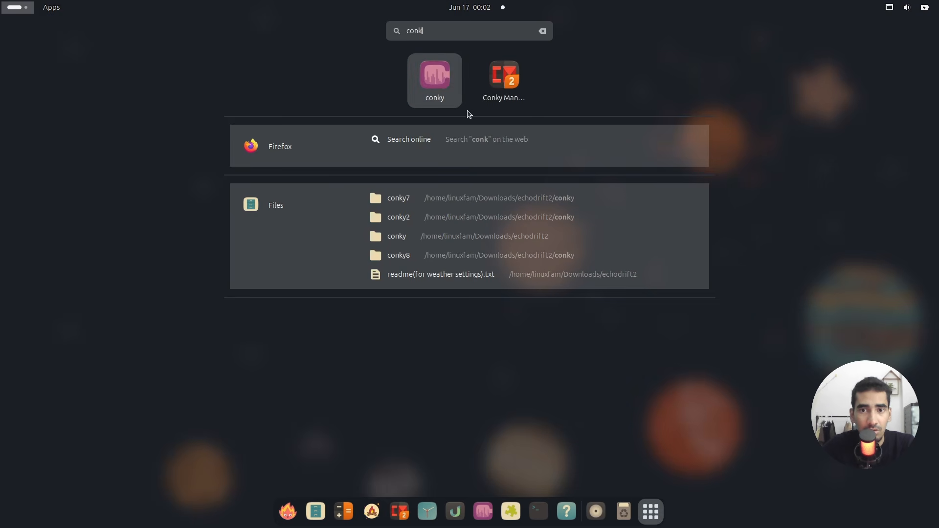
pyautogui.click(504, 81)
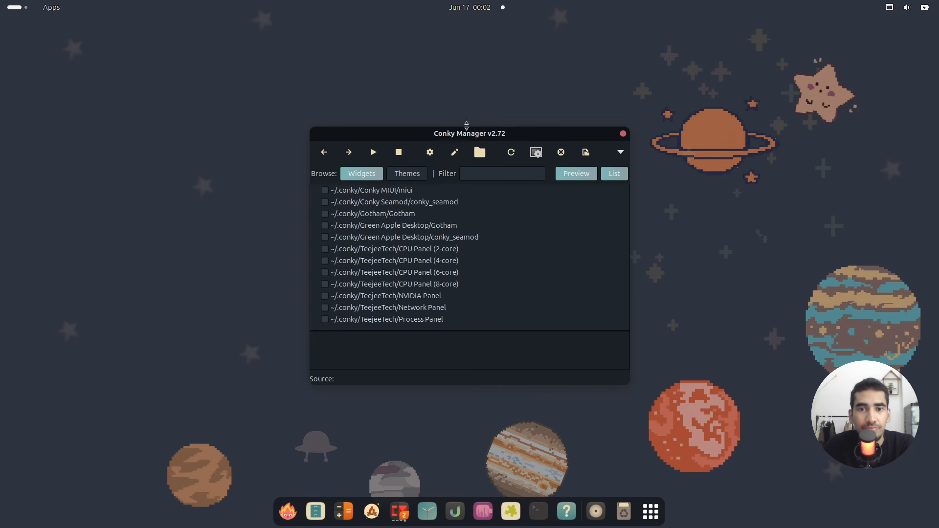
pyautogui.moveTo(466, 125); pyautogui.dragTo(695, 179)
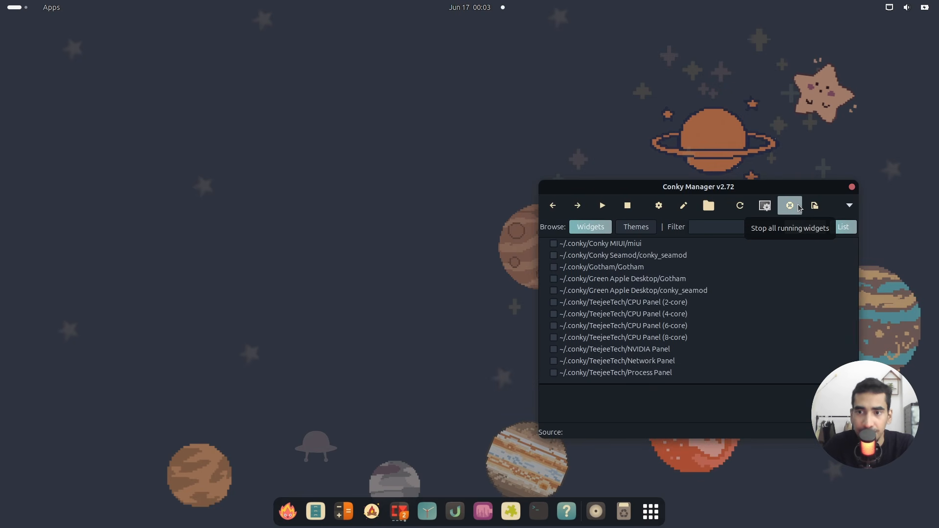
# Step: Turn on running Conky at system startup in Conky Manager's application settings
pyautogui.click(847, 205)
pyautogui.click(864, 221)
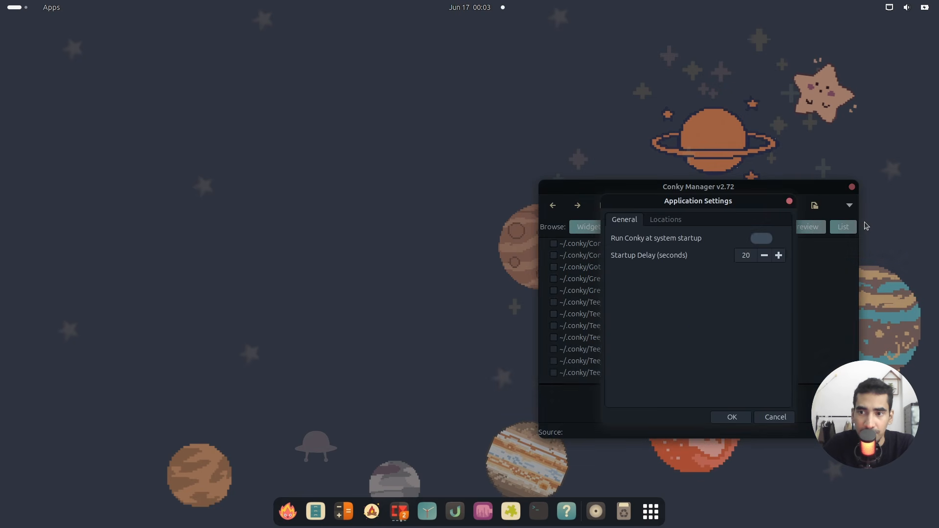
pyautogui.click(763, 239)
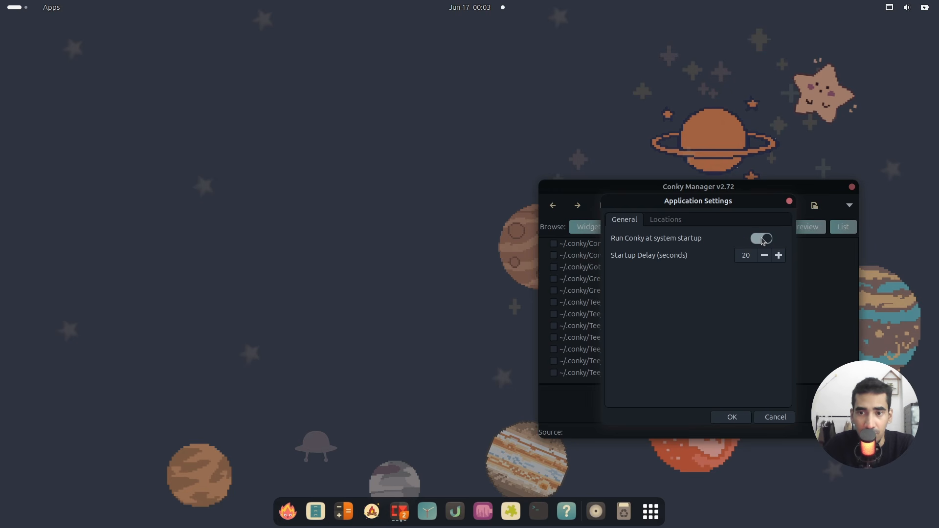
# Step: Start adding a search location for Conky themes and show hidden files in the directory chooser
pyautogui.click(668, 223)
pyautogui.click(621, 398)
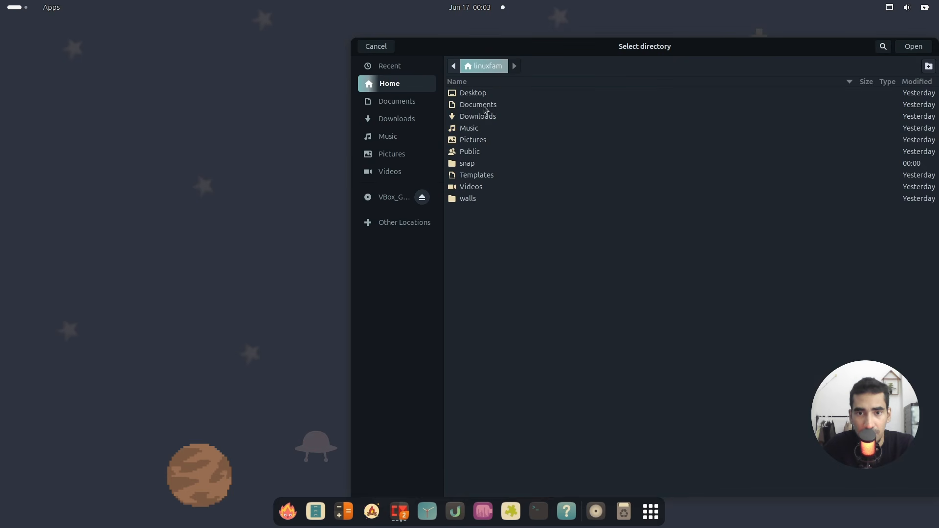
pyautogui.rightClick(493, 248)
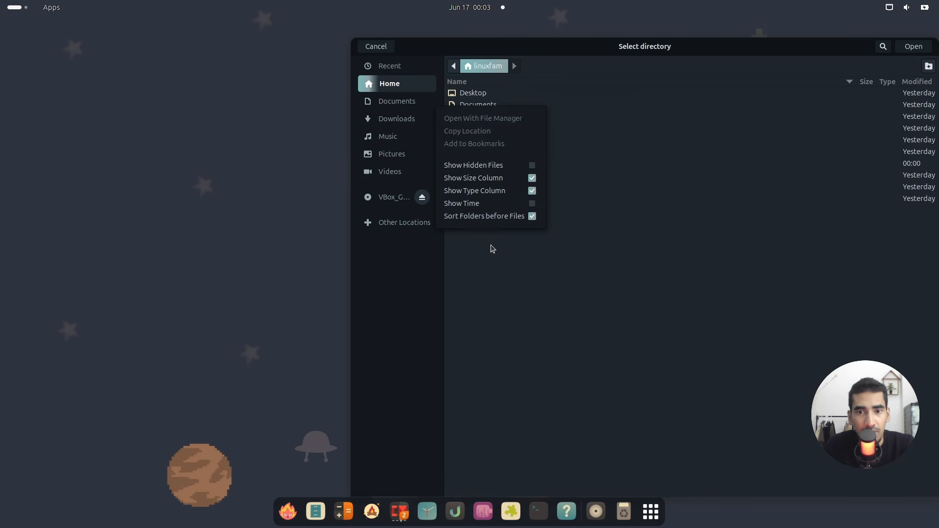
pyautogui.click(491, 165)
pyautogui.click(679, 204)
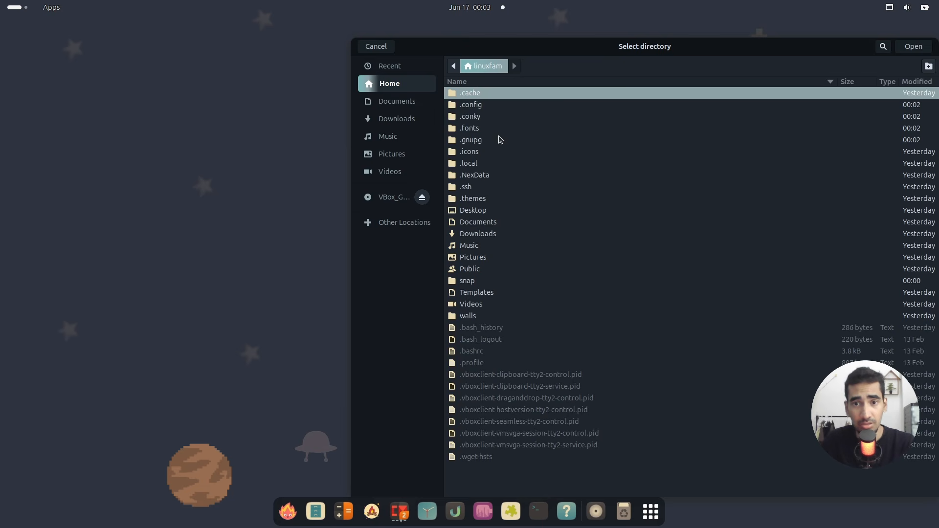
# Step: Add the ~/.config/conky folder as an additional theme location and accept the application settings
pyautogui.doubleClick(477, 106)
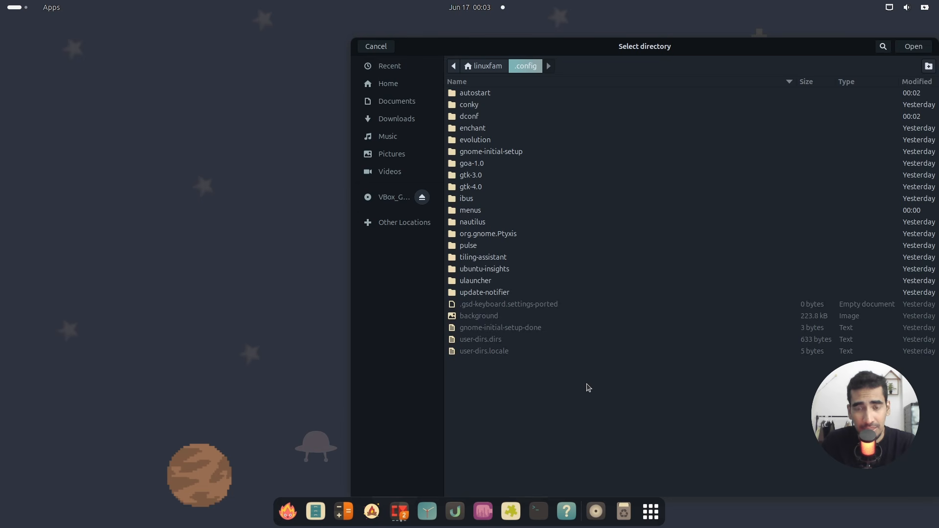
pyautogui.click(473, 107)
pyautogui.click(914, 46)
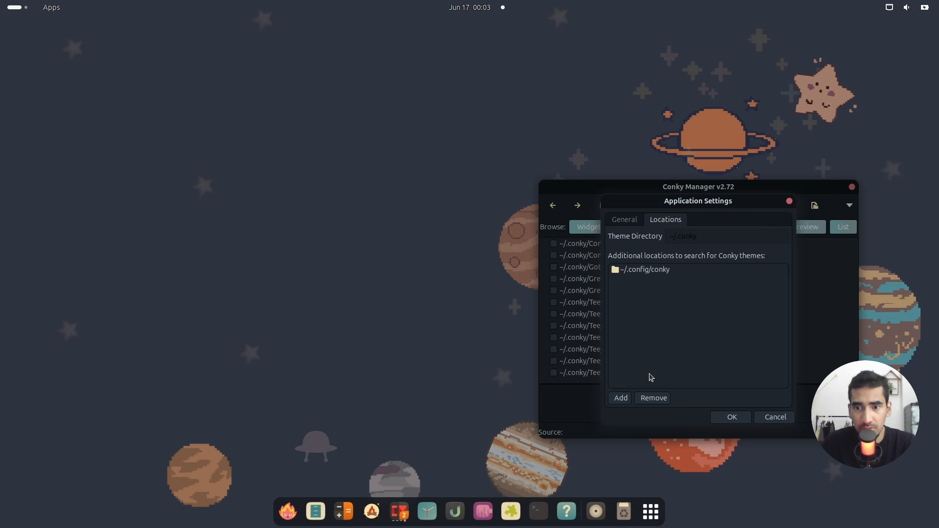
pyautogui.click(648, 269)
pyautogui.click(734, 417)
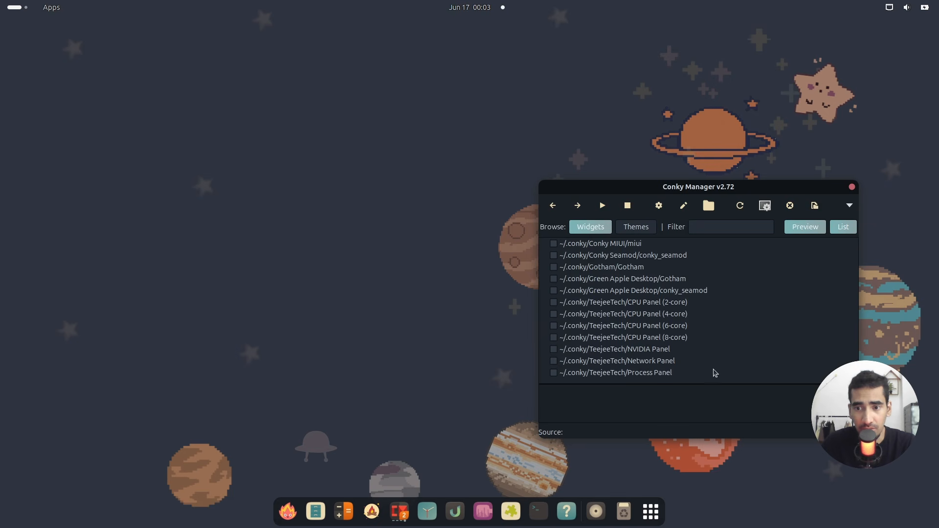
# Step: Refresh Conky Manager's widget list and move the window clear of the desktop's empty area
pyautogui.moveTo(662, 190); pyautogui.dragTo(404, 171)
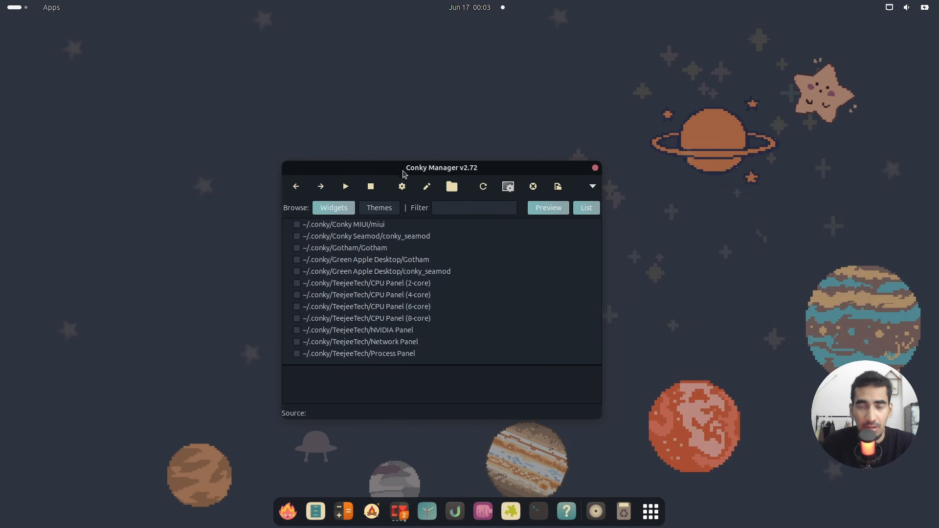
pyautogui.click(483, 187)
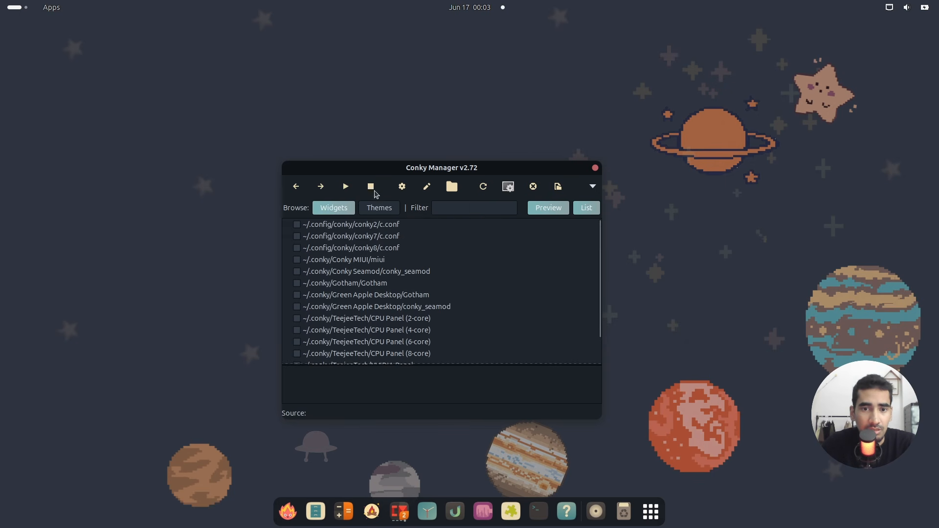
pyautogui.moveTo(379, 168); pyautogui.dragTo(540, 209)
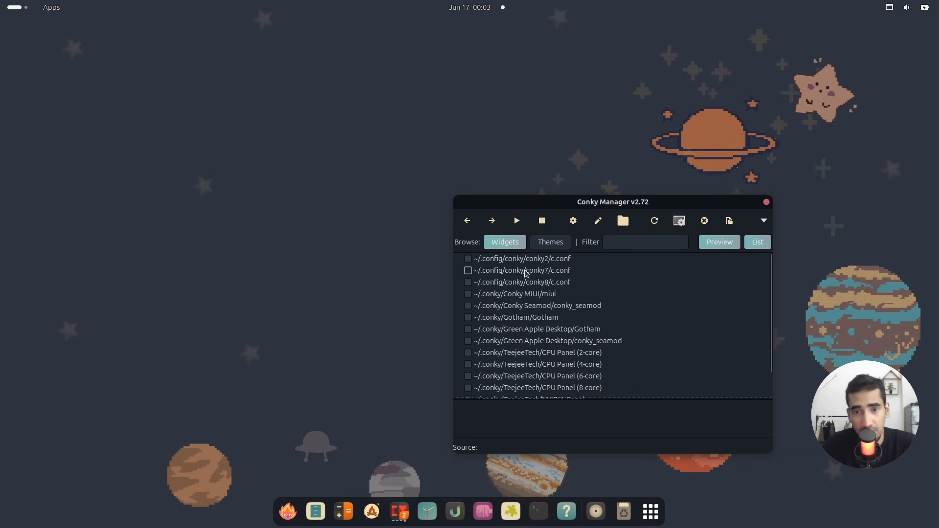
# Step: Preview the conky2, conky7 and conky8 widgets on the desktop one at a time, turning each off again
pyautogui.click(467, 259)
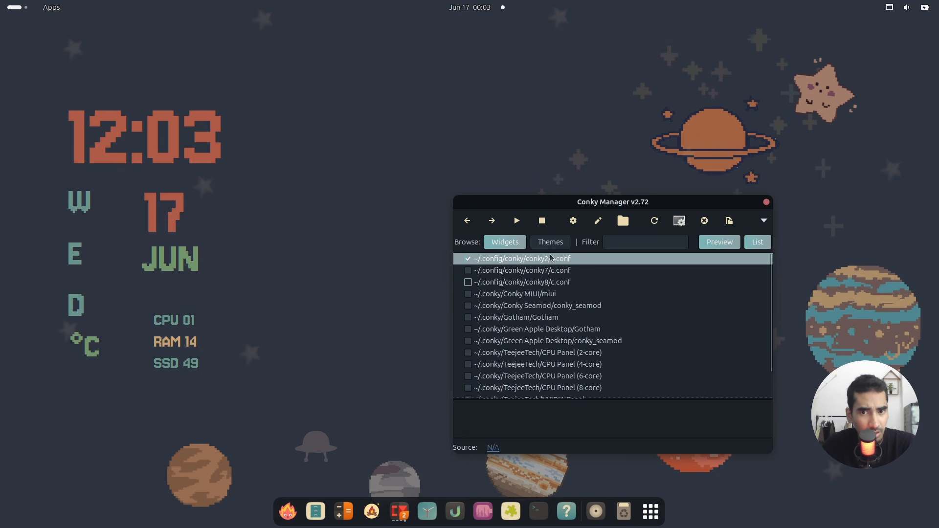
pyautogui.click(468, 259)
pyautogui.click(468, 270)
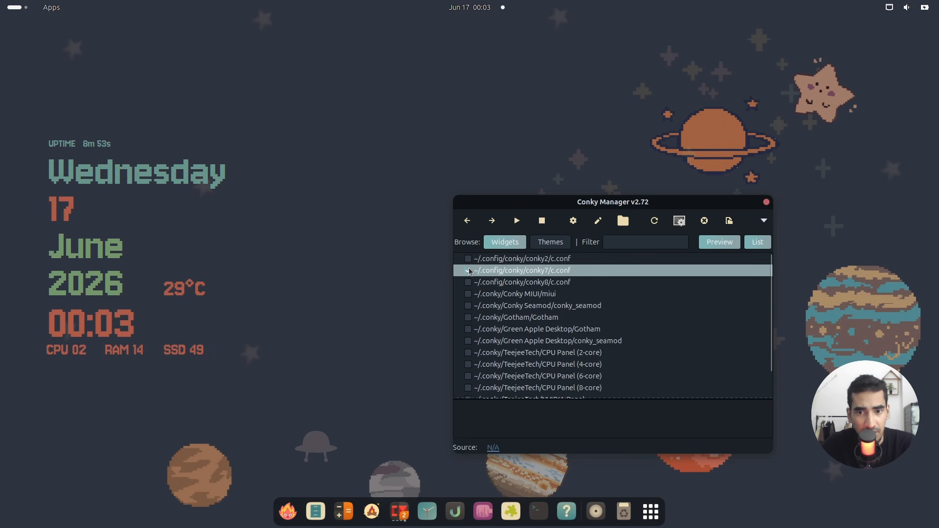
pyautogui.moveTo(527, 235); pyautogui.dragTo(868, 239)
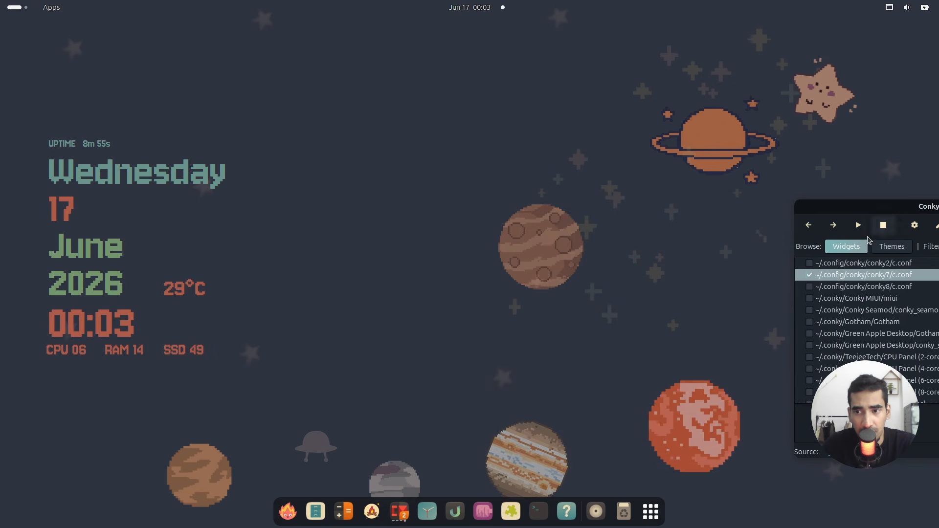
pyautogui.click(810, 275)
pyautogui.click(810, 286)
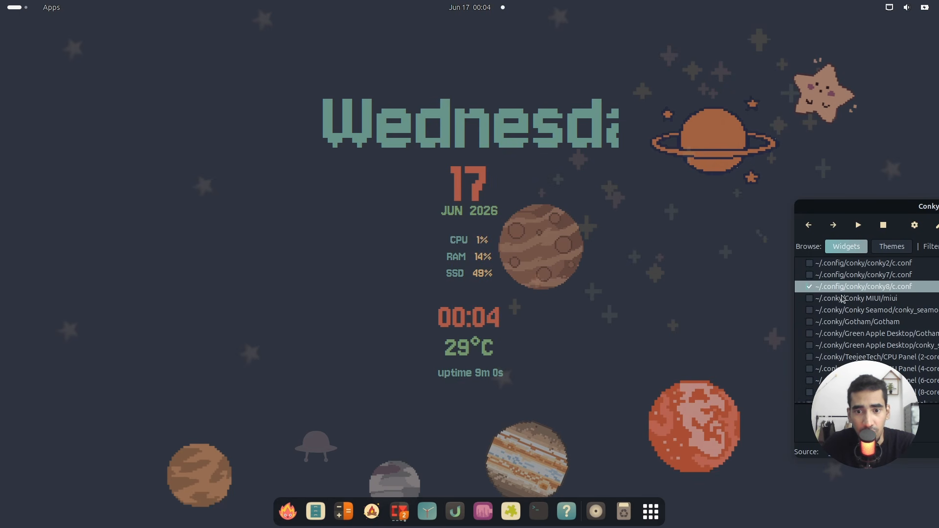
pyautogui.click(810, 287)
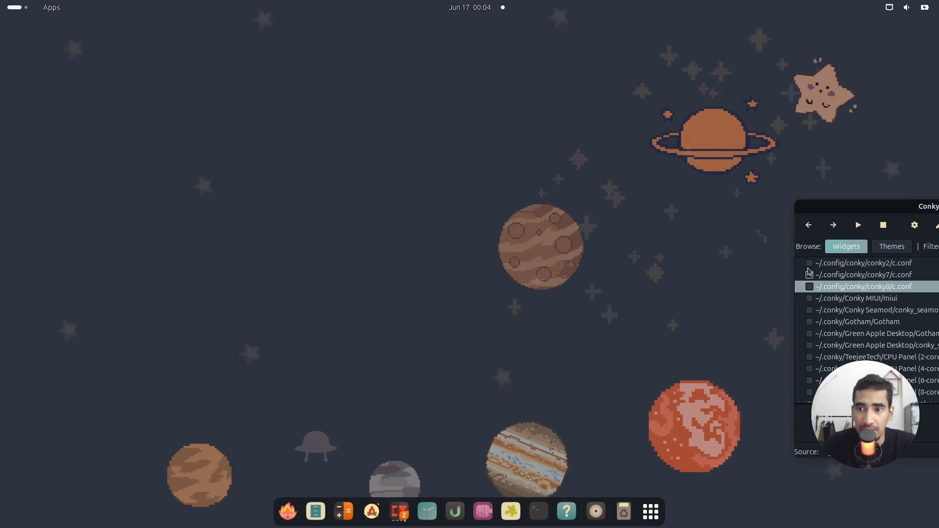
# Step: Compare the conky2 and conky7 widgets once more, leave only conky2 enabled and close Conky Manager
pyautogui.click(810, 263)
pyautogui.click(809, 264)
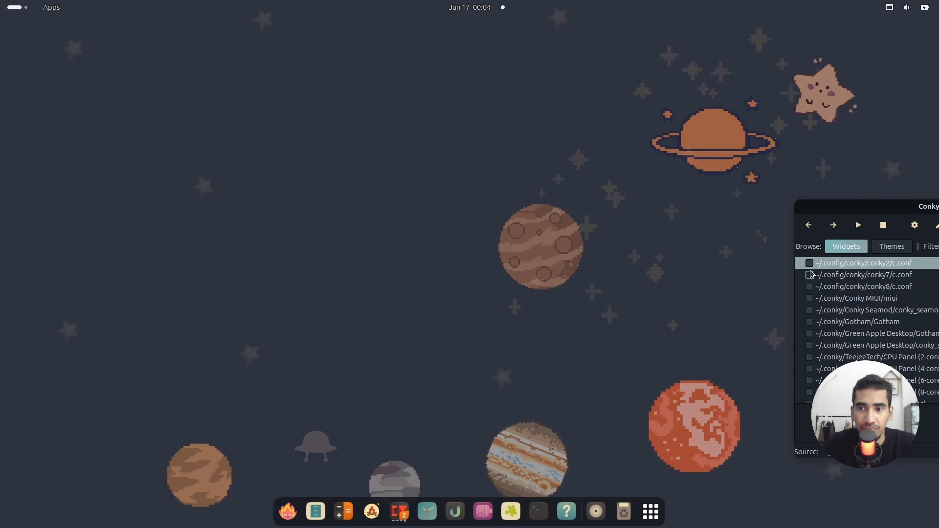
pyautogui.click(810, 275)
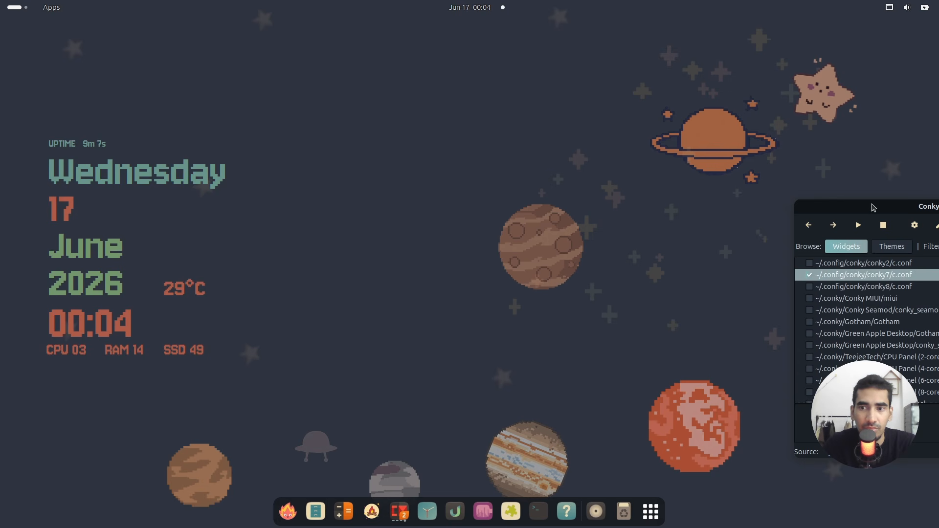
pyautogui.moveTo(873, 208); pyautogui.dragTo(495, 209)
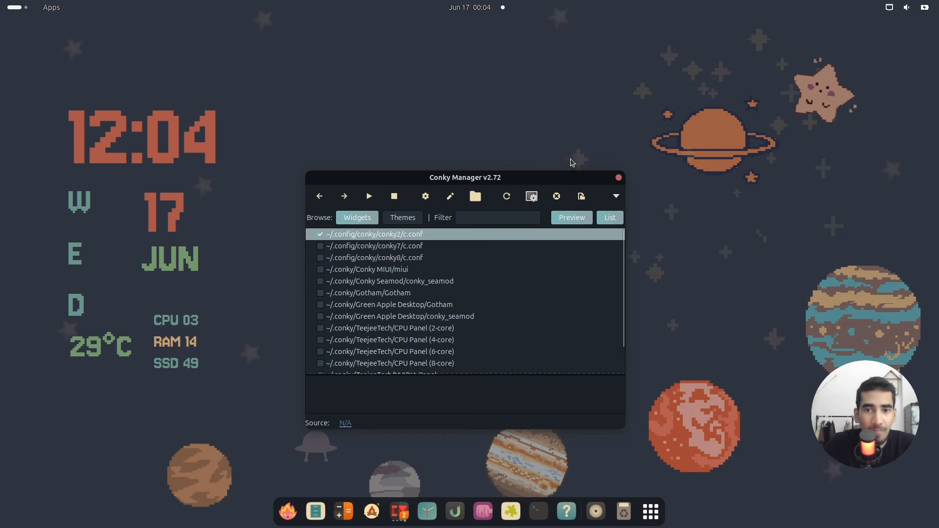
pyautogui.click(619, 177)
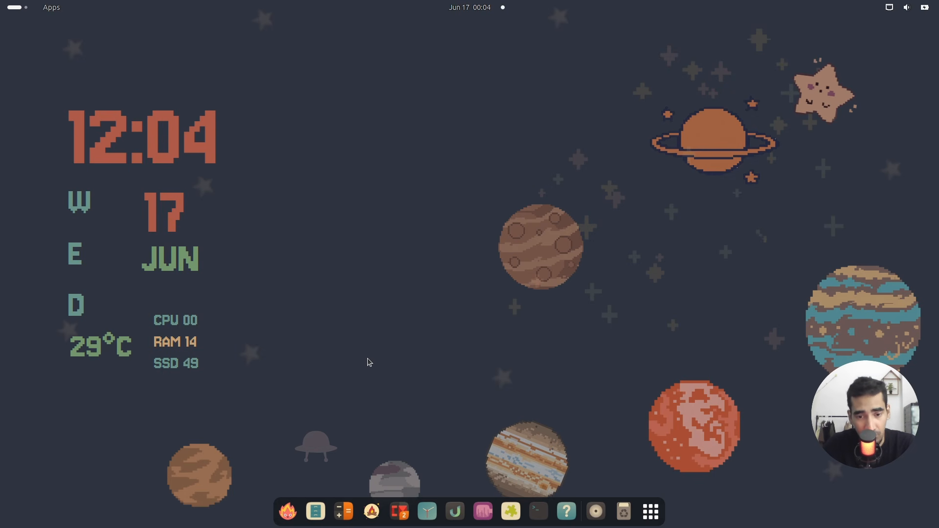
# Step: Reopen Conky Manager, select the ~/.config/conky/conky2/c.conf widget and reposition the window
pyautogui.click(400, 511)
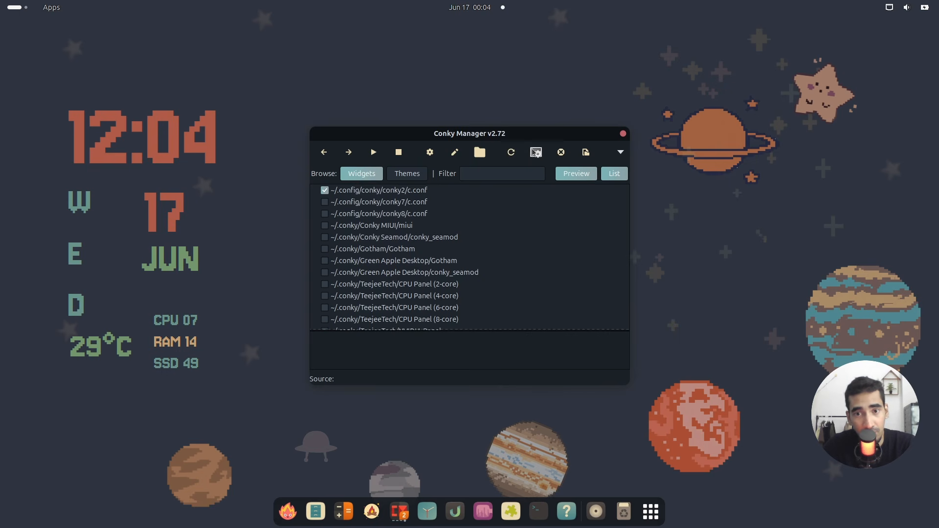
pyautogui.click(412, 199)
pyautogui.click(422, 191)
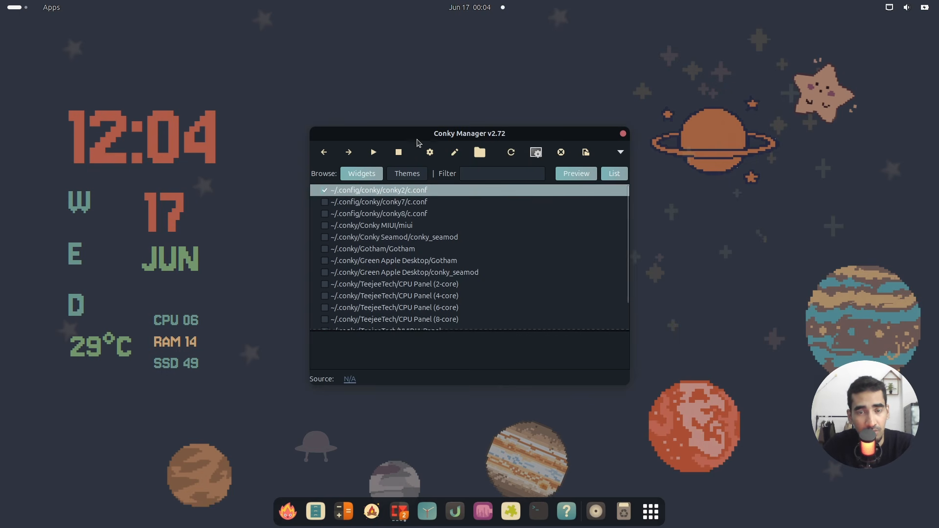
pyautogui.moveTo(416, 141); pyautogui.dragTo(553, 191)
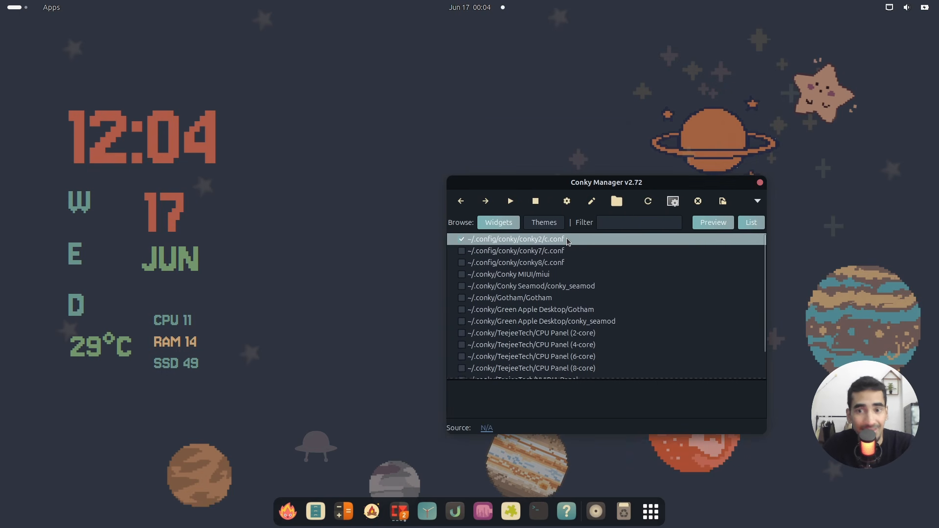
# Step: Open the conky2 widget's folder in Files and go up to its parent conky folder
pyautogui.click(619, 201)
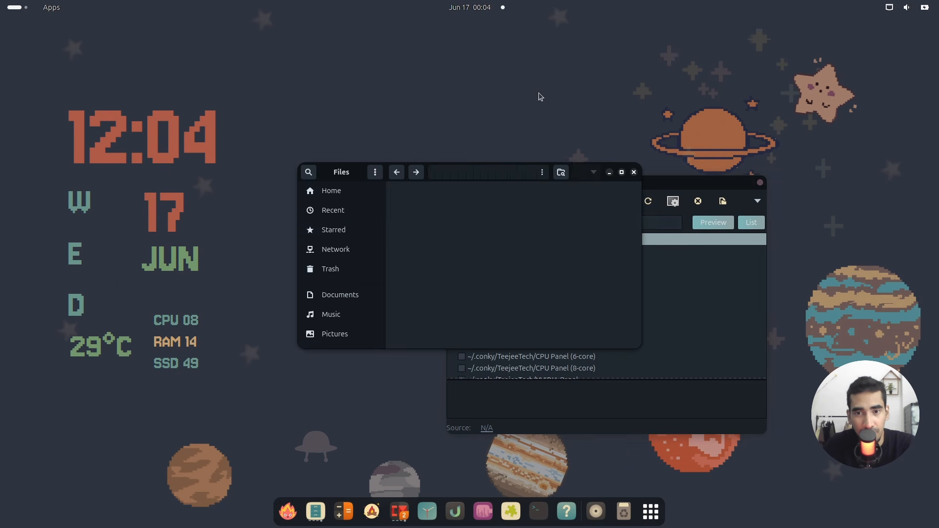
pyautogui.moveTo(465, 177); pyautogui.dragTo(315, 210)
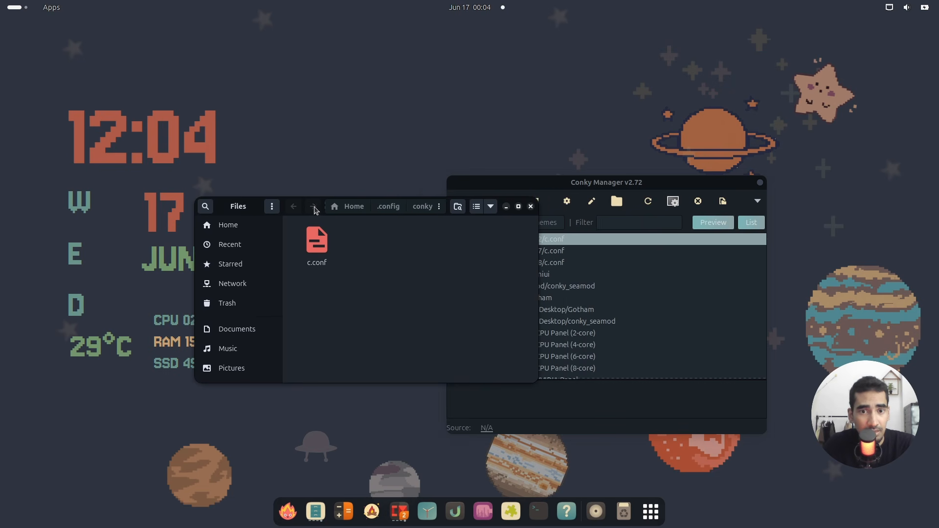
pyautogui.click(424, 207)
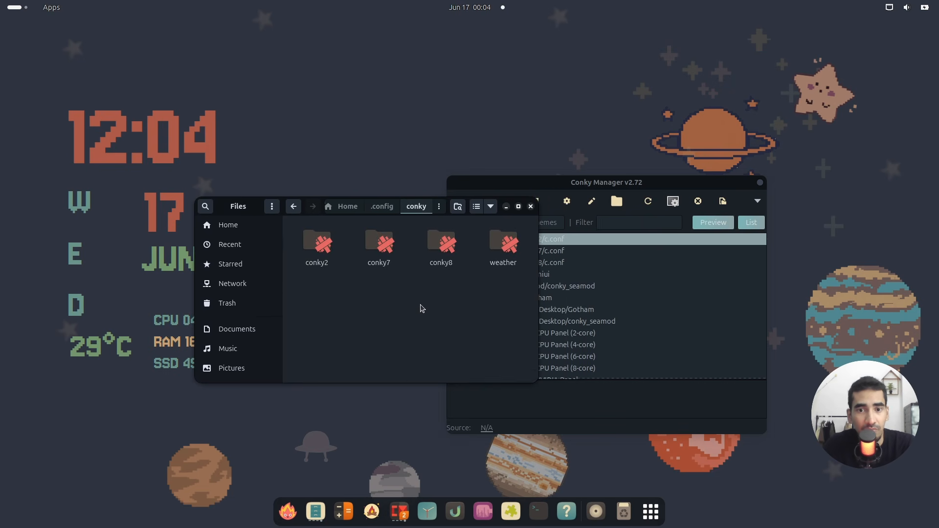
# Step: Look inside the weather folder for the weather.sh script, and close both Files and Conky Manager
pyautogui.doubleClick(508, 247)
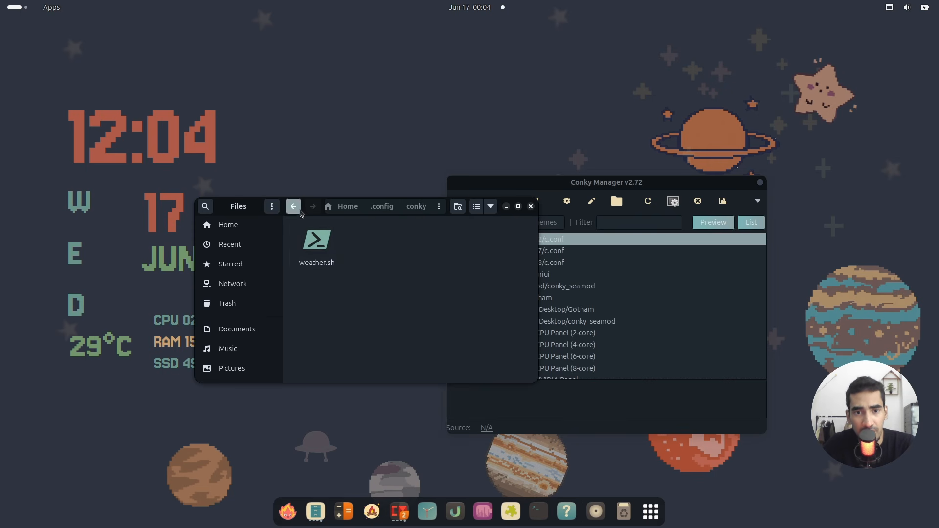
pyautogui.moveTo(319, 209); pyautogui.dragTo(273, 209)
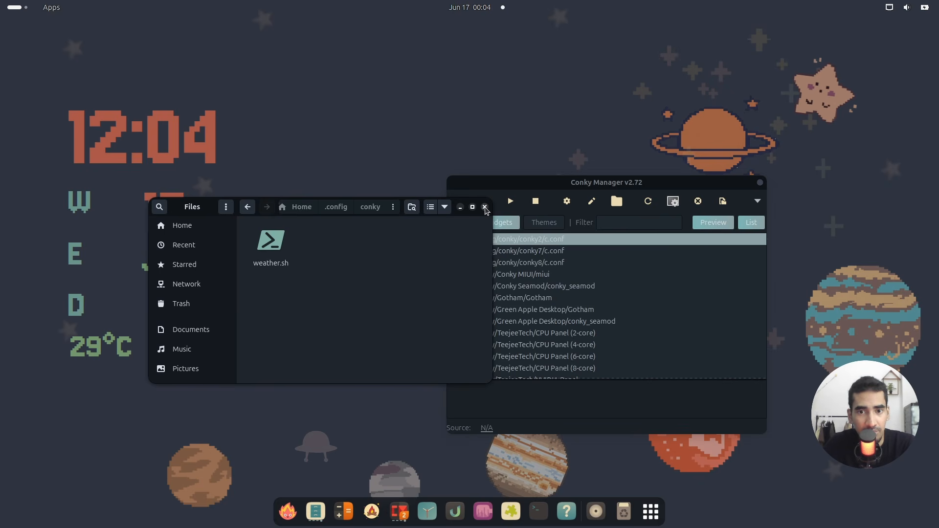
pyautogui.click(484, 207)
pyautogui.click(760, 183)
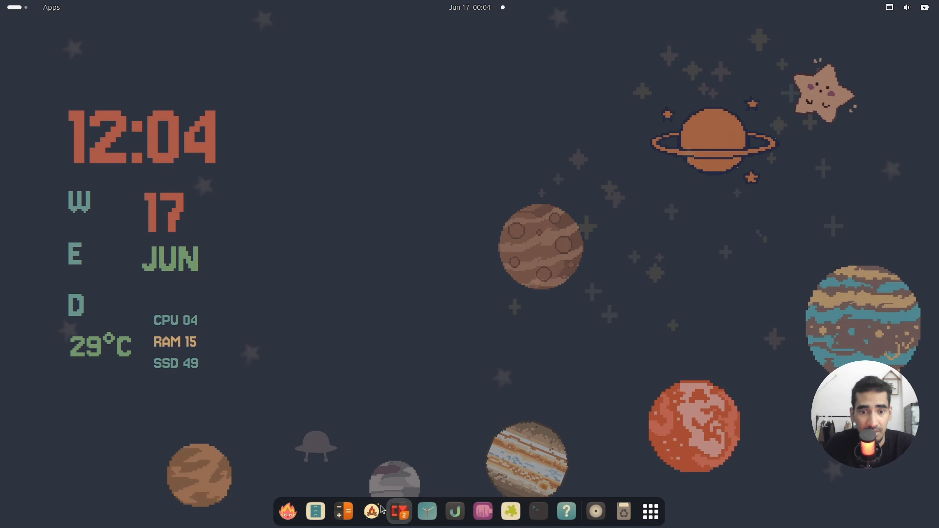
# Step: Open readme(for weather settings).txt from the echodrift2 folder in Downloads
pyautogui.click(316, 511)
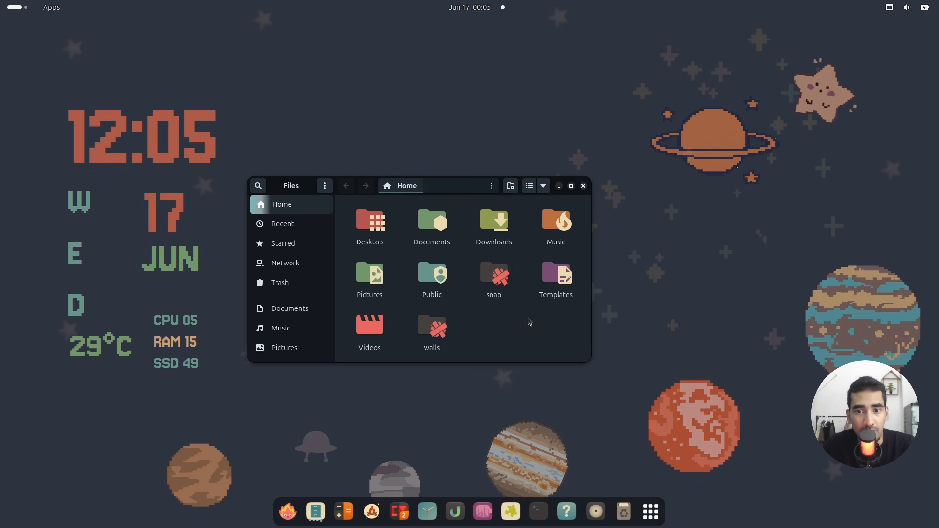
pyautogui.doubleClick(504, 235)
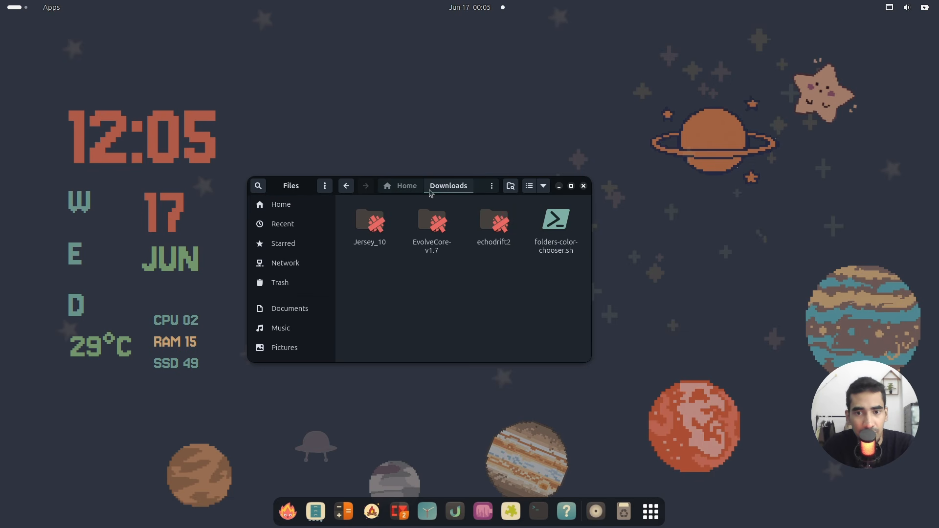
pyautogui.doubleClick(489, 233)
pyautogui.scroll(-2, 526, 289)
pyautogui.scroll(-1, 529, 288)
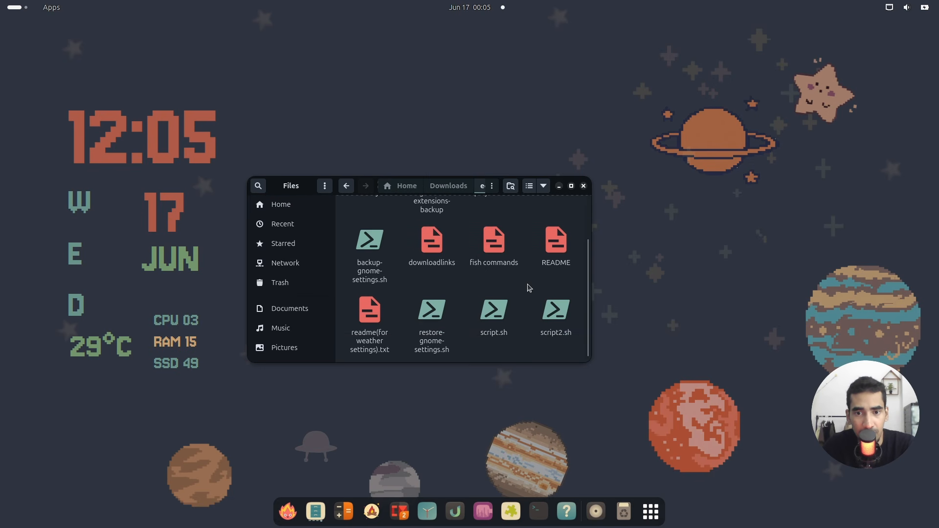
pyautogui.click(374, 317)
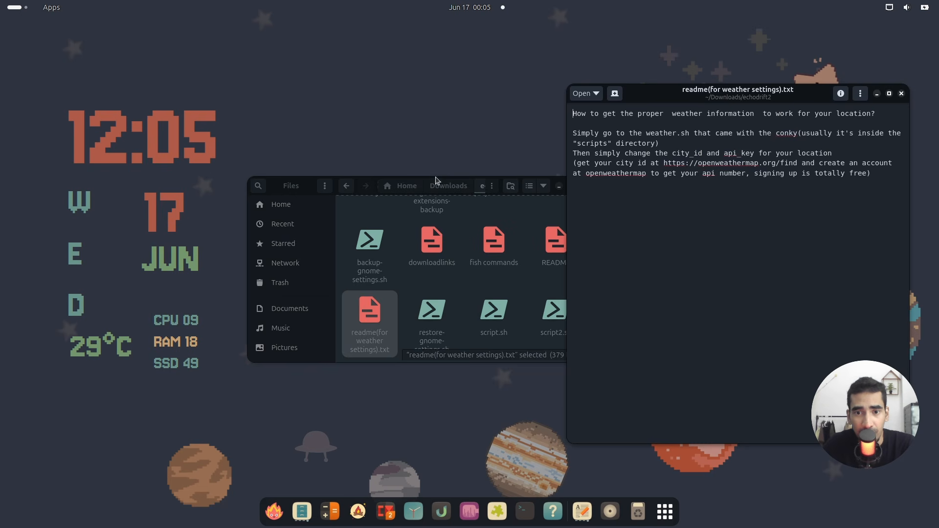
# Step: Read the readme's instructions on setting the weather location's city_id and api_key, and close the text file and Files
pyautogui.moveTo(431, 189); pyautogui.dragTo(278, 180)
pyautogui.click(847, 196)
pyautogui.hotkey('ctrl', 'a')
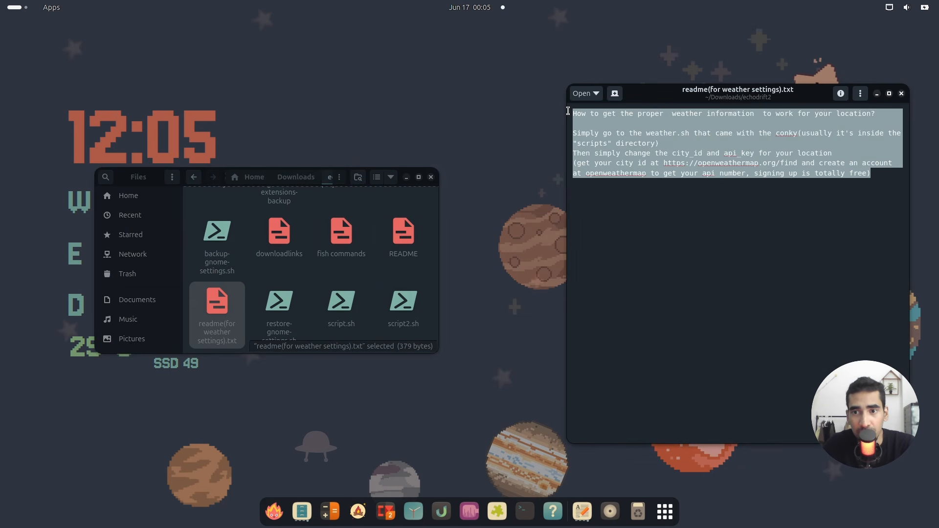
pyautogui.click(744, 194)
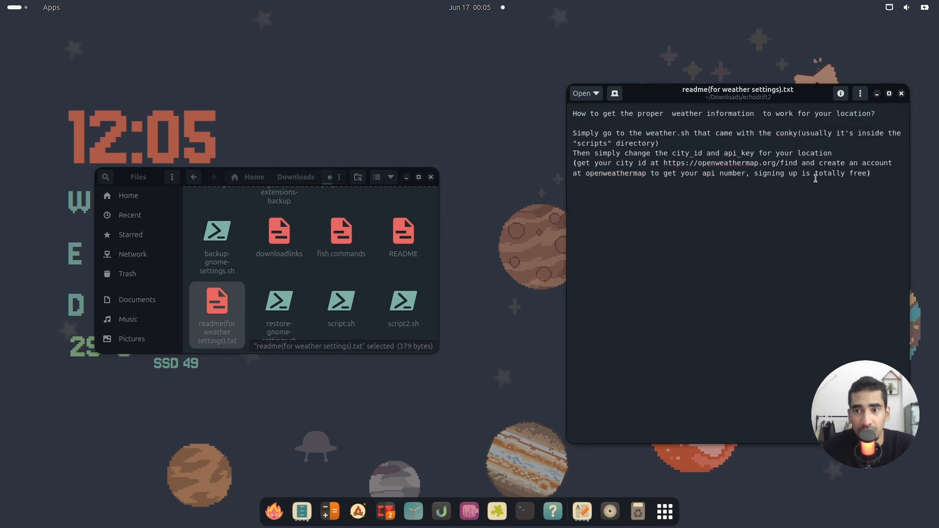
pyautogui.doubleClick(617, 175)
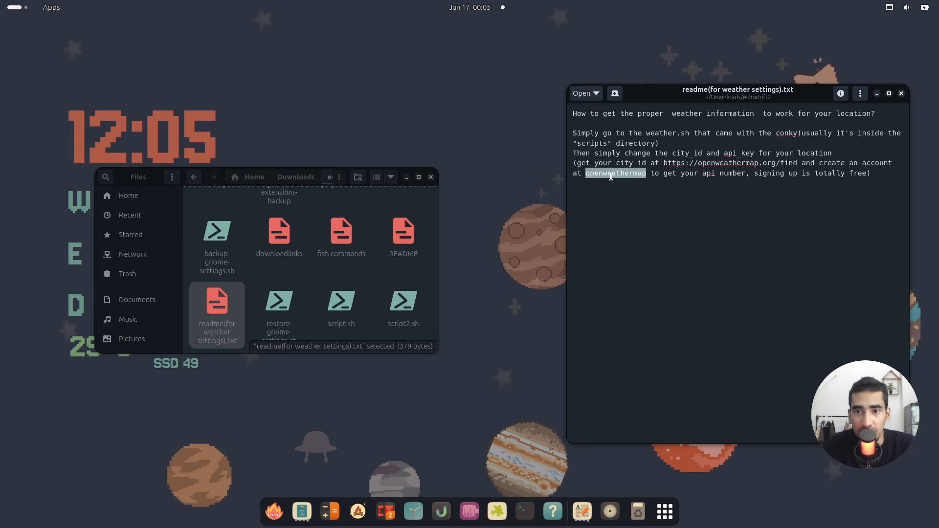
pyautogui.click(714, 179)
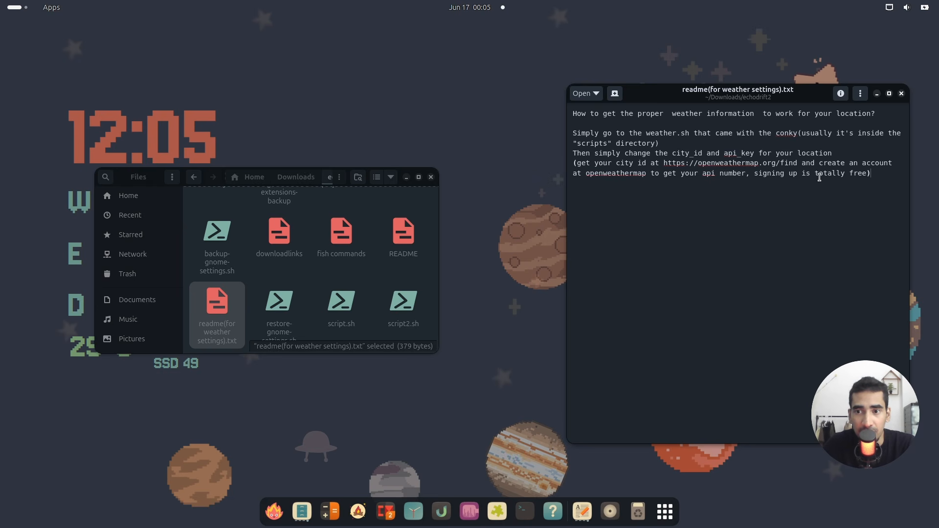
pyautogui.click(901, 93)
pyautogui.moveTo(219, 185); pyautogui.dragTo(429, 193)
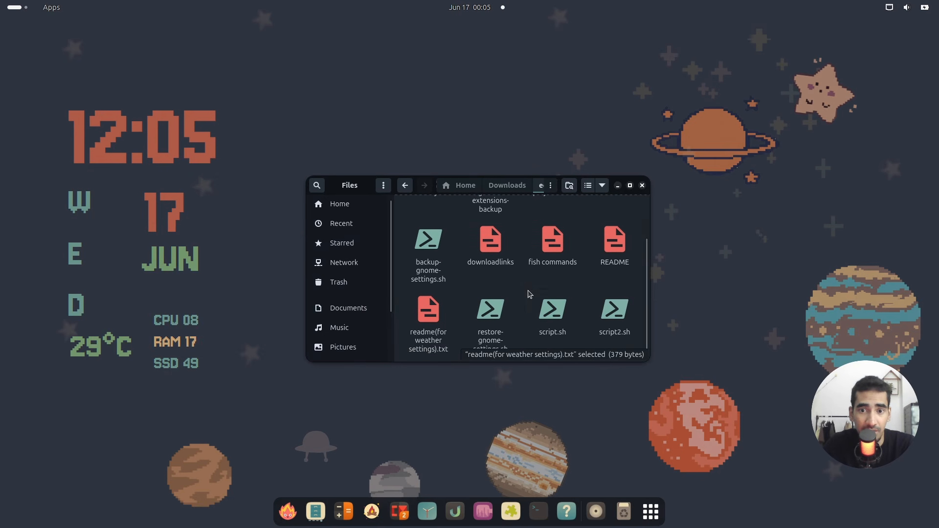
pyautogui.scroll(2, 577, 288)
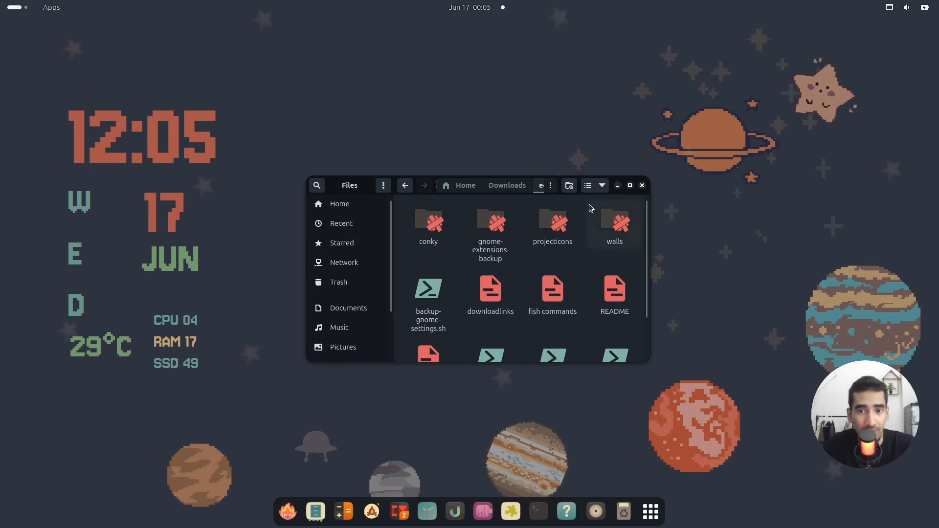
pyautogui.click(643, 186)
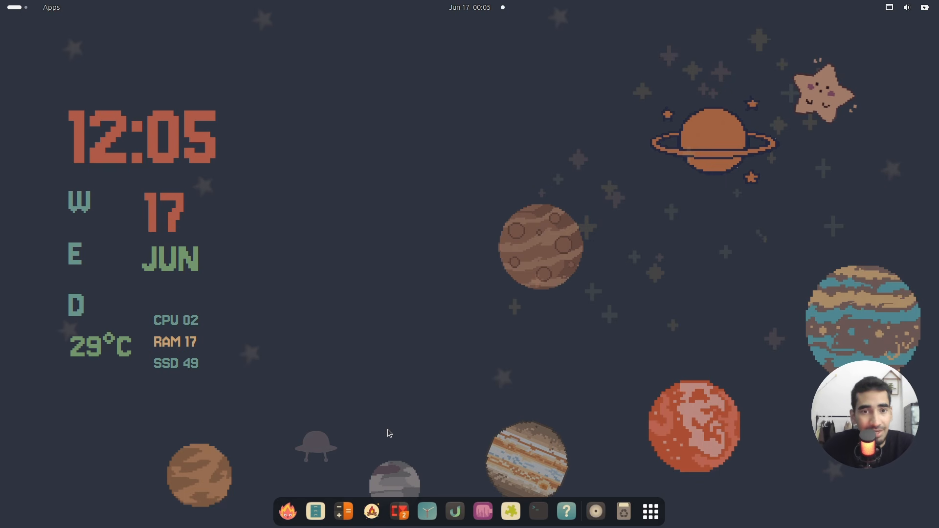
# Step: Try a horizontal gap of 140 in the conky2 widget's location settings, leave without applying it and close Conky Manager
pyautogui.click(399, 512)
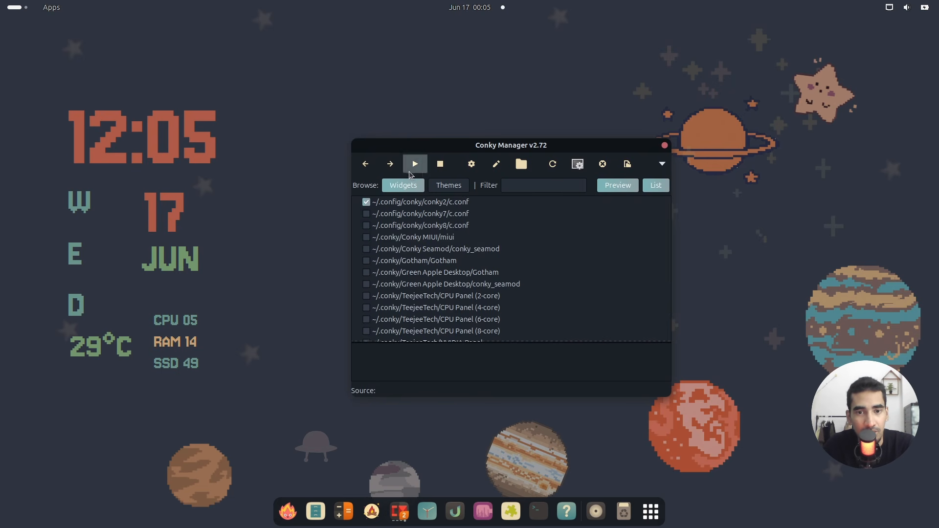
pyautogui.click(438, 202)
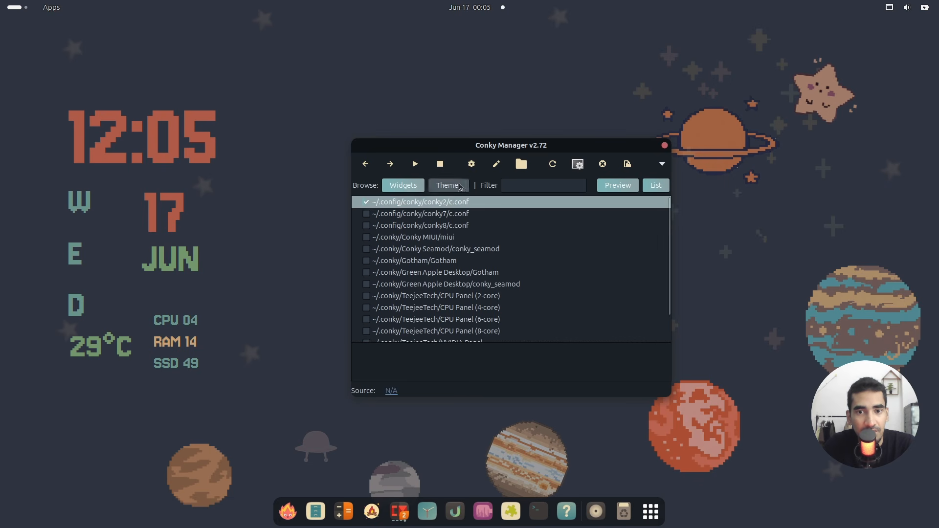
pyautogui.click(471, 164)
pyautogui.click(530, 214)
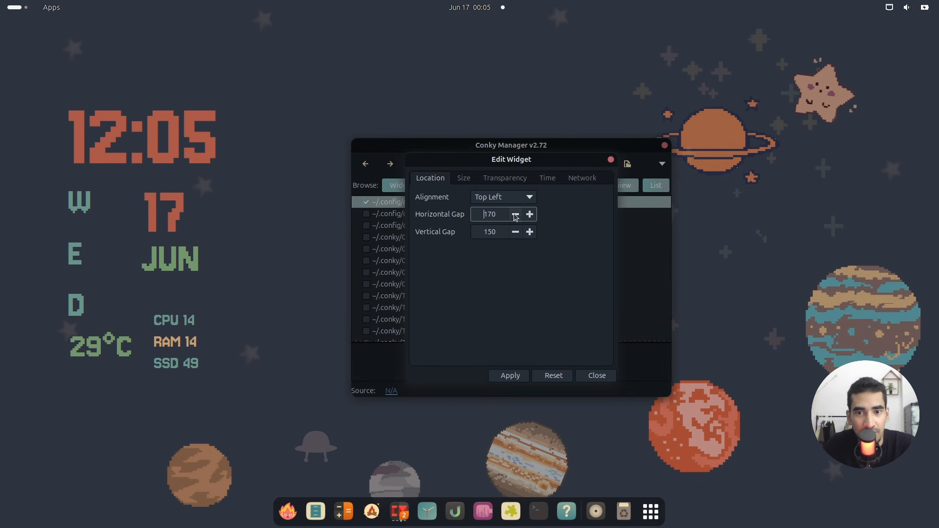
pyautogui.click(516, 215)
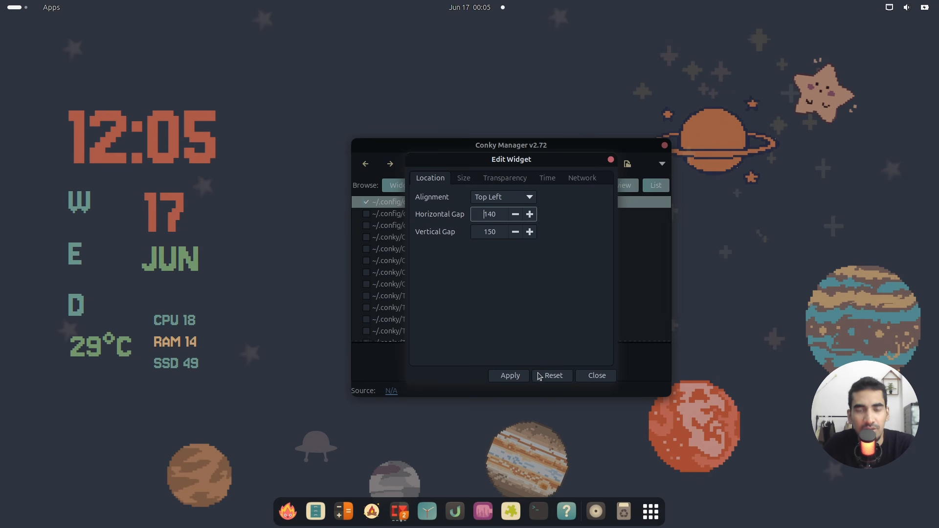
pyautogui.click(602, 377)
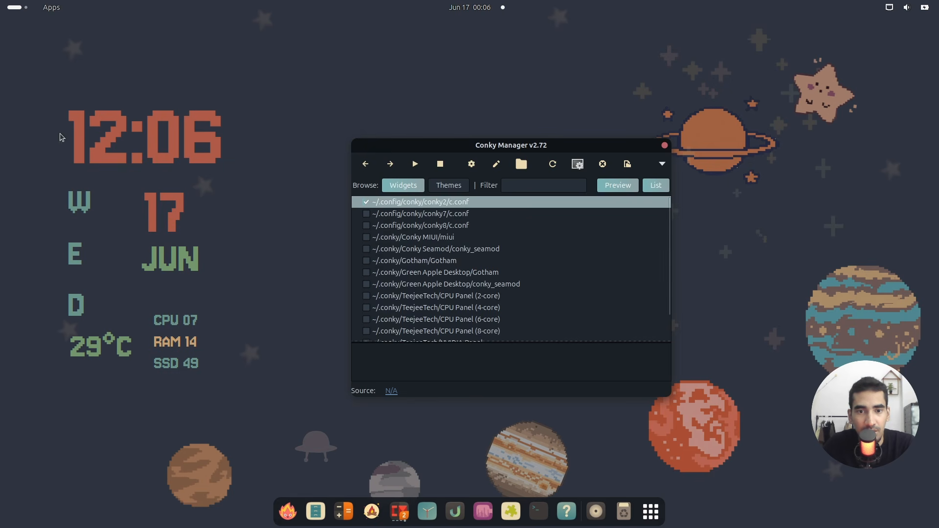
pyautogui.moveTo(634, 149); pyautogui.dragTo(651, 135)
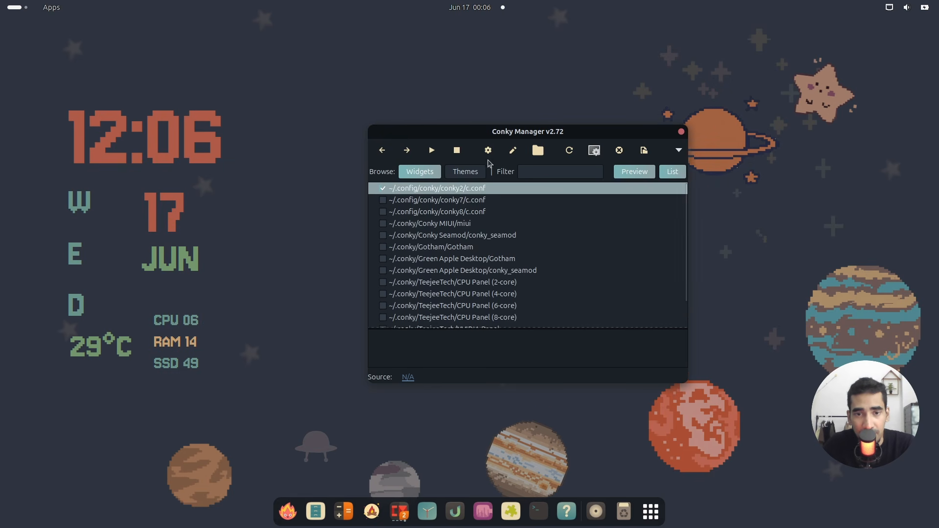
pyautogui.click(681, 132)
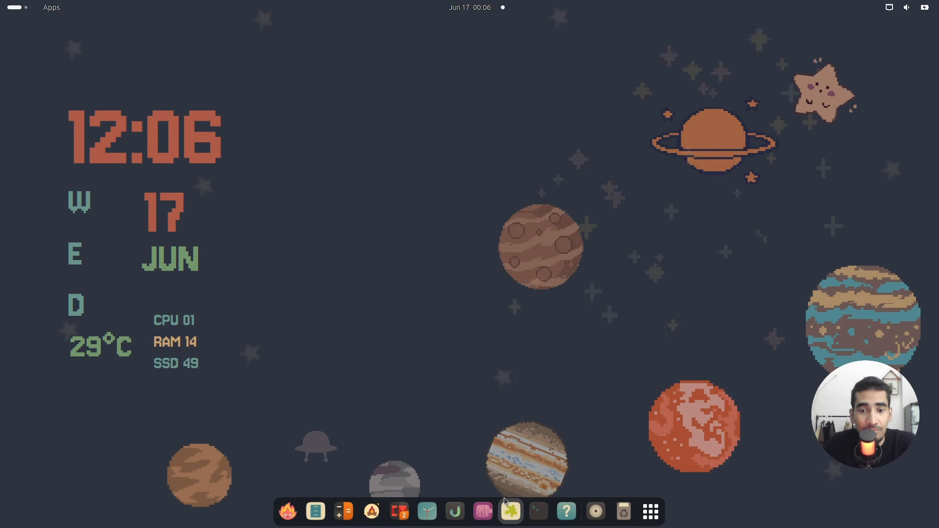
# Step: Launch Ulauncher and, in its preferences, set the hotkey to F2 and the color theme to Catppuccin Mocha Teal
pyautogui.click(459, 515)
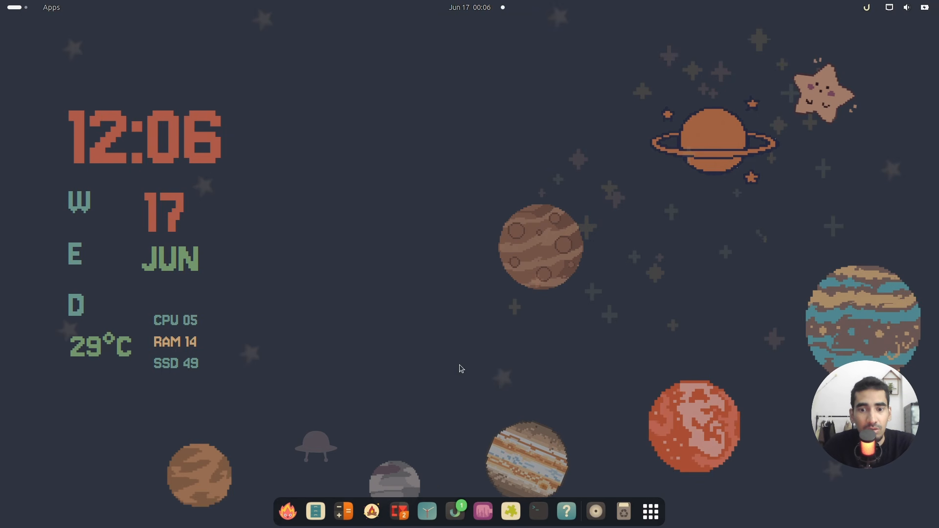
pyautogui.click(866, 6)
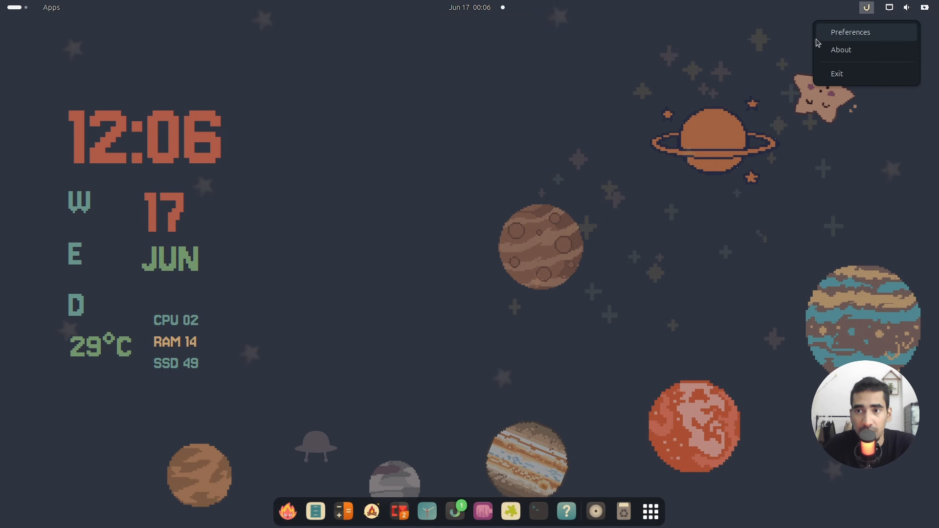
pyautogui.click(856, 32)
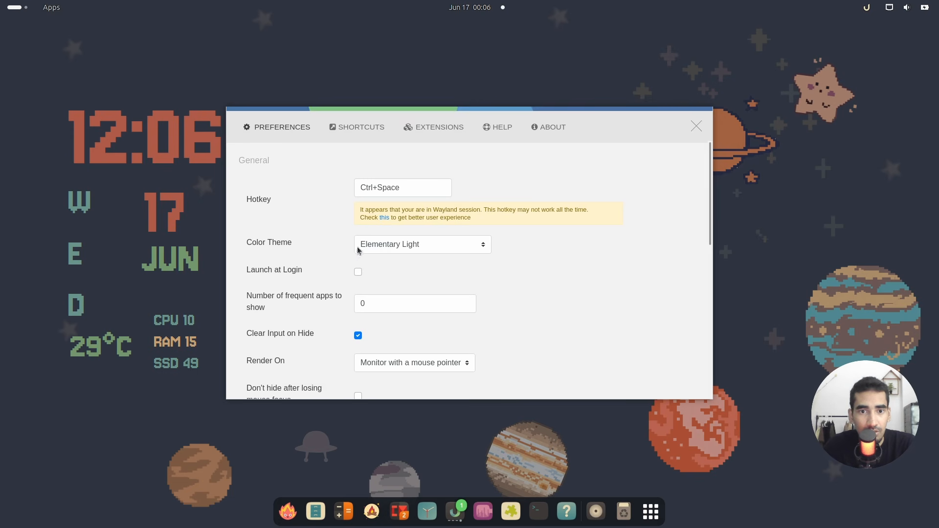
pyautogui.click(390, 189)
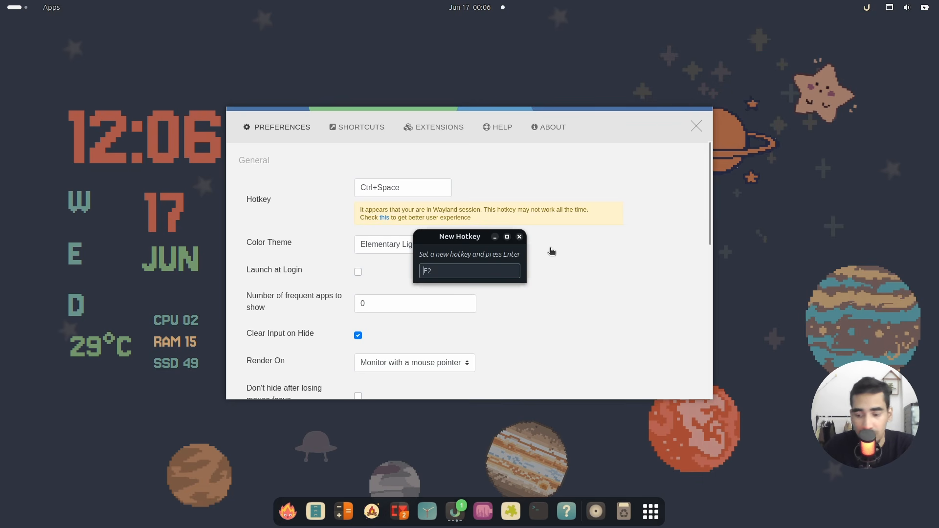
pyautogui.press('Return')
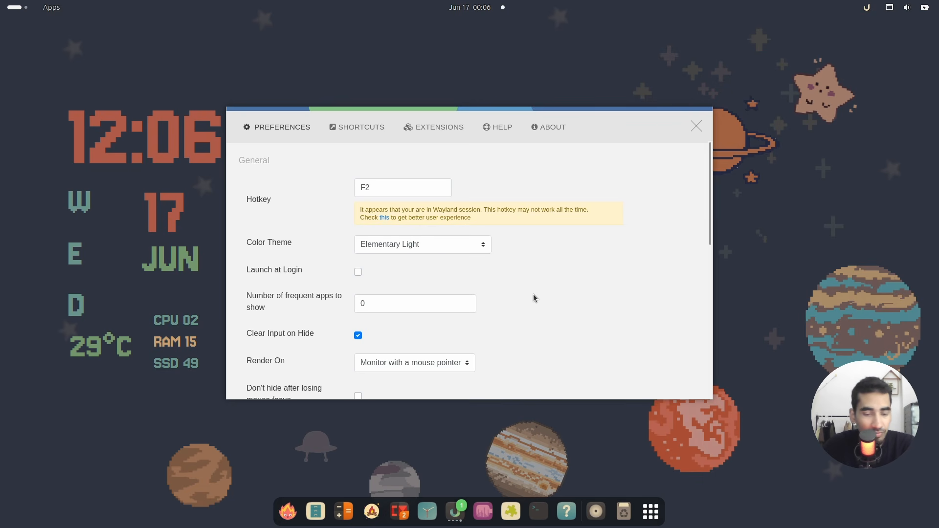
pyautogui.click(402, 246)
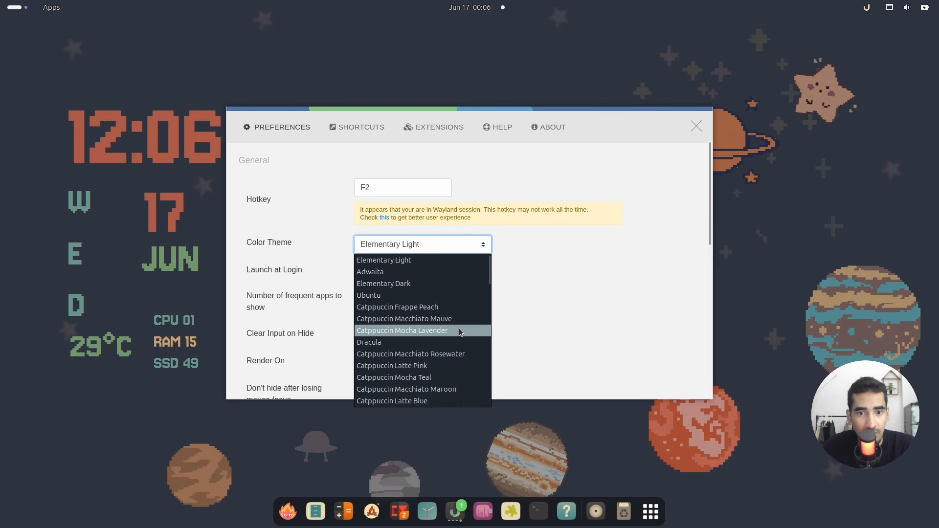
pyautogui.click(425, 378)
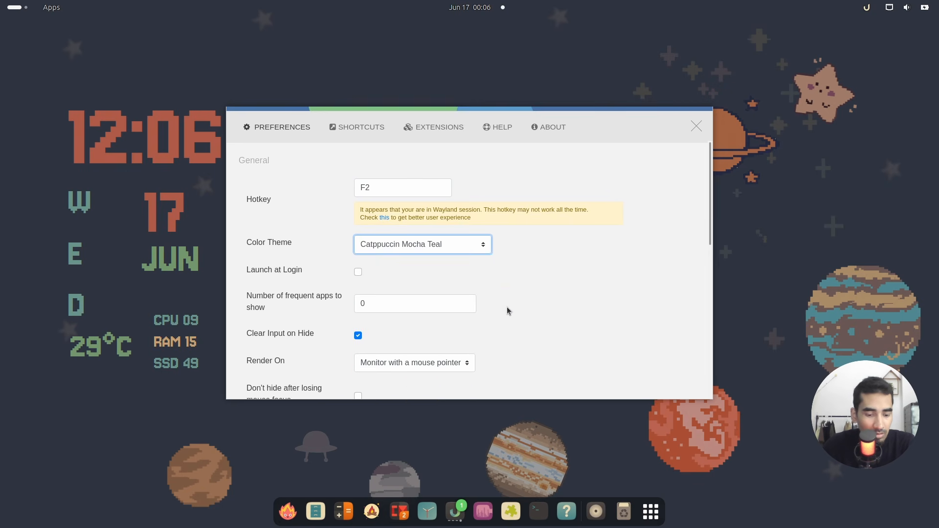
# Step: Test the launcher through its hotkey by searching for "swe", clear the search text and dismiss the search bar
pyautogui.press('F2')
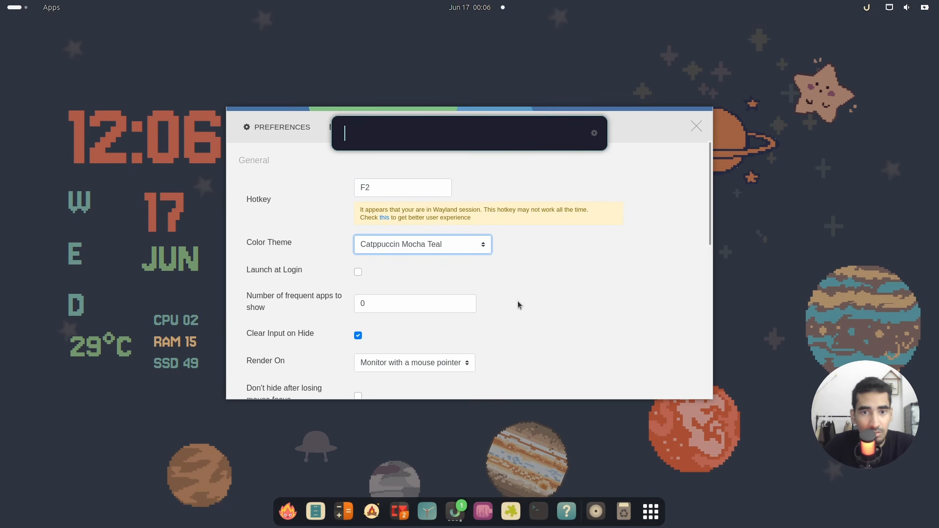
pyautogui.write('sweggd')
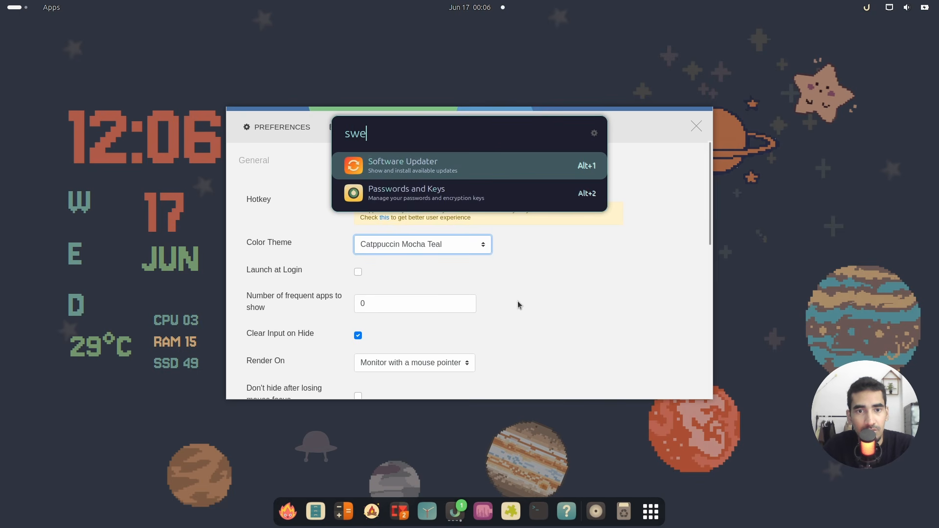
pyautogui.press('BackSpace')
pyautogui.press('BackSpace')
pyautogui.press('BackSpace')
pyautogui.press('BackSpace')
pyautogui.press('BackSpace')
pyautogui.press('BackSpace')
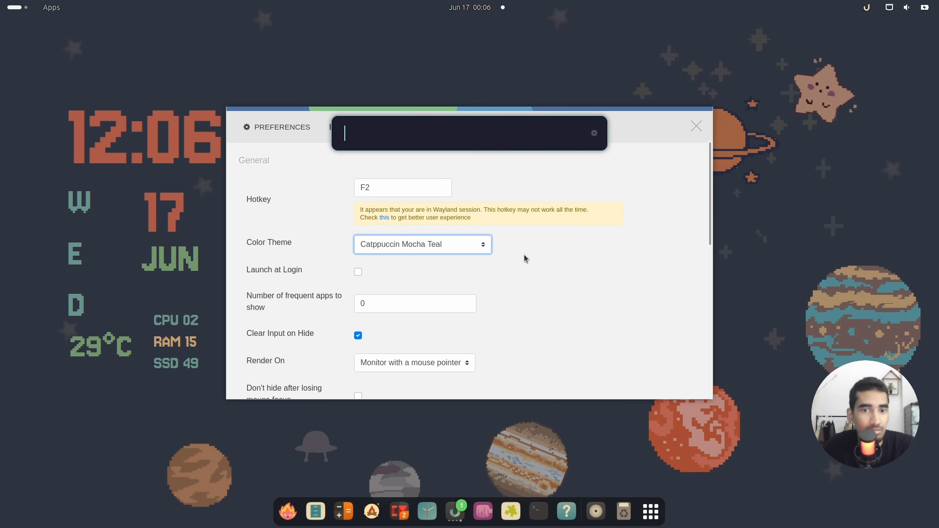
pyautogui.click(350, 243)
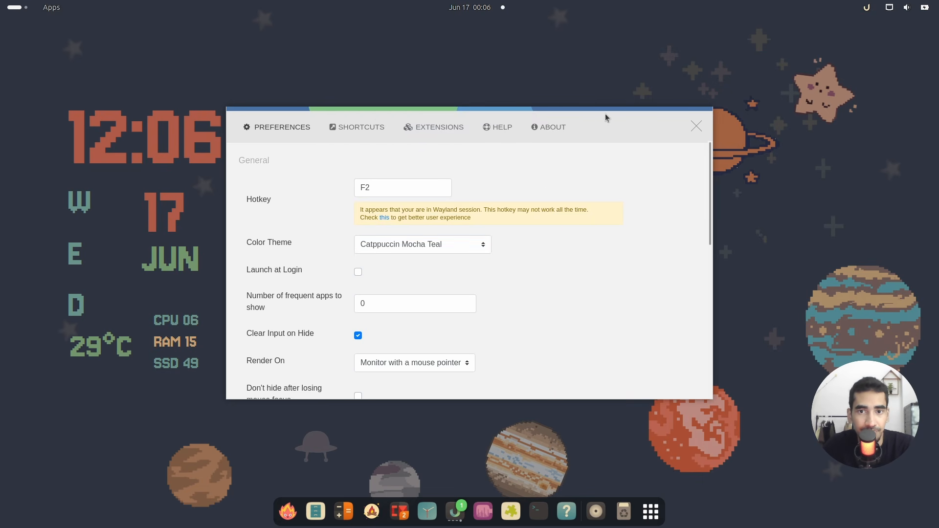
# Step: Enable Launch at Login in the launcher's general preferences, look over the remaining options and close the preferences
pyautogui.moveTo(606, 114); pyautogui.dragTo(745, 100)
pyautogui.click(497, 260)
pyautogui.scroll(-3, 692, 261)
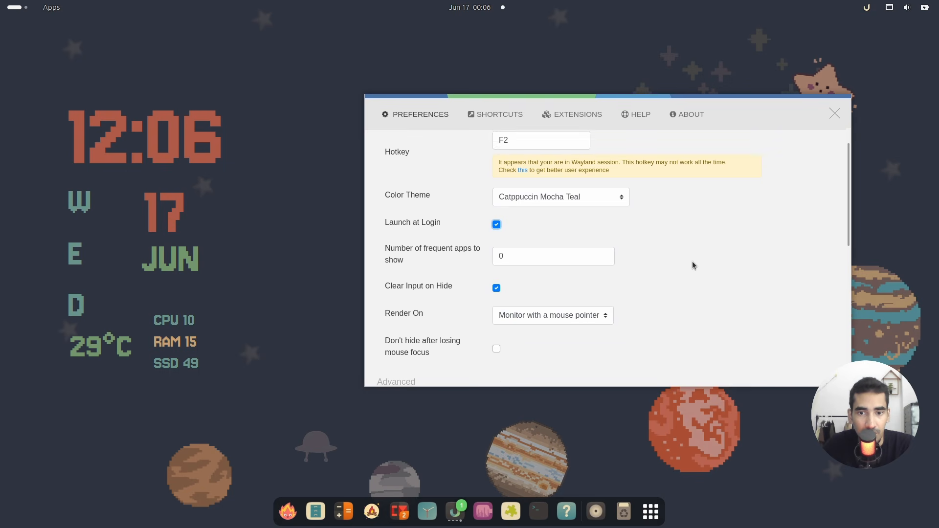
pyautogui.scroll(-2, 736, 259)
pyautogui.scroll(4, 731, 249)
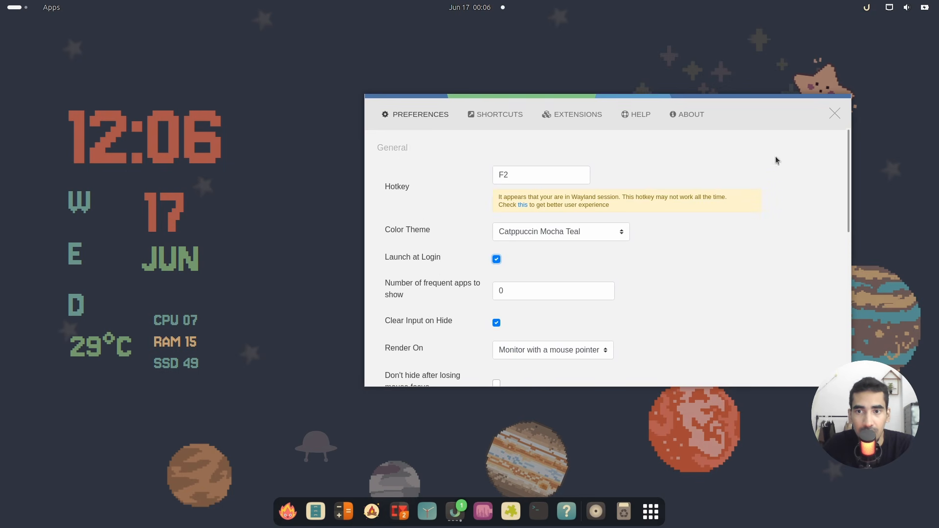
pyautogui.click(834, 114)
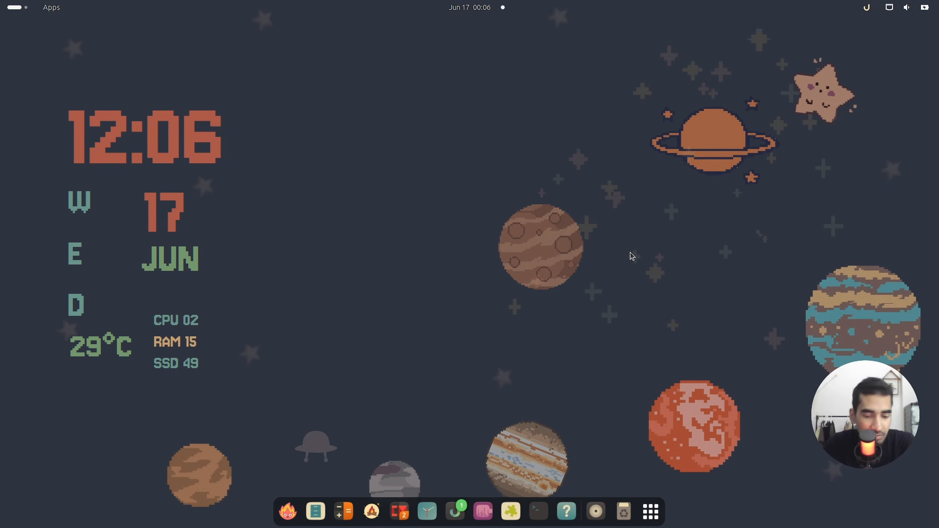
# Step: Review the general preferences of Ulauncher and close them
pyautogui.click(866, 7)
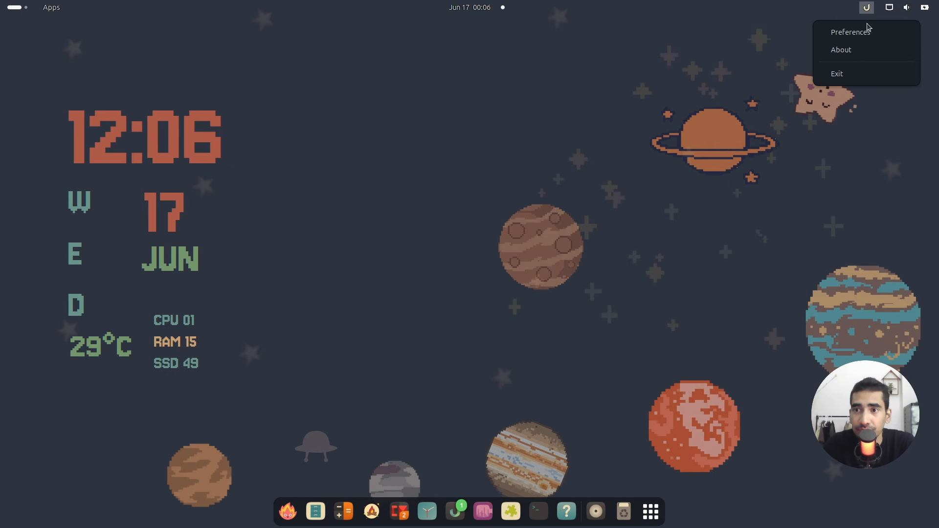
pyautogui.click(849, 31)
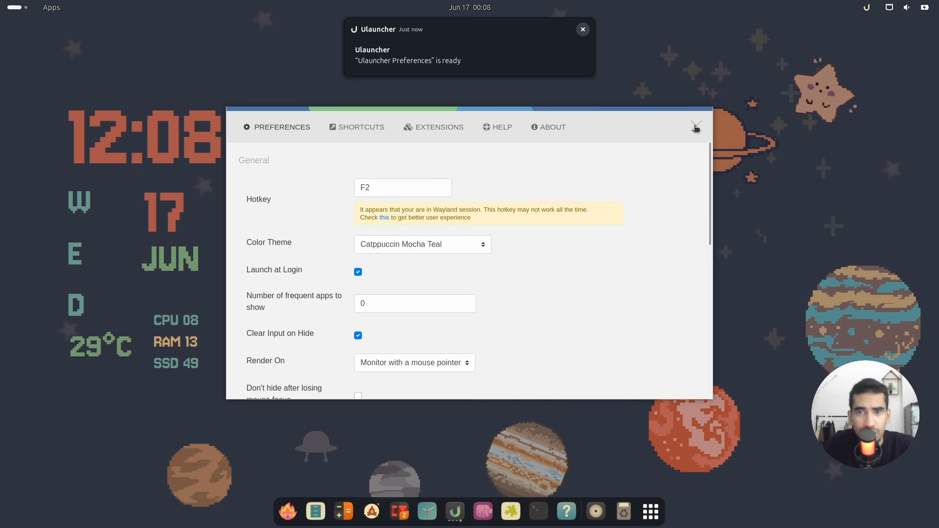
pyautogui.press('Escape')
# Step: Find the system's Keyboard settings and open the Custom Shortcuts category of the keyboard shortcuts
pyautogui.click(654, 517)
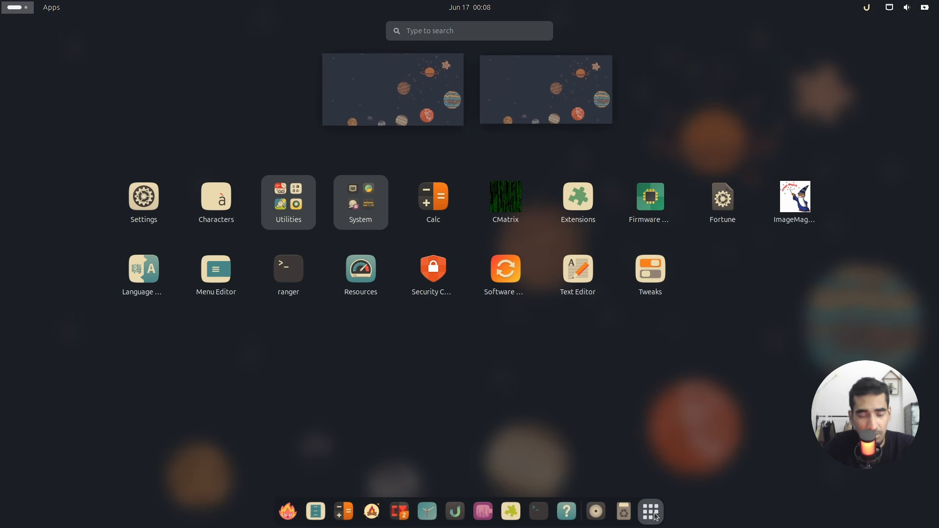
pyautogui.write('keyboa')
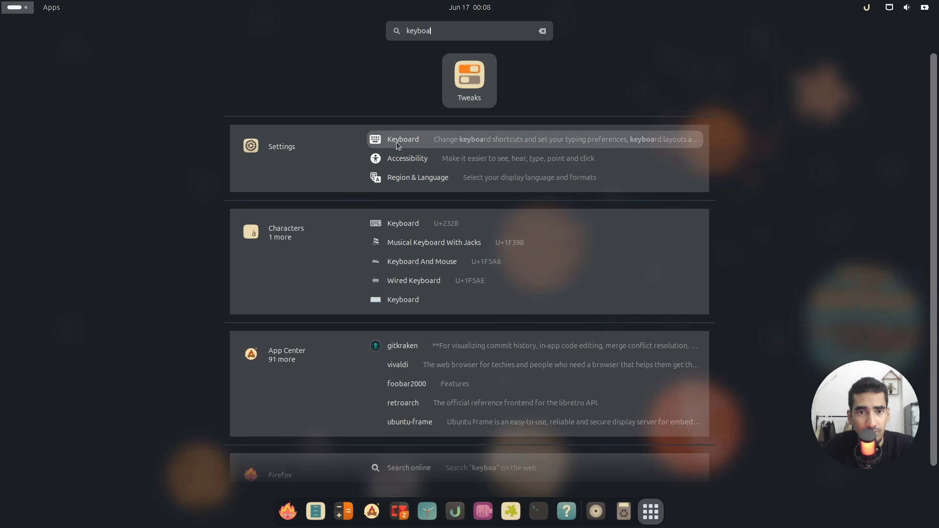
pyautogui.click(396, 140)
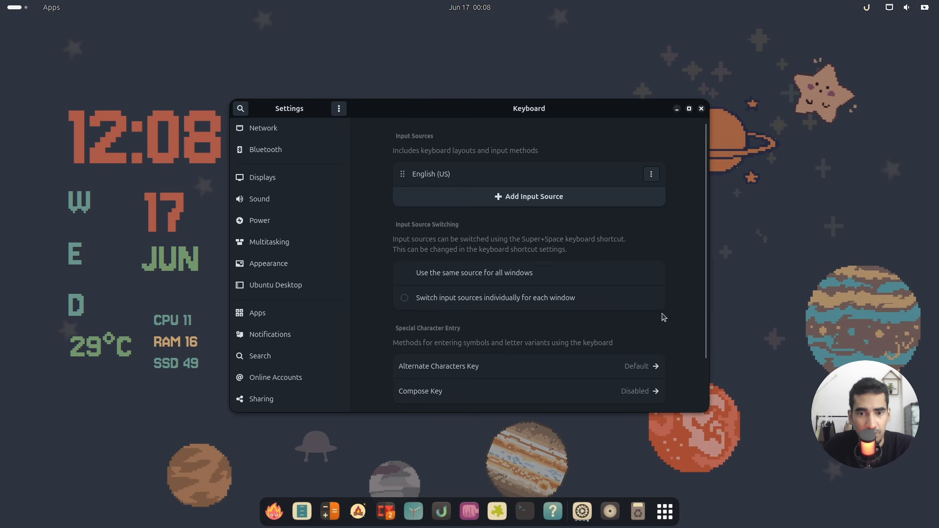
pyautogui.scroll(-2, 677, 312)
pyautogui.scroll(-1, 677, 311)
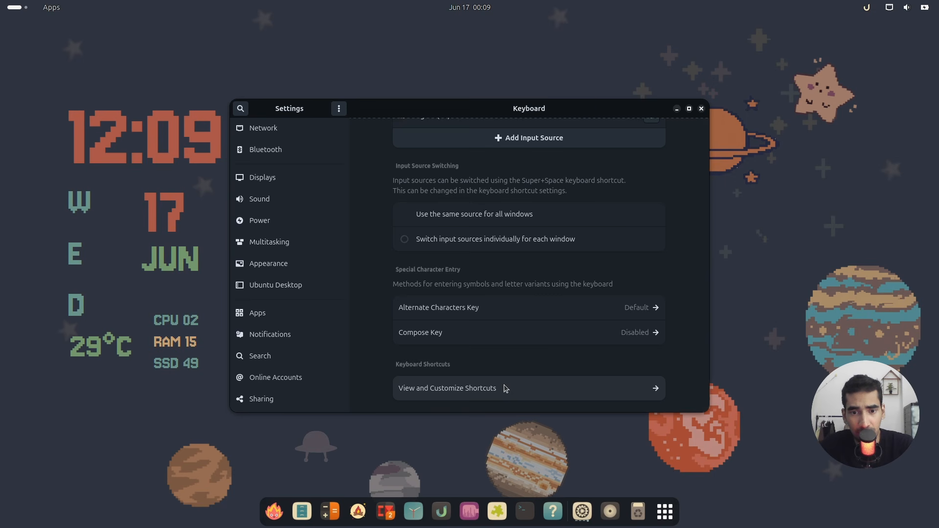
pyautogui.click(561, 394)
pyautogui.scroll(-4, 539, 237)
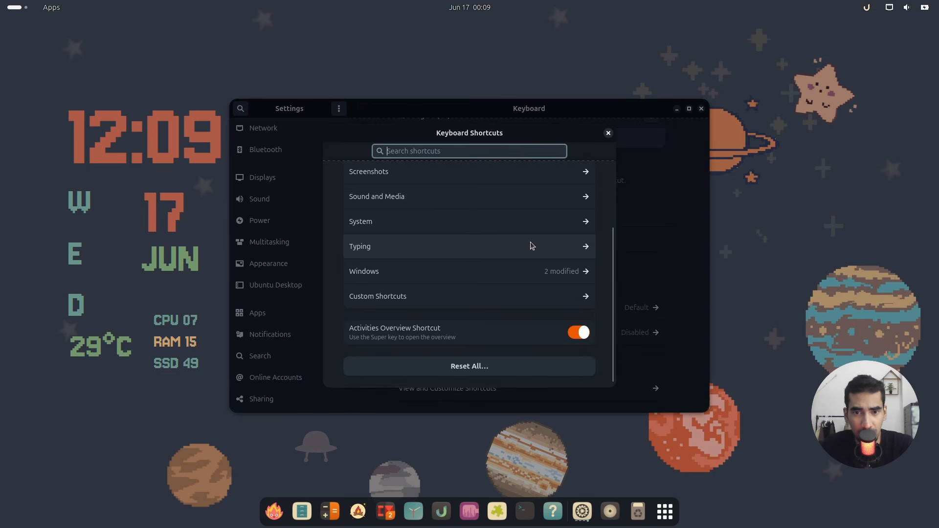
pyautogui.click(562, 303)
# Step: Add a custom keyboard shortcut named "ulauncher" that runs the command "ulauncher" with F2
pyautogui.click(477, 332)
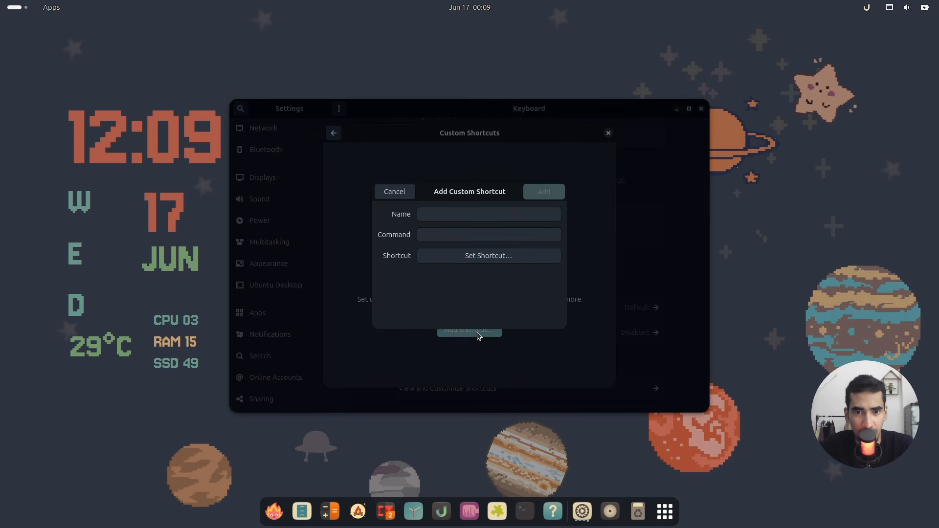
pyautogui.write('ulauncher')
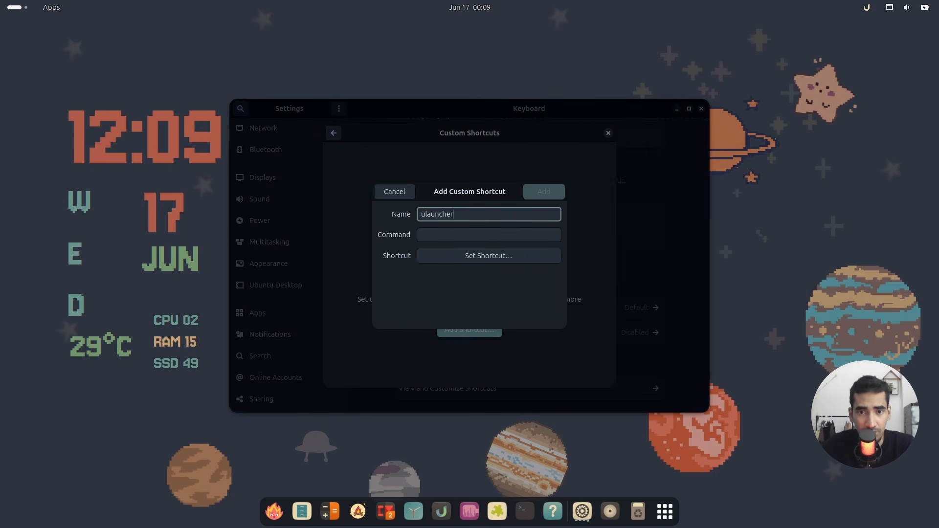
pyautogui.click(445, 234)
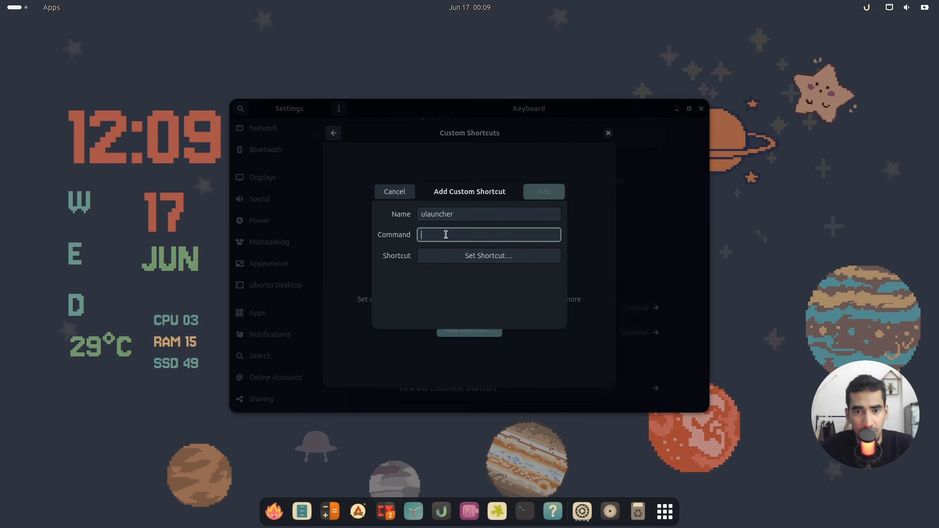
pyautogui.write('ulauncher')
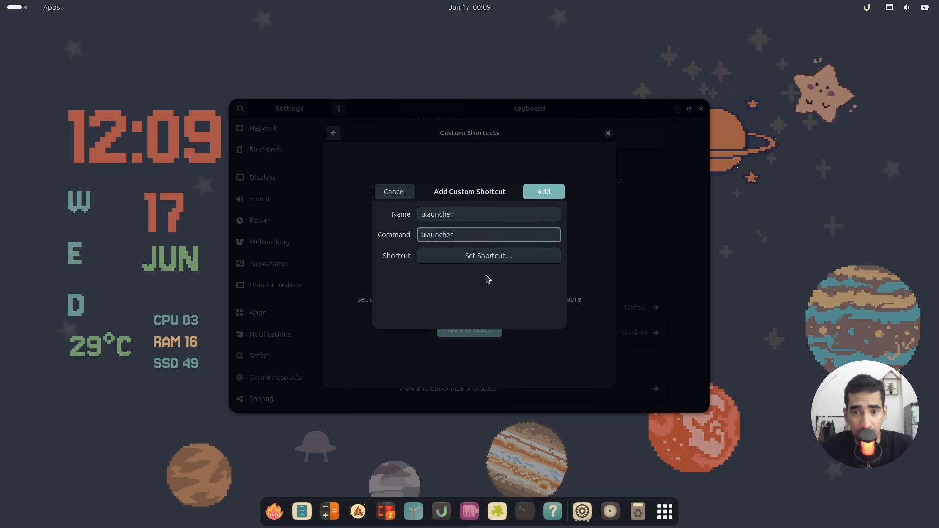
pyautogui.click(503, 262)
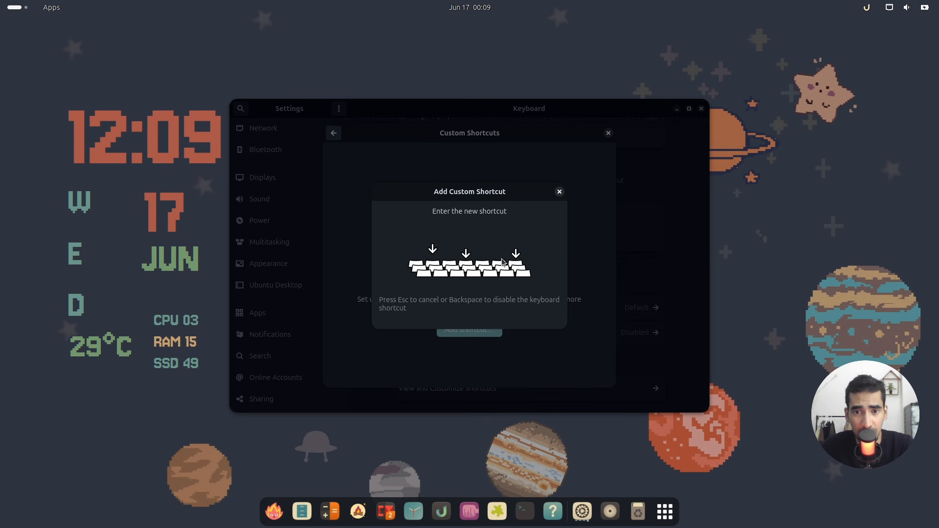
pyautogui.press('F2')
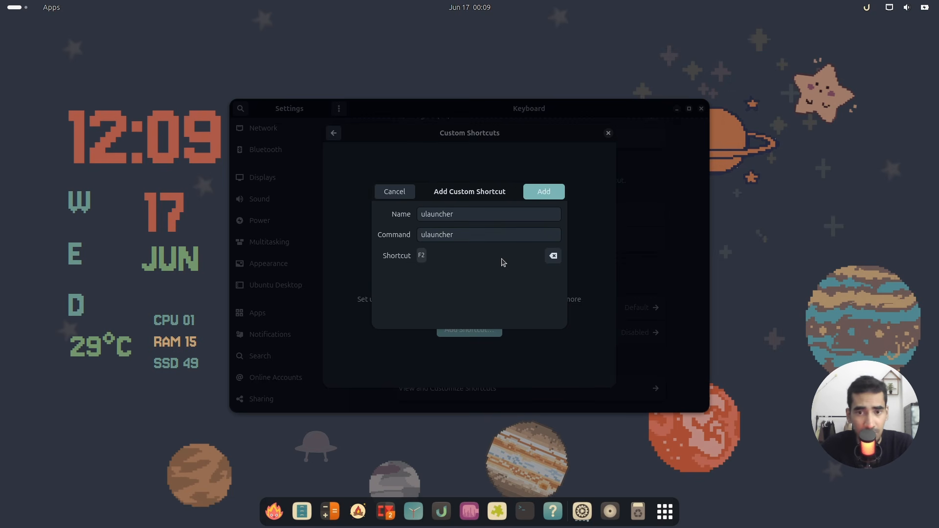
pyautogui.click(543, 192)
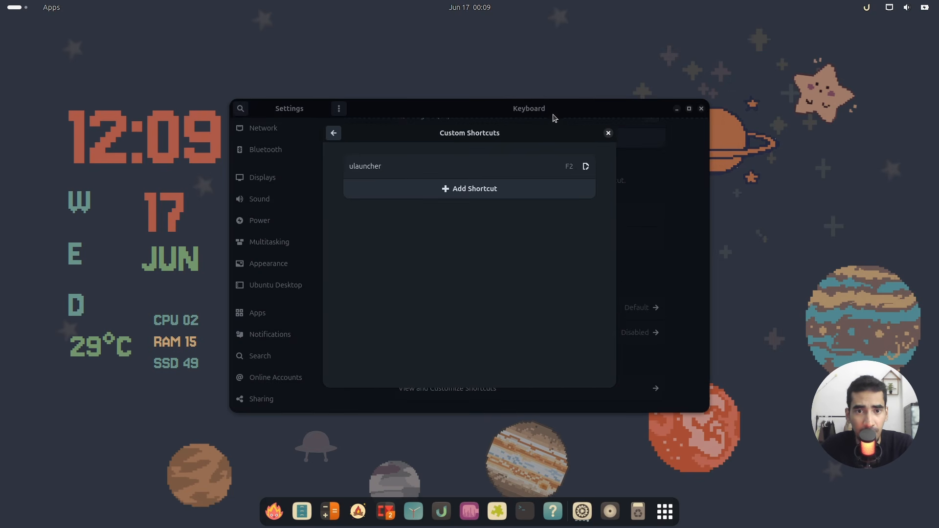
# Step: Close the custom shortcuts dialog, try the F2 shortcut several times and close Settings
pyautogui.click(608, 132)
pyautogui.press('F2')
pyautogui.press('F2')
pyautogui.press('F2')
pyautogui.press('F2')
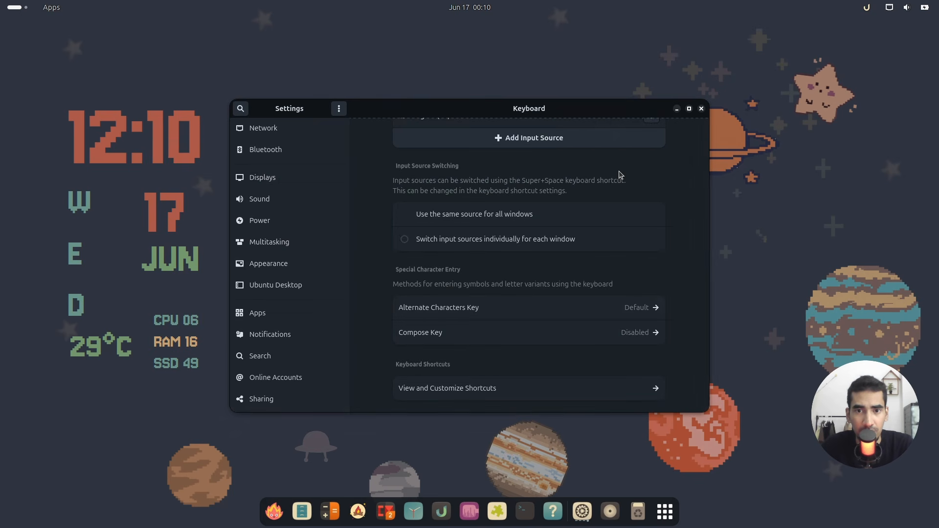
pyautogui.click(702, 108)
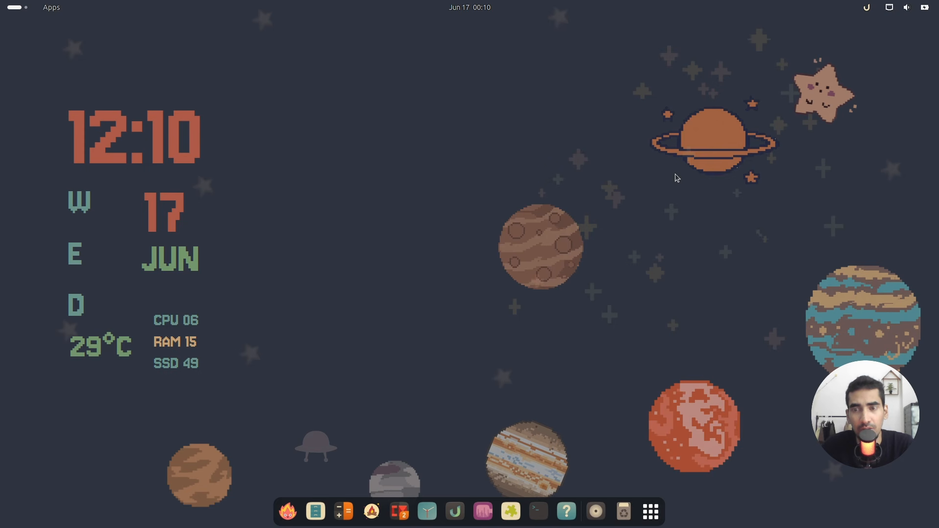
# Step: Test the F2 shortcut on the desktop, launch Tweaks by searching for "tweak", view its Appearance page and close it
pyautogui.press('F2')
pyautogui.press('F2')
pyautogui.press('F2')
pyautogui.press('F2')
pyautogui.press('F2')
pyautogui.press('F2')
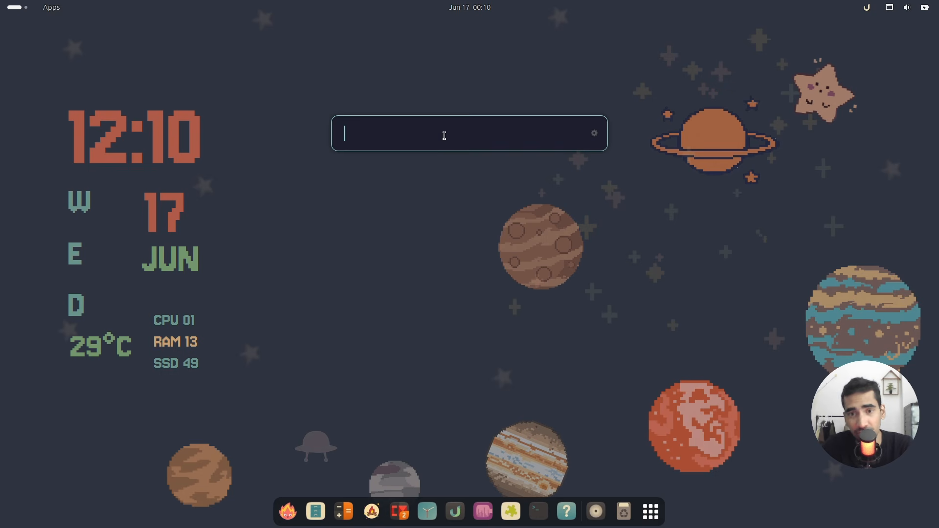
pyautogui.write('tweak')
pyautogui.press('Return')
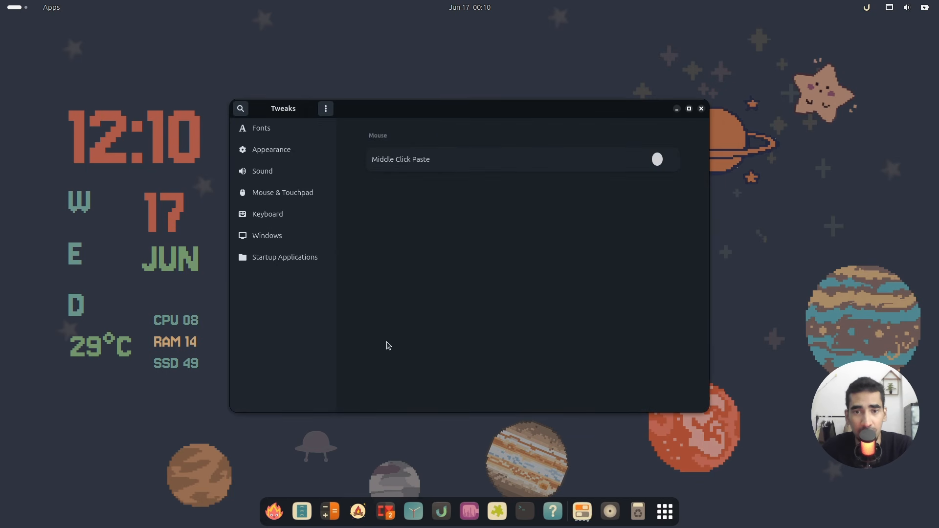
pyautogui.click(270, 149)
pyautogui.click(702, 108)
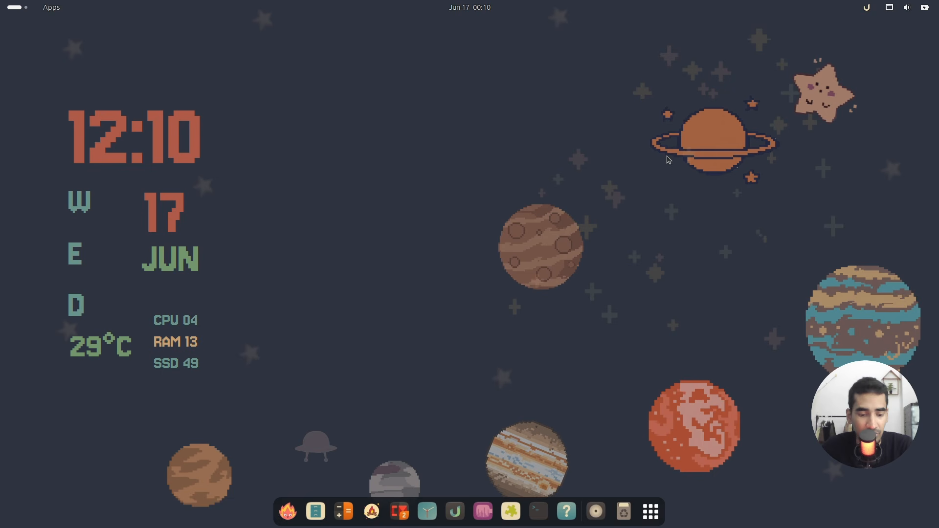
# Step: Bring up the launcher, search for "c" to inspect the application icons and dismiss it
pyautogui.hotkey('ctrl', 'space')
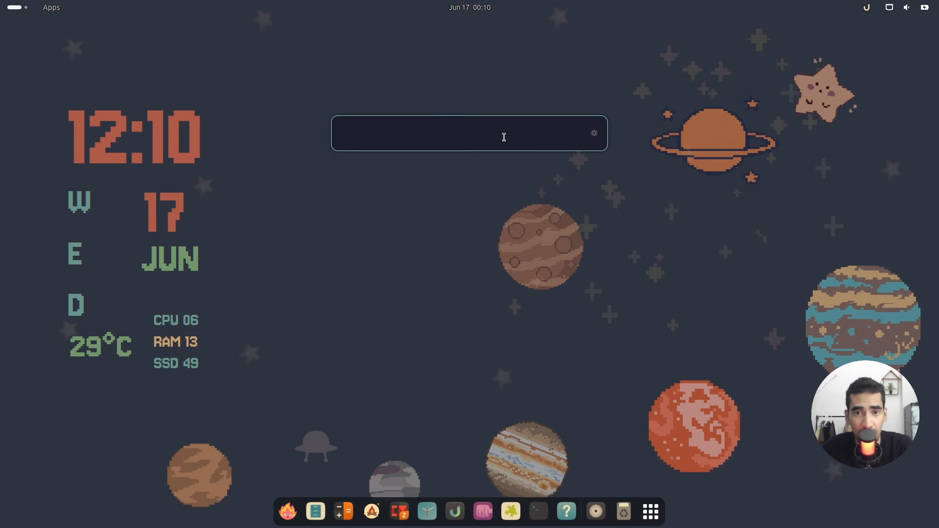
pyautogui.write('c')
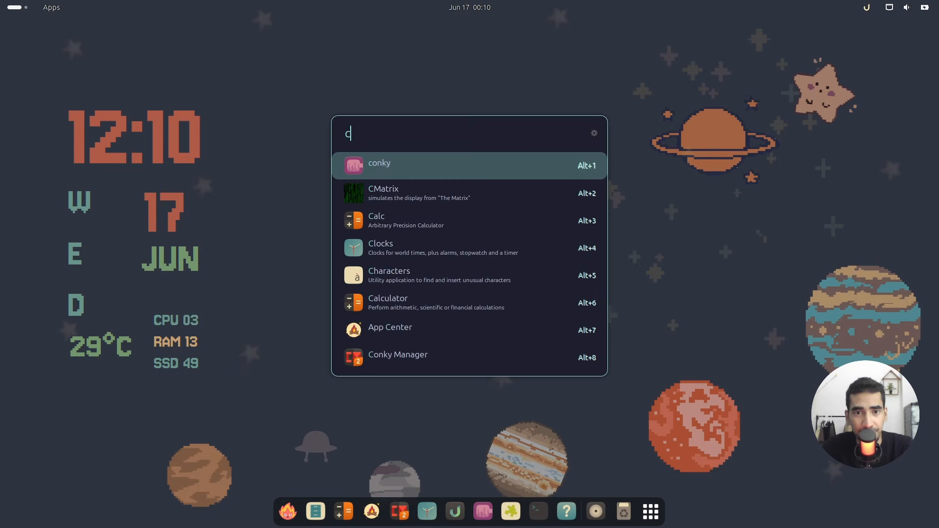
pyautogui.press('Escape')
# Step: Open Menu Editor from the application overview and search it for "cma" to select the CMatrix entry
pyautogui.click(651, 512)
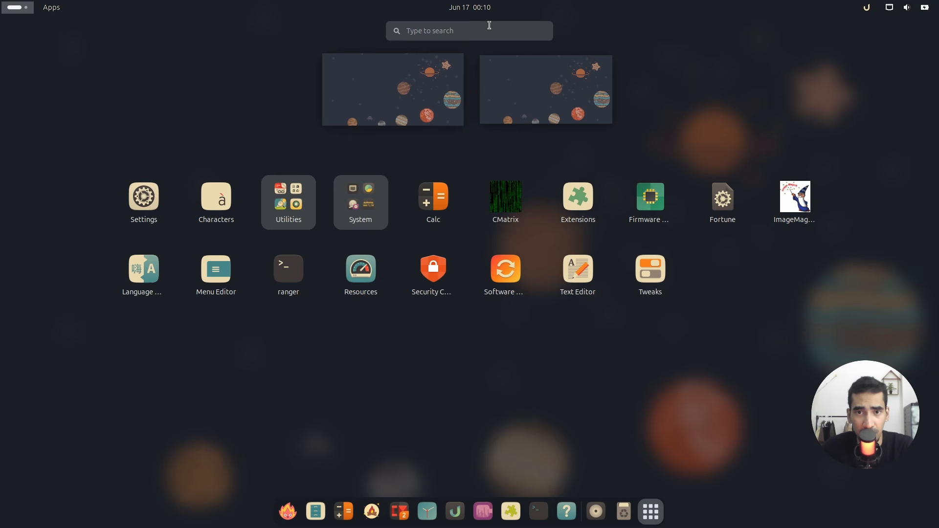
pyautogui.write('menu')
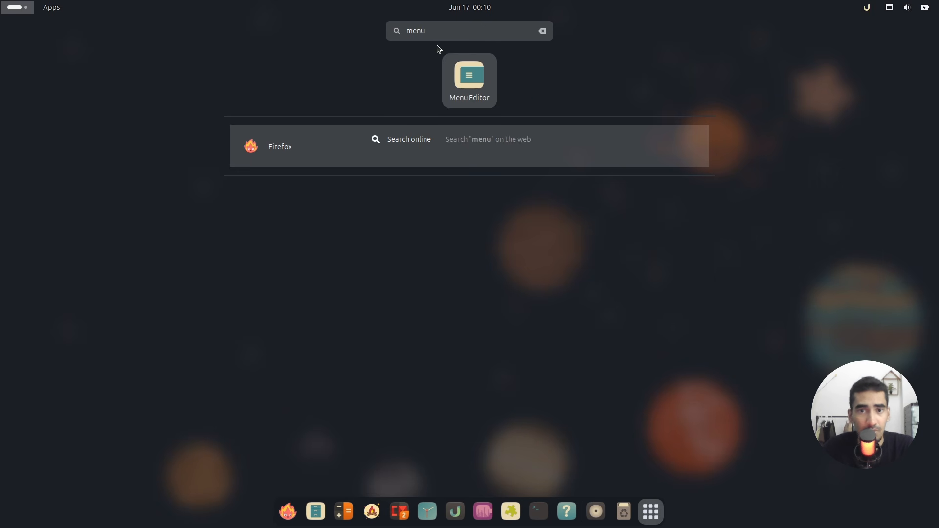
pyautogui.press('Return')
pyautogui.write('cma')
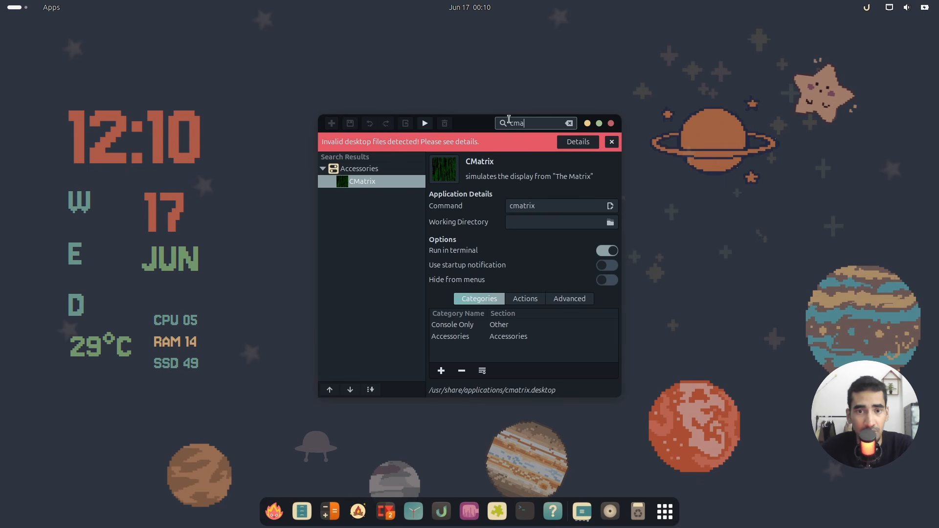
# Step: Change the CMatrix entry's icon to org.kde.ktouch from the available theme icons
pyautogui.click(445, 169)
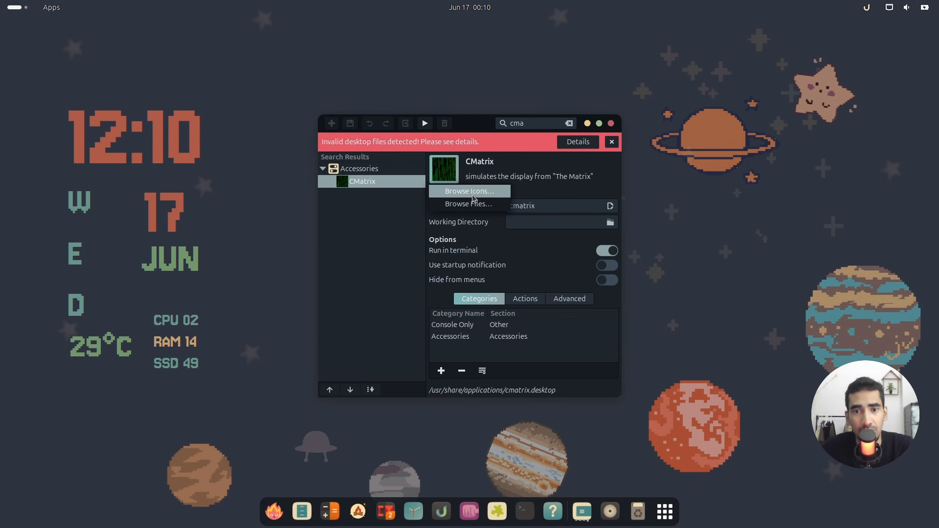
pyautogui.click(472, 192)
pyautogui.scroll(-5, 460, 251)
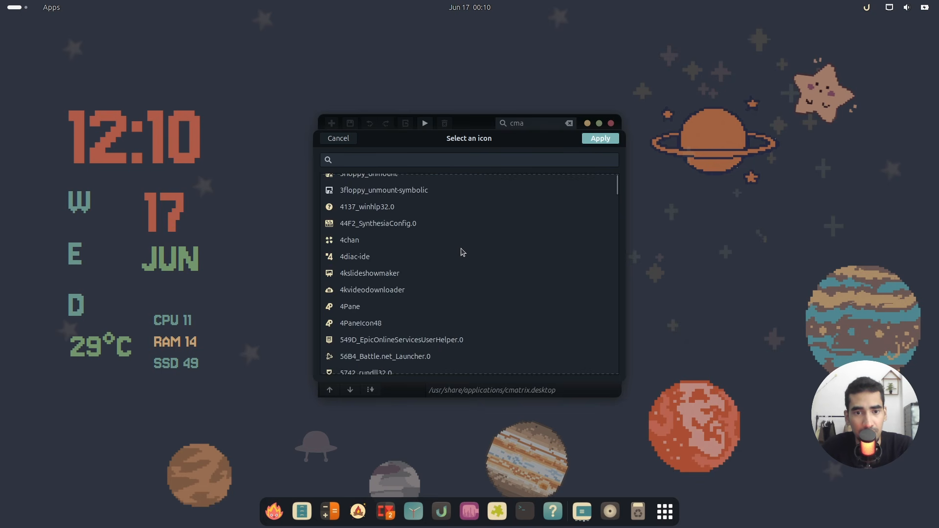
pyautogui.scroll(-8, 463, 250)
pyautogui.moveTo(618, 226); pyautogui.dragTo(615, 314)
pyautogui.click(418, 228)
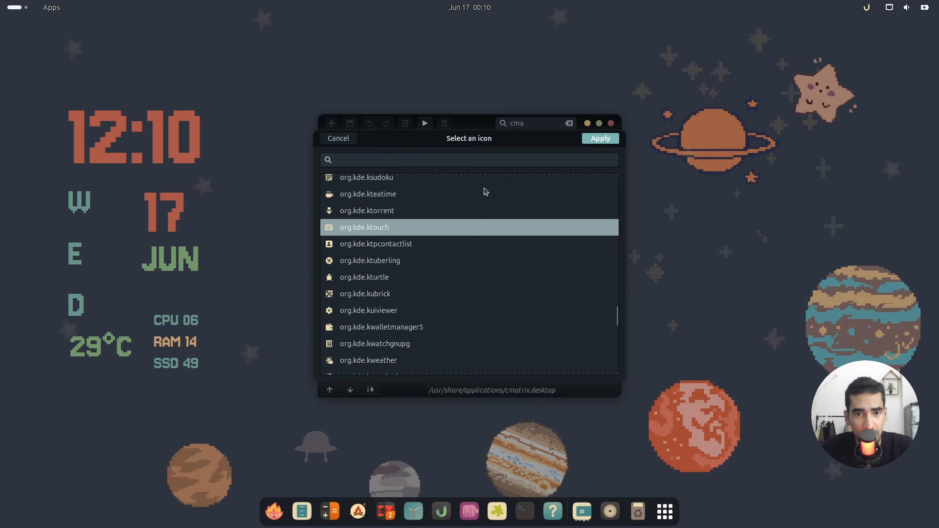
pyautogui.click(600, 138)
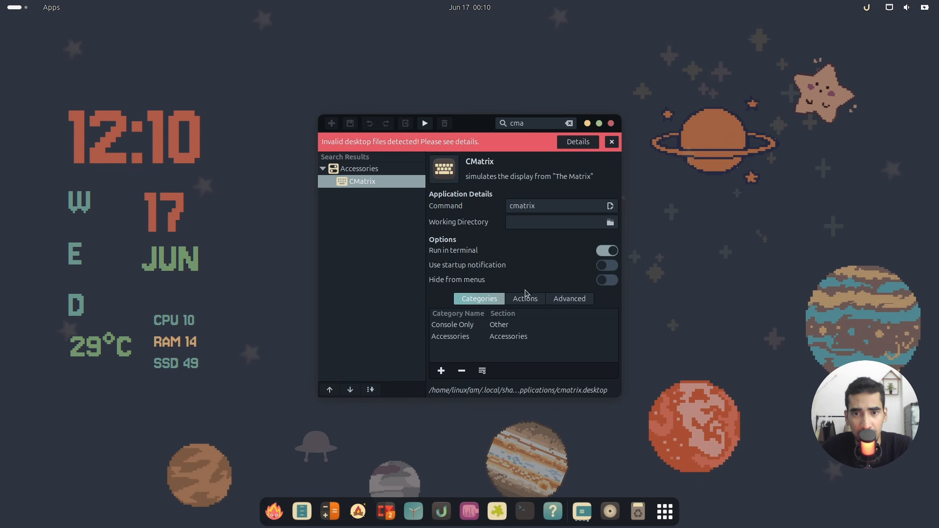
# Step: Move CMatrix and ImageMagick into the System folder of the application grid and close Menu Editor
pyautogui.click(665, 512)
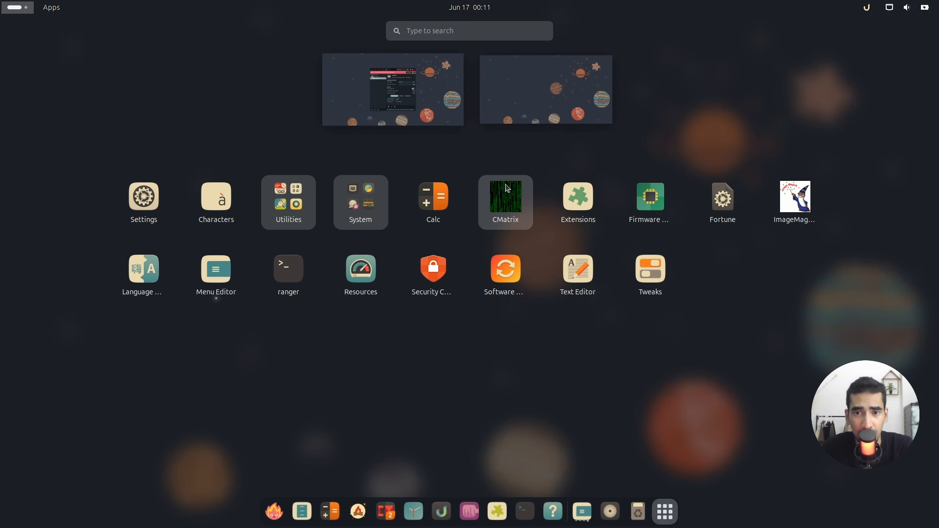
pyautogui.moveTo(501, 202); pyautogui.dragTo(365, 207)
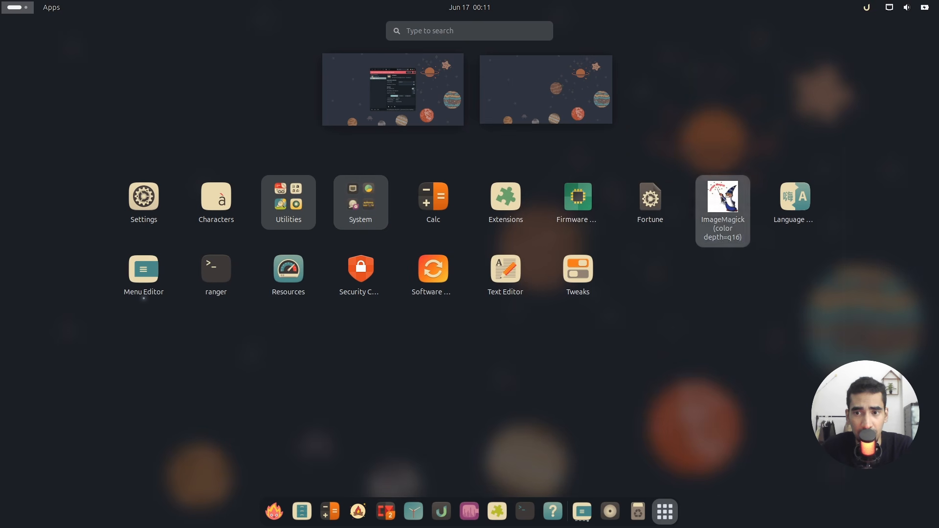
pyautogui.moveTo(723, 205); pyautogui.dragTo(364, 208)
pyautogui.click(665, 512)
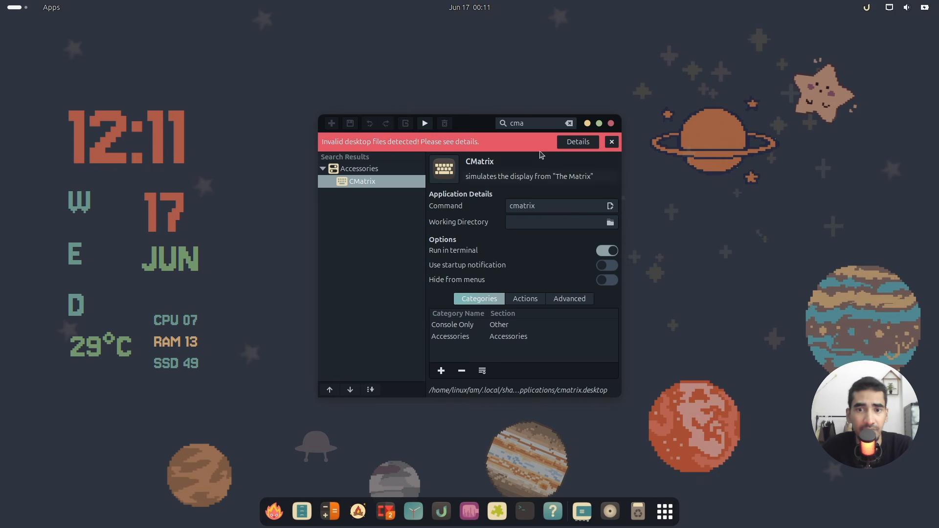
pyautogui.click(611, 124)
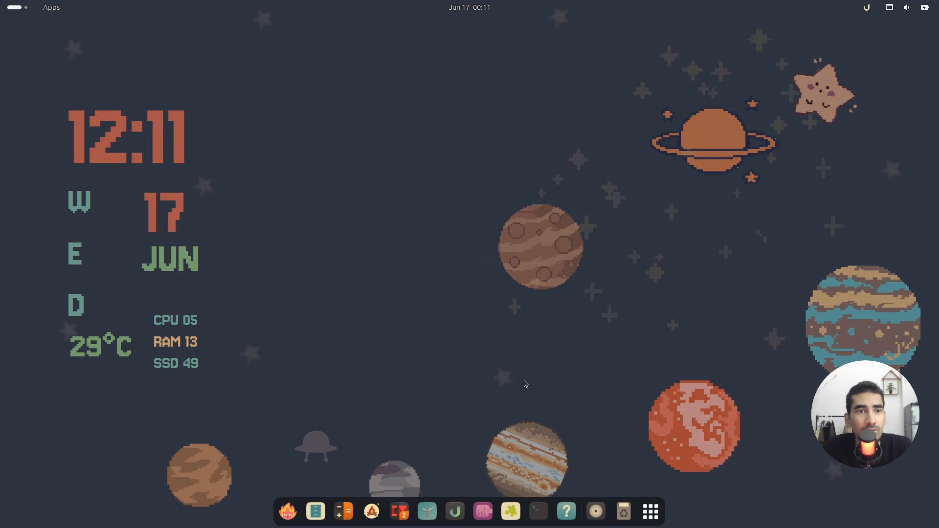
# Step: Check the CMatrix icon by searching the launcher for "c", dismiss it and browse System Tools in the applications list
pyautogui.hotkey('ctrl', 'space')
pyautogui.write('c')
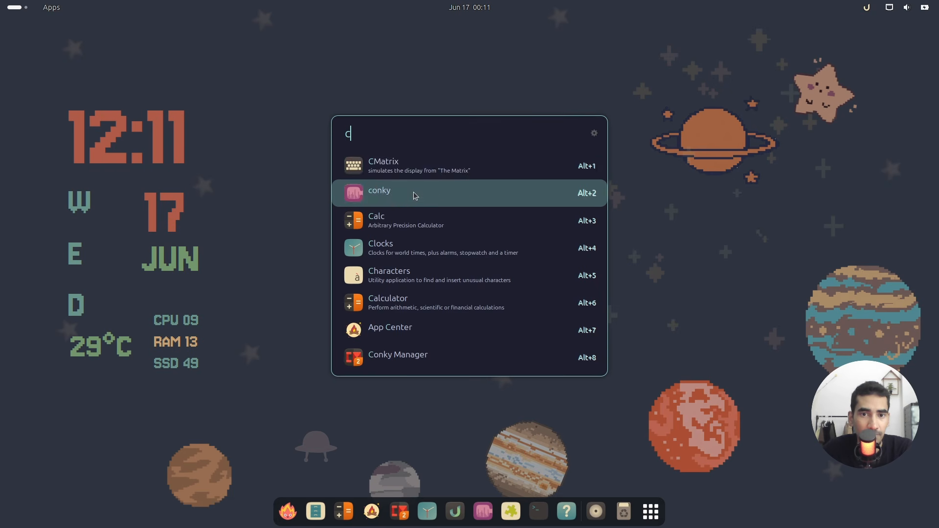
pyautogui.press('Escape')
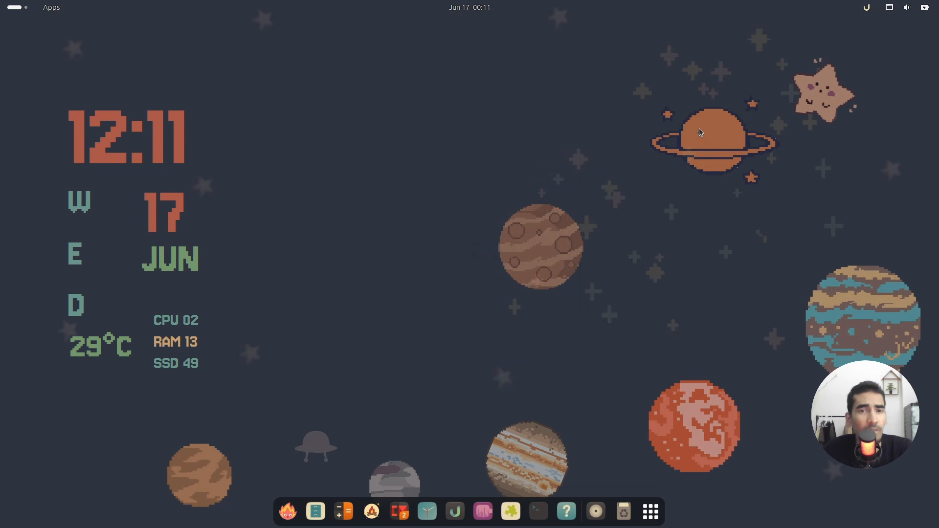
pyautogui.click(51, 7)
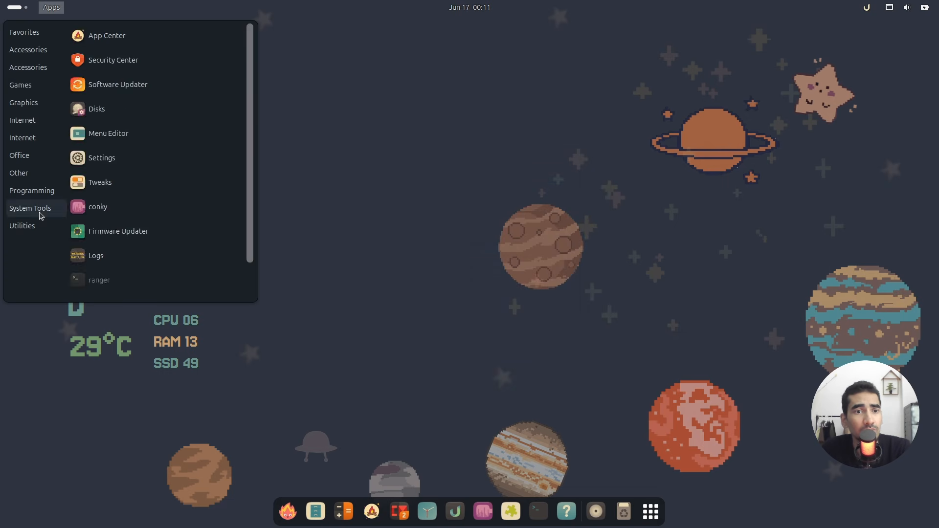
# Step: Close the applications list and look at the power options in the system quick settings
pyautogui.click(378, 88)
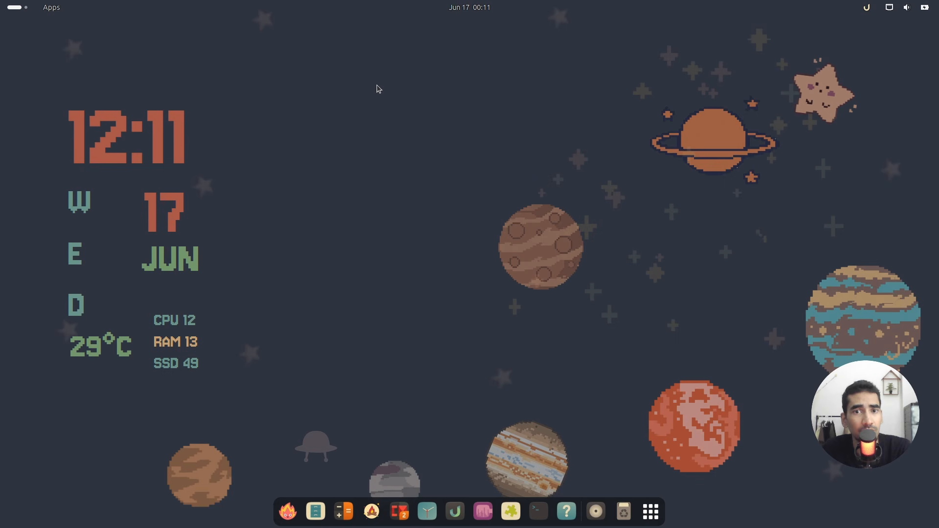
pyautogui.click(924, 8)
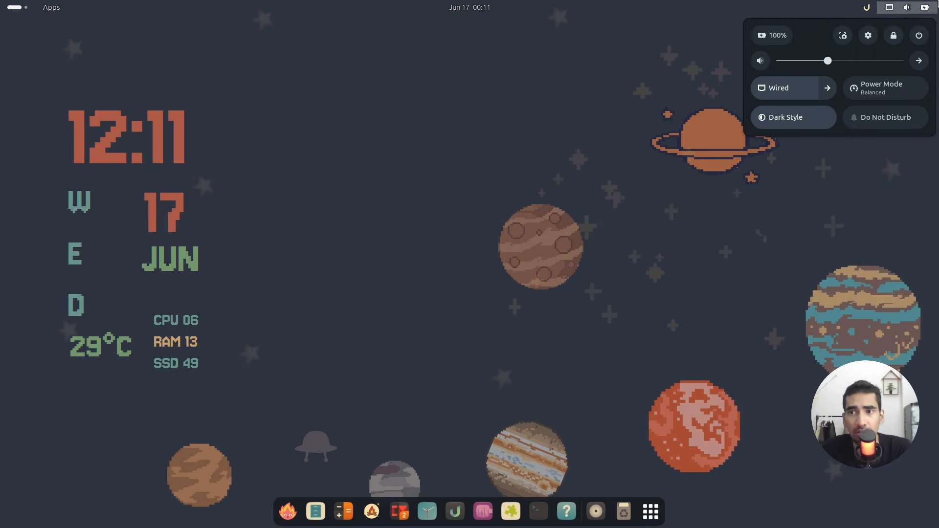
pyautogui.click(920, 35)
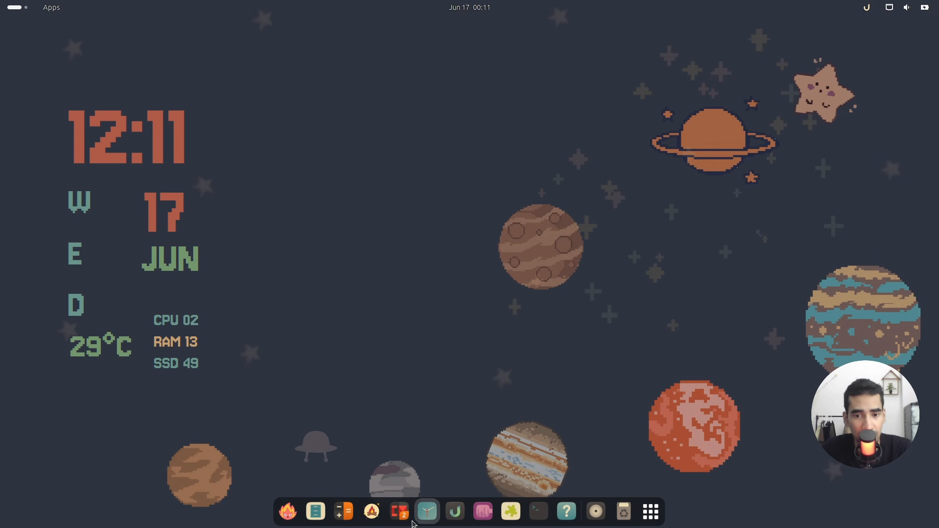
# Step: Open a terminal and set its color palette to Horizon in the preferences
pyautogui.click(537, 505)
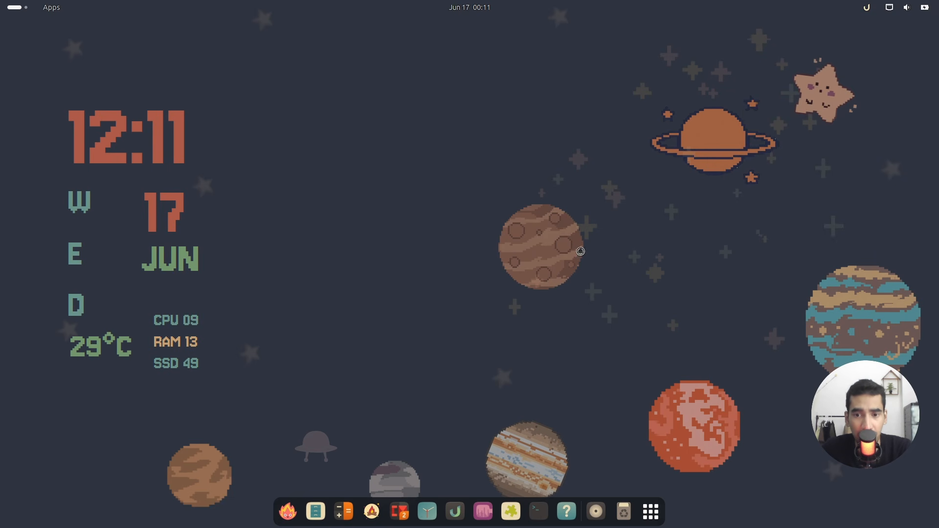
pyautogui.moveTo(497, 149); pyautogui.dragTo(490, 136)
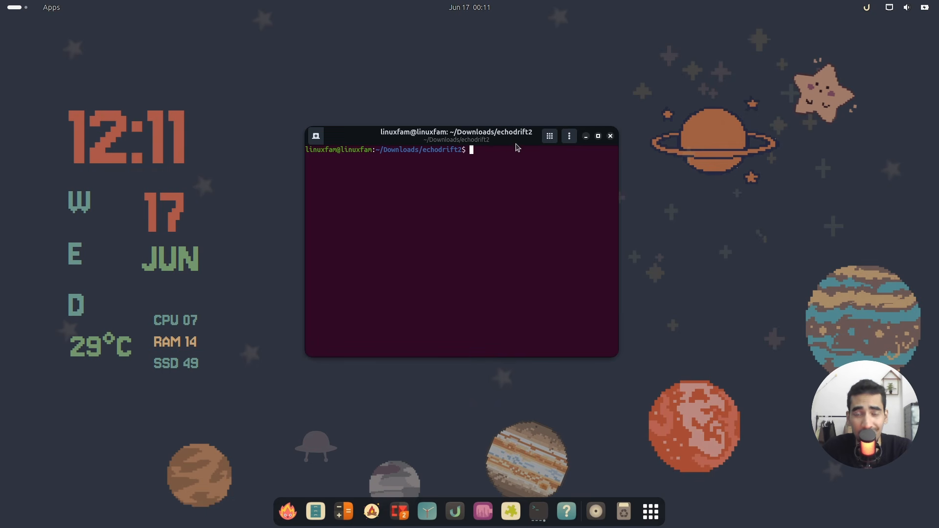
pyautogui.click(568, 136)
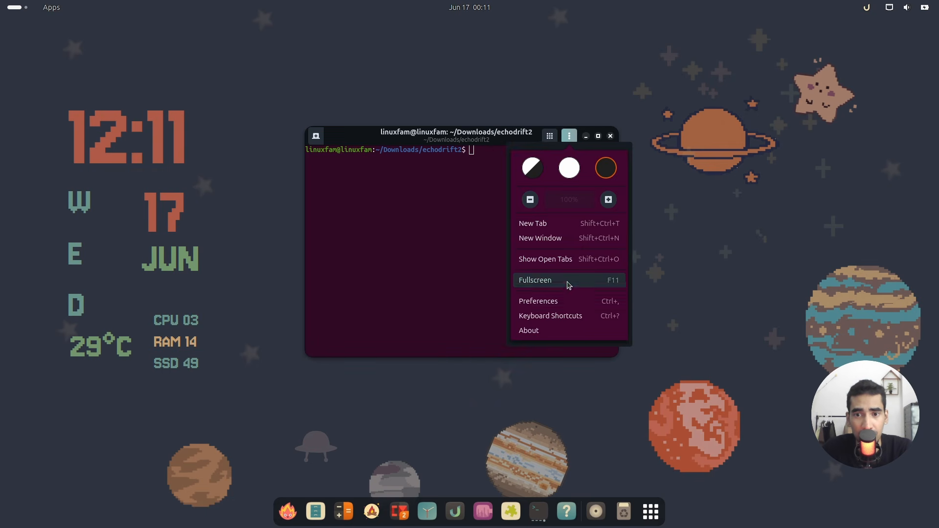
pyautogui.click(558, 301)
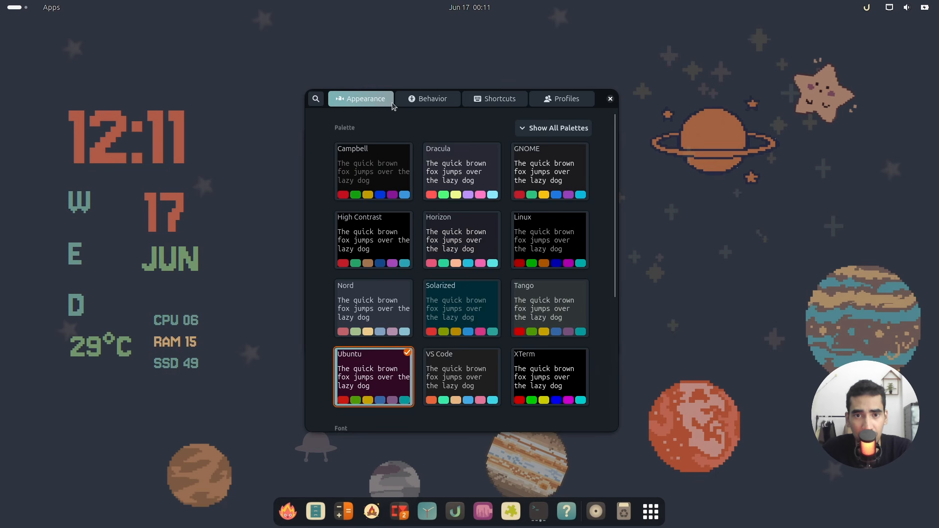
pyautogui.moveTo(328, 100); pyautogui.dragTo(649, 73)
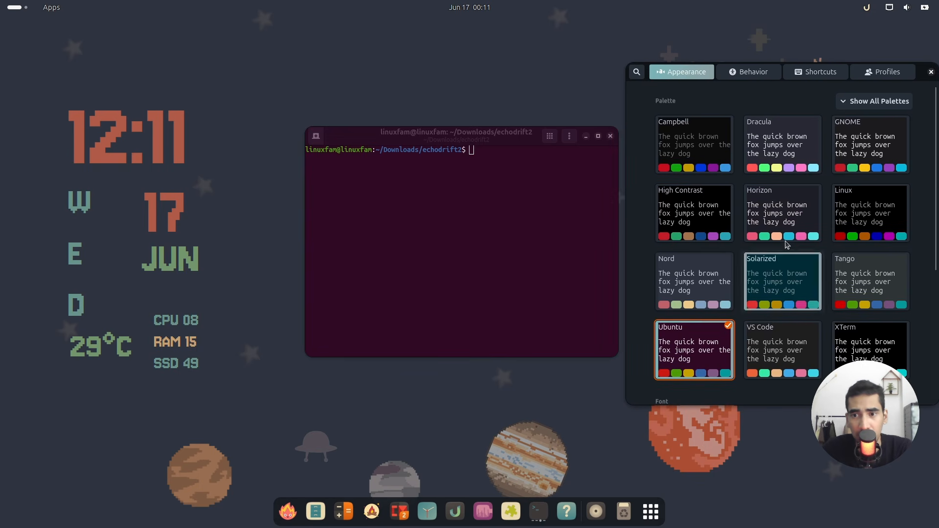
pyautogui.click(768, 211)
pyautogui.moveTo(506, 136); pyautogui.dragTo(582, 149)
pyautogui.click(739, 151)
pyautogui.click(931, 72)
# Step: Open the "fish commands" file from the echodrift2 folder in Downloads and move its editor window clear of the terminal
pyautogui.click(316, 510)
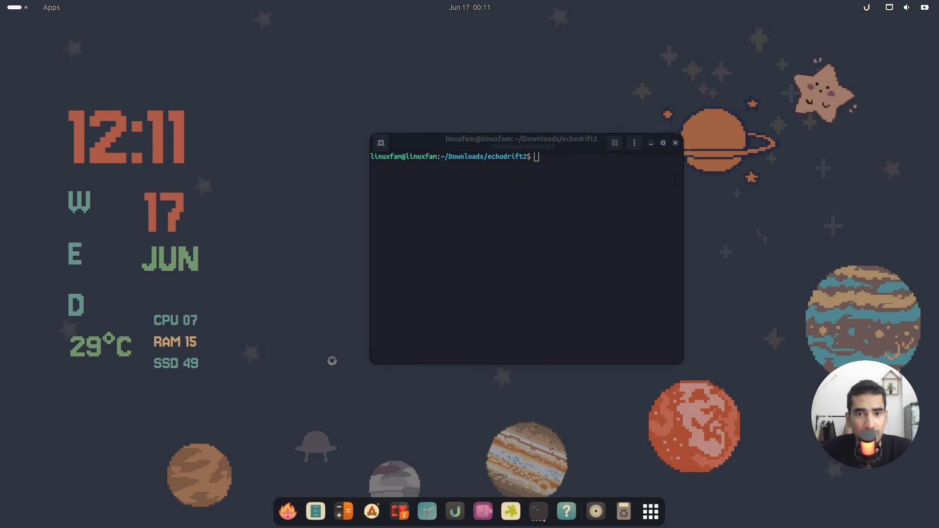
pyautogui.moveTo(319, 169); pyautogui.dragTo(250, 176)
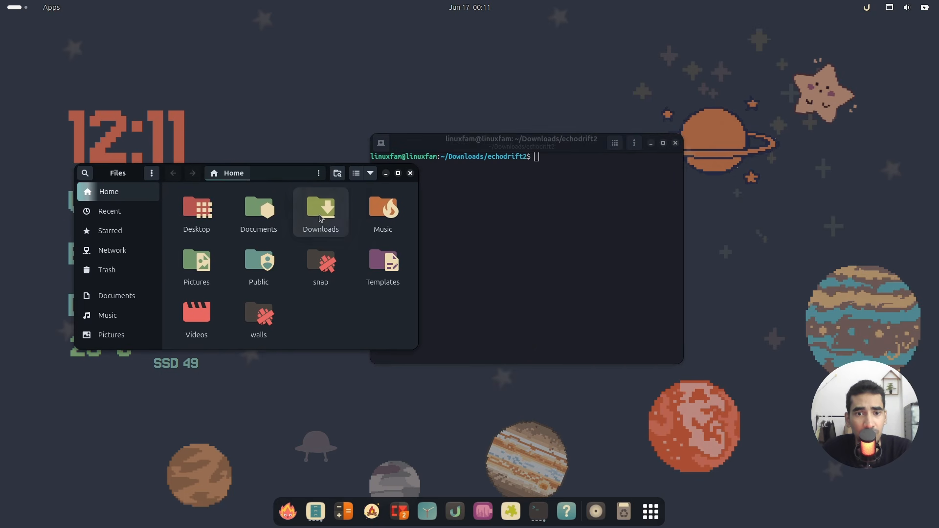
pyautogui.doubleClick(319, 215)
pyautogui.doubleClick(312, 227)
pyautogui.scroll(-1, 349, 299)
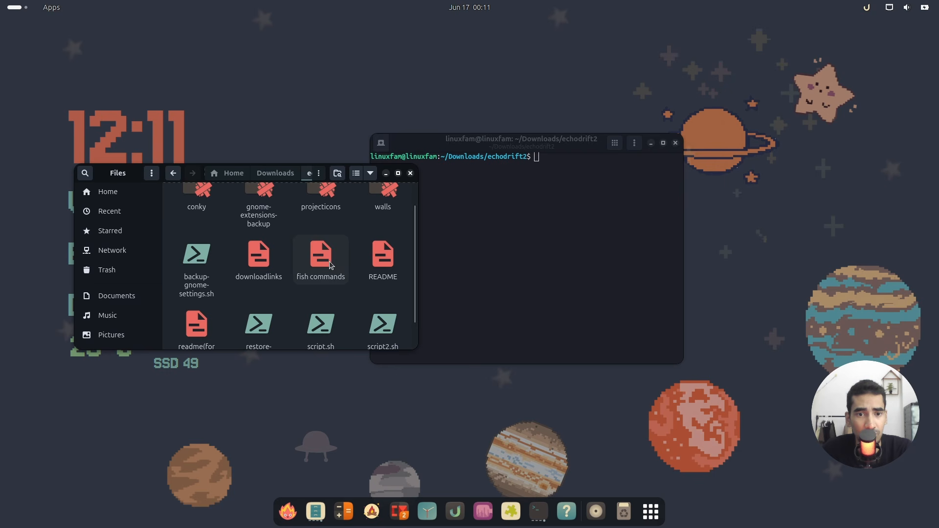
pyautogui.doubleClick(330, 261)
pyautogui.moveTo(497, 94); pyautogui.dragTo(230, 104)
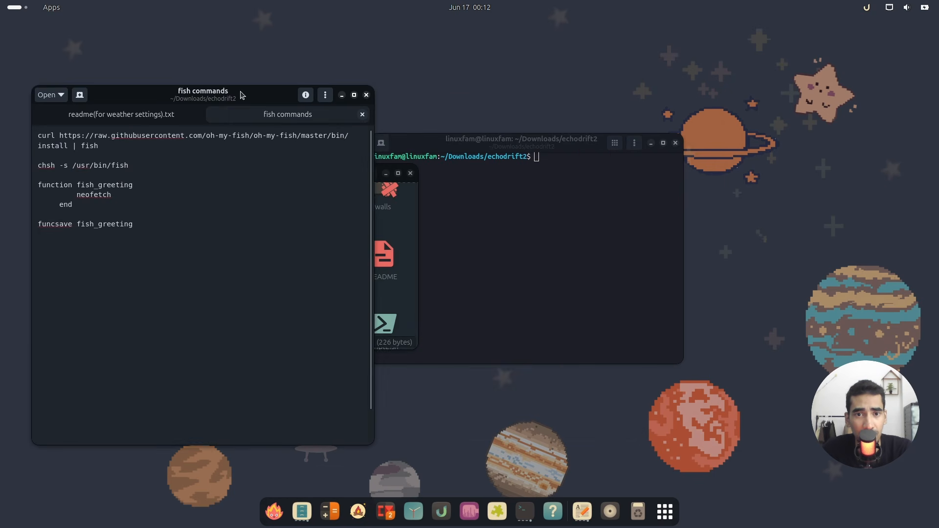
# Step: Widen the text editor window and copy the Oh My Fish curl install command
pyautogui.tripleClick(162, 138)
pyautogui.click(139, 144)
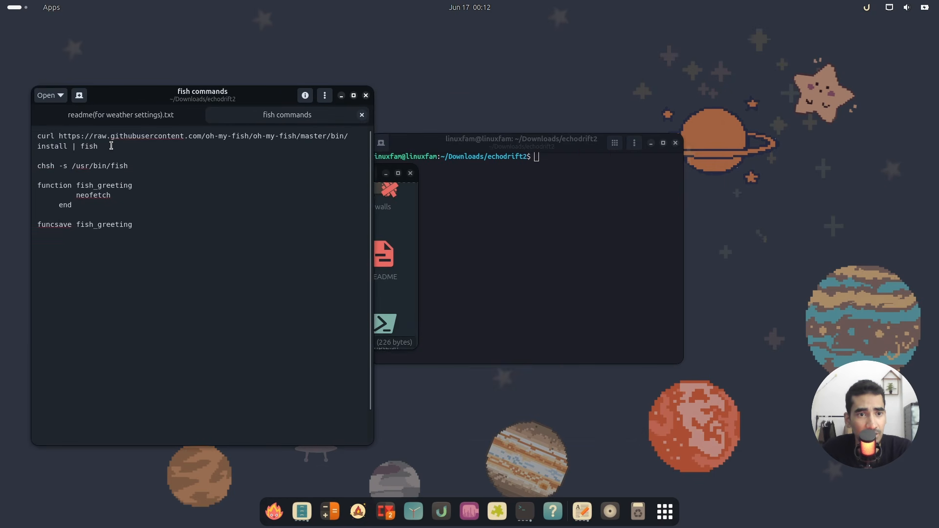
pyautogui.tripleClick(96, 141)
pyautogui.click(96, 141)
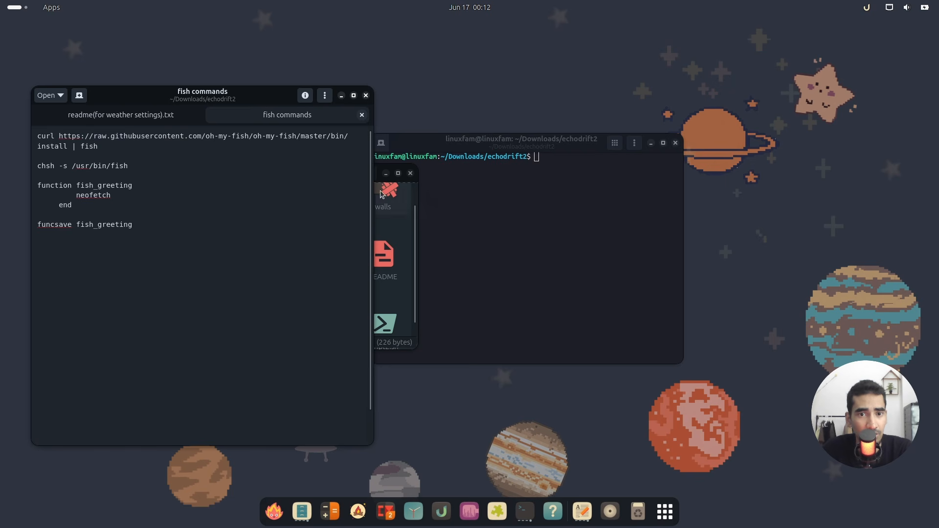
pyautogui.moveTo(375, 191); pyautogui.dragTo(546, 177)
pyautogui.tripleClick(329, 138)
pyautogui.hotkey('ctrl', 'c')
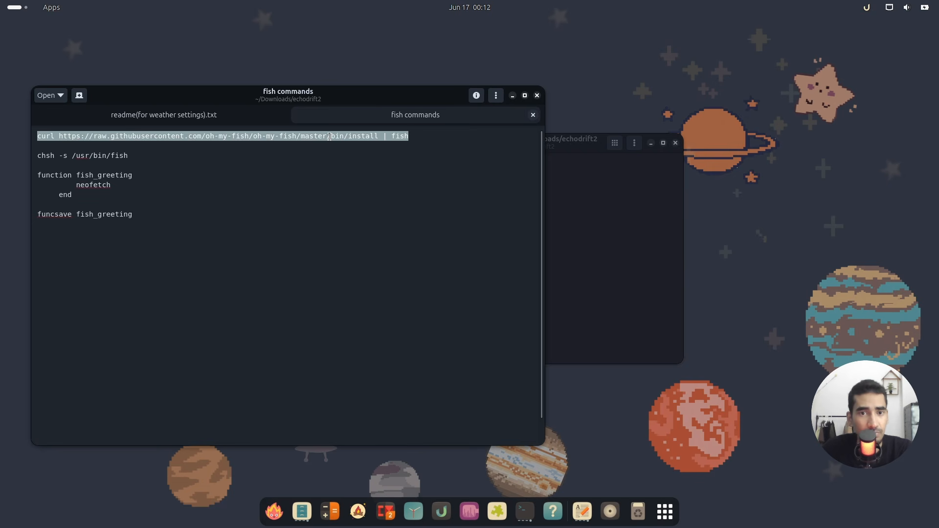
# Step: Switch the terminal to the home directory and run the copied curl command to install Oh My Fish
pyautogui.click(611, 224)
pyautogui.moveTo(567, 147); pyautogui.dragTo(763, 173)
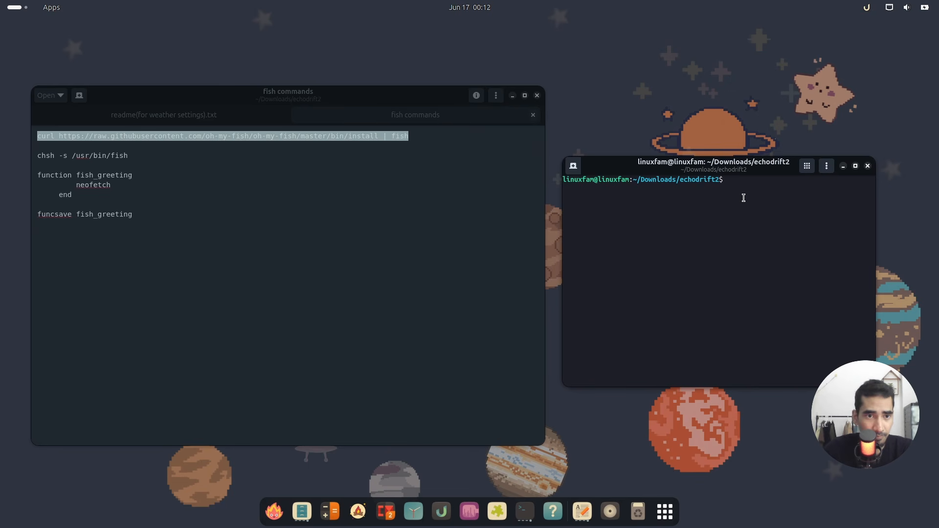
pyautogui.write('cd')
pyautogui.press('Return')
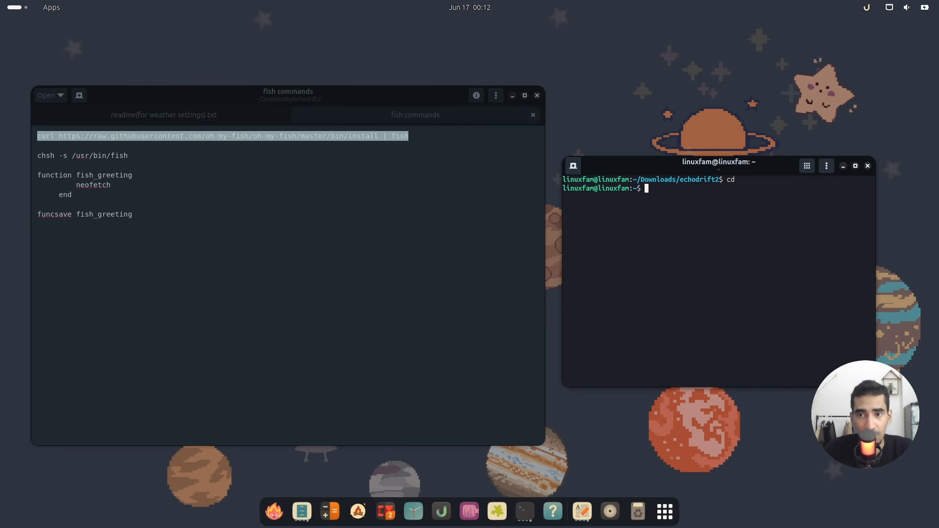
pyautogui.hotkey('ctrl', 'shift', 'v')
pyautogui.press('Return')
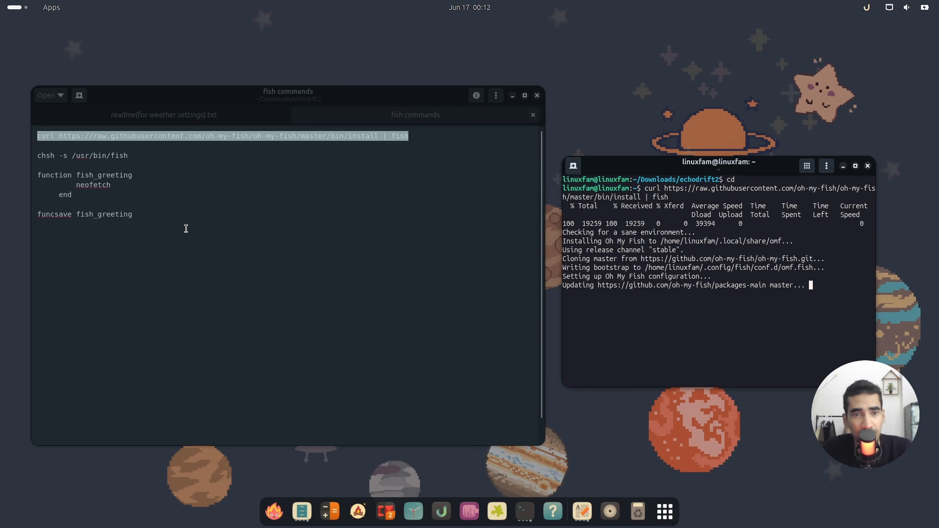
# Step: Copy "chsh -s /usr/bin/fish" from the notes, run it in the terminal and enter the account password
pyautogui.click(171, 190)
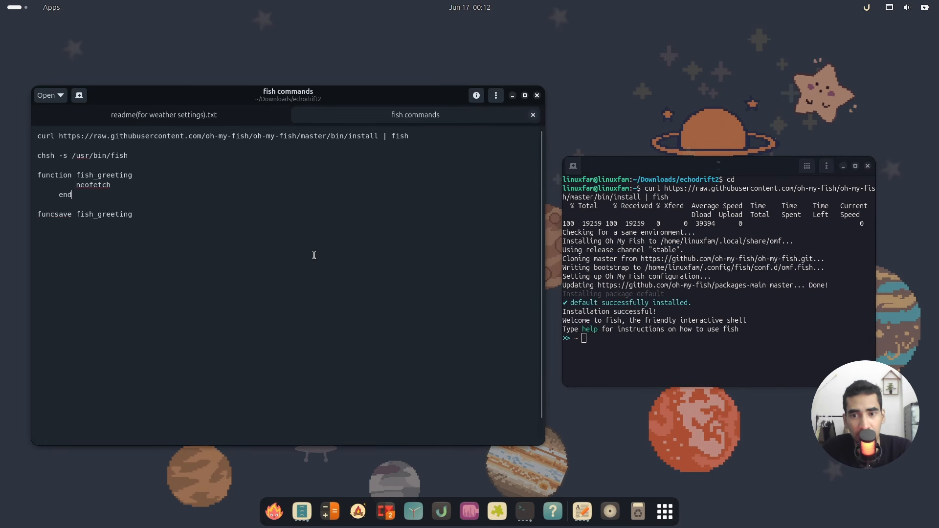
pyautogui.tripleClick(105, 154)
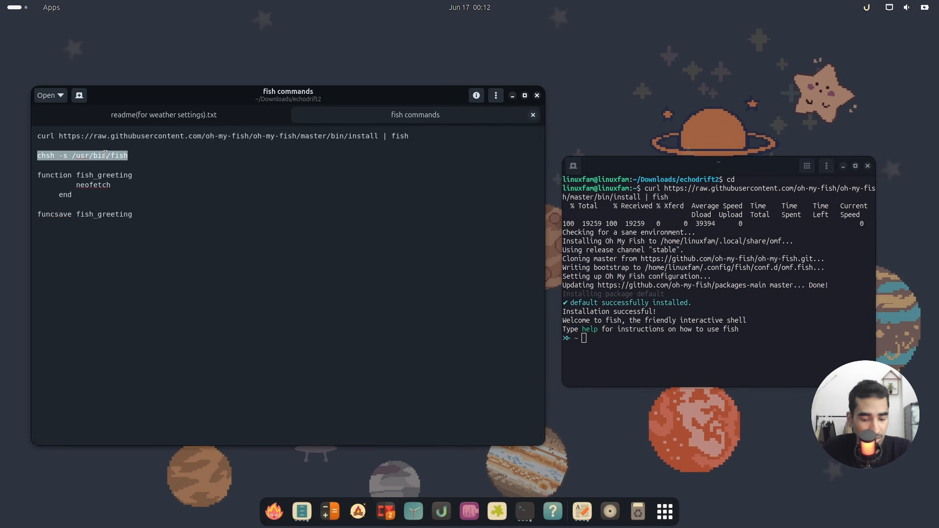
pyautogui.hotkey('ctrl', 'c')
pyautogui.click(619, 345)
pyautogui.hotkey('ctrl', 'shift', 'v')
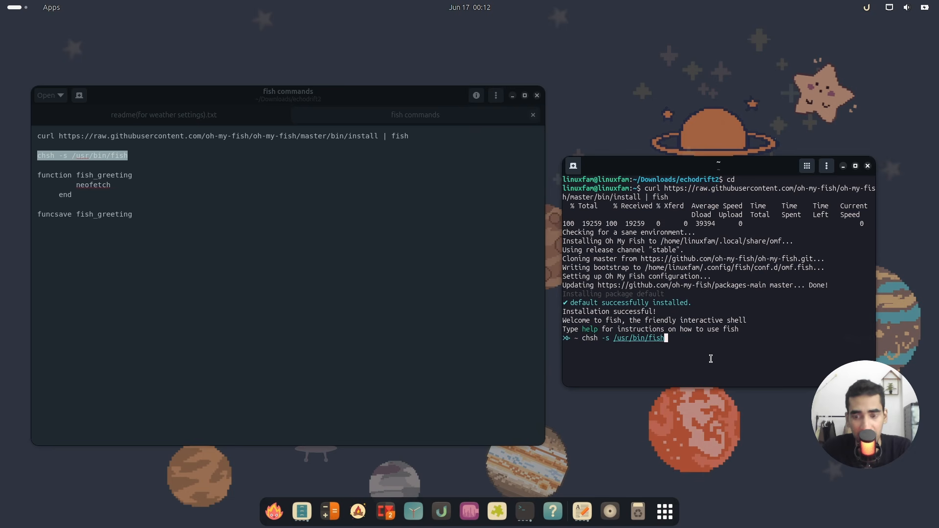
pyautogui.press('Return')
pyautogui.press('Return')
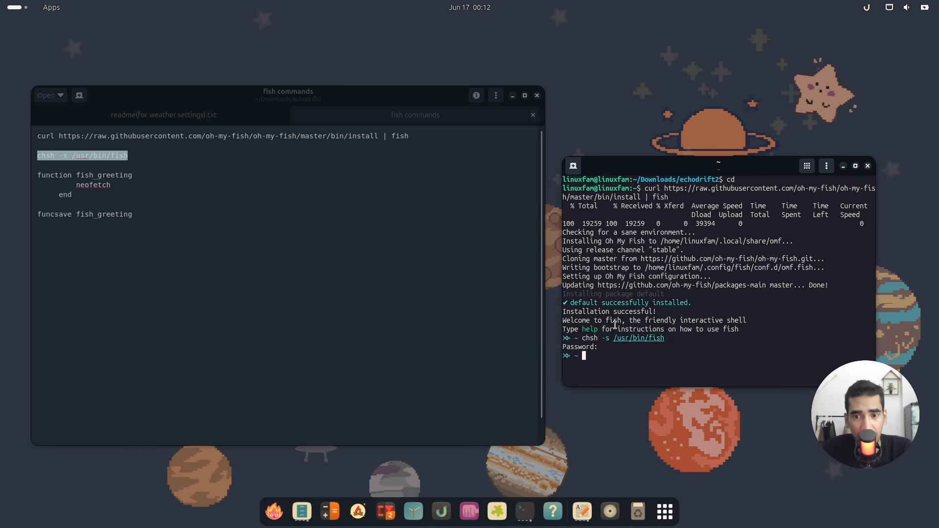
# Step: Copy the three-line fish_greeting function from the notes into the terminal prompt
pyautogui.click(143, 161)
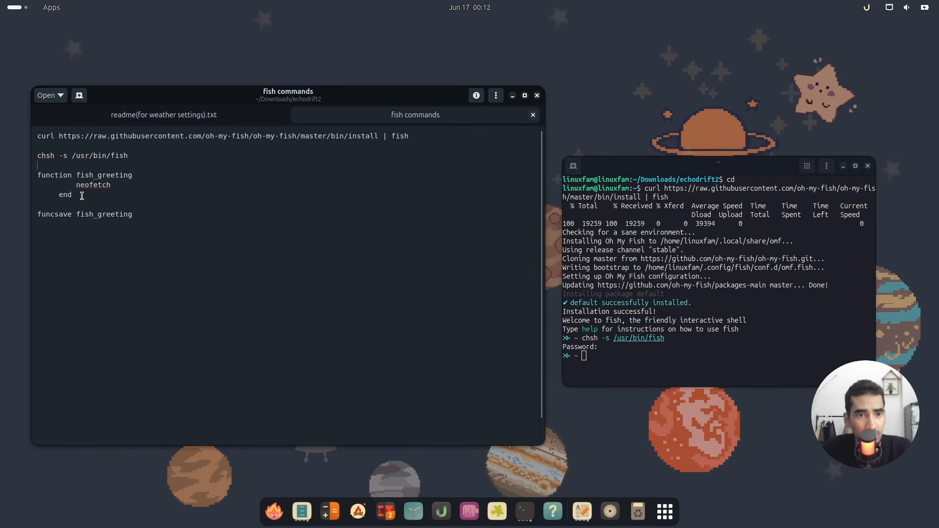
pyautogui.moveTo(81, 196); pyautogui.dragTo(39, 175)
pyautogui.click(683, 373)
pyautogui.hotkey('ctrl', 'shift', 'v')
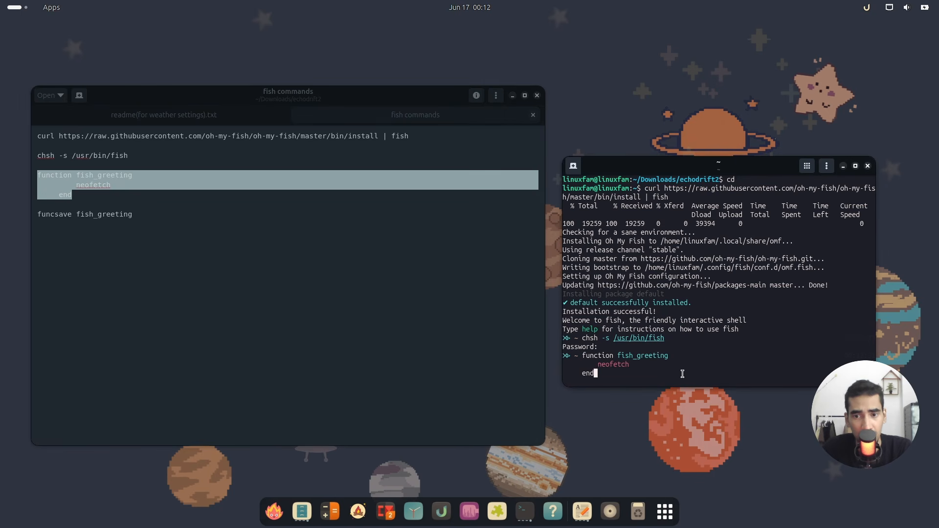
# Step: Remove neofetch from the pasted fish_greeting function and run the empty definition
pyautogui.press('Up')
pyautogui.press('BackSpace')
pyautogui.press('BackSpace')
pyautogui.press('BackSpace')
pyautogui.press('BackSpace')
pyautogui.press('BackSpace')
pyautogui.press('BackSpace')
pyautogui.press('BackSpace')
pyautogui.press('BackSpace')
pyautogui.press('BackSpace')
pyautogui.press('BackSpace')
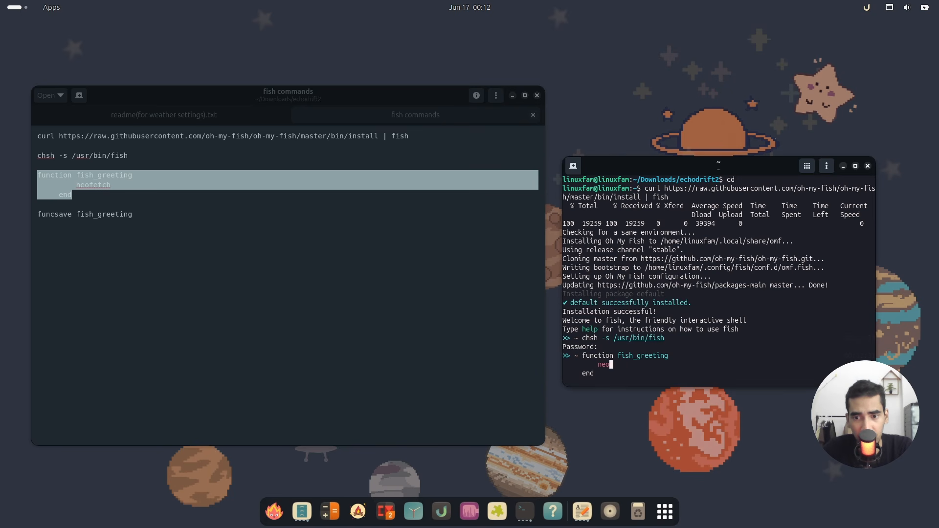
pyautogui.press('Return')
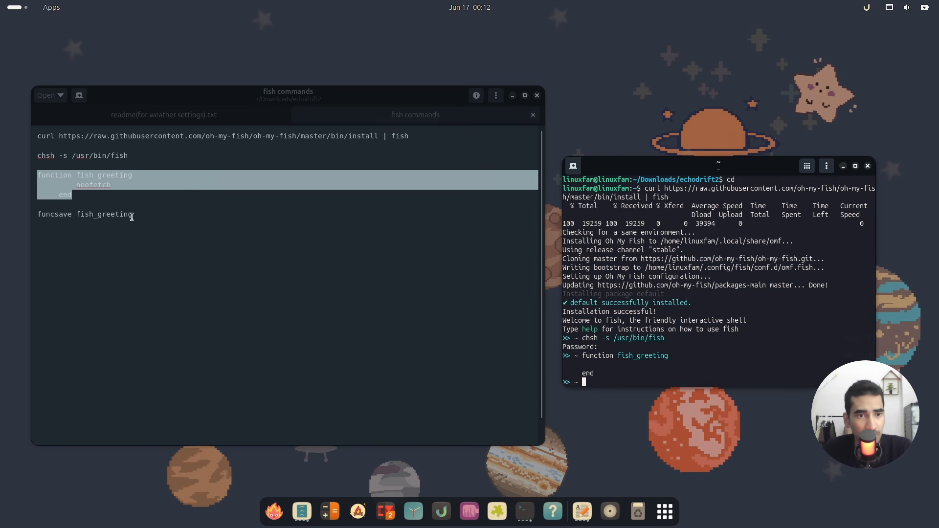
# Step: Save the greeting function by running "funcsave fish_greeting" from the notes in the terminal
pyautogui.moveTo(38, 214); pyautogui.dragTo(128, 214)
pyautogui.click(608, 379)
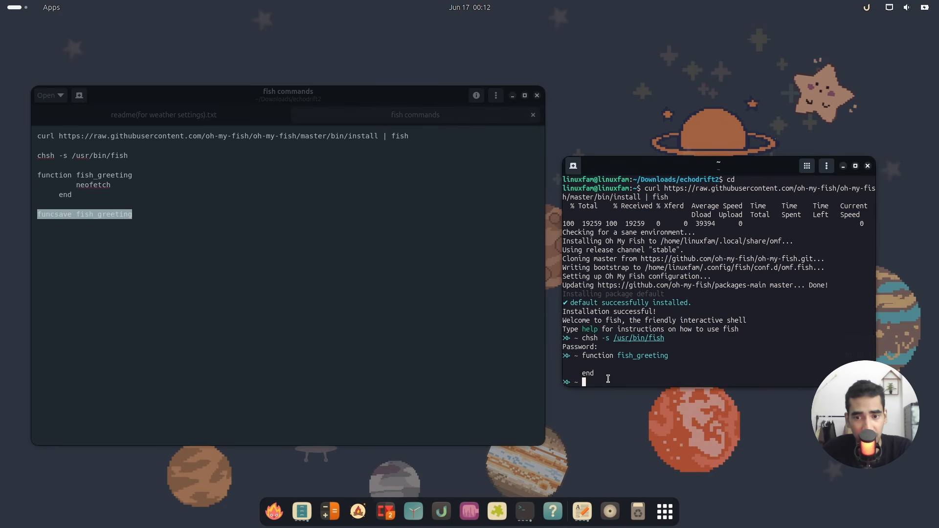
pyautogui.middleClick(608, 380)
pyautogui.press('Return')
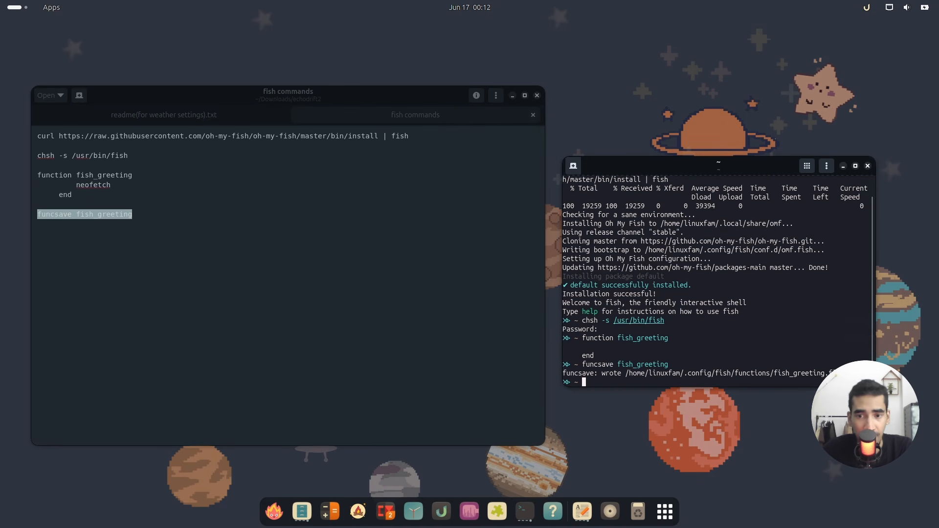
# Step: Restart the terminal, close the text editor and Files windows, and move the terminal to the middle of the desktop
pyautogui.click(869, 167)
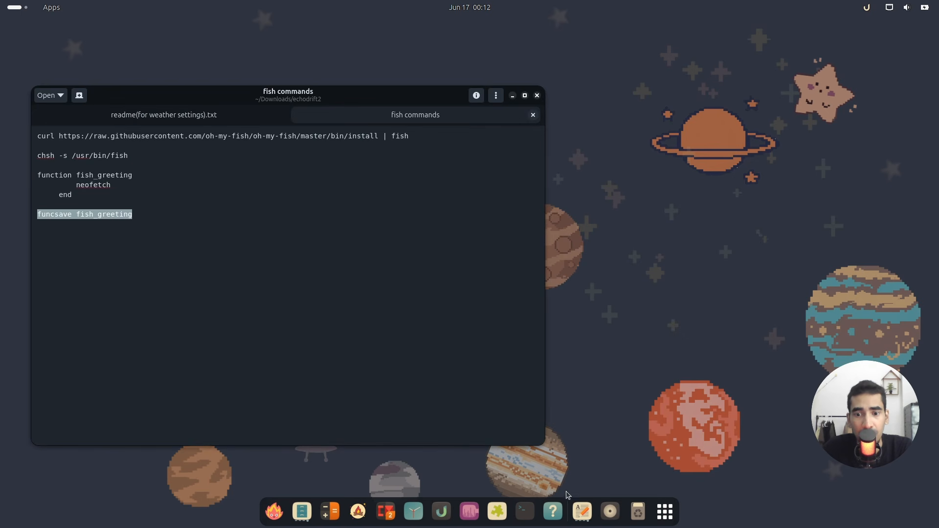
pyautogui.click(524, 511)
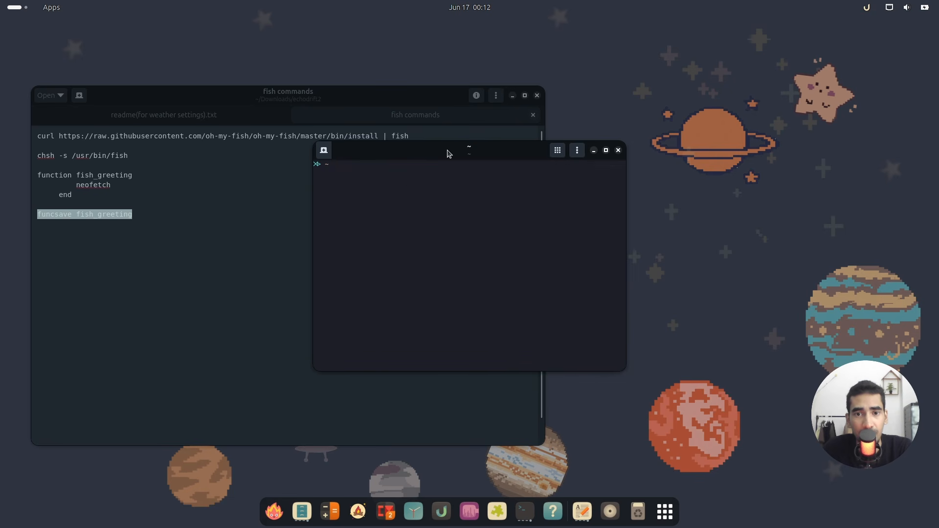
pyautogui.moveTo(447, 150); pyautogui.dragTo(642, 184)
pyautogui.click(537, 96)
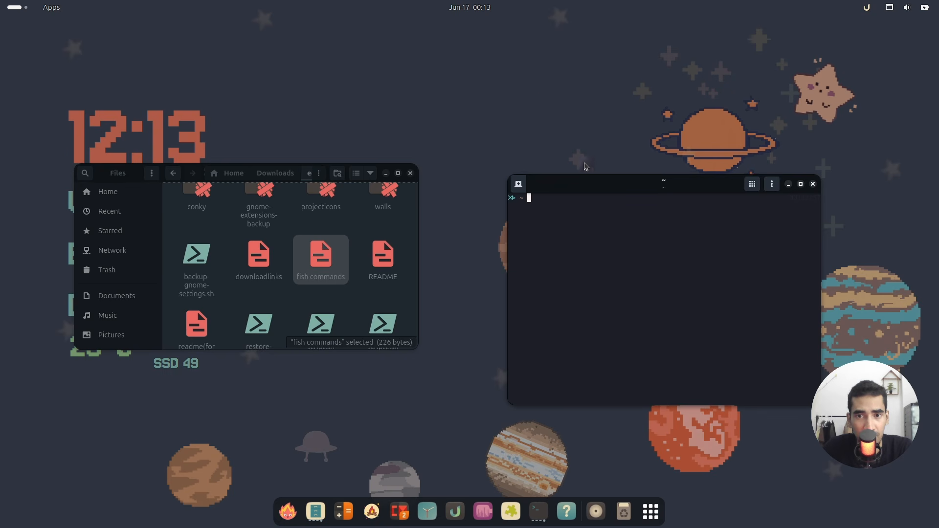
pyautogui.click(411, 173)
pyautogui.moveTo(600, 185); pyautogui.dragTo(380, 181)
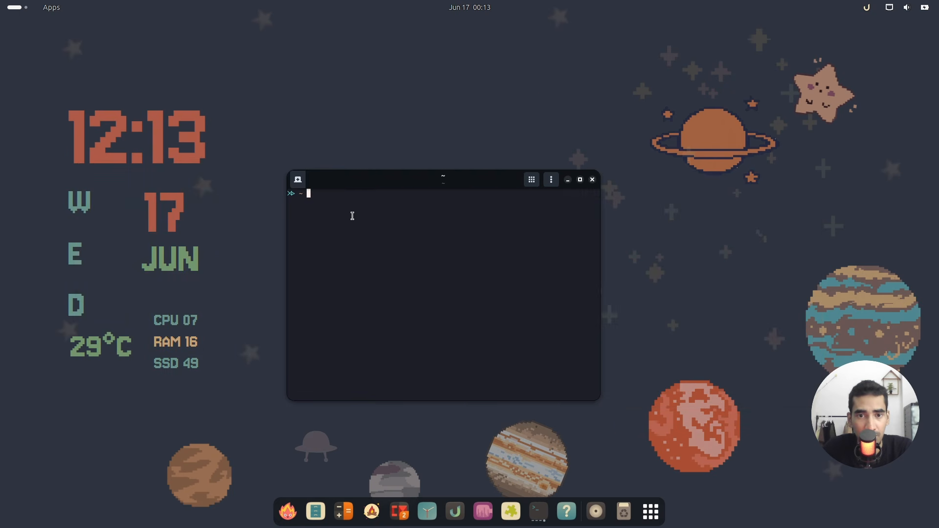
# Step: Bring up fish's completion list for sudo and remove the completion it inserts on the command line
pyautogui.write('sdu')
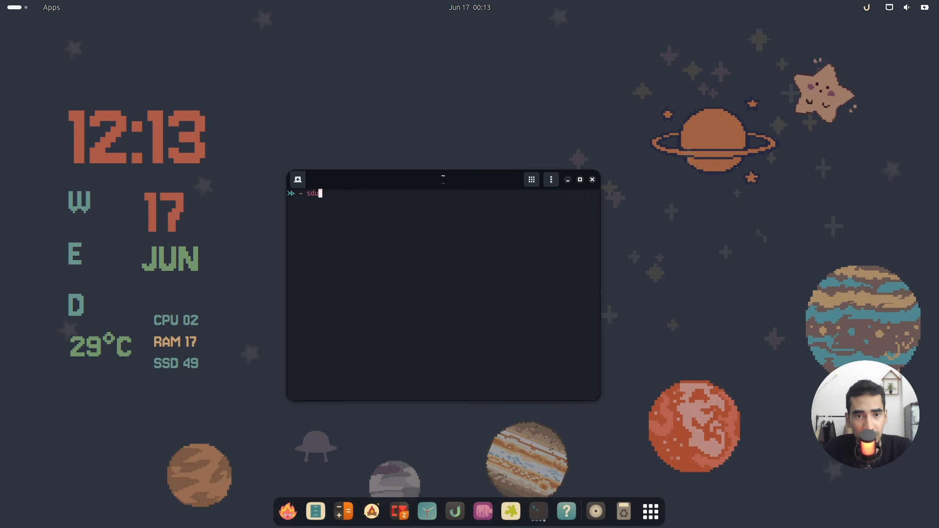
pyautogui.press('BackSpace')
pyautogui.write('udo')
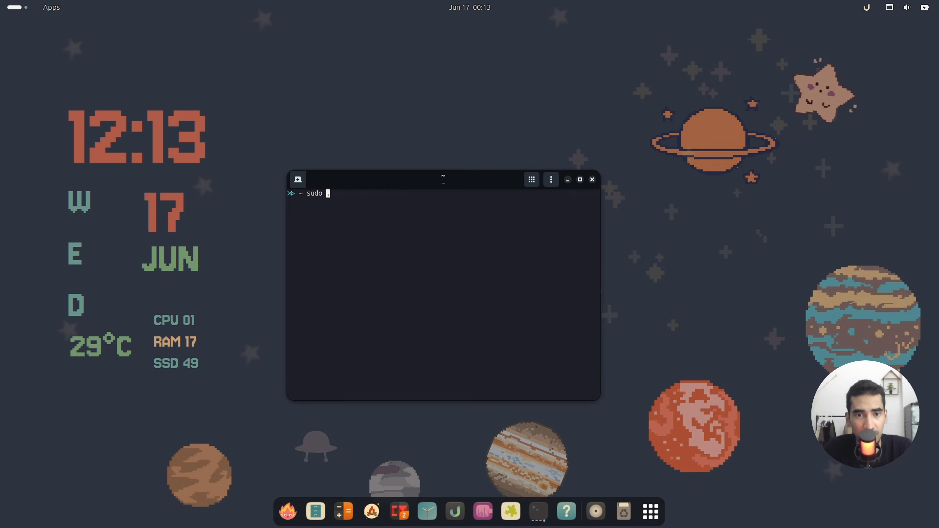
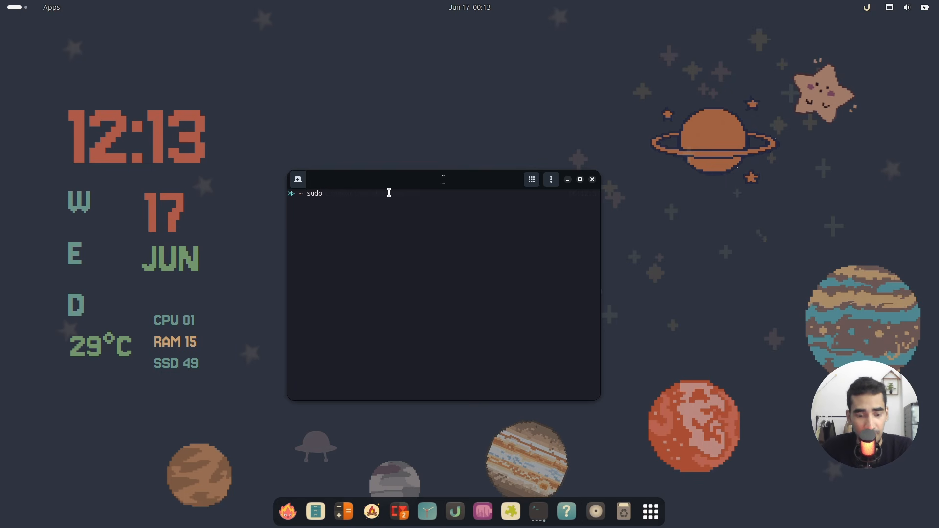
pyautogui.press('Tab')
pyautogui.press('Tab')
pyautogui.press('Tab')
pyautogui.press('Tab')
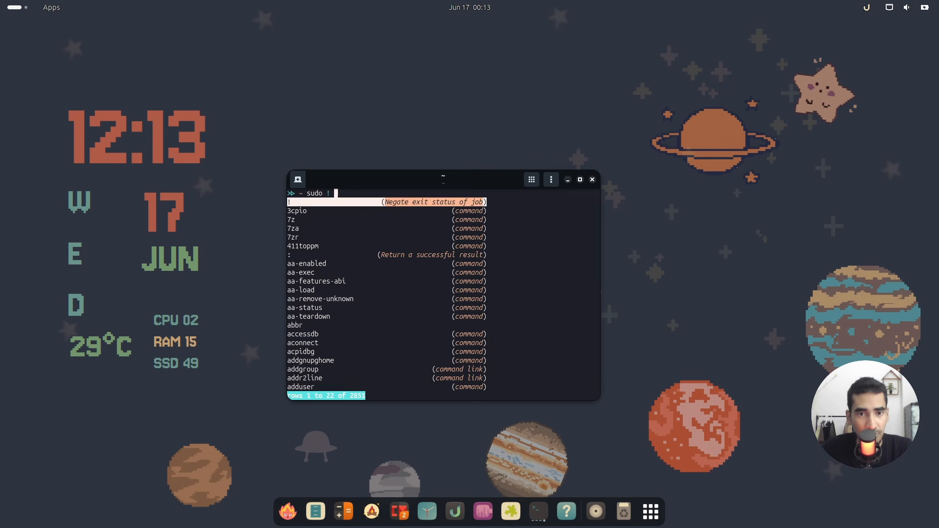
pyautogui.press('BackSpace')
pyautogui.press('BackSpace')
pyautogui.press('BackSpace')
pyautogui.press('BackSpace')
pyautogui.press('BackSpace')
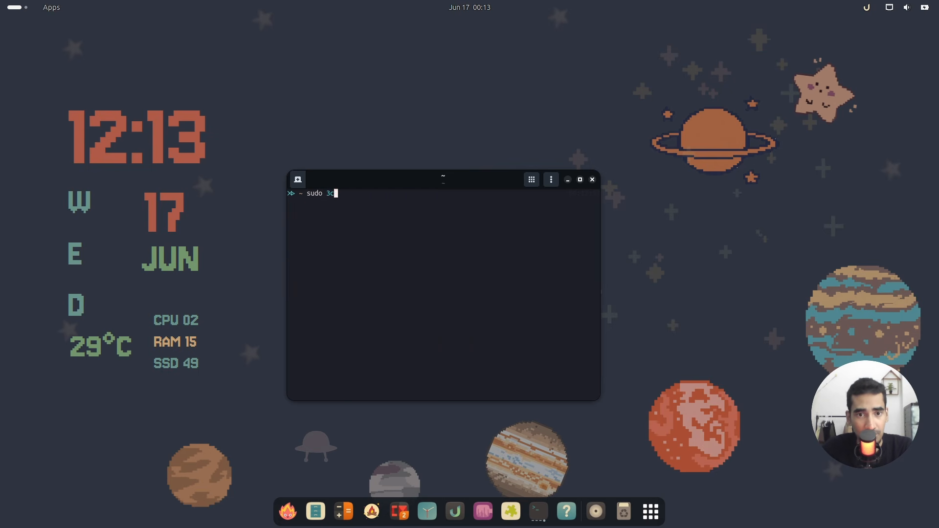
# Step: Open the terminal's preferences, place them beside the terminal and apply the GNOME palette
pyautogui.click(551, 180)
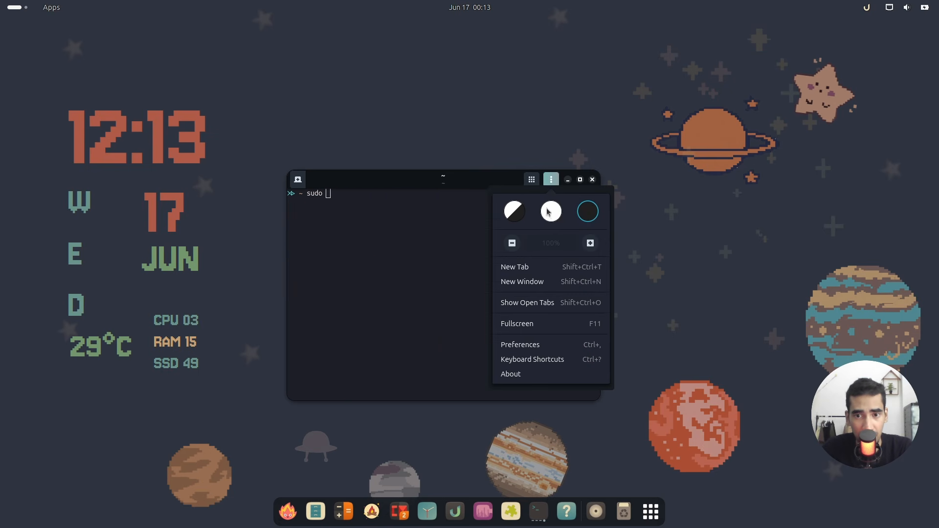
pyautogui.click(533, 348)
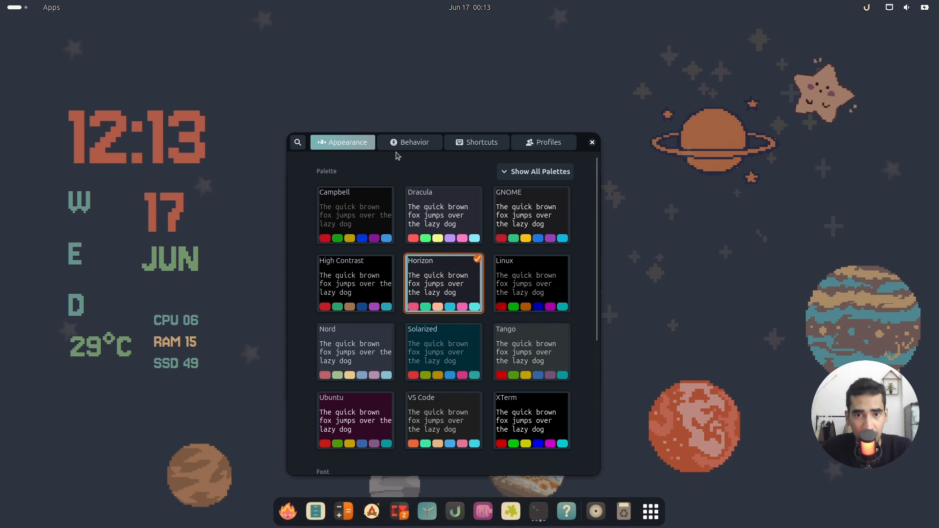
pyautogui.moveTo(310, 145); pyautogui.dragTo(584, 115)
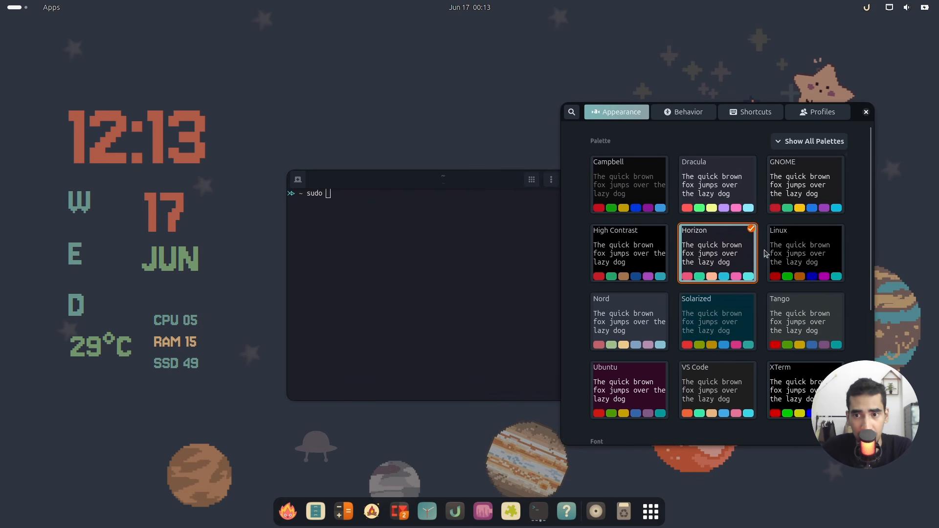
pyautogui.click(828, 201)
# Step: Test fish's autosuggestion for sudo by accepting ./VBoxLinuxAdditions.run, and erase the whole command line
pyautogui.click(454, 206)
pyautogui.write('s')
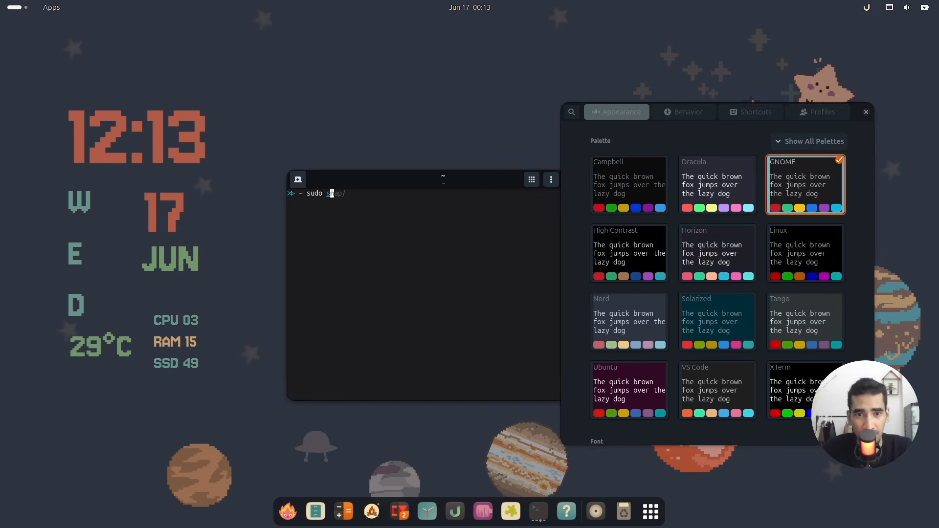
pyautogui.press('BackSpace')
pyautogui.press('BackSpace')
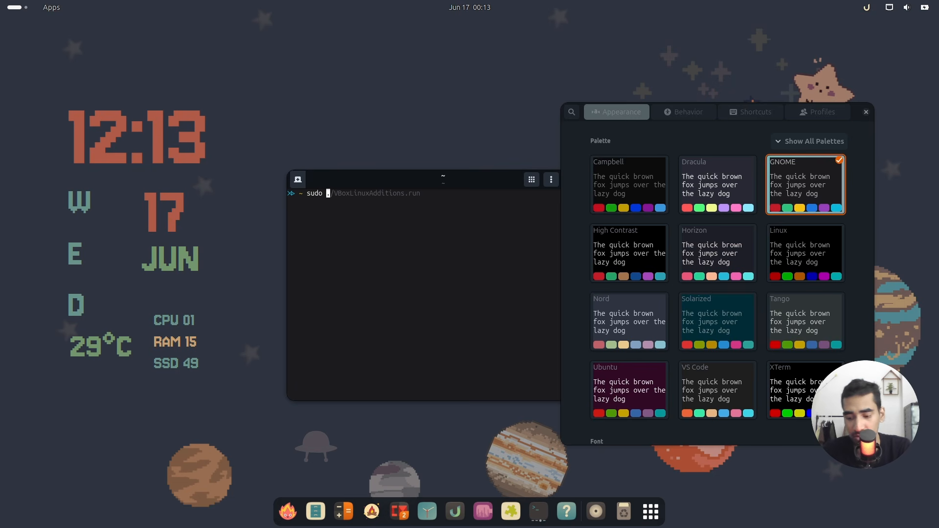
pyautogui.press('Right')
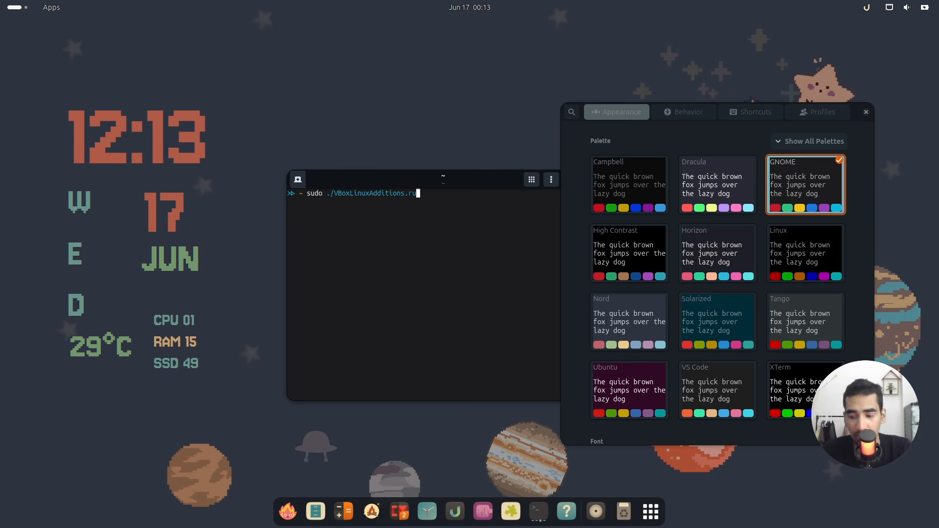
pyautogui.press('BackSpace')
pyautogui.press('BackSpace')
pyautogui.press('BackSpace')
pyautogui.press('BackSpace')
pyautogui.press('BackSpace')
pyautogui.press('BackSpace')
pyautogui.press('BackSpace')
pyautogui.press('BackSpace')
pyautogui.press('BackSpace')
pyautogui.press('BackSpace')
pyautogui.press('BackSpace')
pyautogui.press('BackSpace')
pyautogui.press('BackSpace')
pyautogui.press('BackSpace')
pyautogui.press('BackSpace')
pyautogui.press('BackSpace')
pyautogui.press('BackSpace')
pyautogui.press('BackSpace')
pyautogui.press('BackSpace')
pyautogui.press('BackSpace')
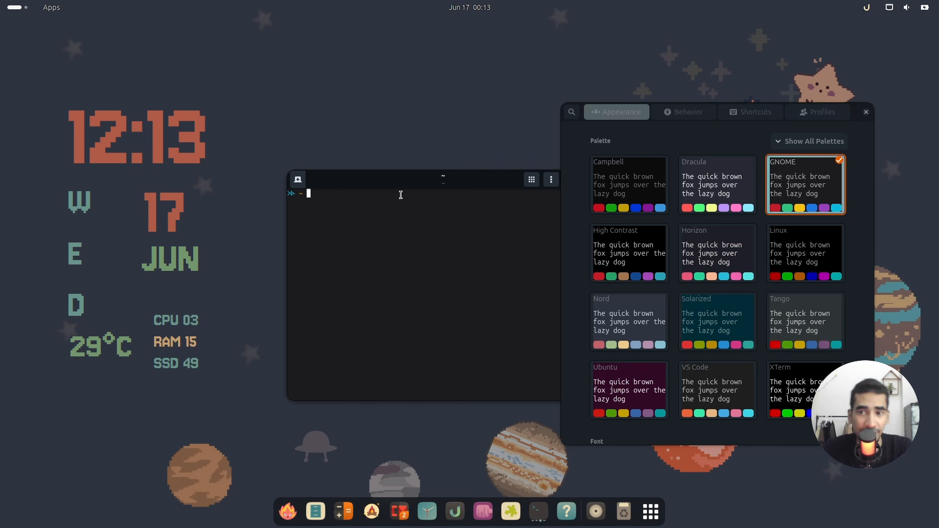
# Step: Shorten the terminal to 80 × 20 clear of the preferences and set its palette to Horizon
pyautogui.moveTo(433, 180); pyautogui.dragTo(372, 176)
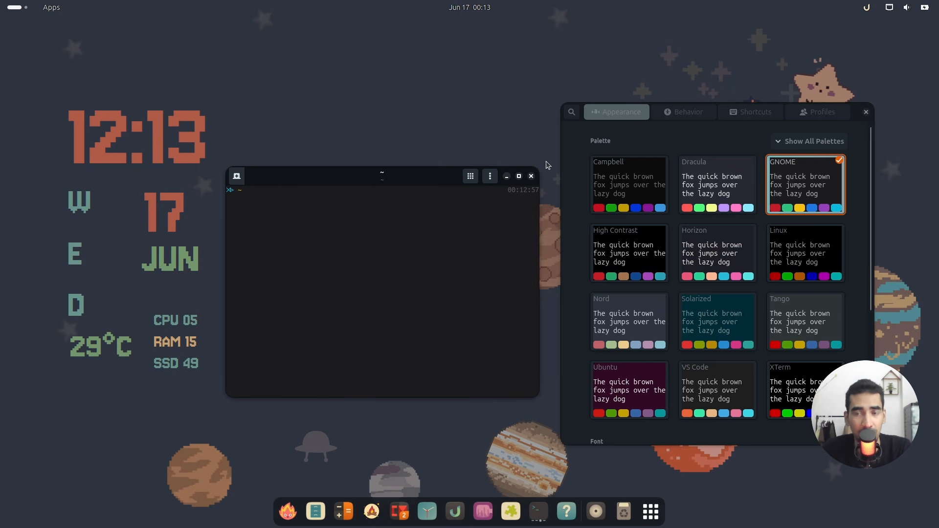
pyautogui.moveTo(415, 398); pyautogui.dragTo(411, 370)
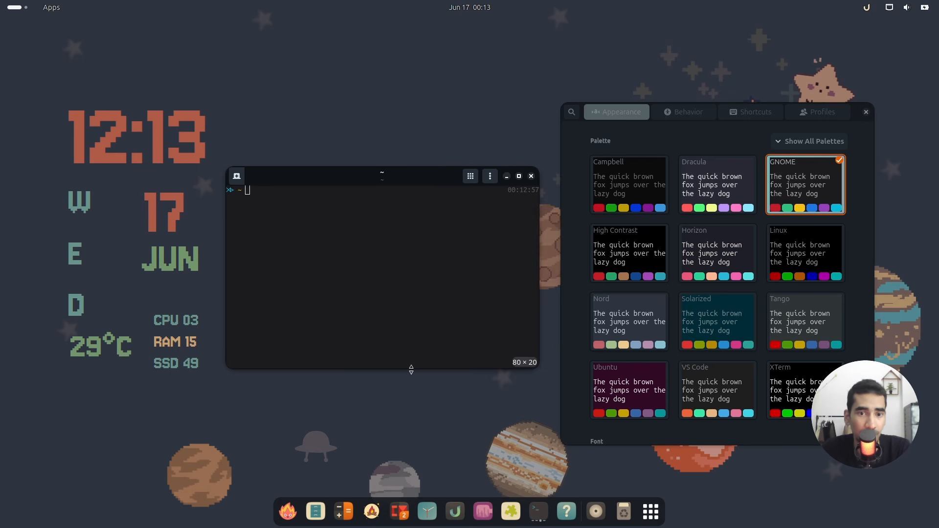
pyautogui.click(730, 252)
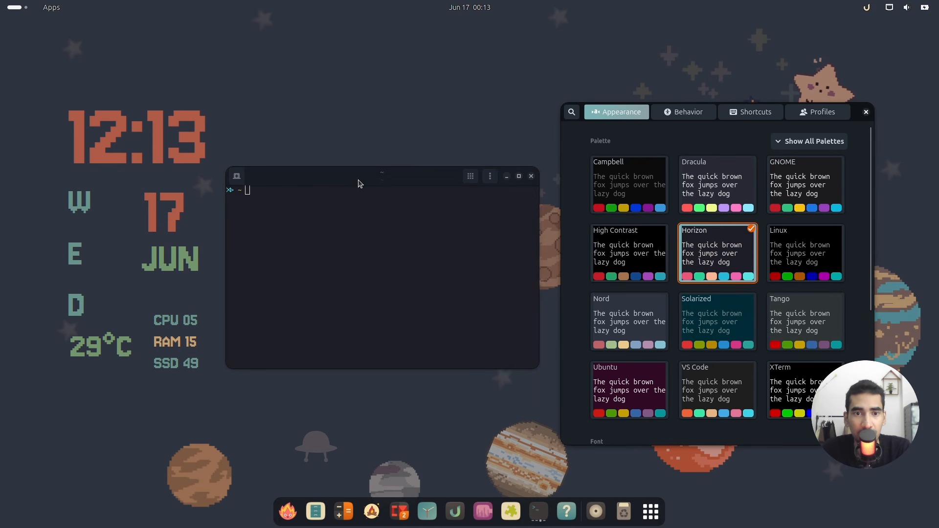
pyautogui.moveTo(360, 183); pyautogui.dragTo(358, 190)
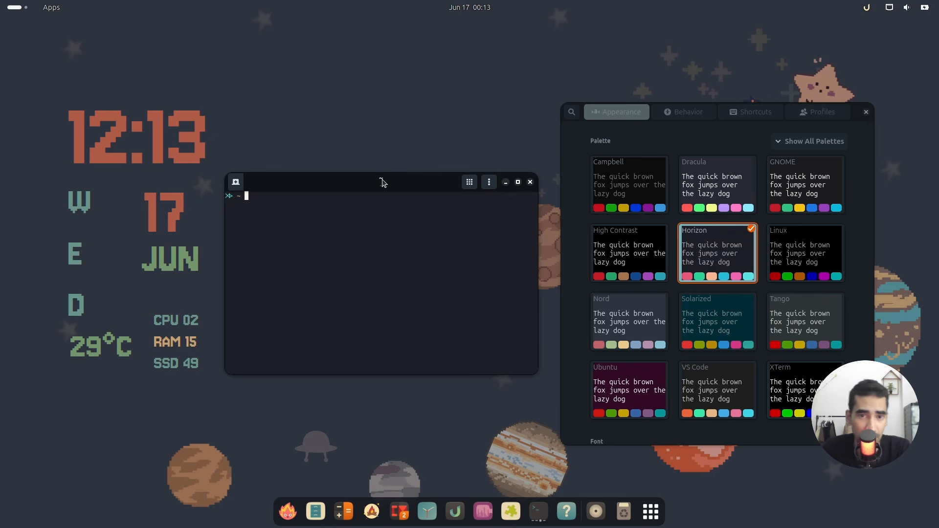
pyautogui.moveTo(380, 180); pyautogui.dragTo(392, 184)
# Step: Apply the GNOME palette to the terminal and open a Files window below it to compare the colors
pyautogui.click(788, 185)
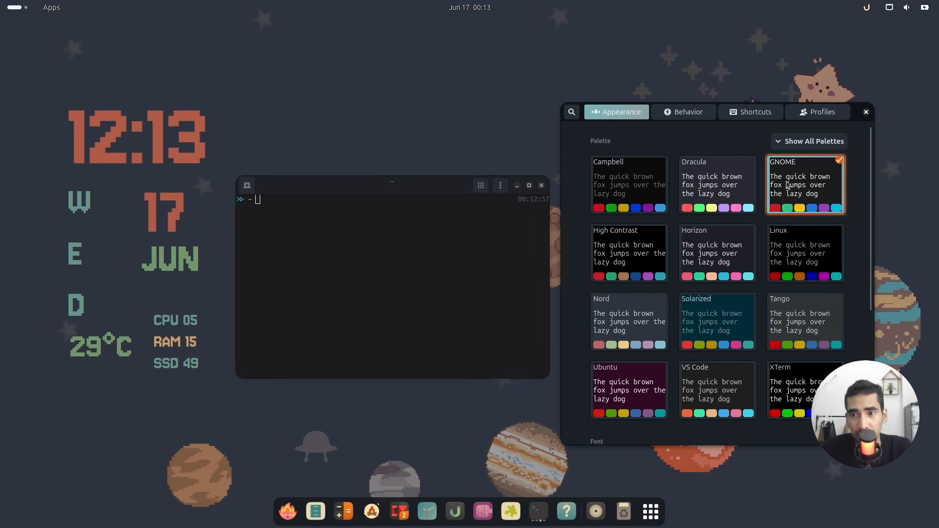
pyautogui.moveTo(396, 193); pyautogui.dragTo(399, 181)
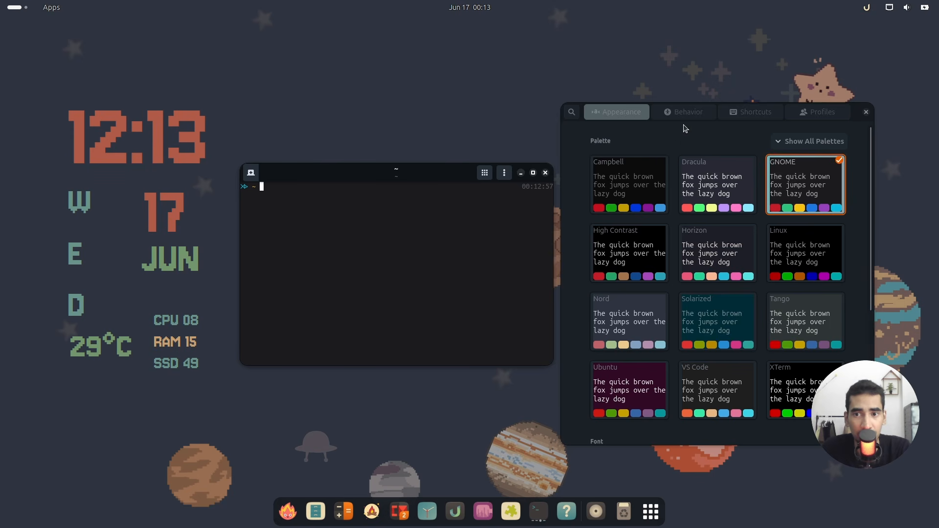
pyautogui.click(315, 511)
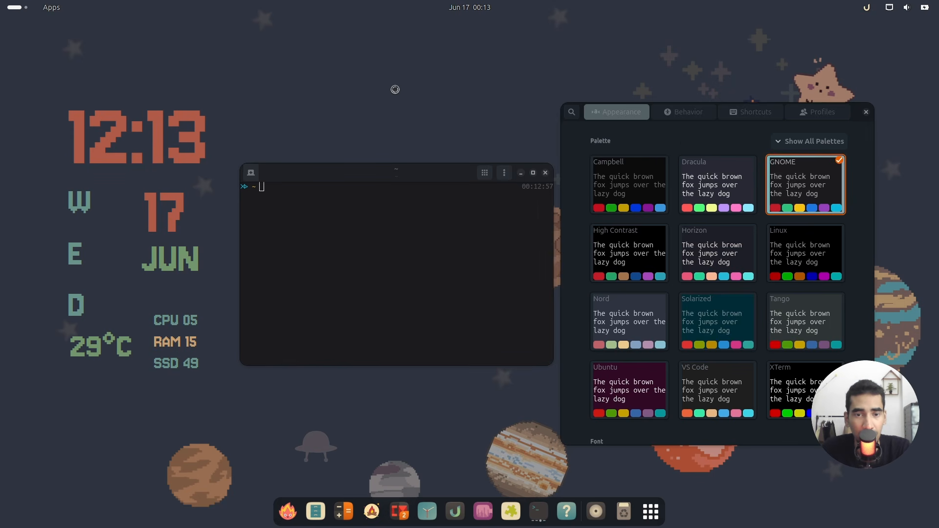
pyautogui.moveTo(506, 180); pyautogui.dragTo(213, 356)
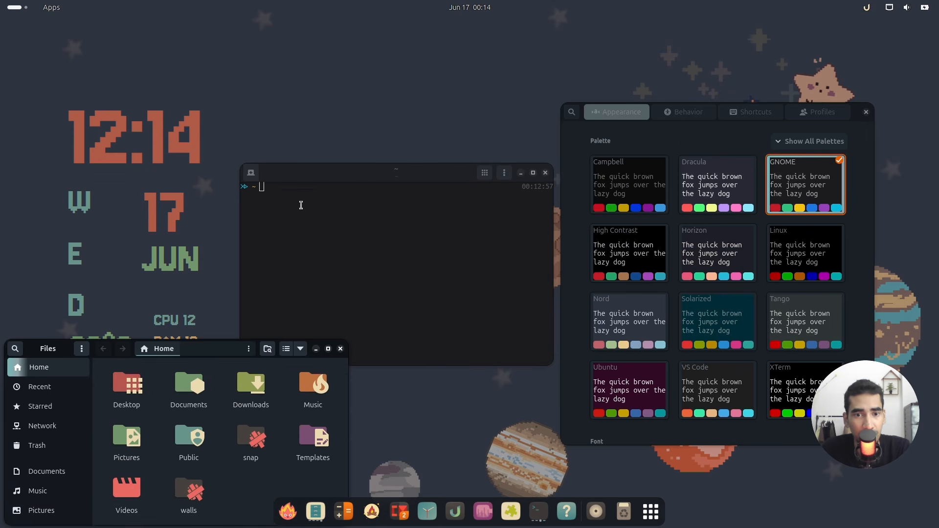
# Step: Arrange the terminal and Files windows close together and set the terminal palette back to Horizon
pyautogui.moveTo(393, 174); pyautogui.dragTo(399, 105)
pyautogui.click(723, 259)
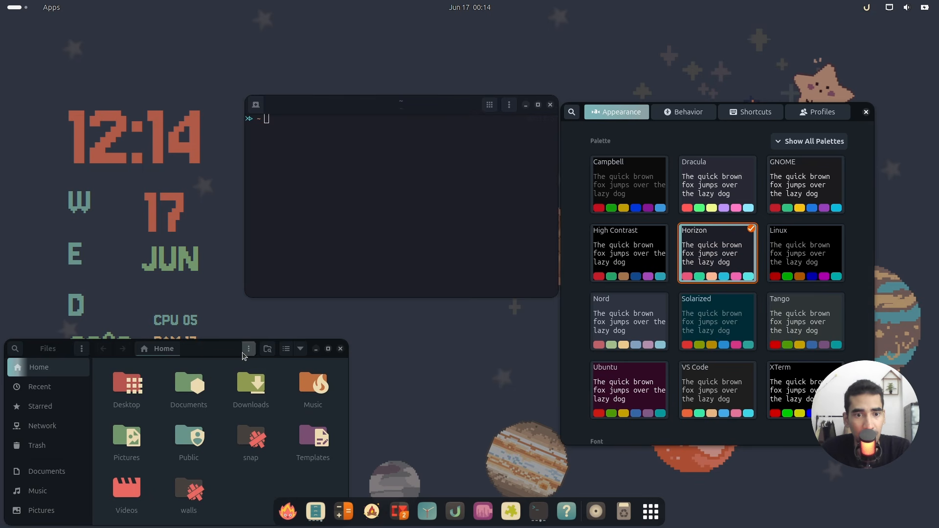
pyautogui.moveTo(251, 350); pyautogui.dragTo(246, 313)
pyautogui.click(802, 174)
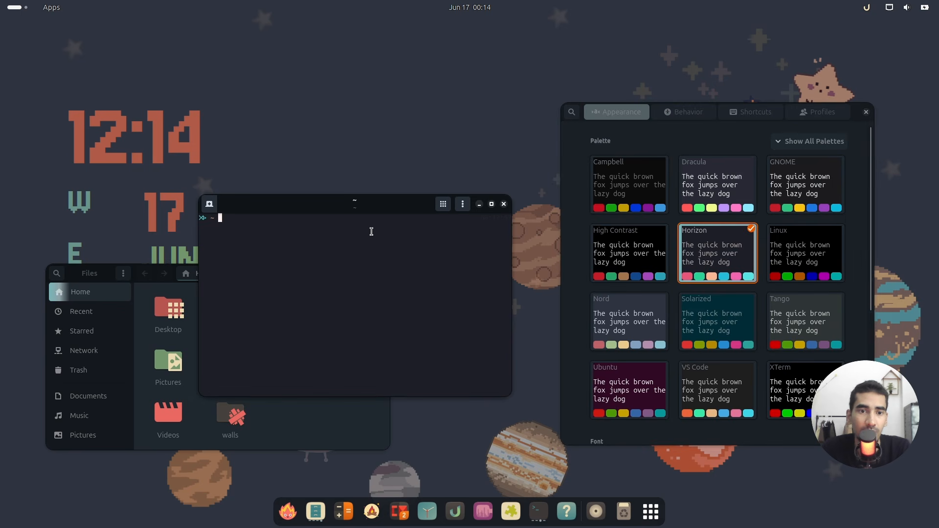
# Step: Install fastfetch by running "sudo apt install fastfetch", entering the account password and answering y to continue
pyautogui.write('fast')
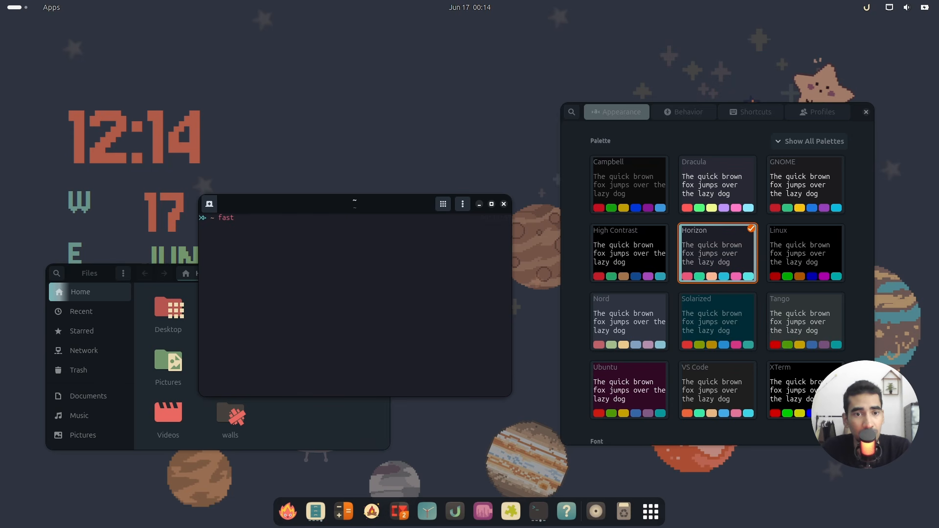
pyautogui.press('BackSpace')
pyautogui.press('BackSpace')
pyautogui.press('BackSpace')
pyautogui.press('BackSpace')
pyautogui.write('sudo')
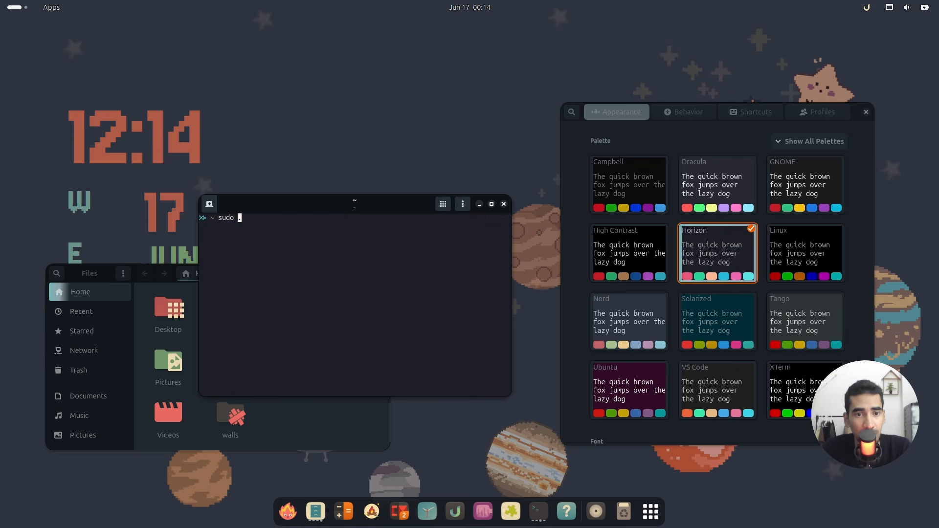
pyautogui.write(' apt install fastfetch')
pyautogui.press('Return')
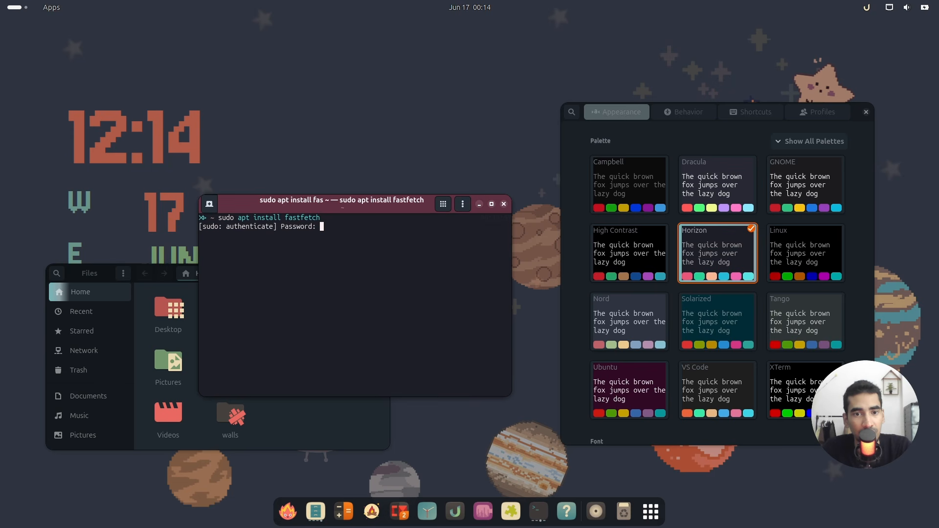
pyautogui.press('Return')
pyautogui.write('y')
pyautogui.press('Return')
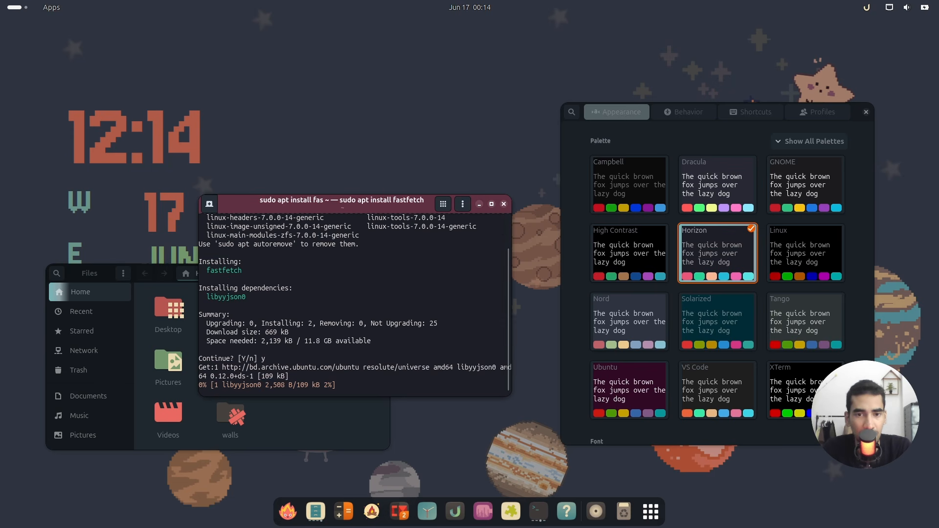
# Step: Clear the terminal and run fastfetch to display the system information
pyautogui.write('clear')
pyautogui.press('Return')
pyautogui.write('fastfetch')
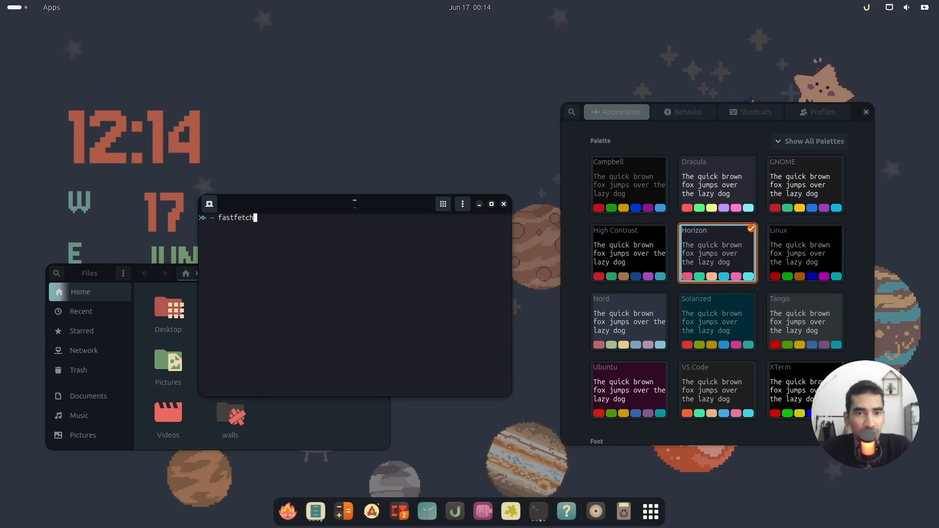
pyautogui.press('Return')
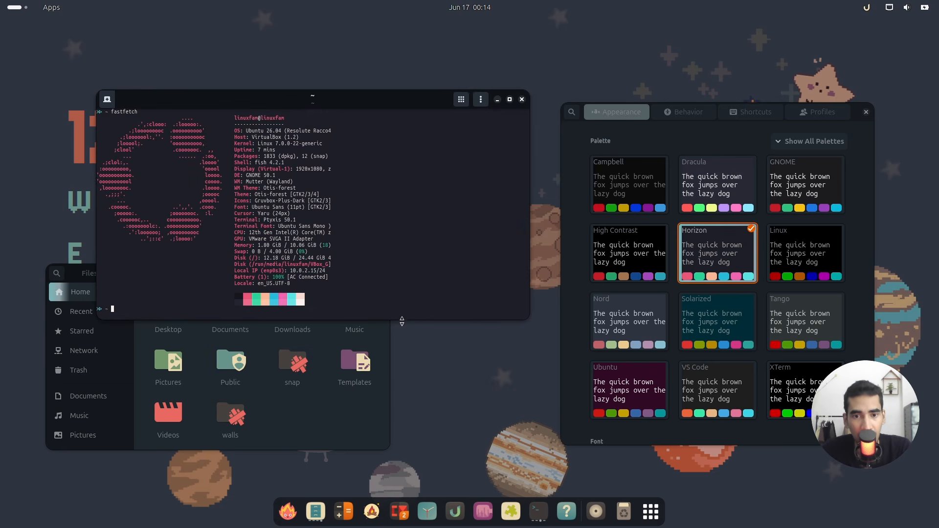
# Step: Make the terminal window taller, close the Files window and reposition the terminal beside the preferences
pyautogui.moveTo(405, 322); pyautogui.dragTo(402, 353)
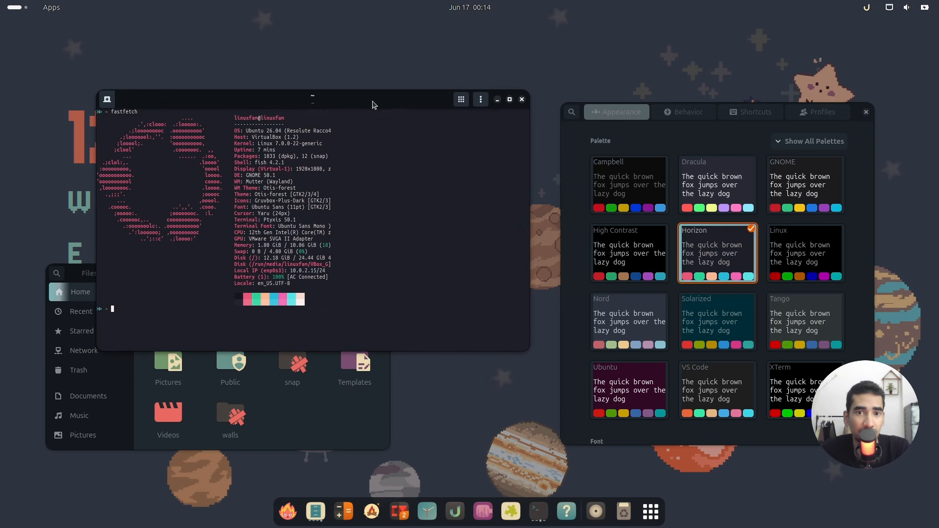
pyautogui.moveTo(373, 104); pyautogui.dragTo(390, 58)
pyautogui.click(290, 386)
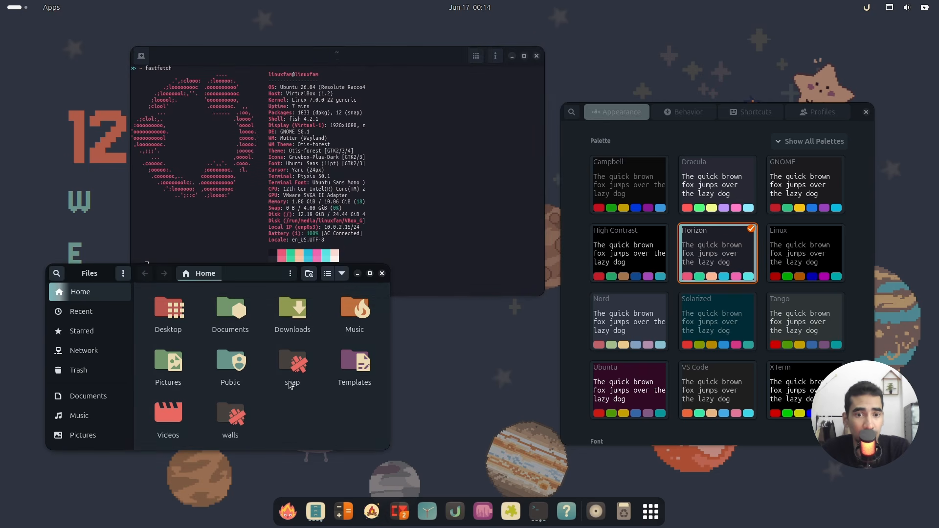
pyautogui.click(381, 274)
pyautogui.moveTo(323, 66); pyautogui.dragTo(296, 172)
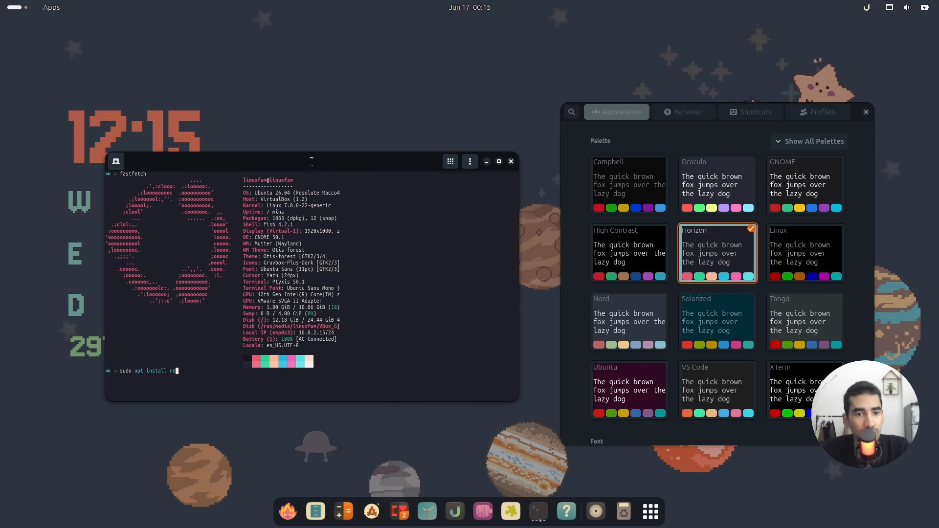
# Step: Try to install neofetch with "sudo apt install neofetch" and clear the terminal
pyautogui.write('ch')
pyautogui.press('Return')
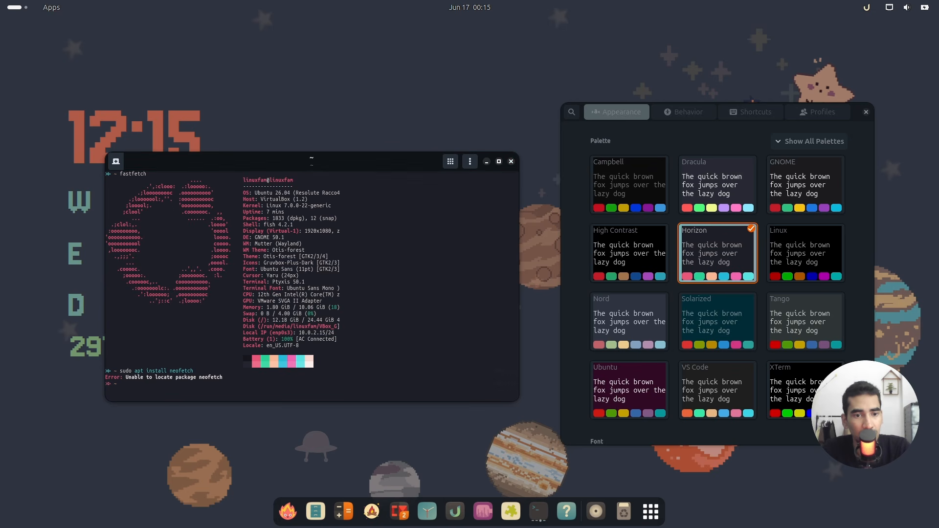
pyautogui.write('clear')
pyautogui.press('Return')
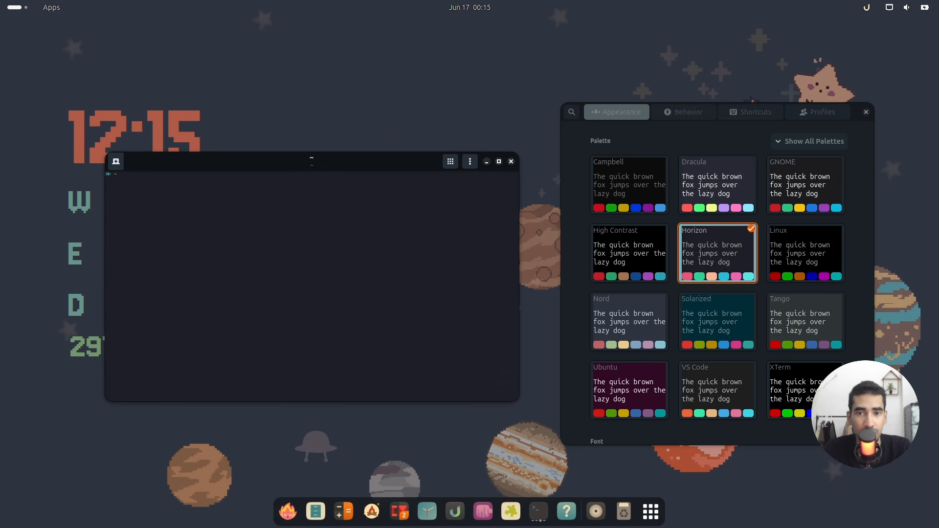
# Step: Run fastfetch again in the cleared terminal and minimize the terminal window
pyautogui.write('fastfetch')
pyautogui.press('Return')
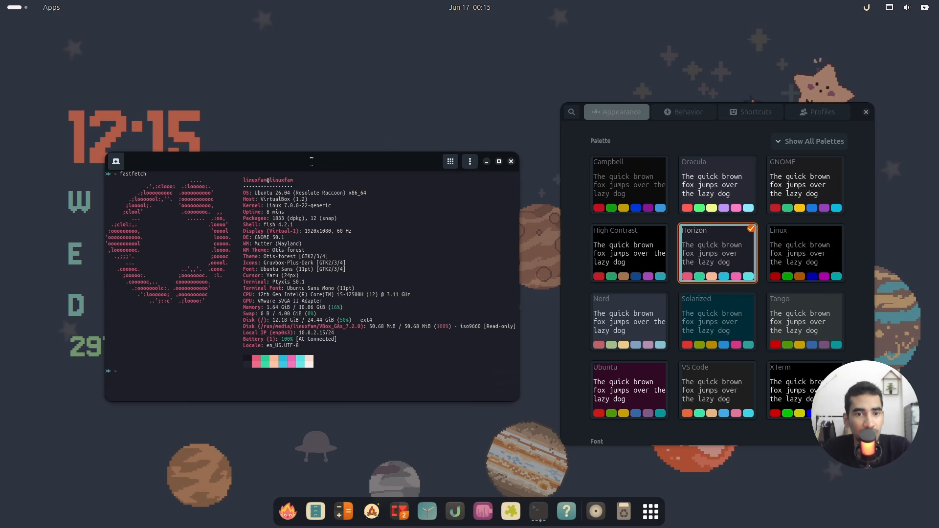
pyautogui.click(487, 161)
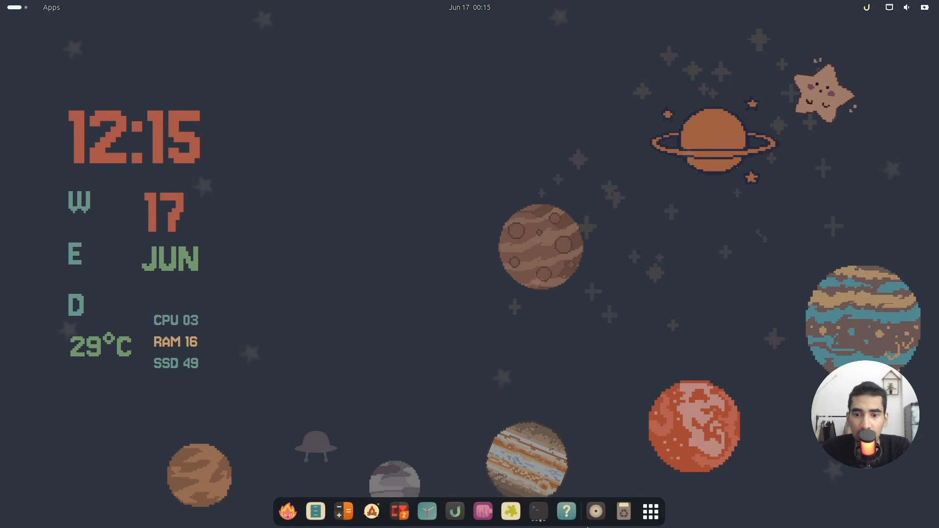
# Step: Open a new terminal window and run "cmatrix -r"
pyautogui.rightClick(538, 512)
pyautogui.click(524, 398)
pyautogui.write('cma')
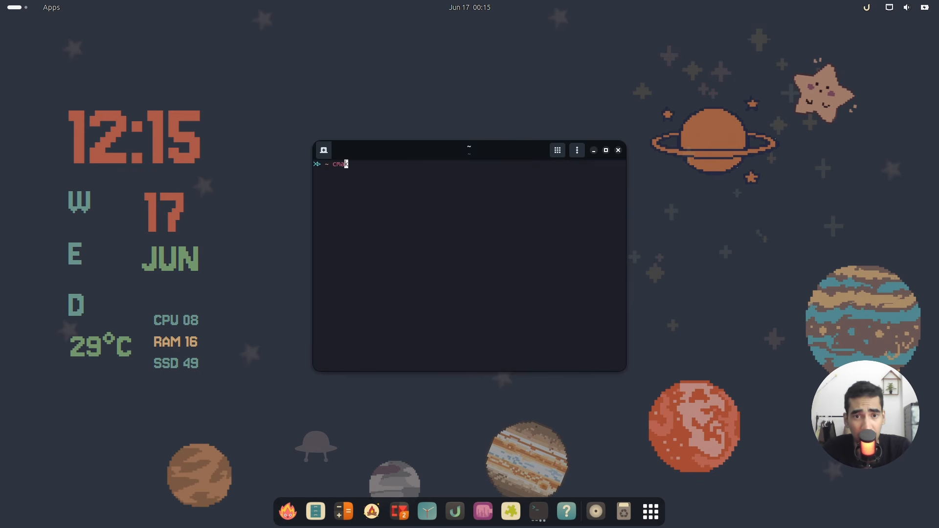
pyautogui.write('trix -r')
pyautogui.press('Return')
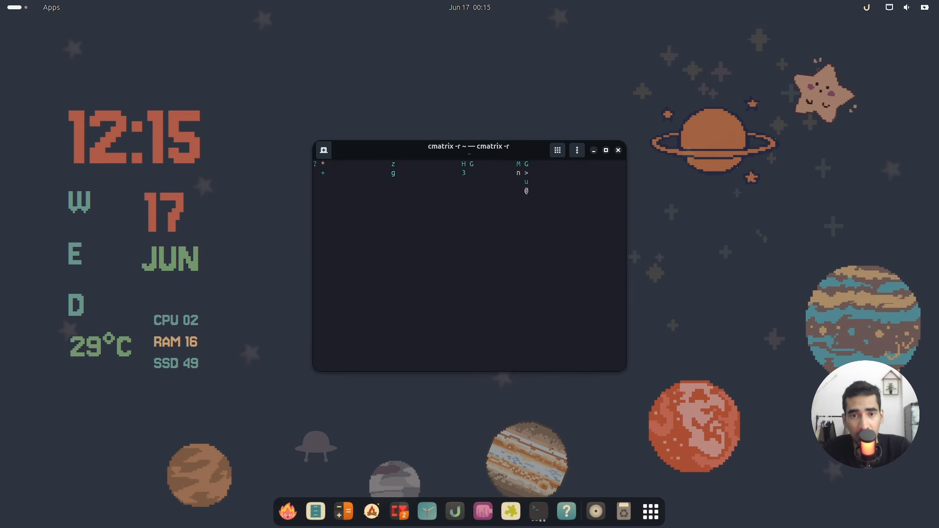
# Step: Move a second new terminal window away from the cmatrix window and run cava in it
pyautogui.moveTo(484, 176); pyautogui.dragTo(702, 204)
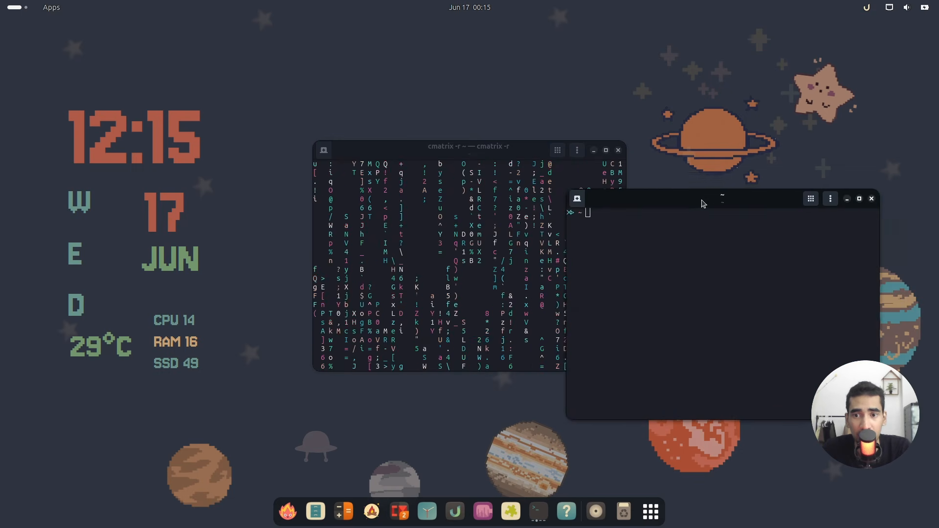
pyautogui.write('cava')
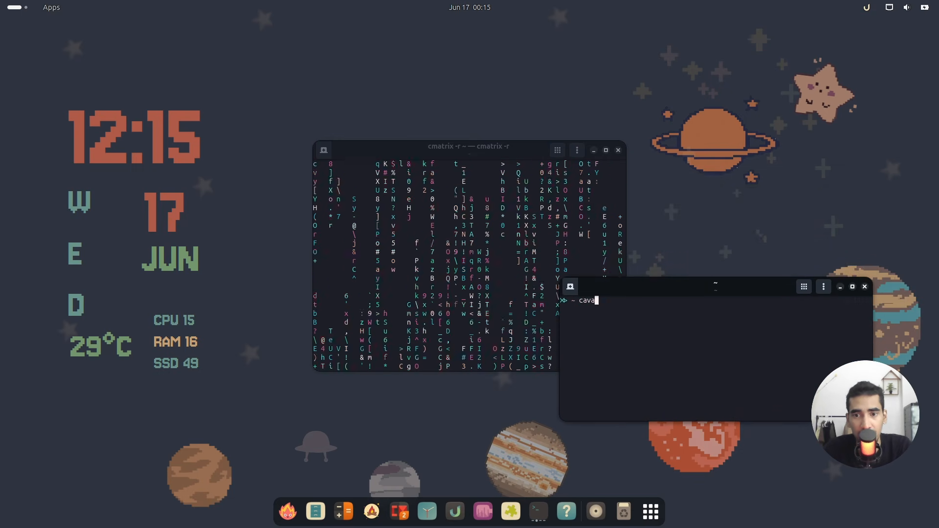
pyautogui.press('Return')
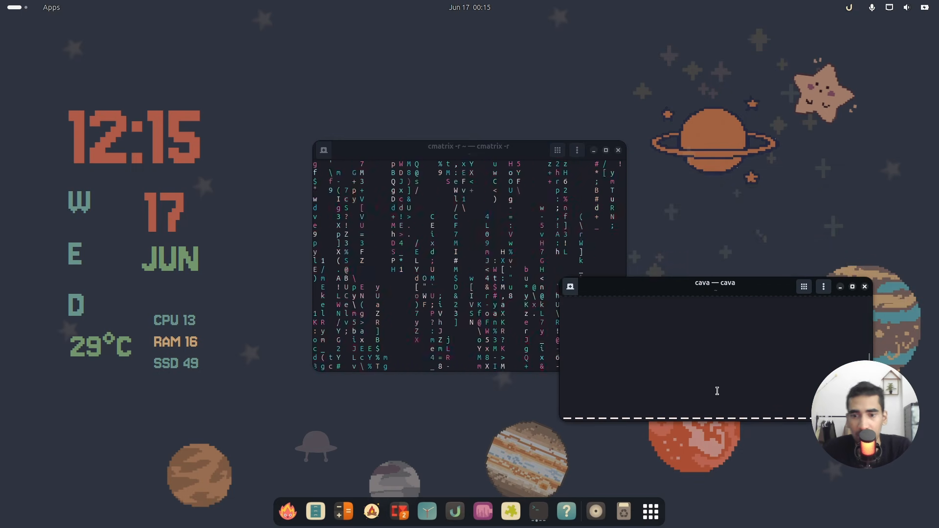
# Step: Arrange the cmatrix and cava terminal windows side by side without overlap
pyautogui.moveTo(496, 154); pyautogui.dragTo(400, 181)
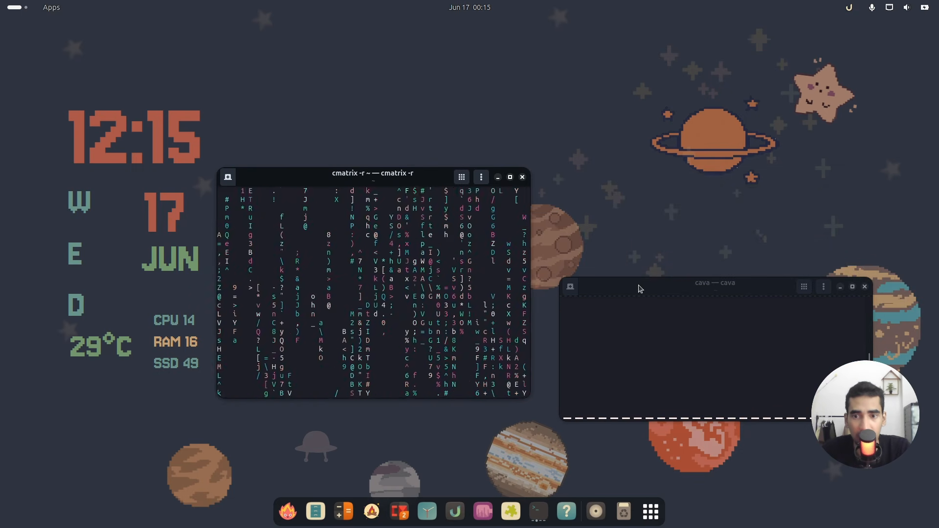
pyautogui.moveTo(640, 287); pyautogui.dragTo(678, 169)
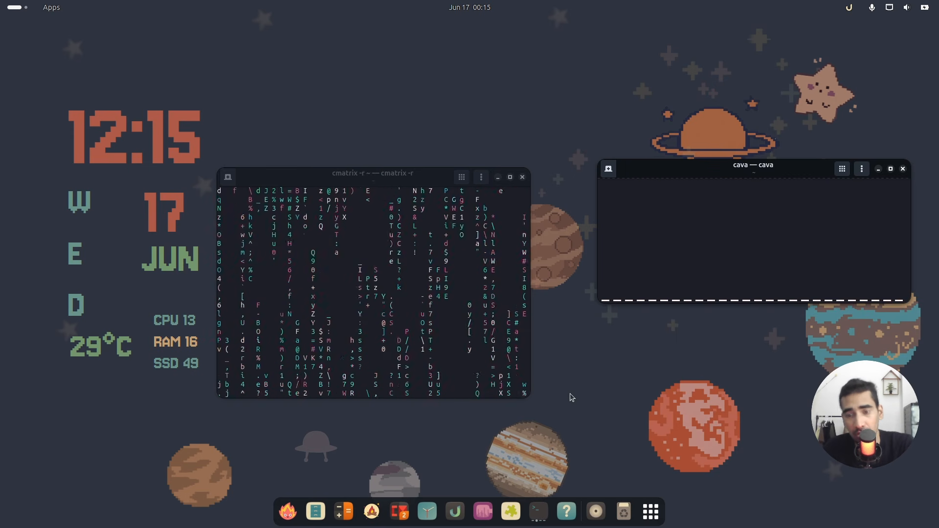
pyautogui.moveTo(669, 175); pyautogui.dragTo(658, 214)
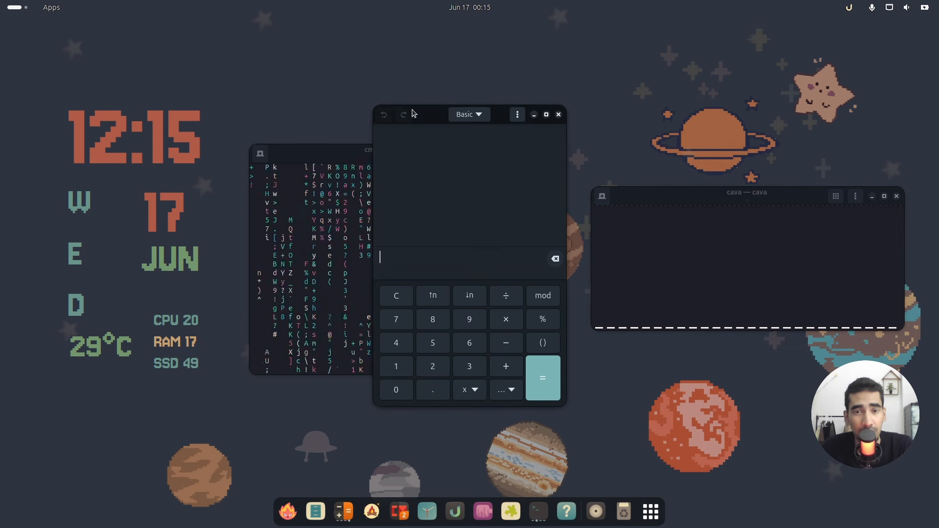
# Step: Move the Calculator window over the clock widget, close it and view the application grid
pyautogui.moveTo(412, 113); pyautogui.dragTo(89, 138)
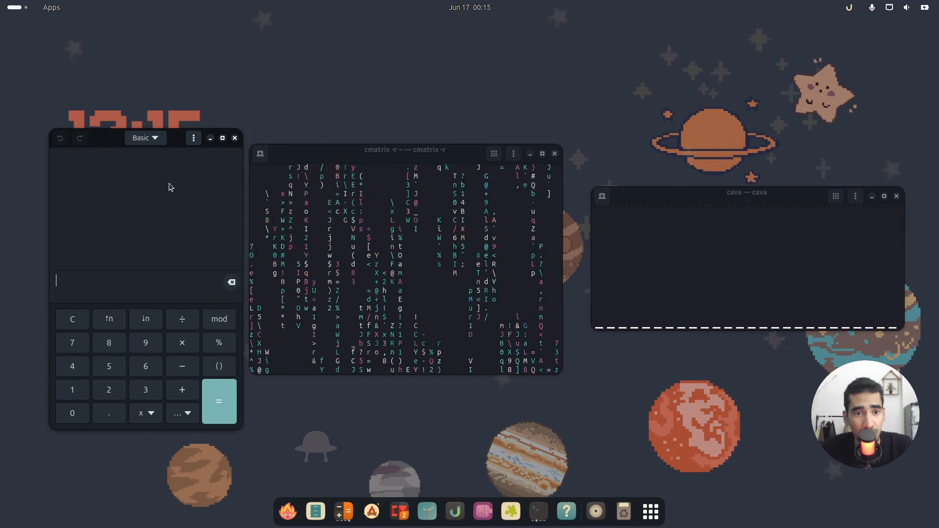
pyautogui.click(235, 140)
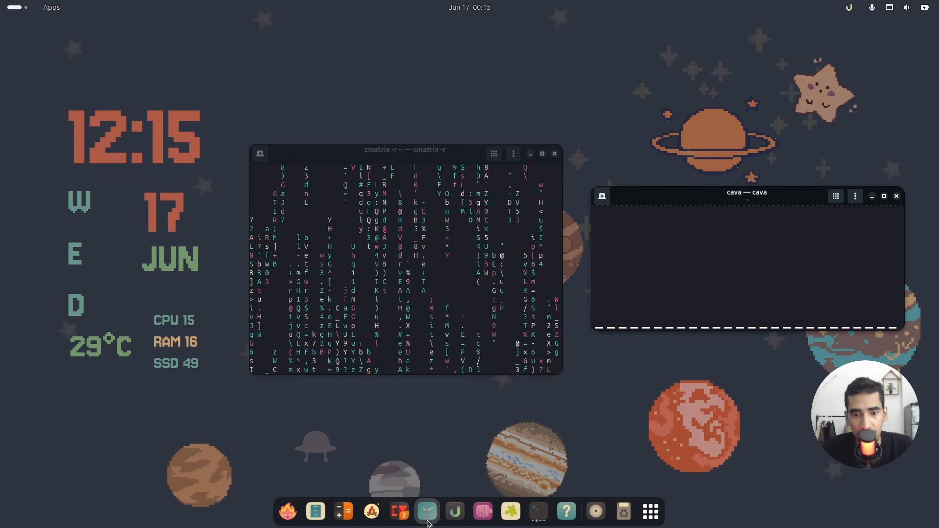
pyautogui.click(651, 513)
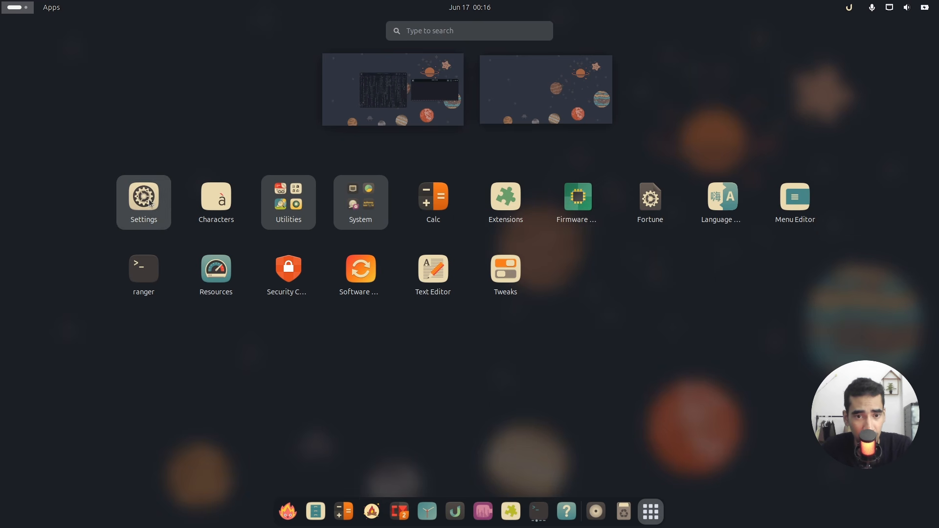
pyautogui.press('super')
# Step: Stop cava and try to run btop in the same terminal
pyautogui.hotkey('ctrl', 'c')
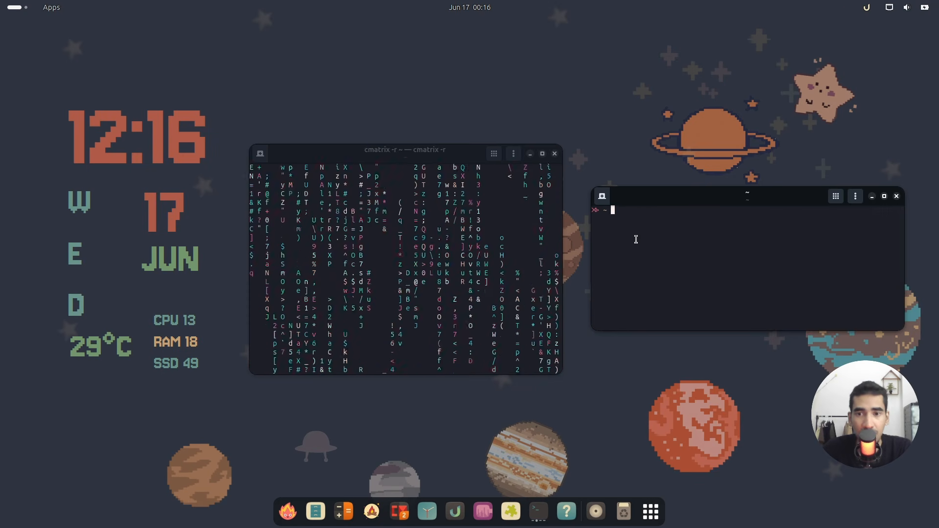
pyautogui.write('btop')
pyautogui.press('Return')
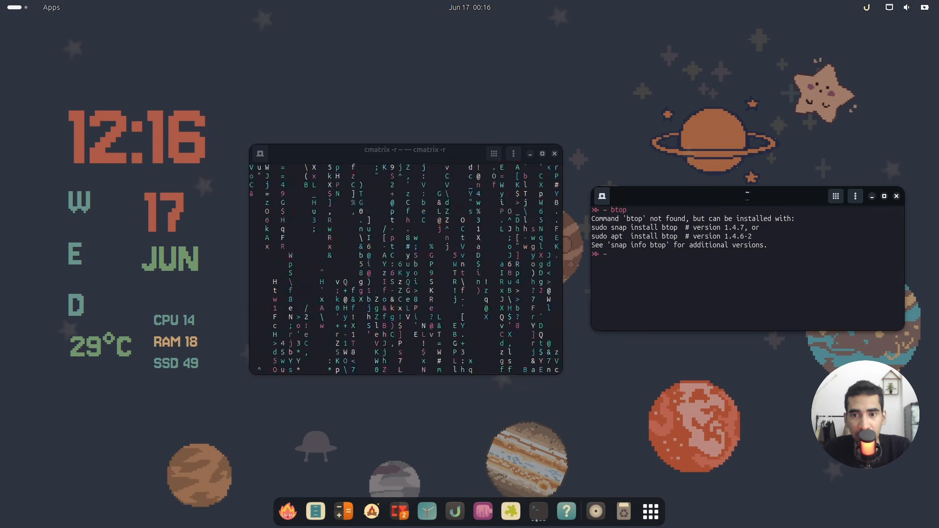
# Step: Install btop with "sudo apt install btop" and accept the installation
pyautogui.write('sudo ap')
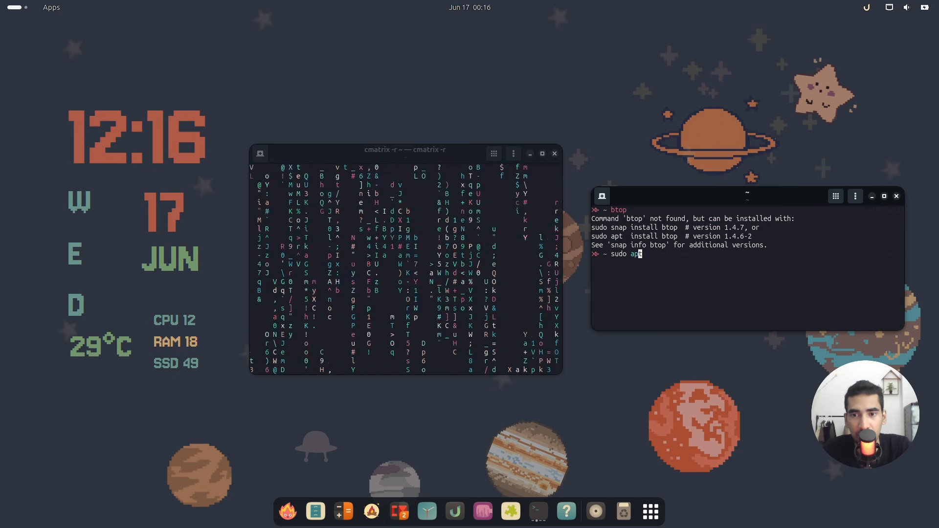
pyautogui.write('t install btop')
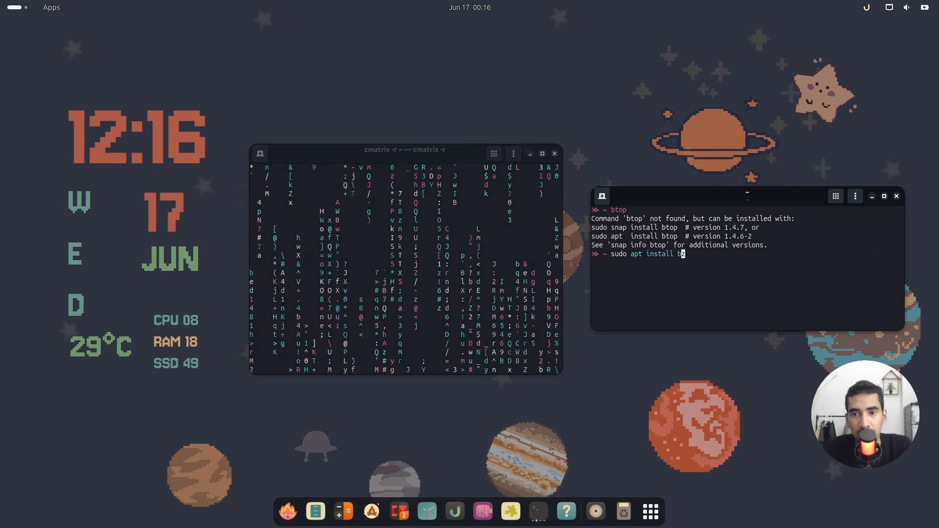
pyautogui.press('Return')
pyautogui.press('Return')
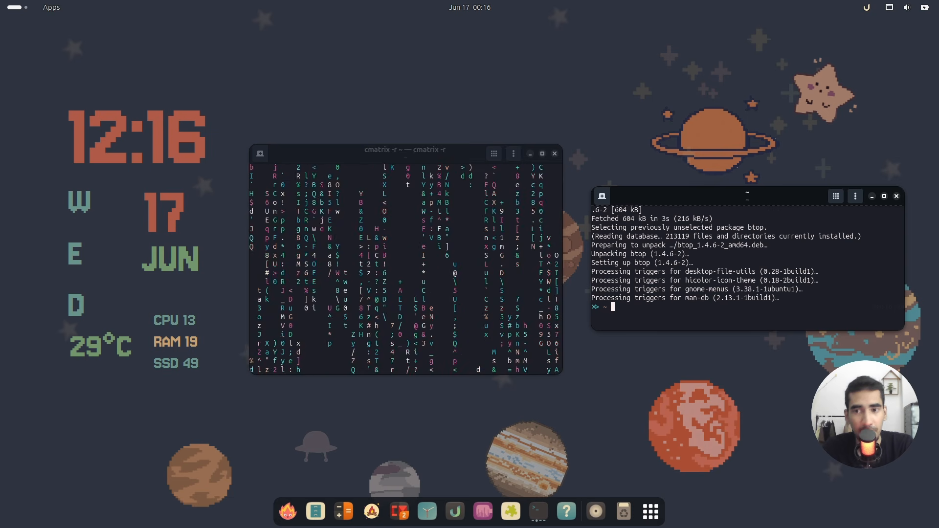
# Step: Run btop and enlarge its terminal window to at least the required 80 by 24 size
pyautogui.moveTo(706, 197); pyautogui.dragTo(684, 147)
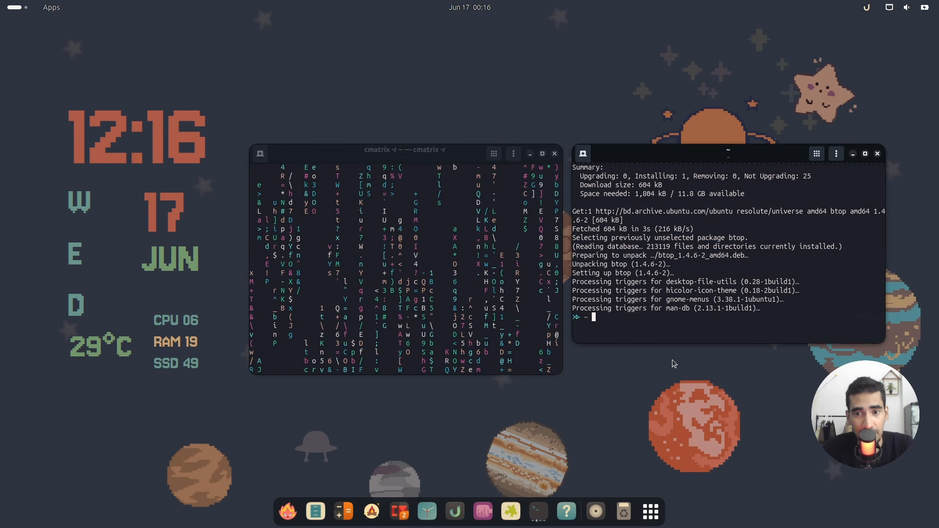
pyautogui.write('btop')
pyautogui.press('Return')
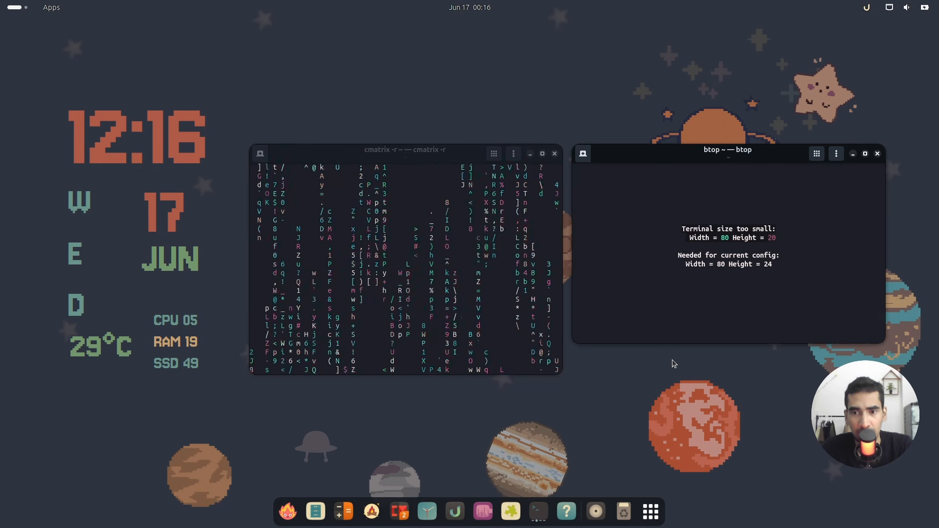
pyautogui.moveTo(576, 343); pyautogui.dragTo(429, 401)
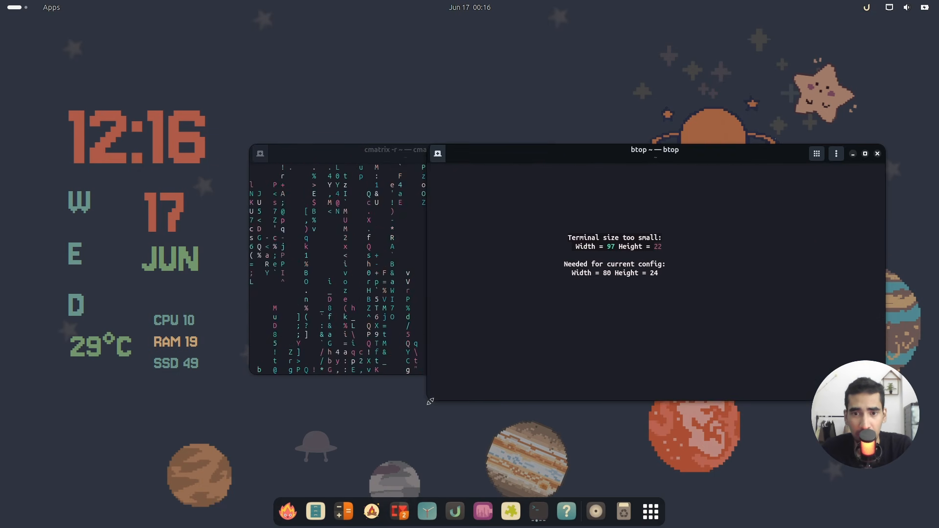
# Step: Close the cmatrix terminal window together with its running process
pyautogui.click(326, 152)
pyautogui.click(555, 154)
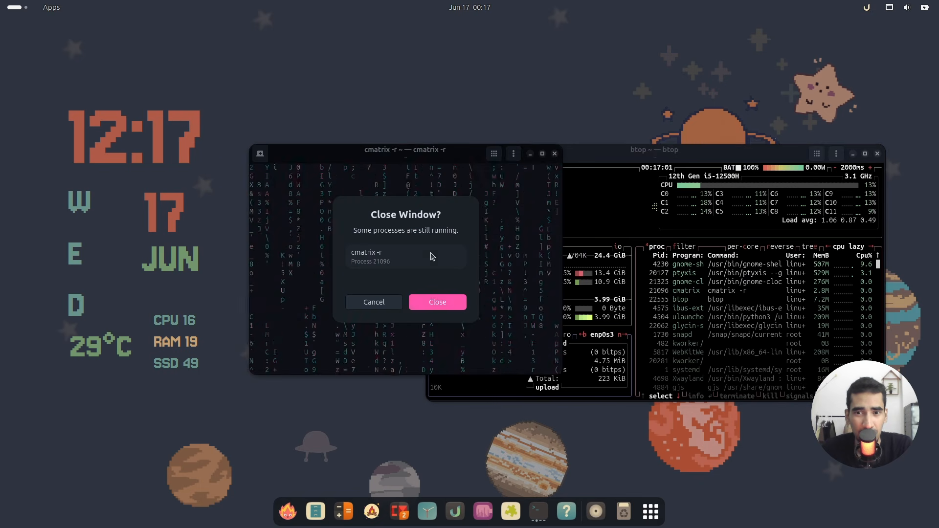
pyautogui.click(438, 303)
# Step: Open a new terminal window and run pipes in it
pyautogui.rightClick(538, 512)
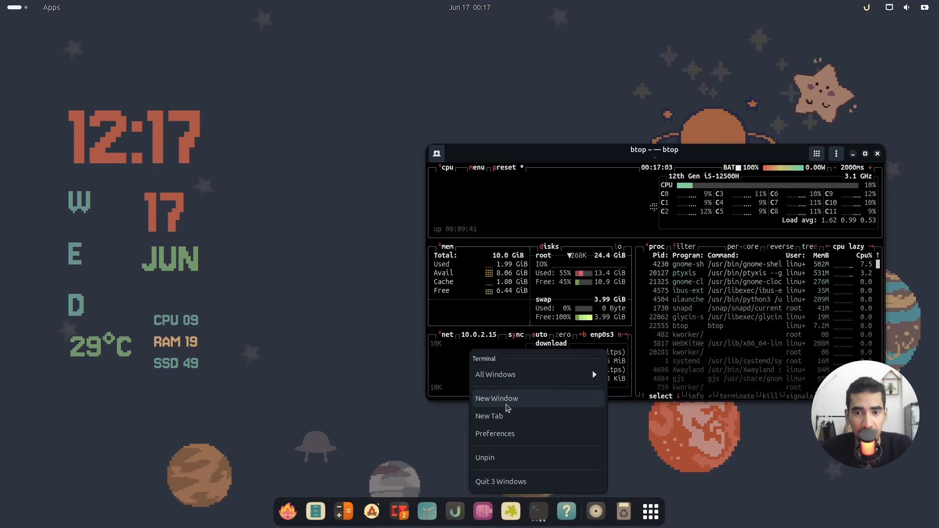
pyautogui.click(482, 403)
pyautogui.write('pi')
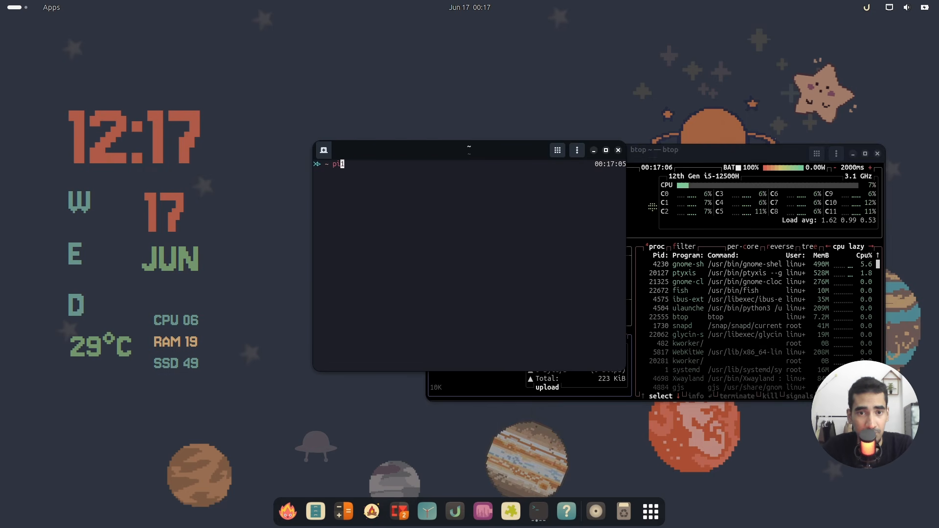
pyautogui.write('pes')
pyautogui.press('Return')
# Step: Narrow the pipes window to about 45 × 32 and place it beside the btop window
pyautogui.moveTo(450, 149)
pyautogui.mouseDown()
pyautogui.moveTo(175, 156)
pyautogui.moveTo(176, 77)
pyautogui.mouseUp()
pyautogui.moveTo(351, 210); pyautogui.dragTo(171, 224)
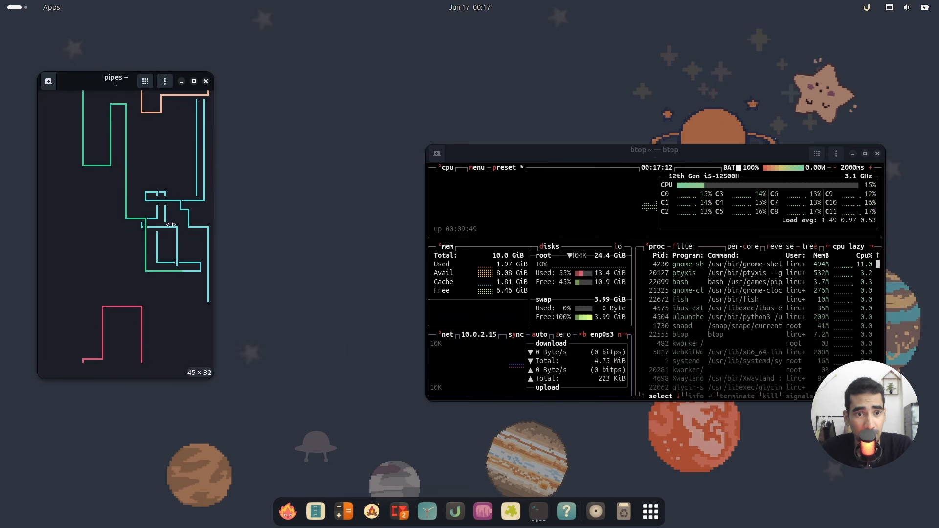
pyautogui.moveTo(115, 87); pyautogui.dragTo(299, 104)
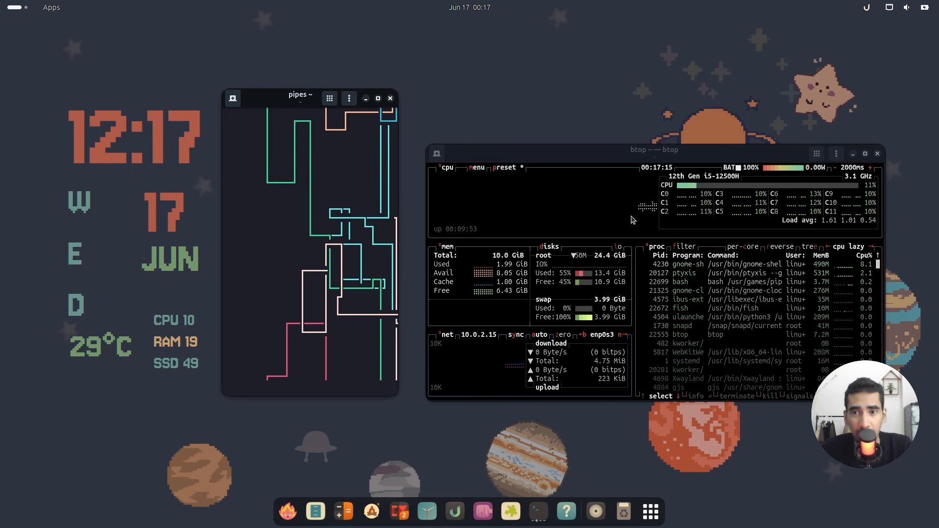
# Step: Open btop's options, cycle the color theme past whiteout to a dark theme with teal borders, and close the options
pyautogui.click(686, 300)
pyautogui.press('Escape')
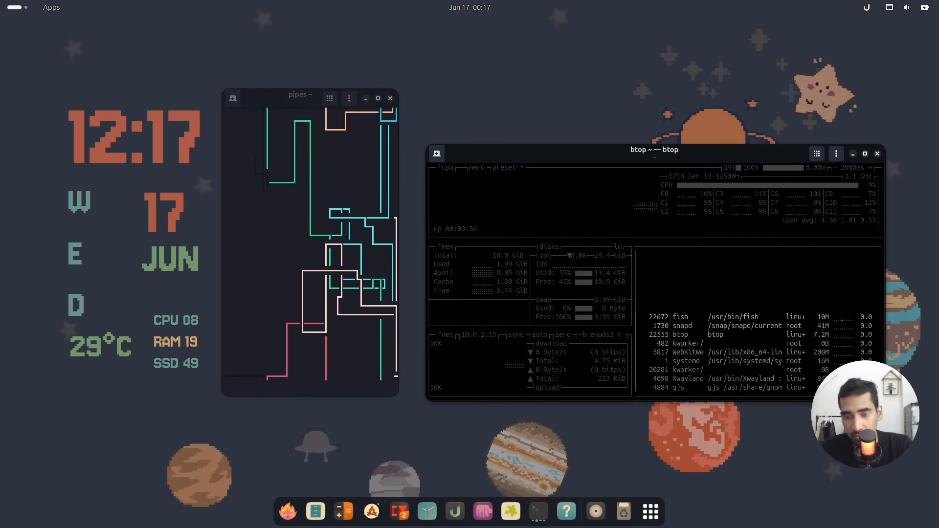
pyautogui.press('Return')
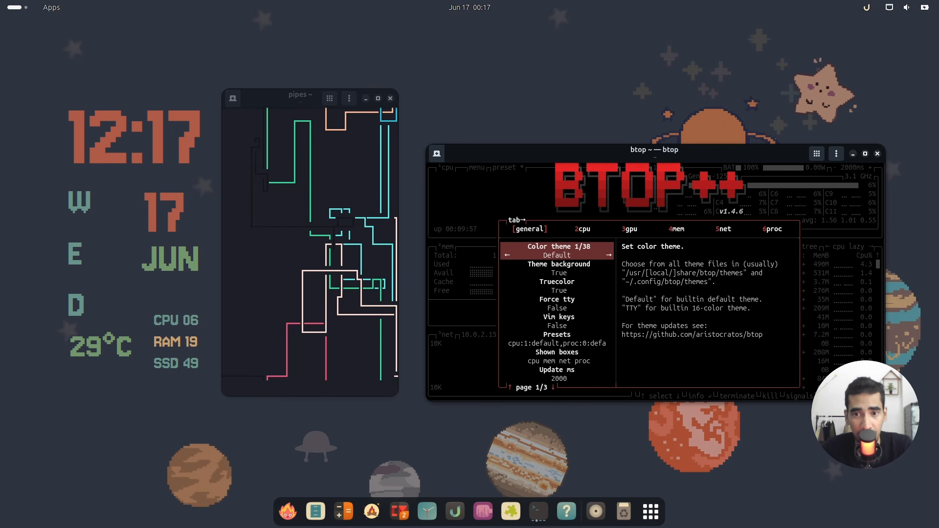
pyautogui.press('Right')
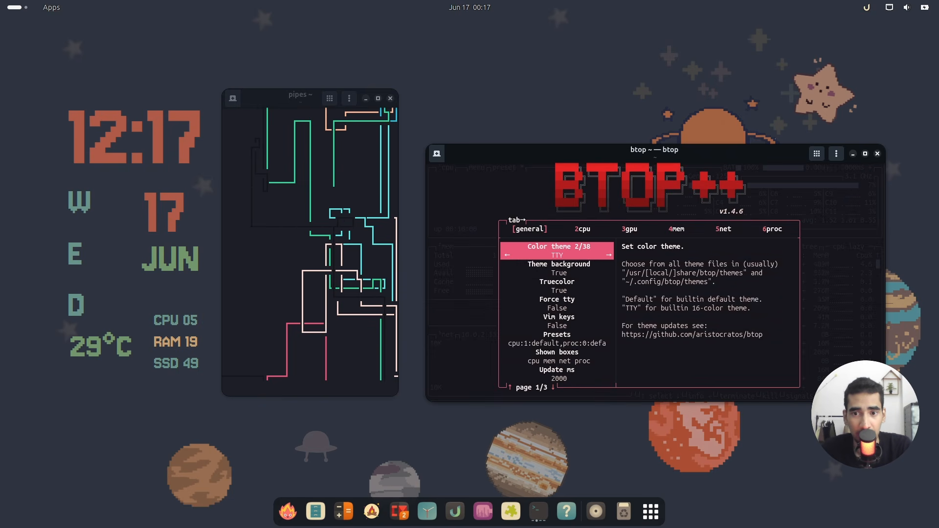
pyautogui.press('Right')
pyautogui.press('Right')
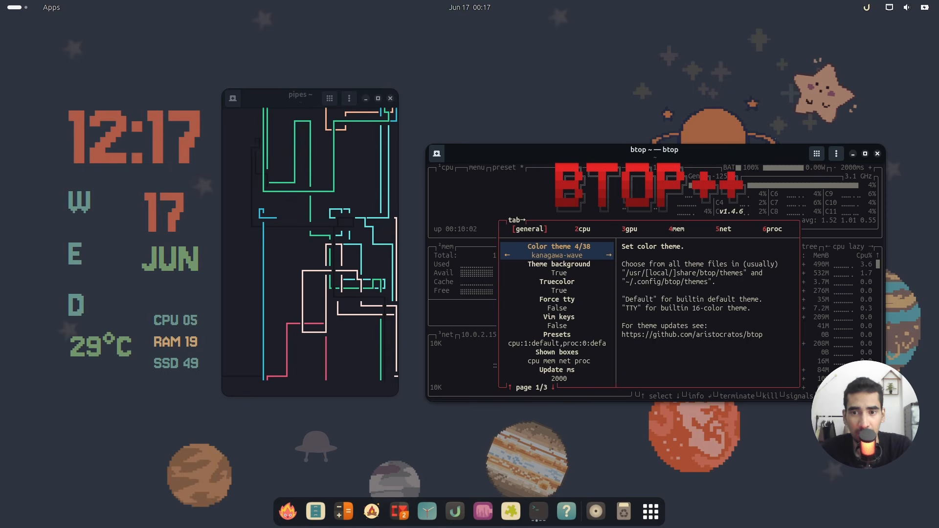
pyautogui.press('Right')
pyautogui.press('Right')
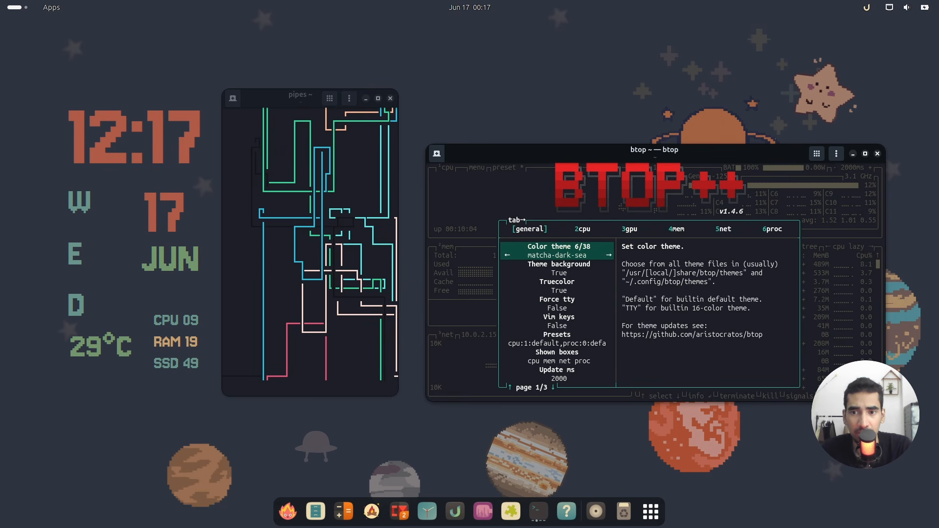
pyautogui.press('Right')
pyautogui.press('Right')
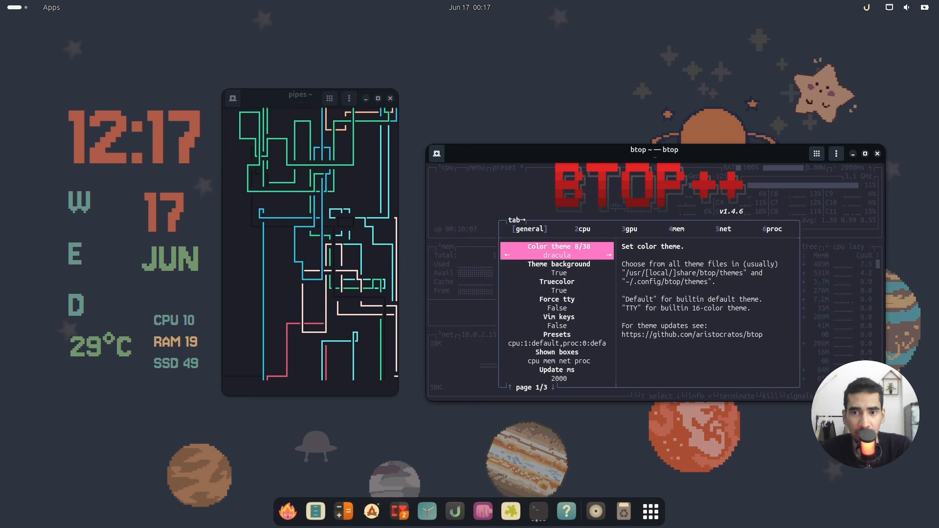
pyautogui.press('Right')
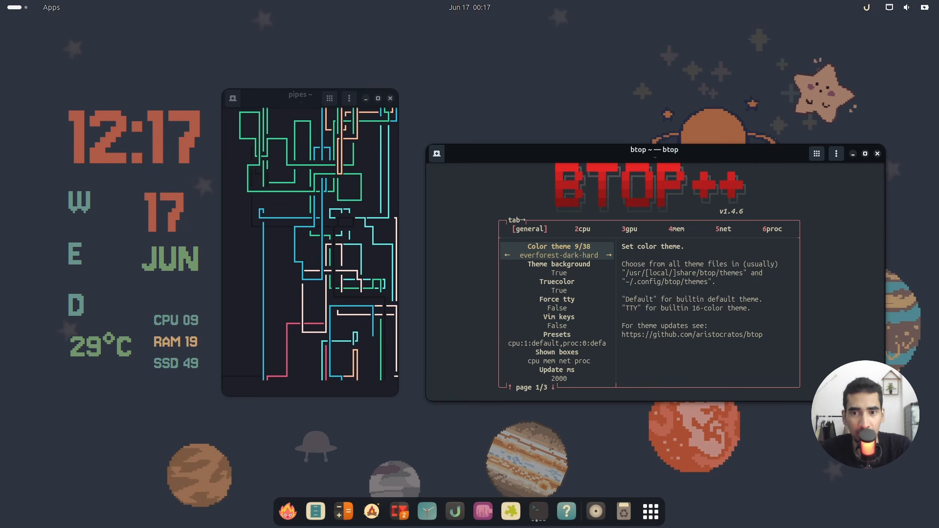
pyautogui.press('Right')
pyautogui.press('Right')
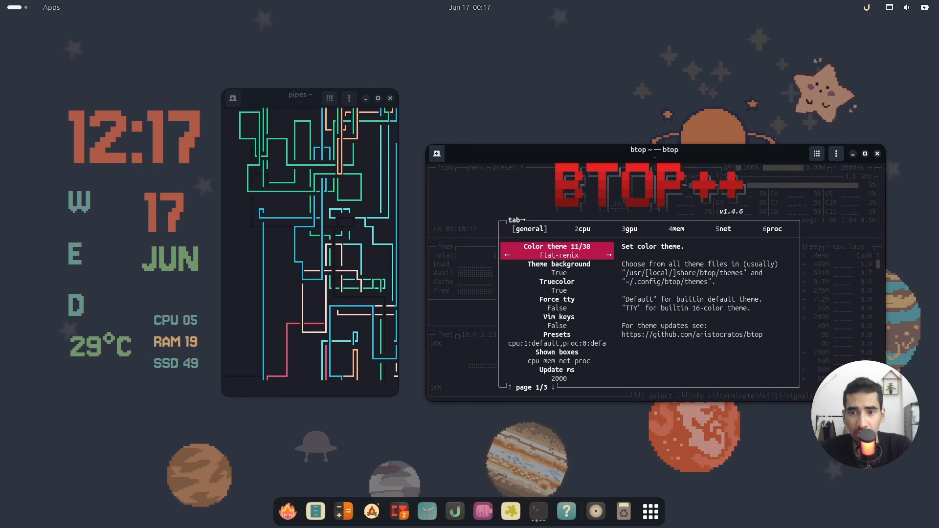
pyautogui.press('Right')
pyautogui.press('Right')
pyautogui.press('Right')
pyautogui.press('Right')
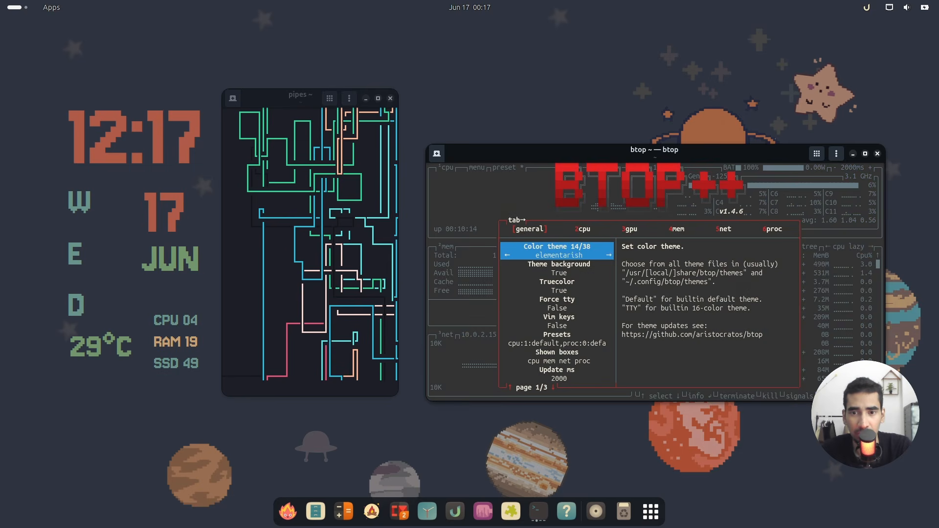
pyautogui.press('Right')
pyautogui.press('Right')
pyautogui.press('Right')
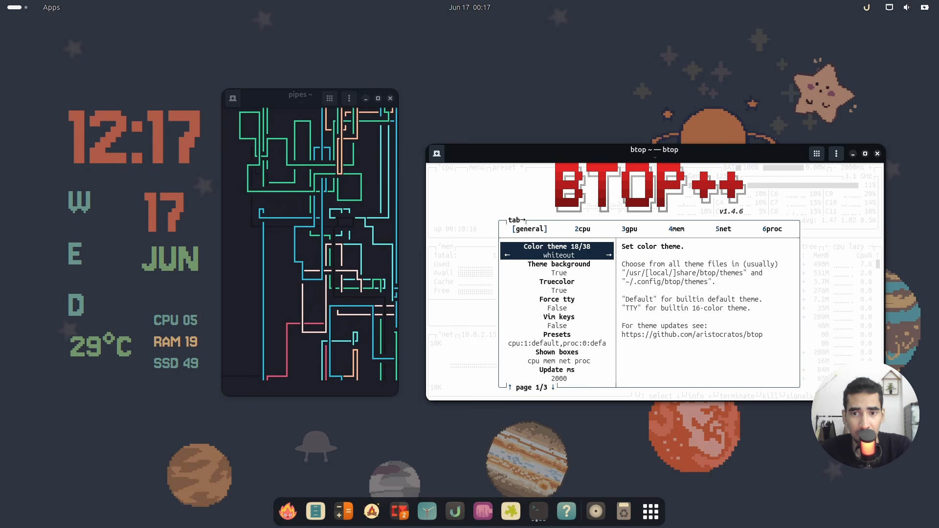
pyautogui.press('Right')
pyautogui.press('Escape')
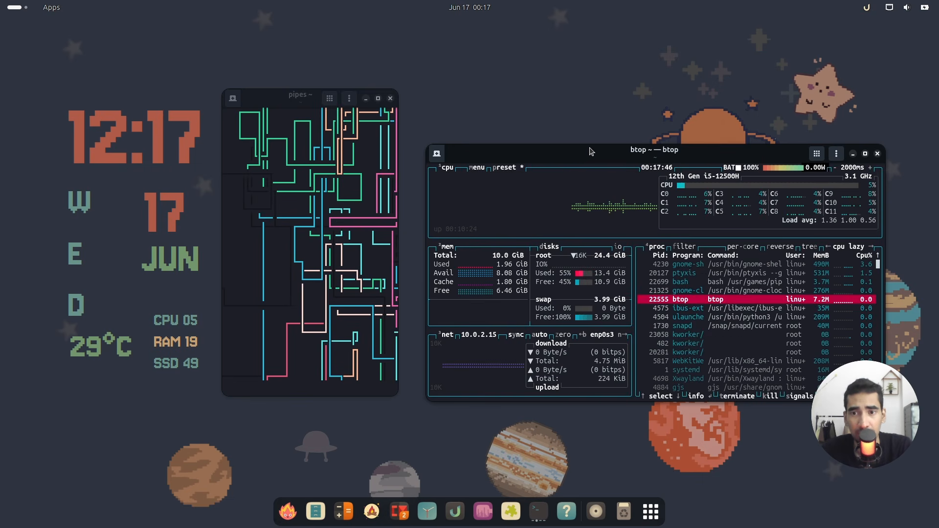
# Step: Make the btop window taller, narrow it to about 106 columns, and place it beside the pipes window with a gap between them
pyautogui.moveTo(595, 153); pyautogui.dragTo(596, 93)
pyautogui.moveTo(655, 341); pyautogui.dragTo(655, 400)
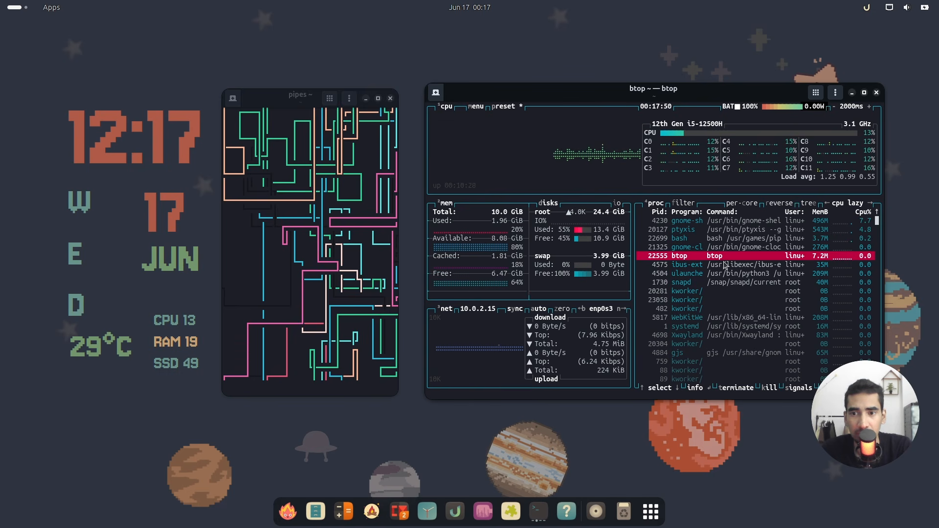
pyautogui.scroll(-2, 724, 265)
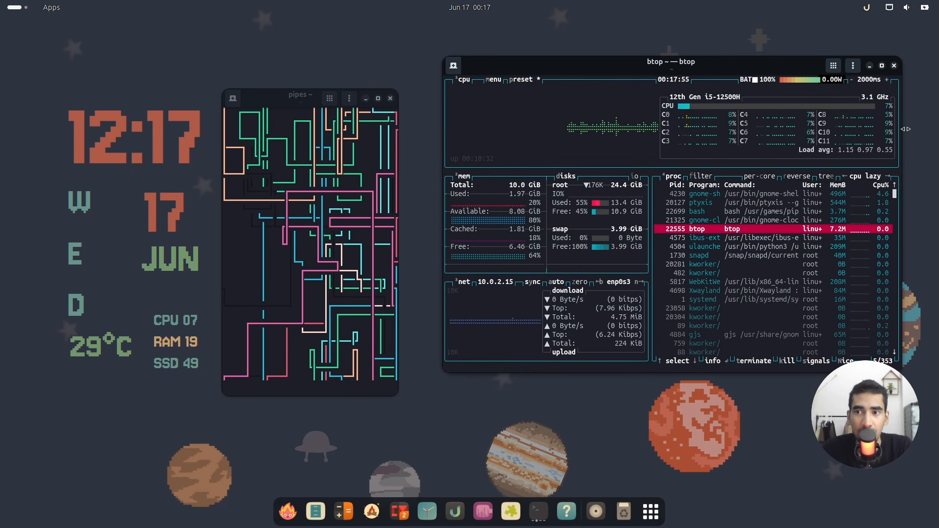
pyautogui.moveTo(905, 129); pyautogui.dragTo(859, 129)
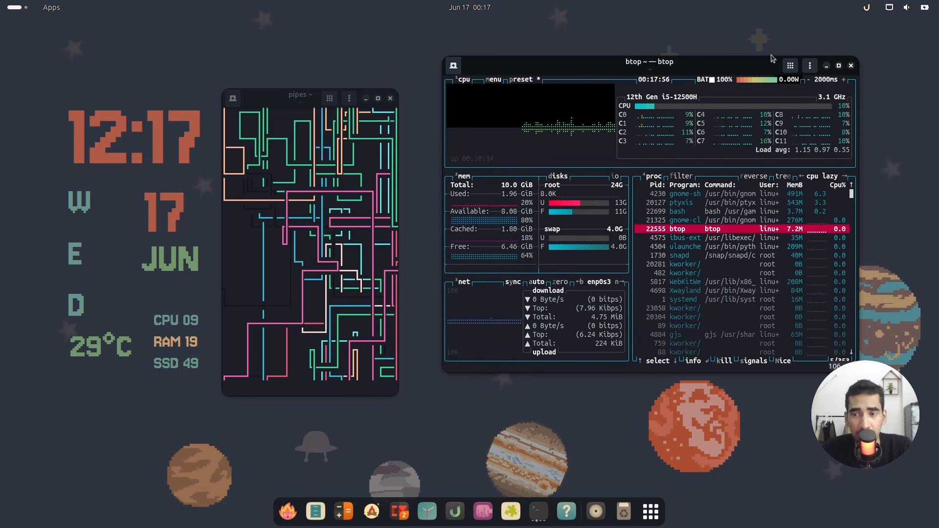
pyautogui.moveTo(625, 67); pyautogui.dragTo(671, 107)
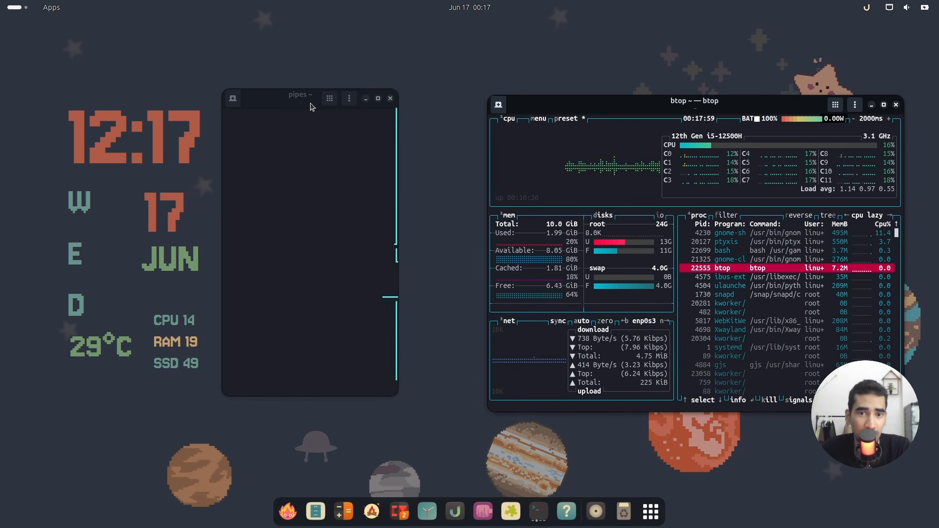
# Step: Move the pipes window slightly closer to the btop window and close it after the animation has been shown
pyautogui.moveTo(276, 106); pyautogui.dragTo(308, 118)
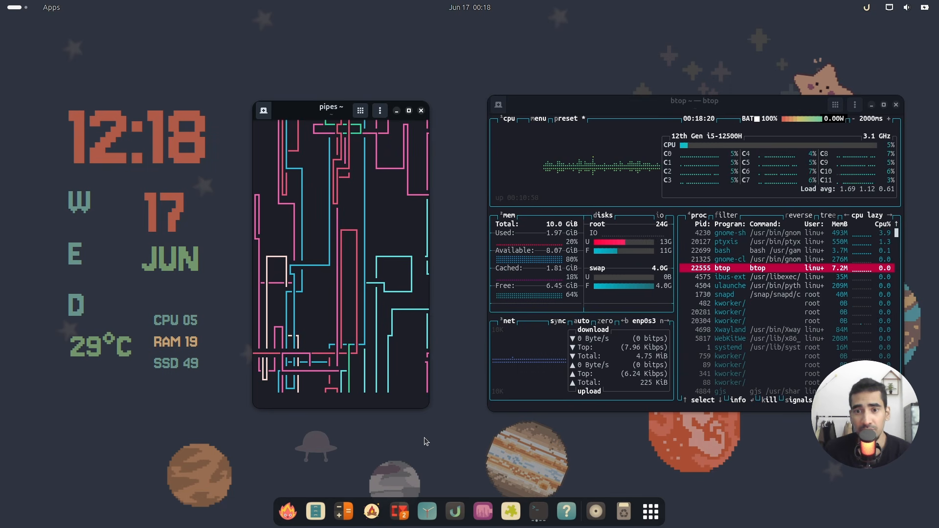
pyautogui.click(421, 111)
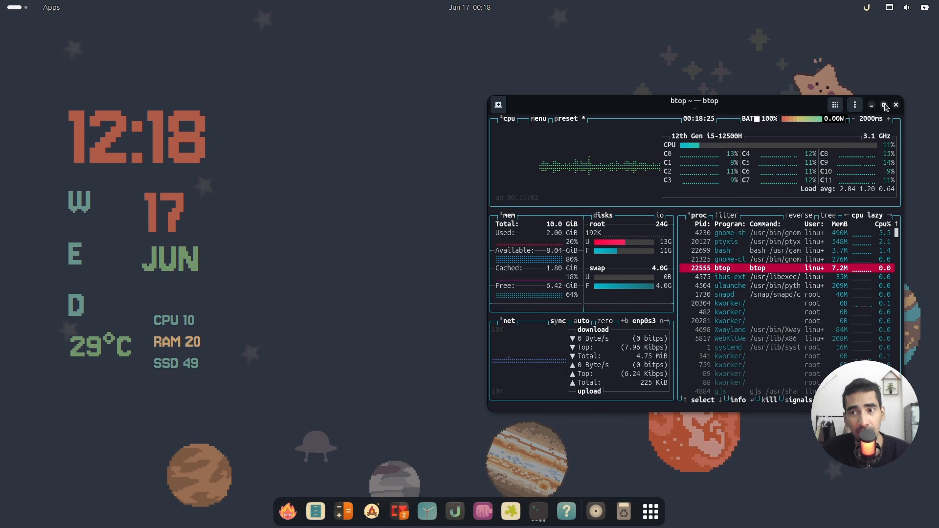